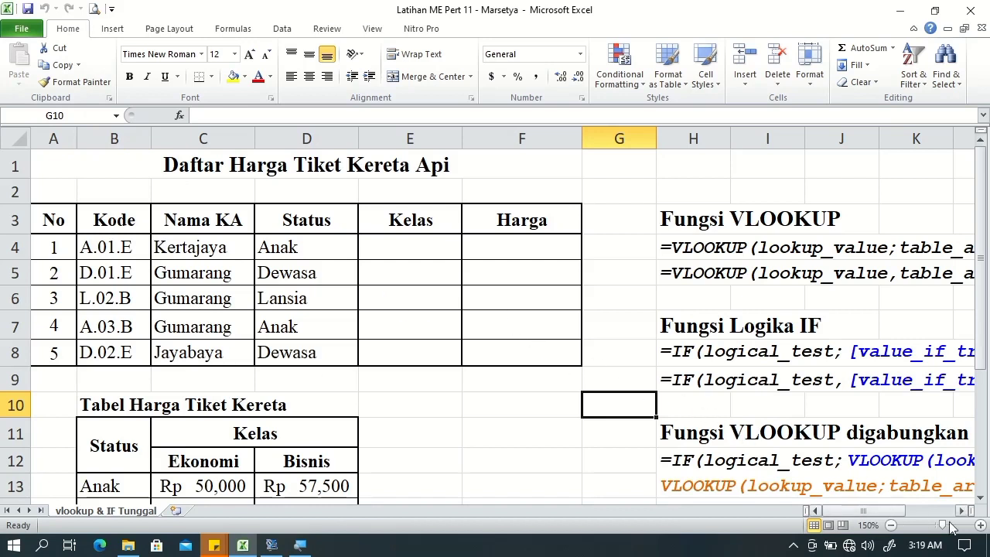
Scroll right to column H and down to show the VLOOKUP, IF and nested VLOOKUP-IF syntax notes
drag(967, 512, 963, 514)
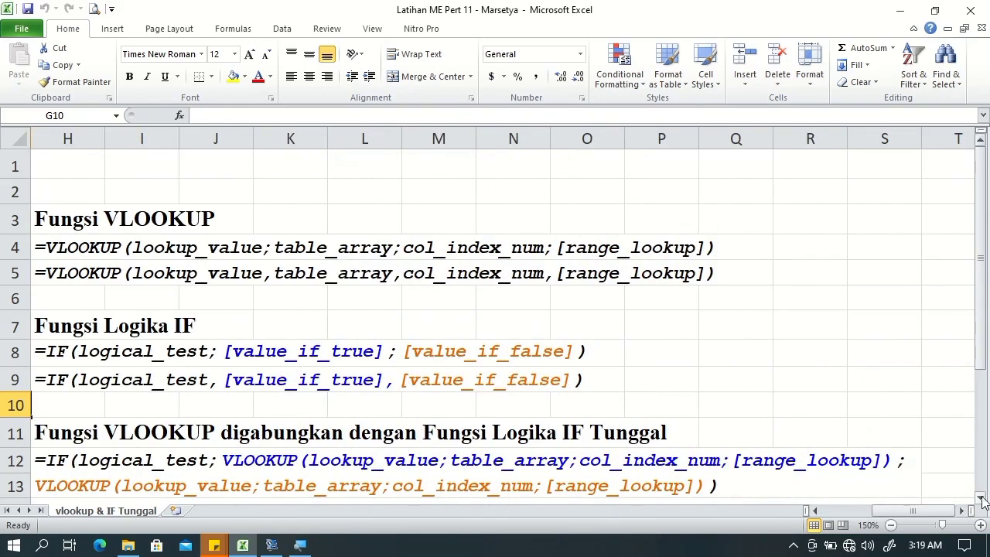
click(980, 500)
click(981, 501)
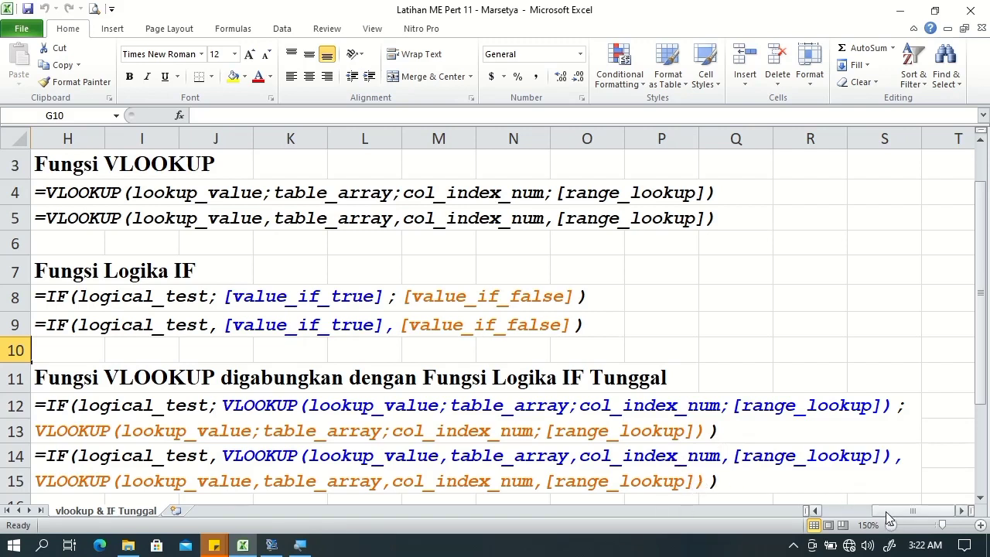
Scroll down to inspect Tabel Harga and Tabel Kelas, then back up to cell A1
drag(885, 512, 840, 503)
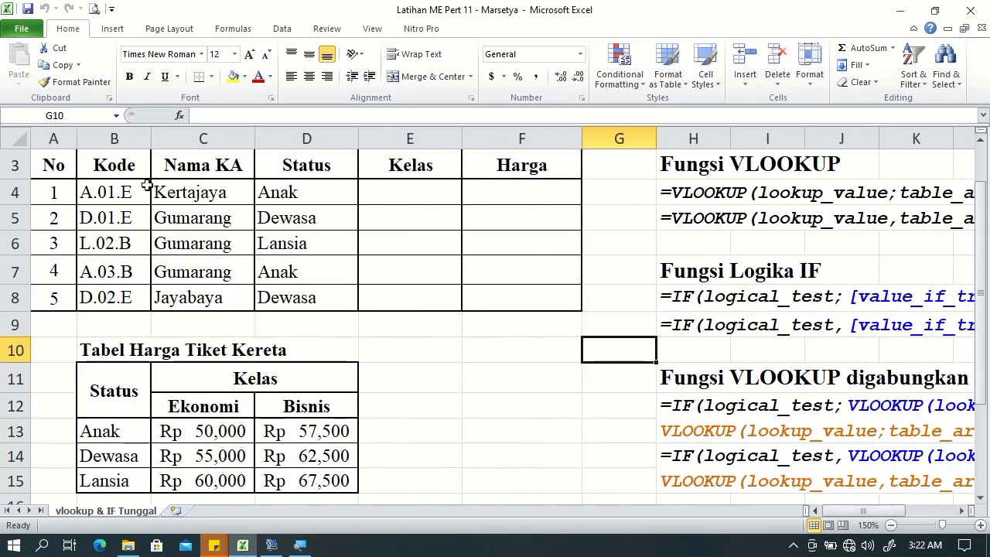
drag(980, 226, 977, 182)
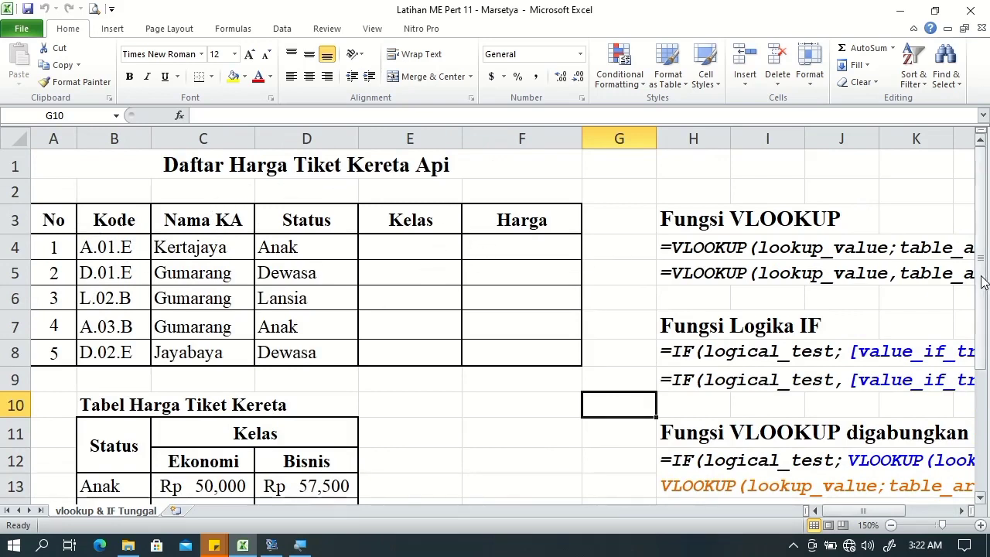
drag(987, 283, 986, 400)
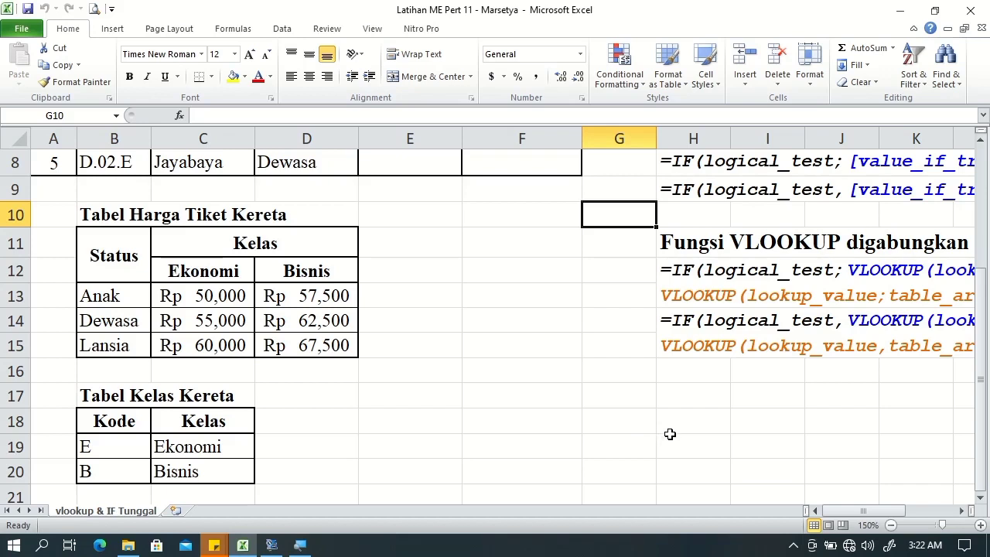
drag(982, 386, 983, 331)
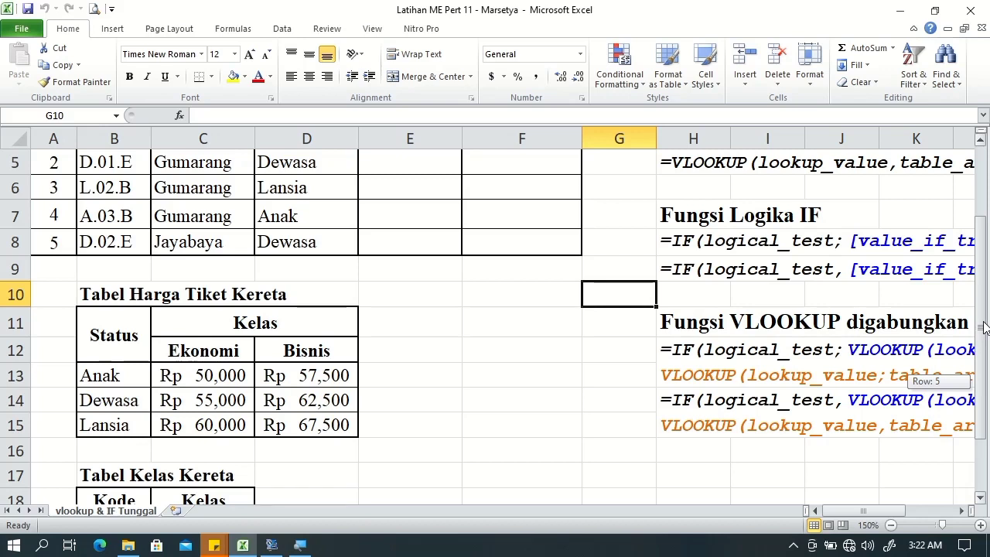
drag(985, 328, 988, 292)
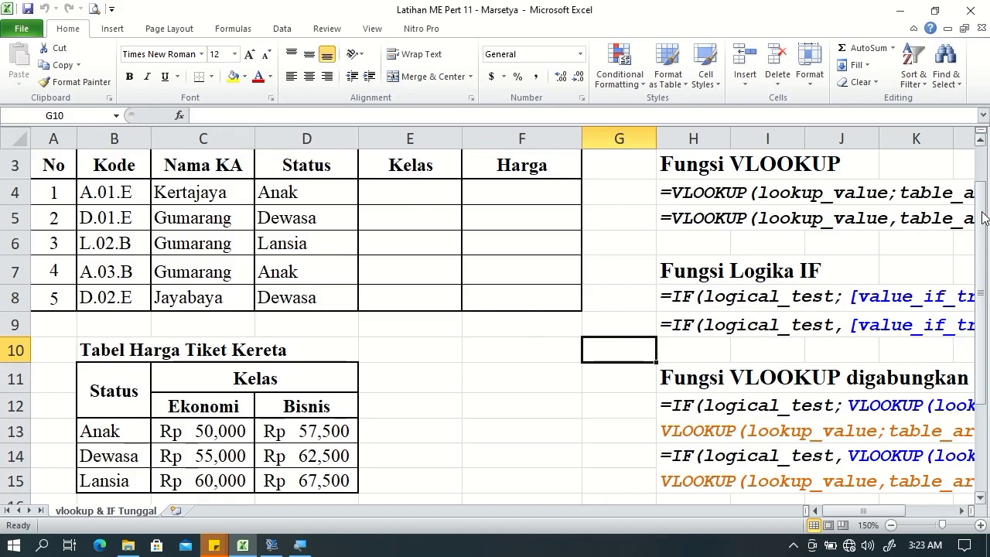
drag(984, 218, 986, 286)
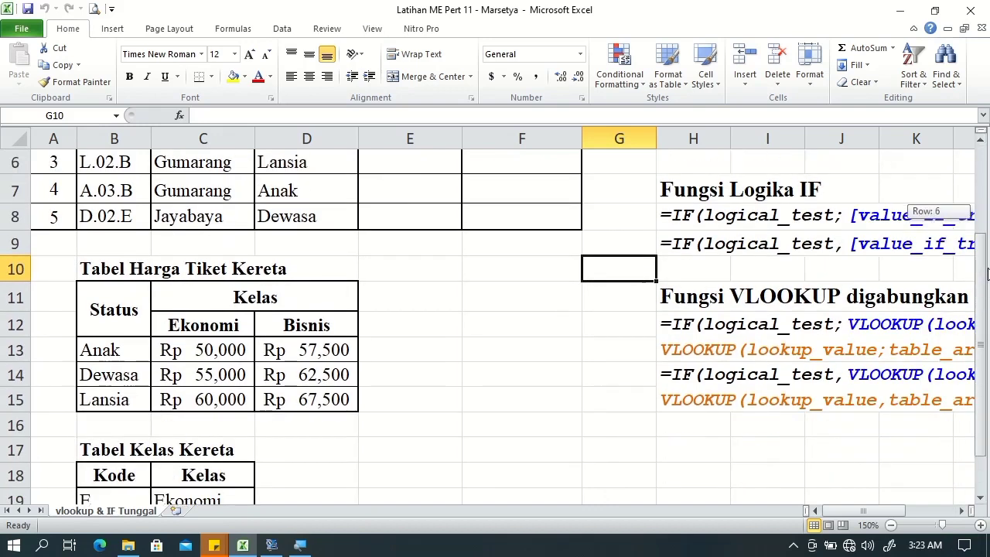
drag(986, 286, 988, 188)
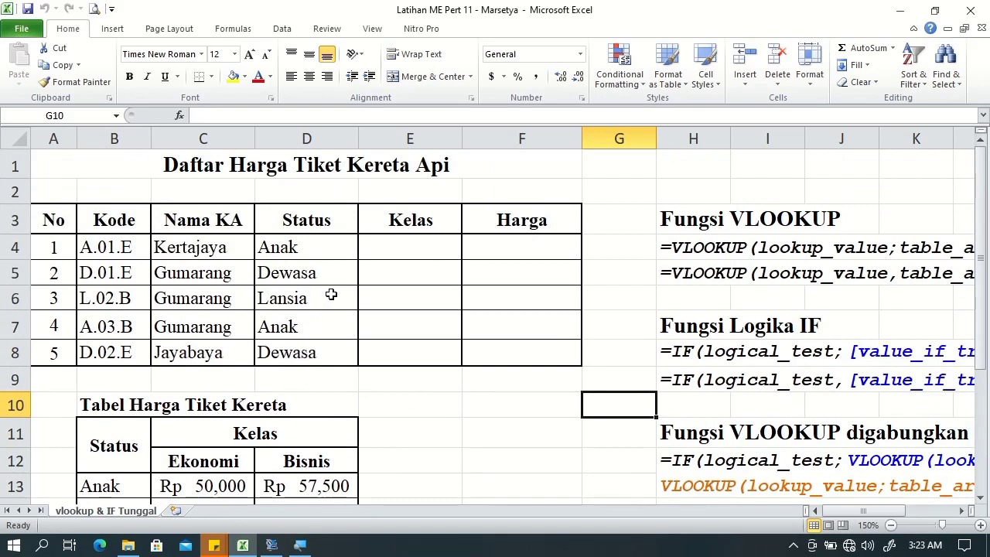
In E4, start =VLOOKUP(RIGHT(B4,1), using the last character of code B4
click(402, 240)
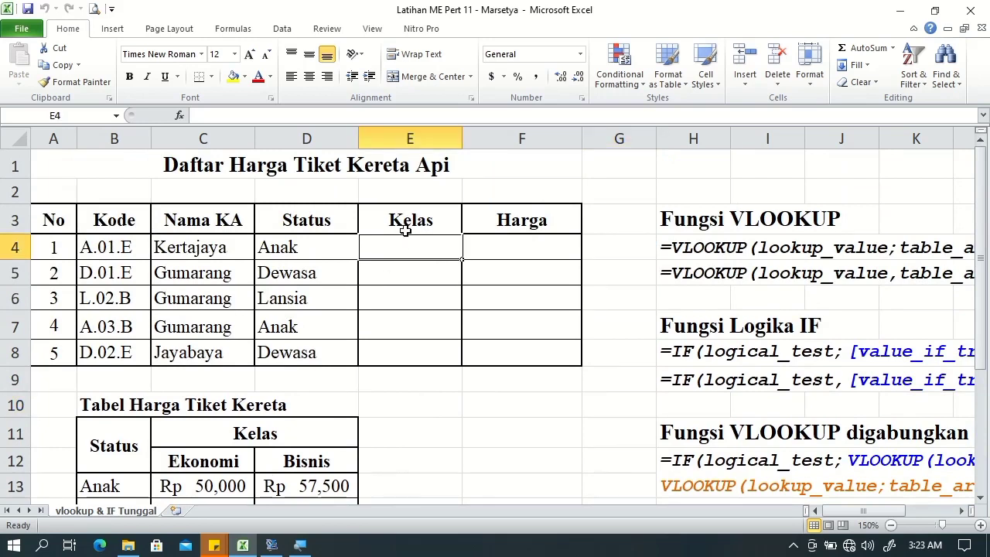
text(=)
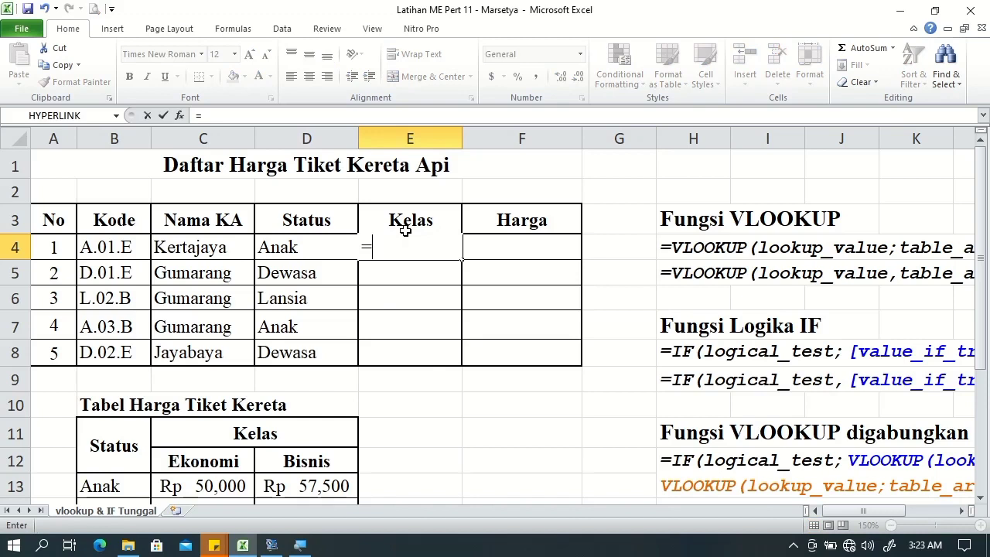
text(vl)
key(Tab)
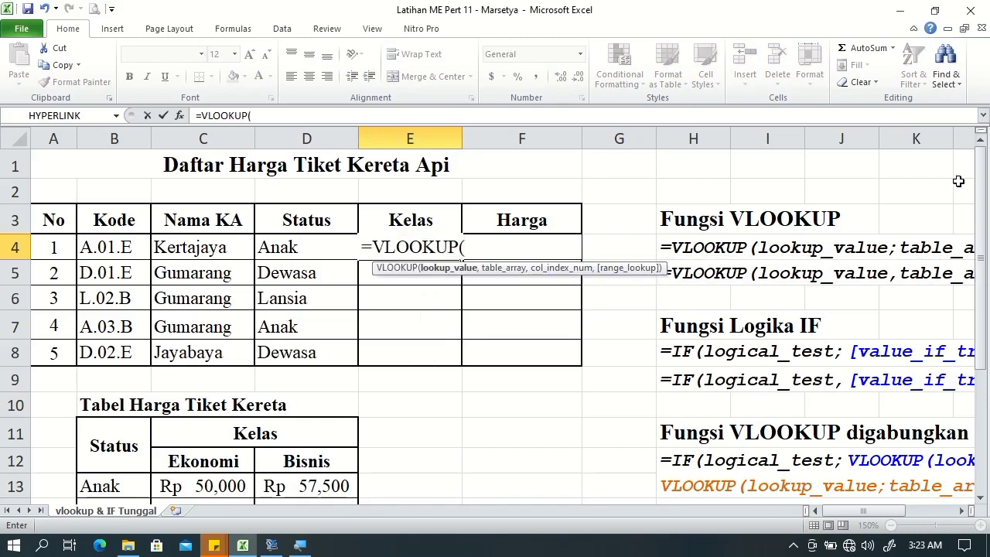
mouse_move(986, 218)
mouse_down()
mouse_move(987, 317)
mouse_move(986, 229)
mouse_up()
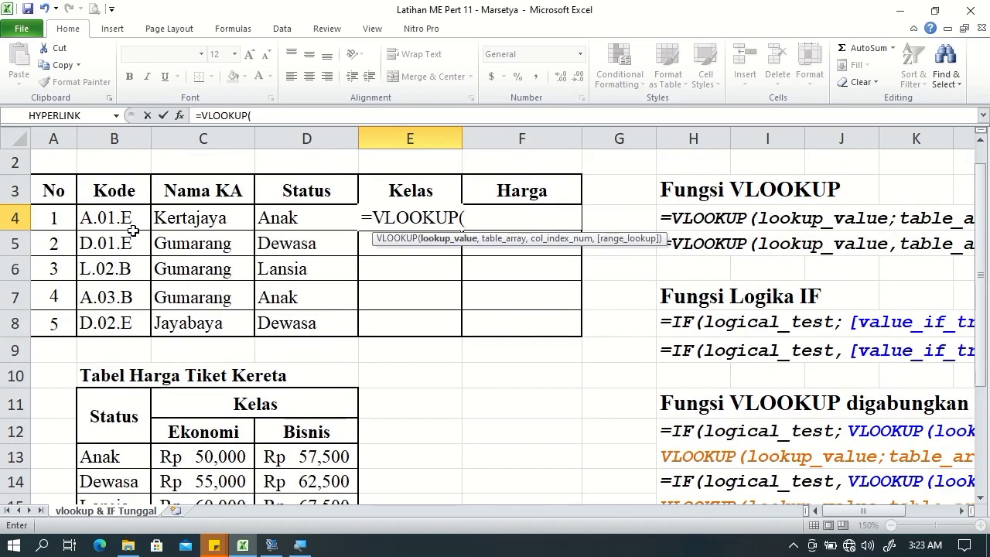
text(ri)
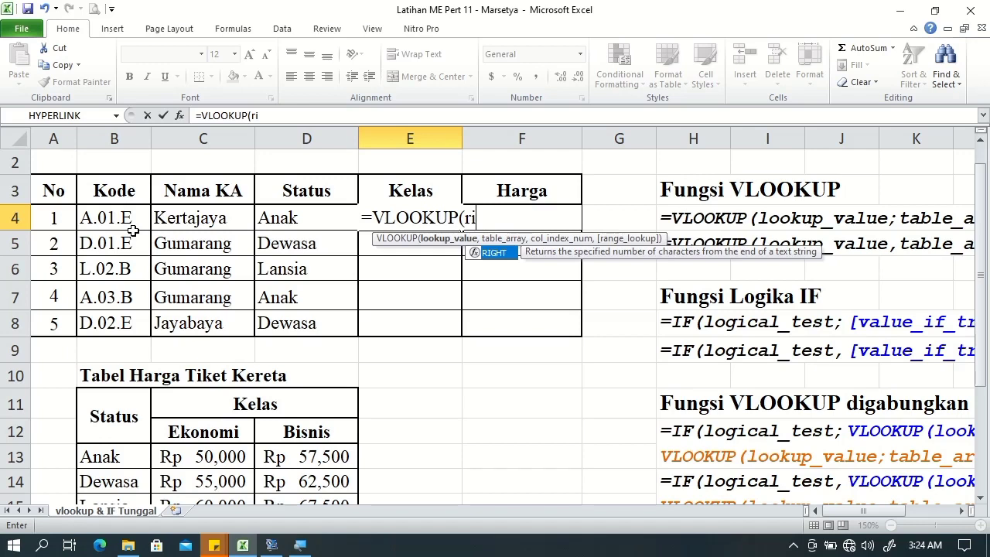
key(Tab)
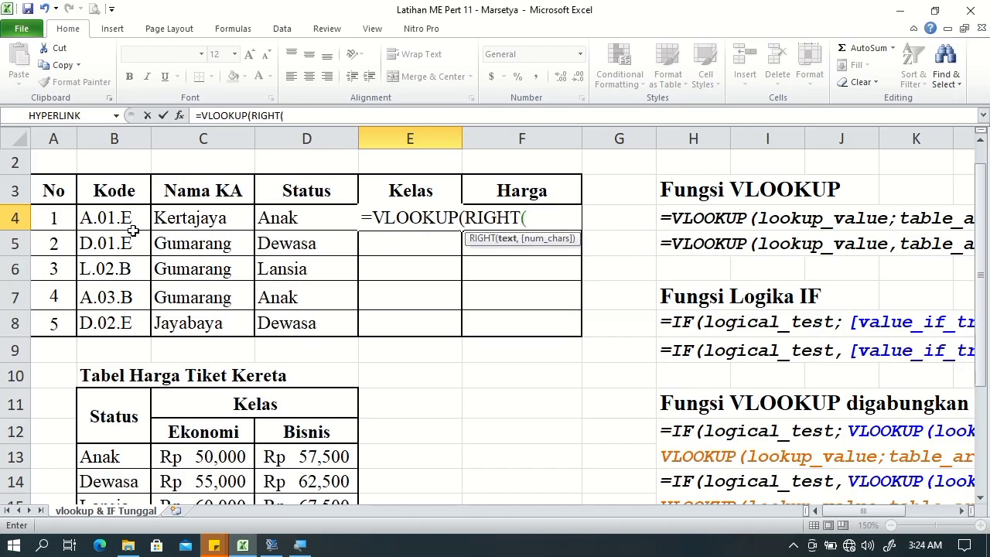
click(133, 227)
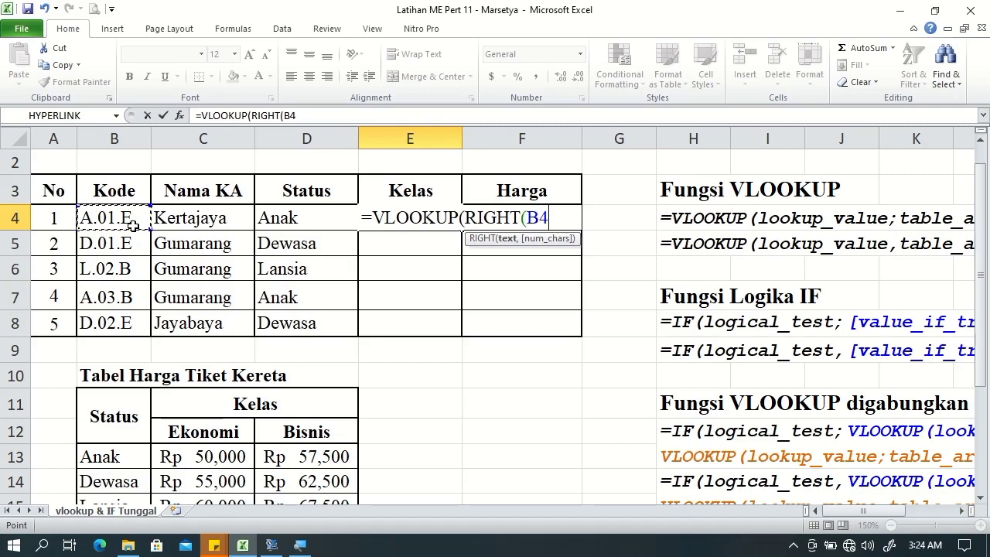
text(,)
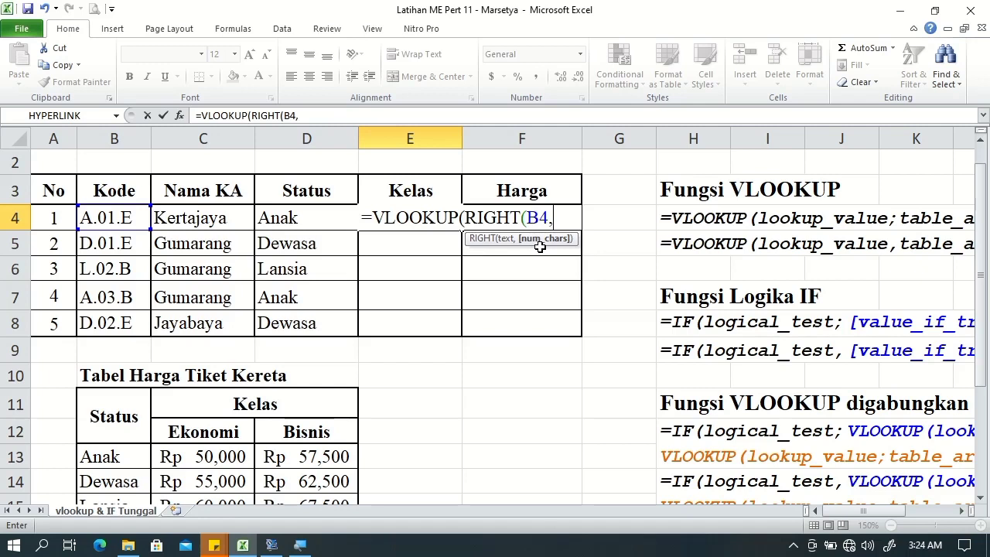
text(1),)
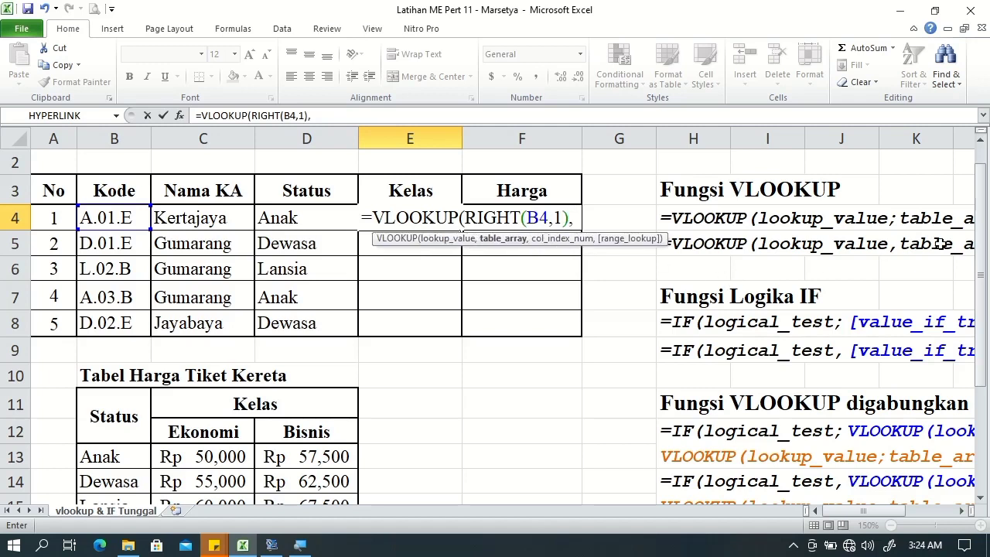
drag(986, 267, 987, 285)
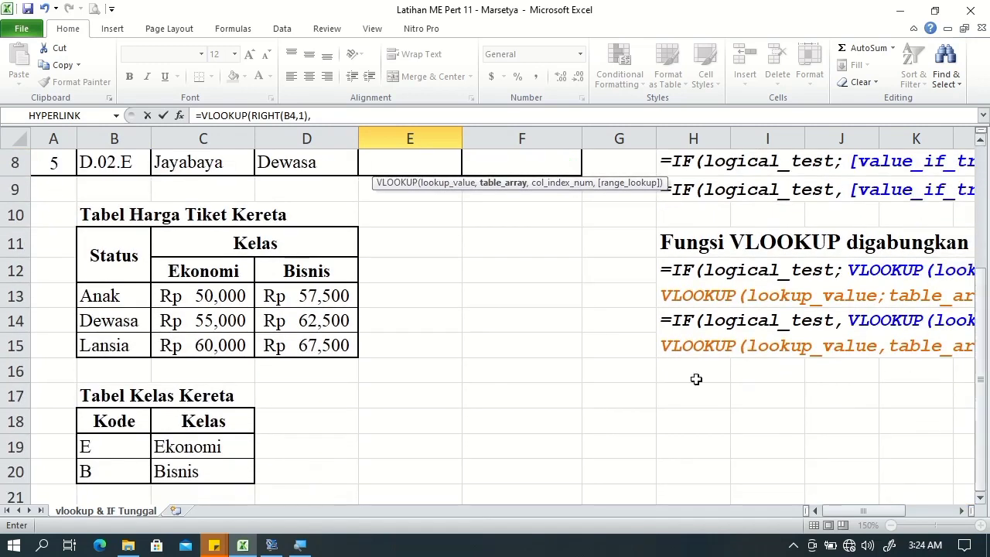
Add the absolute range $B$19:$C$20, column 2 and FALSE to E4's VLOOKUP
click(105, 447)
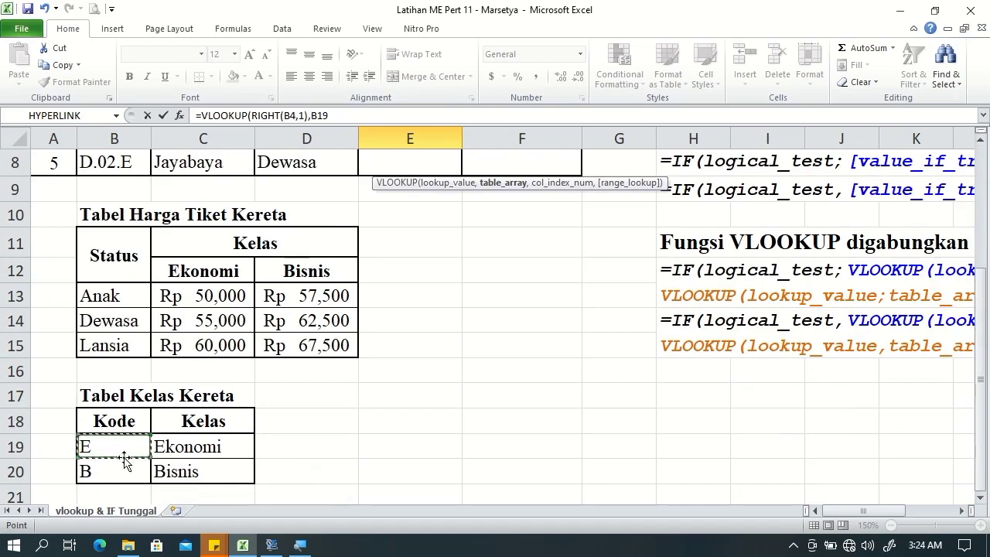
shift+click(197, 471)
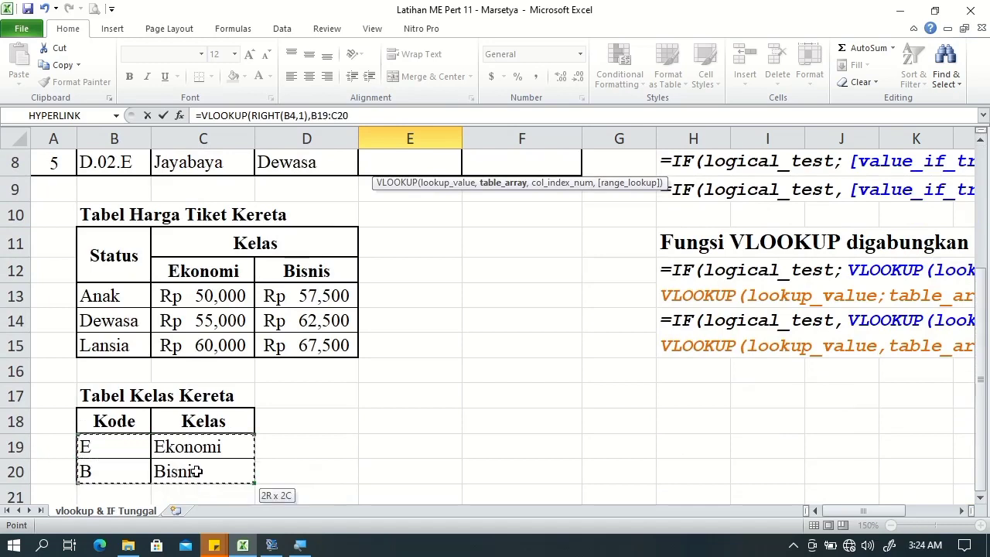
drag(983, 402, 984, 288)
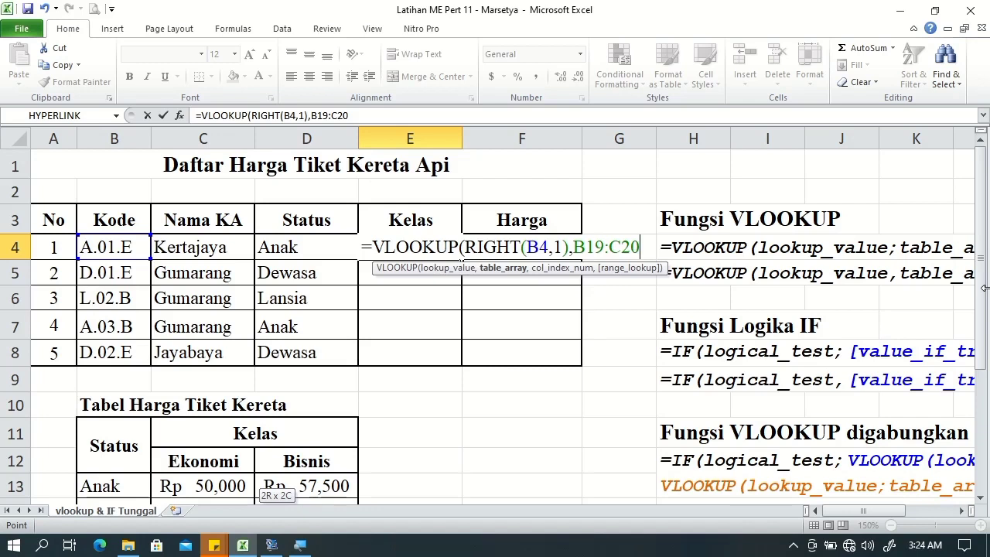
key(F4)
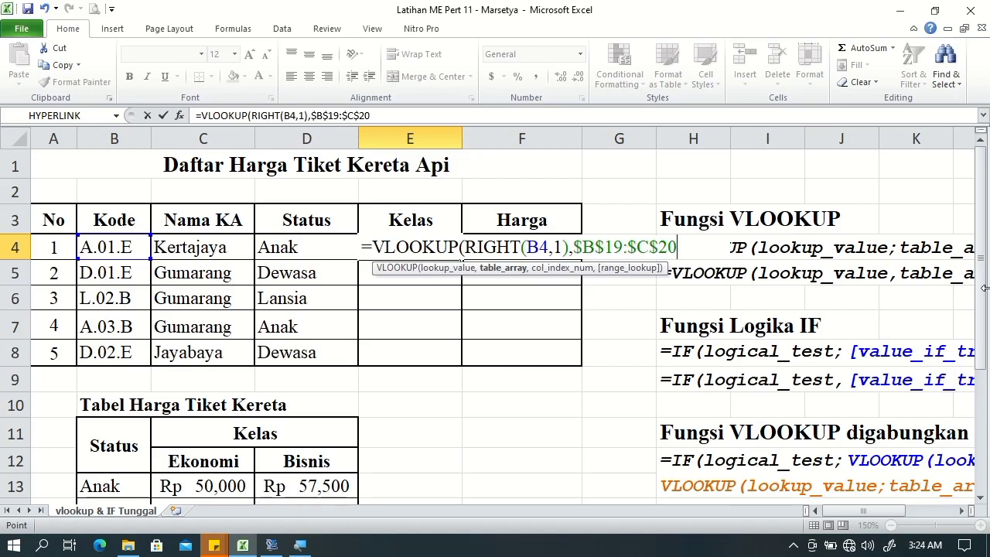
text(,)
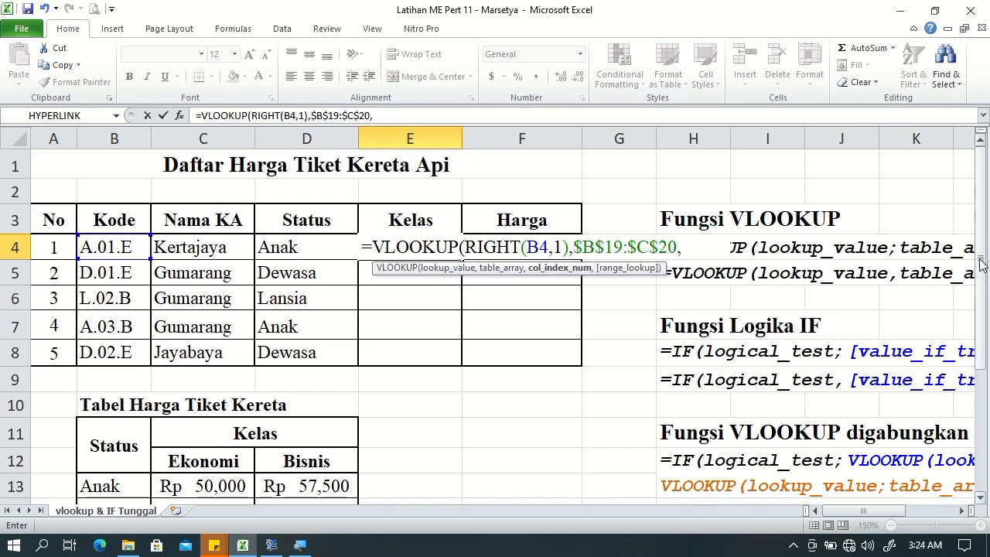
drag(981, 264, 985, 397)
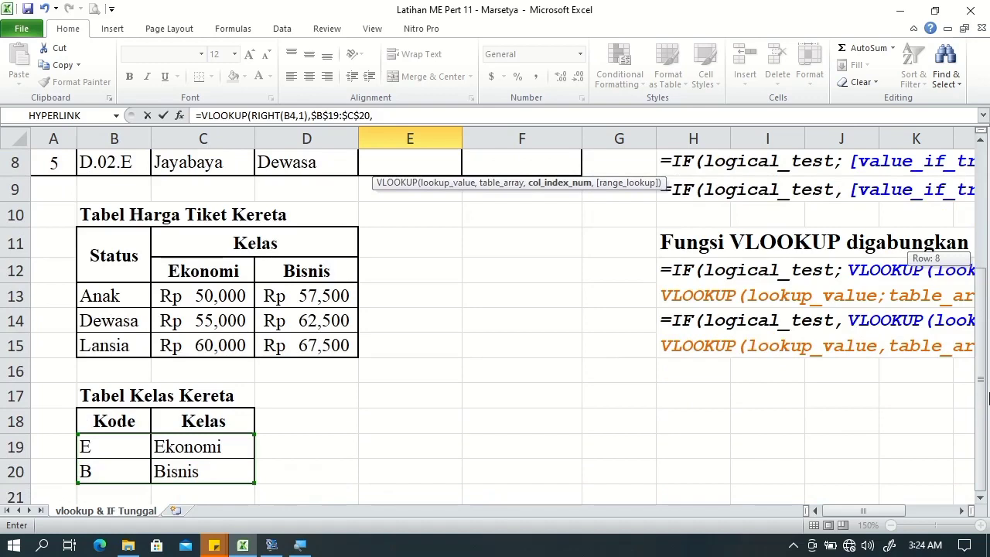
drag(986, 396, 984, 262)
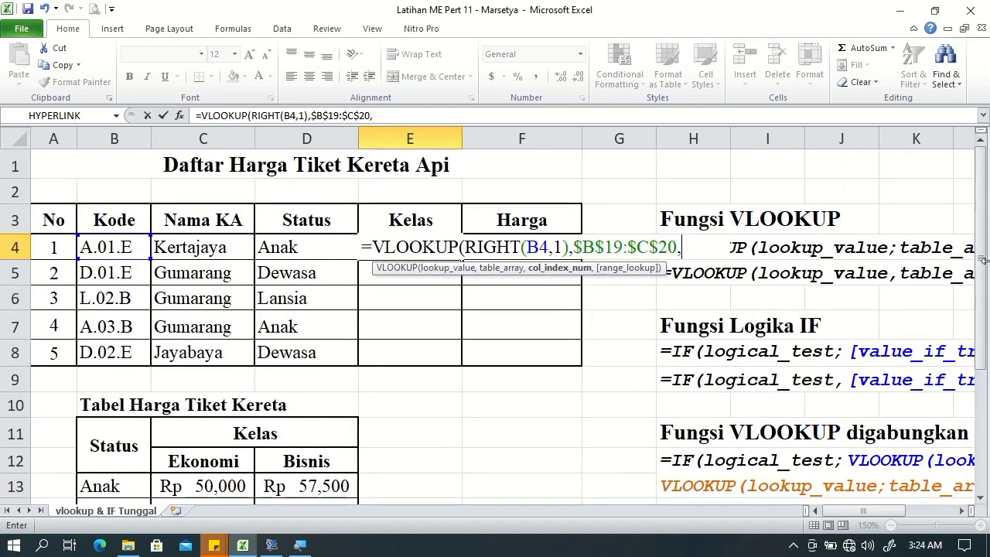
text(2)
text(,)
key(Down)
key(Tab)
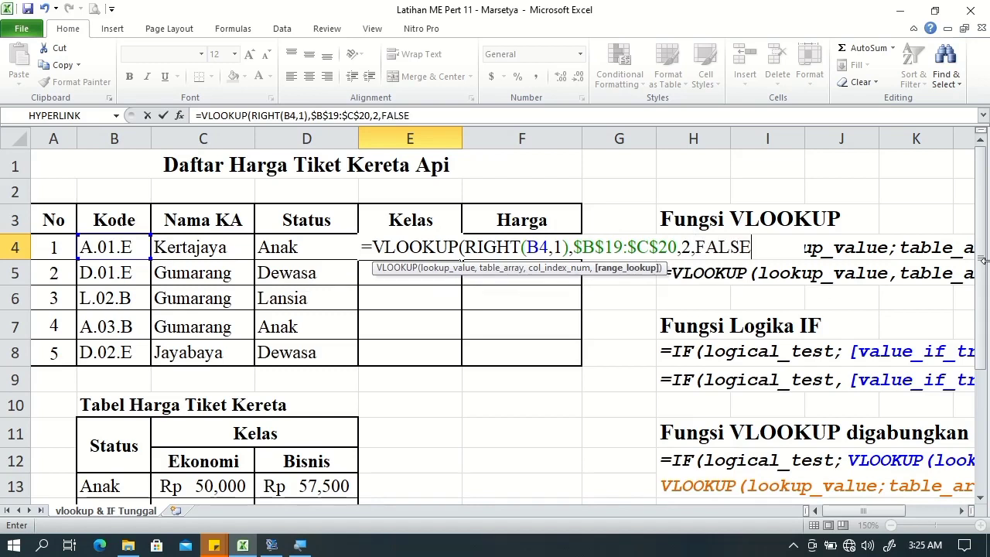
drag(984, 262, 984, 267)
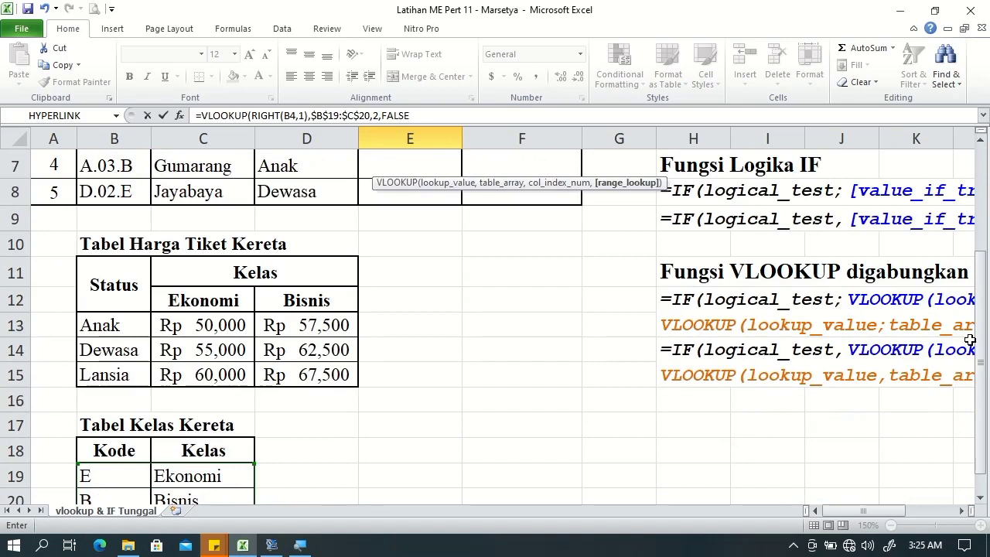
drag(981, 339, 984, 209)
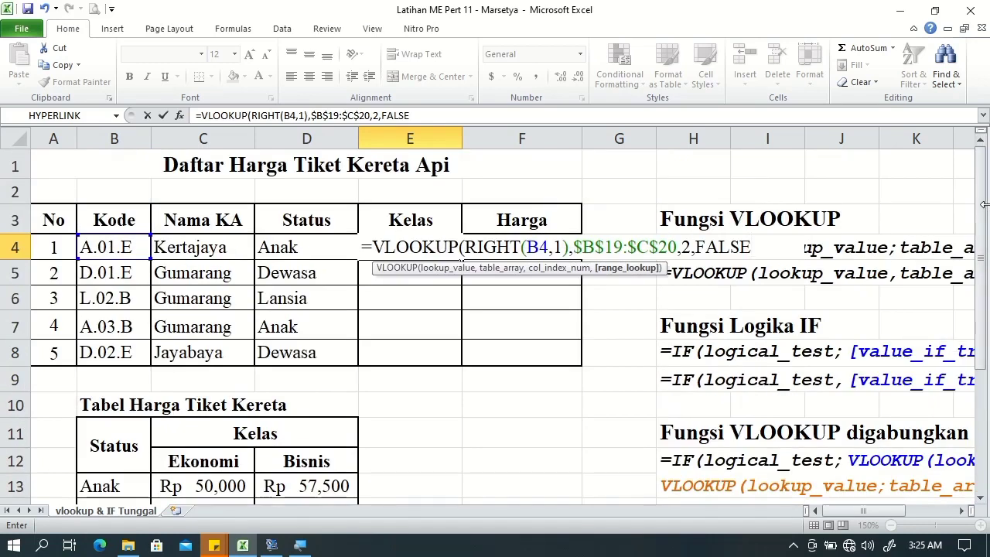
key(Return)
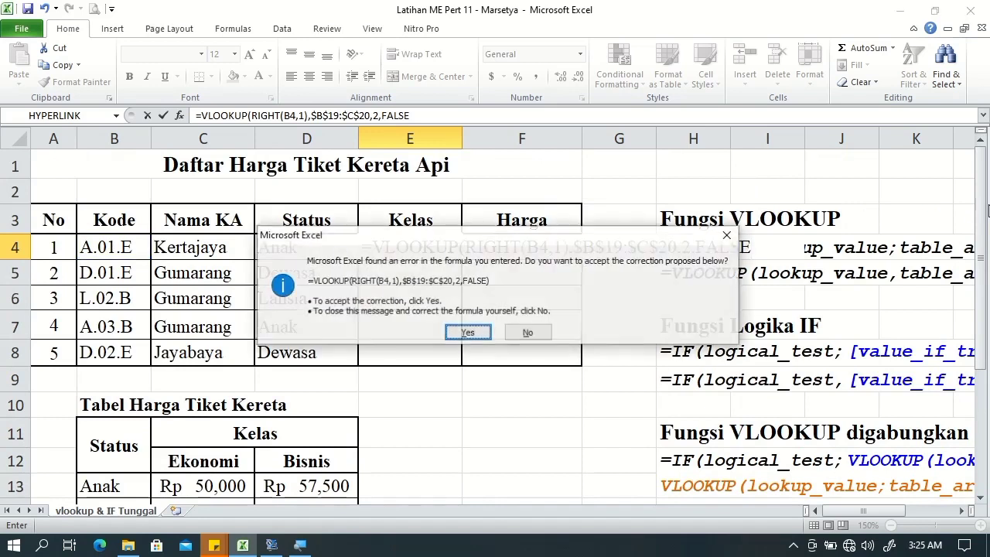
click(468, 334)
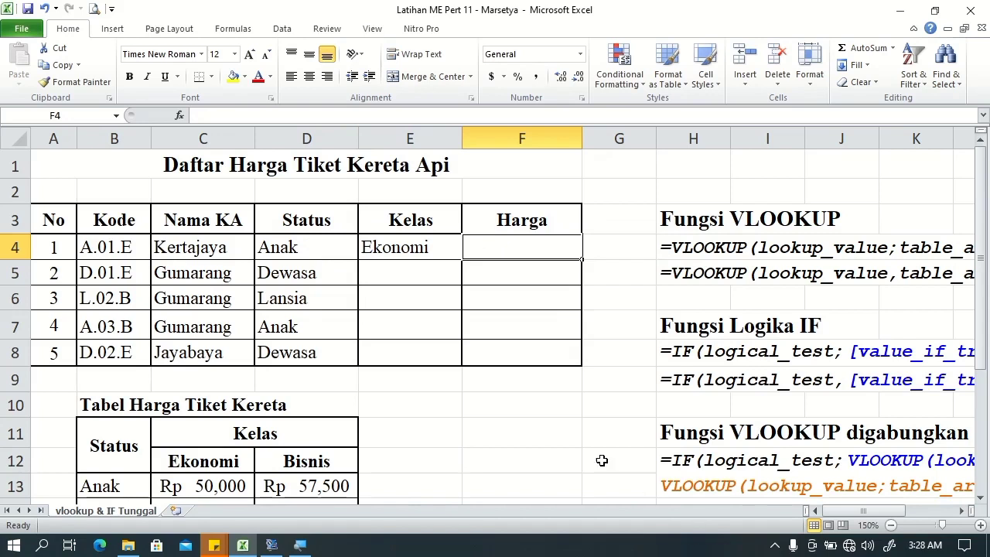
drag(980, 267, 980, 278)
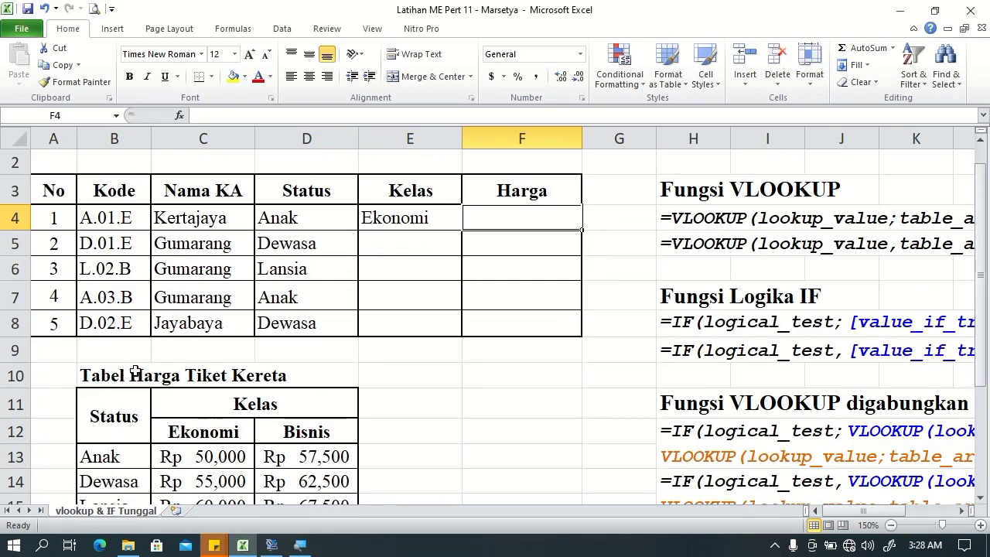
drag(981, 279, 980, 297)
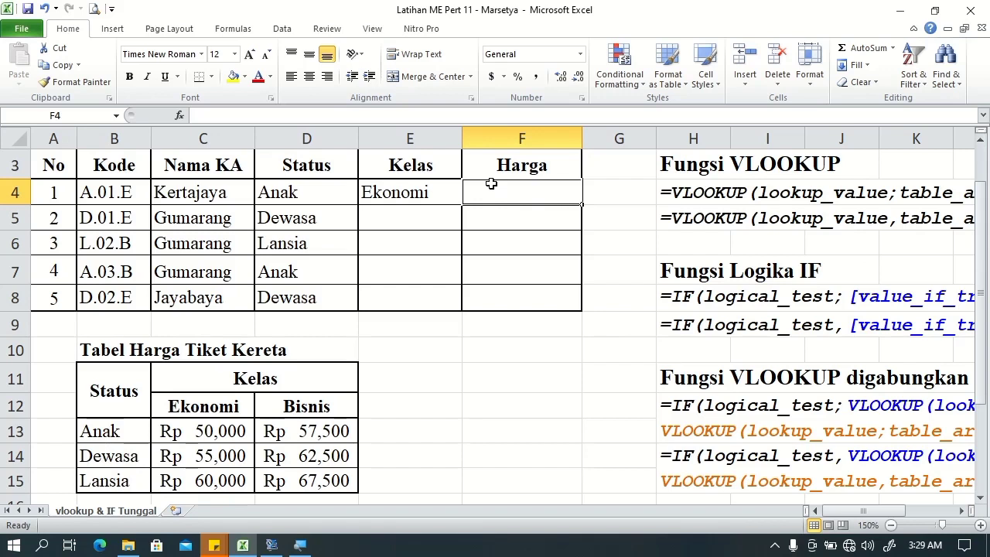
In F4, begin =IF(E4="Ekonomi" to test whether the class is Ekonomi
text(=if)
key(Tab)
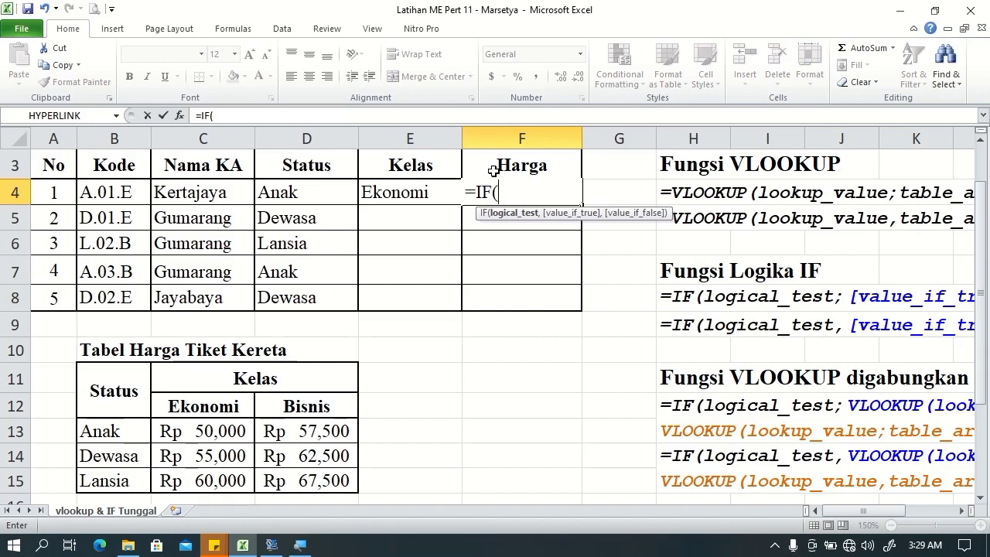
click(390, 191)
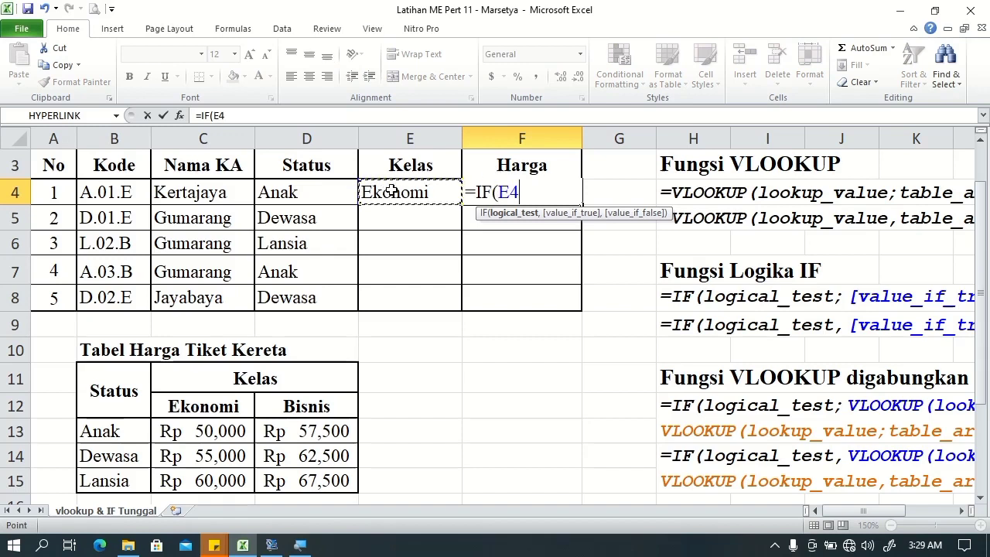
text(=)
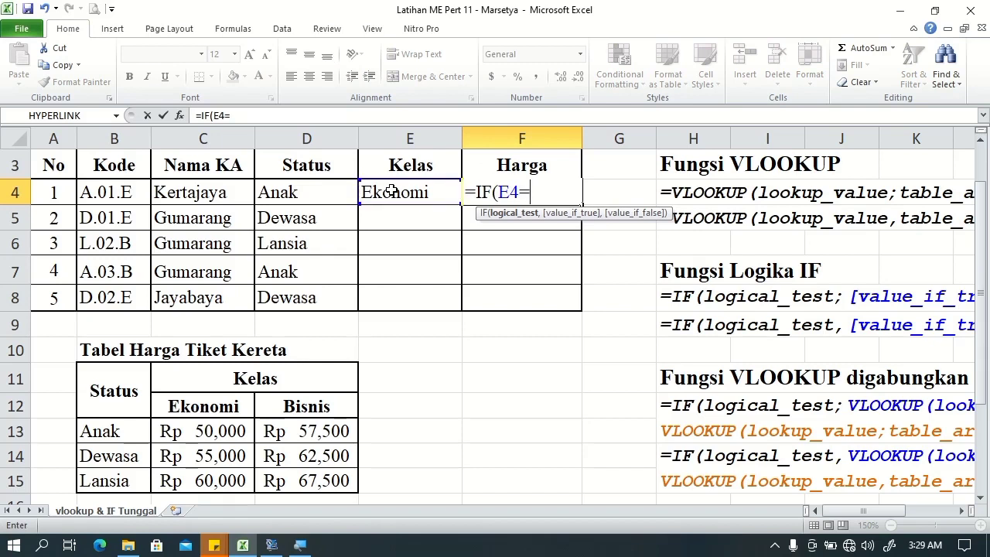
text(")
text(e)
key(BackSpace)
text(Ekonomi)
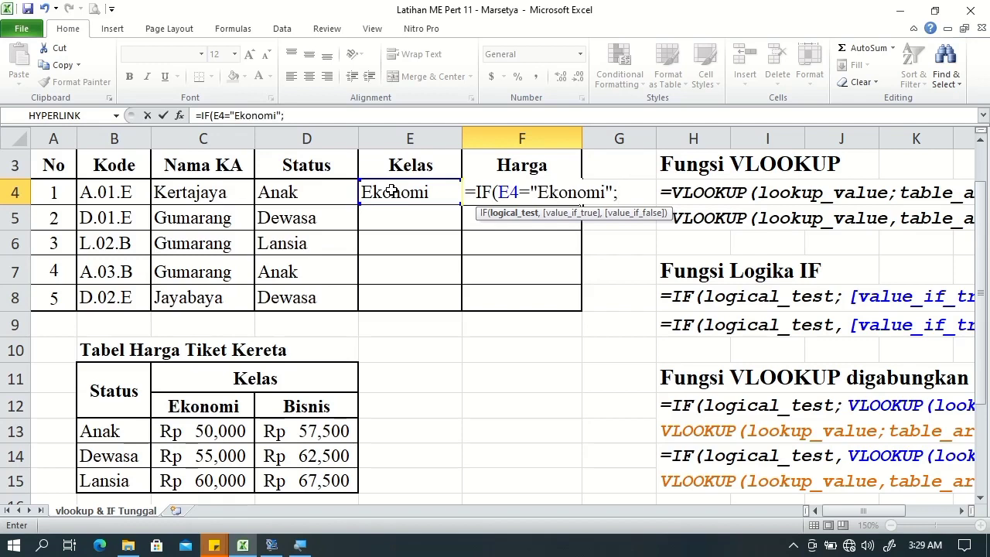
Add VLOOKUP(D4,$B$13:$C$15,2) as the price when the class is Ekonomi
text(vlo)
key(Tab)
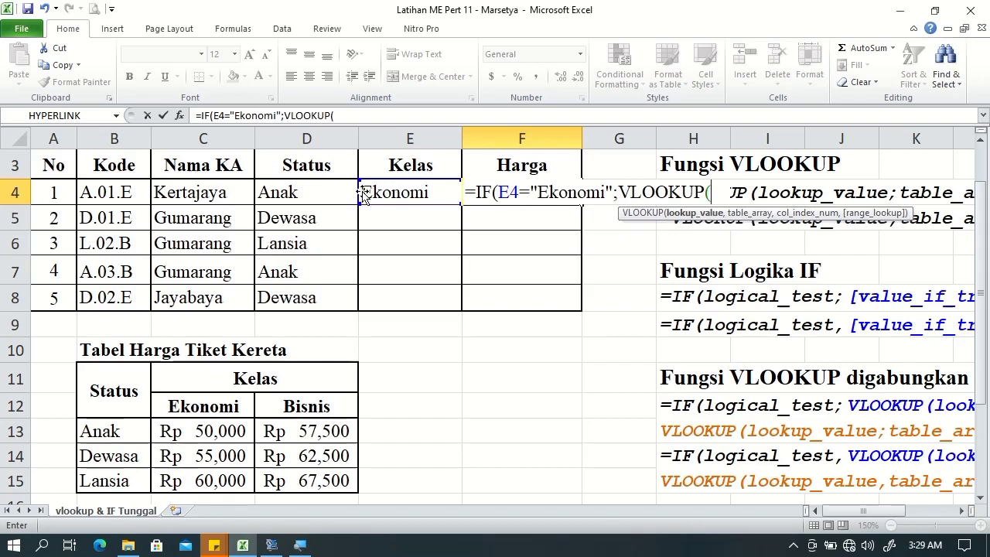
click(331, 196)
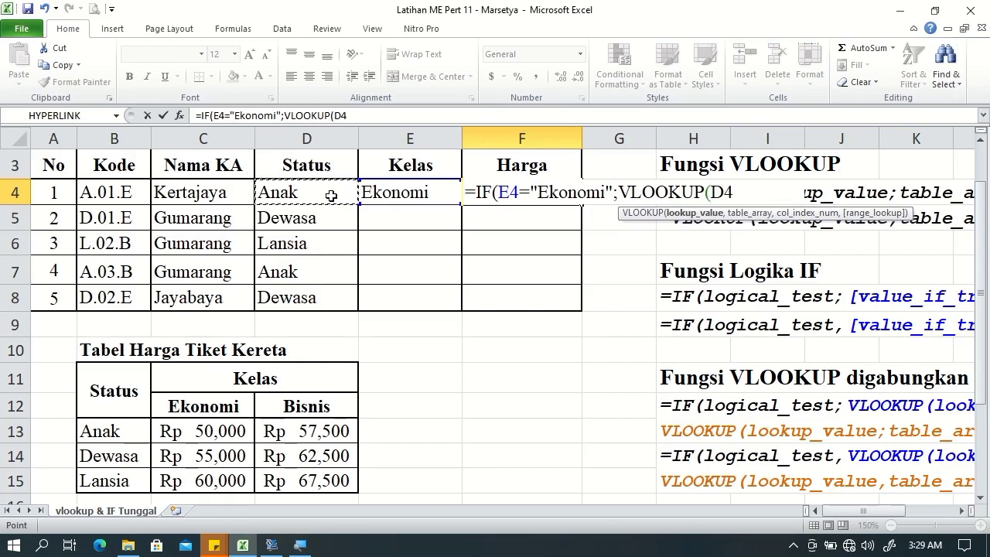
text(,)
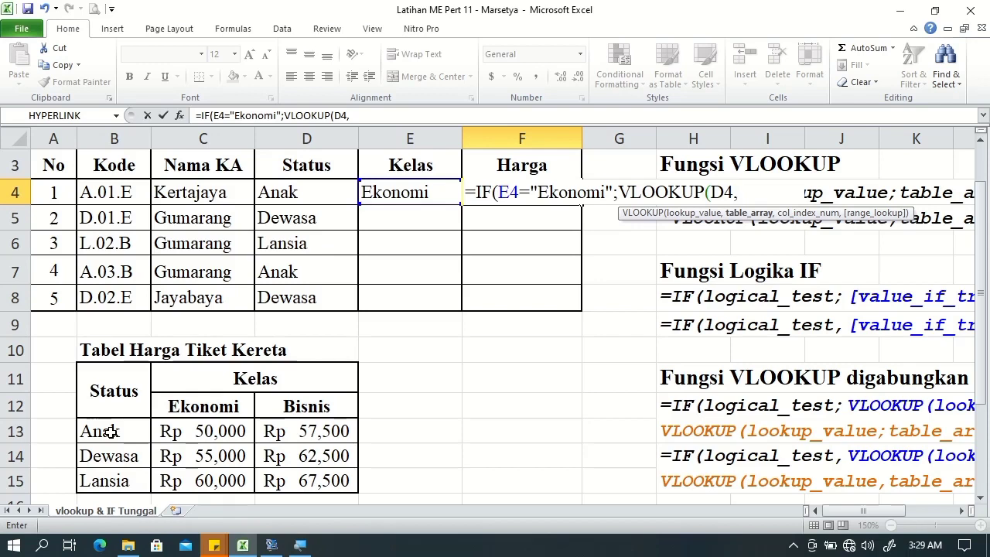
click(111, 431)
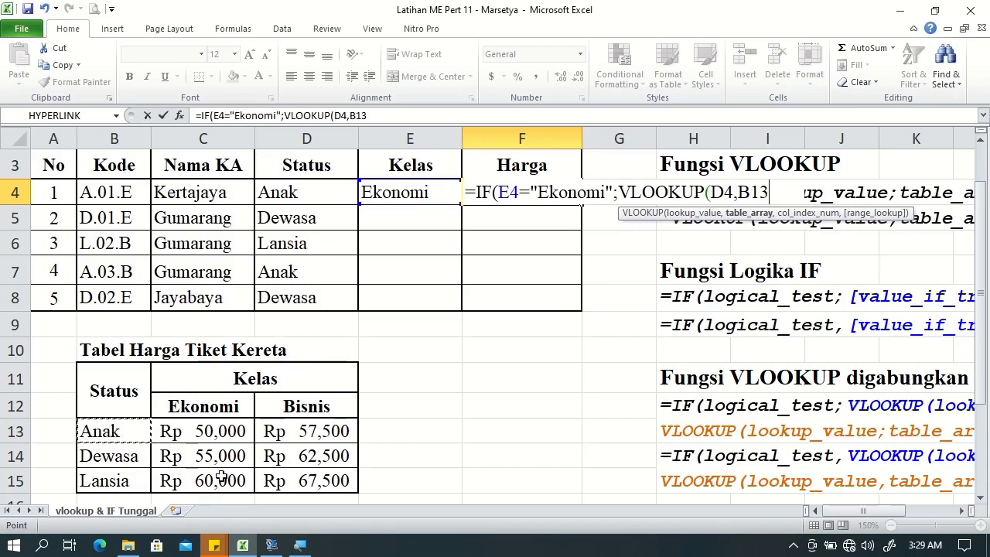
drag(222, 482, 222, 479)
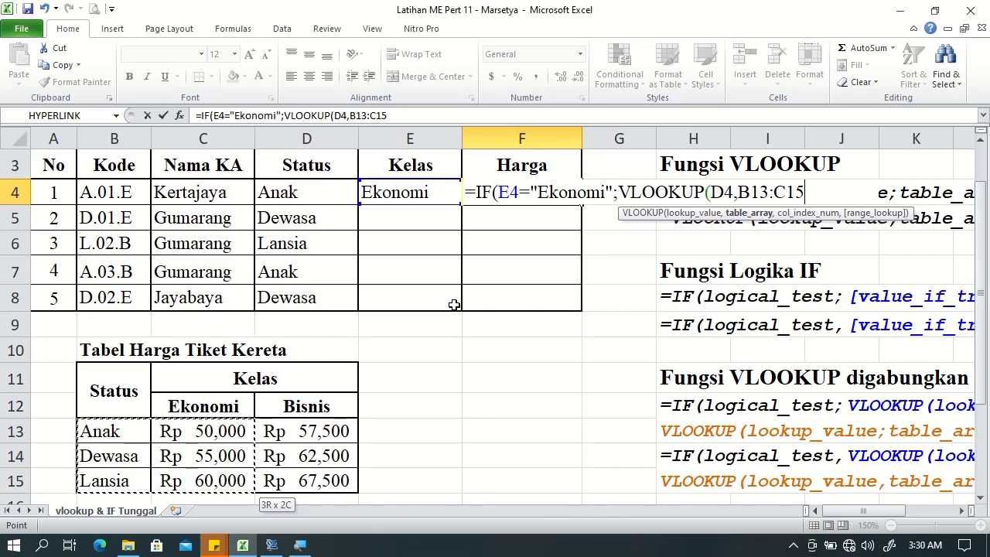
key(F4)
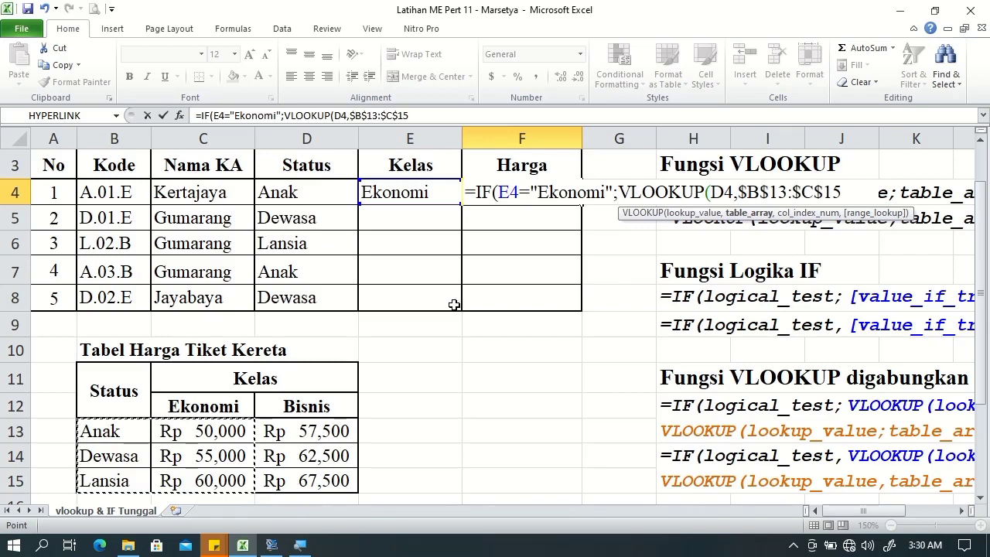
text(,)
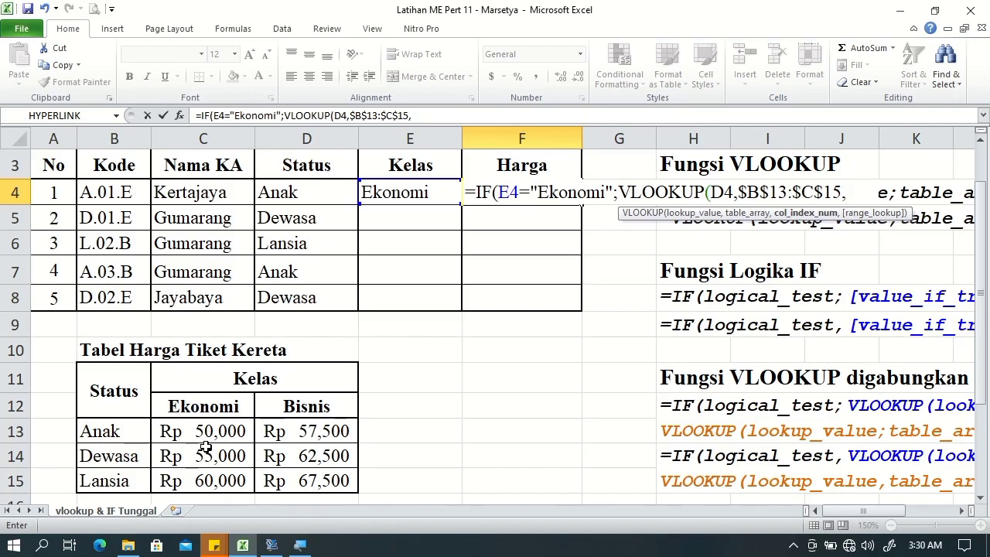
text(2)
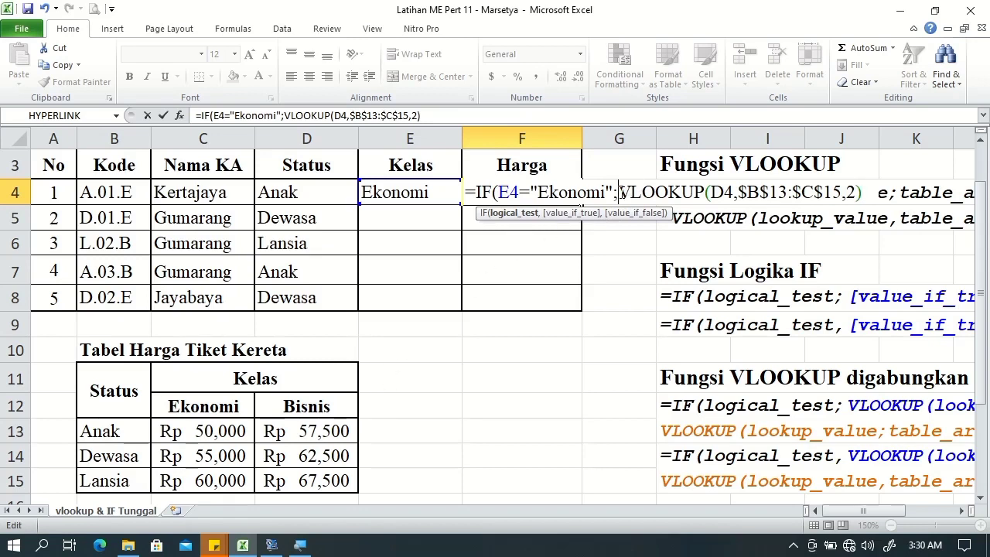
key(BackSpace)
text(,2))
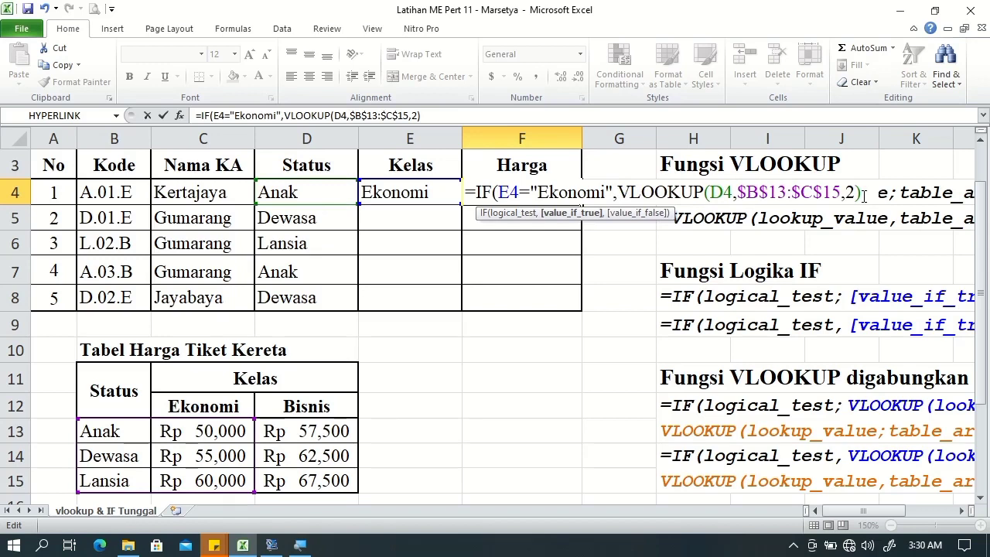
text(,vl)
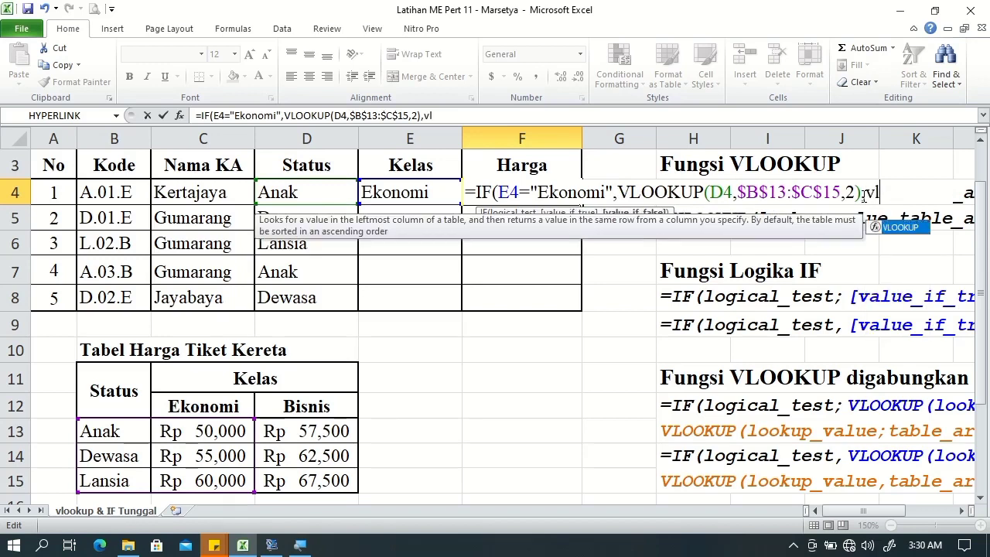
Add VLOOKUP(D4,$B$13:$D$15,3) for other classes and enter F4, accepting the correction to get 50000
key(Tab)
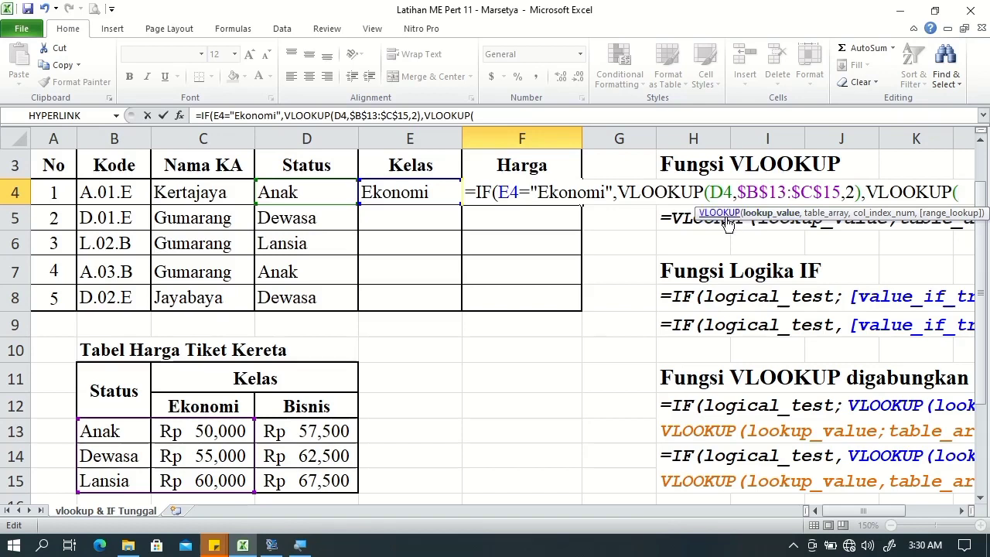
click(288, 195)
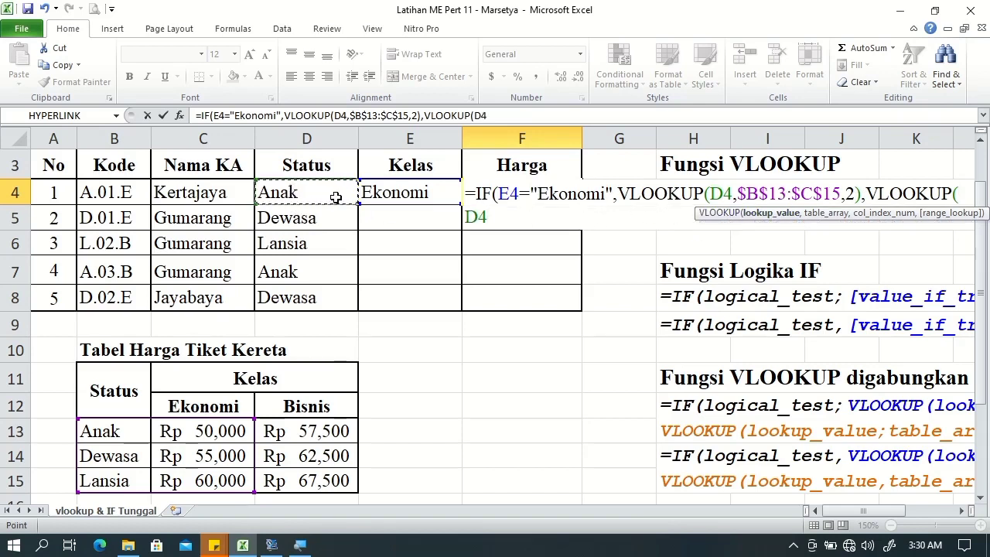
text(,)
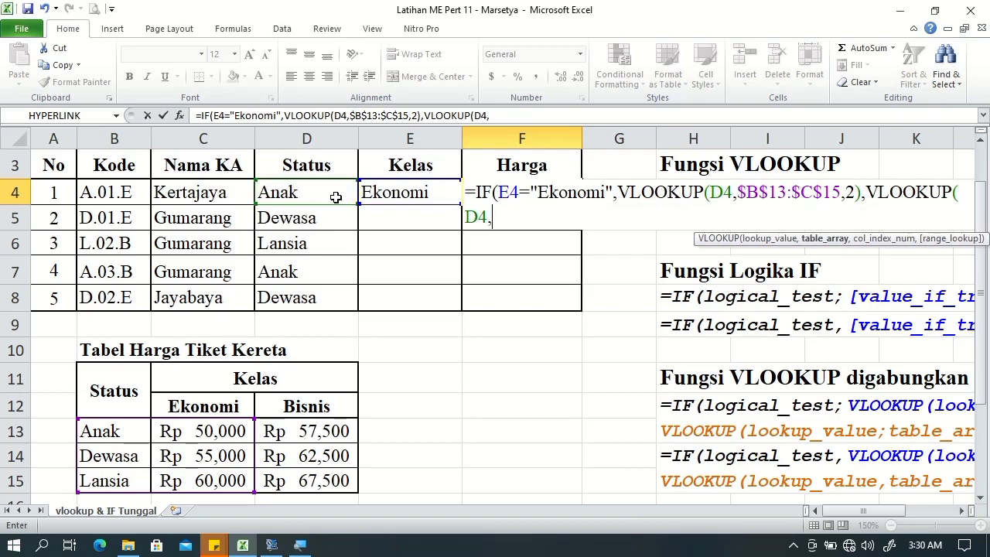
click(122, 431)
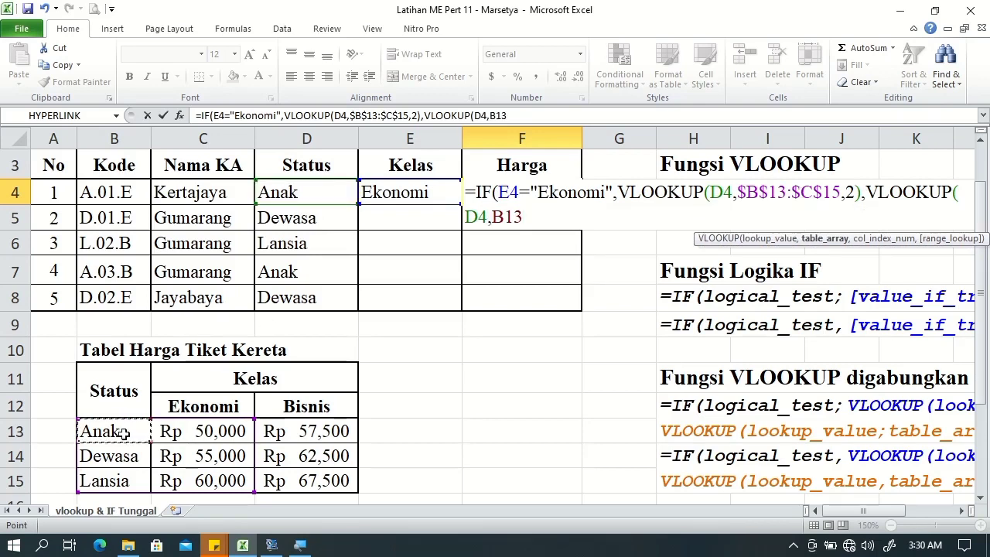
shift+click(307, 478)
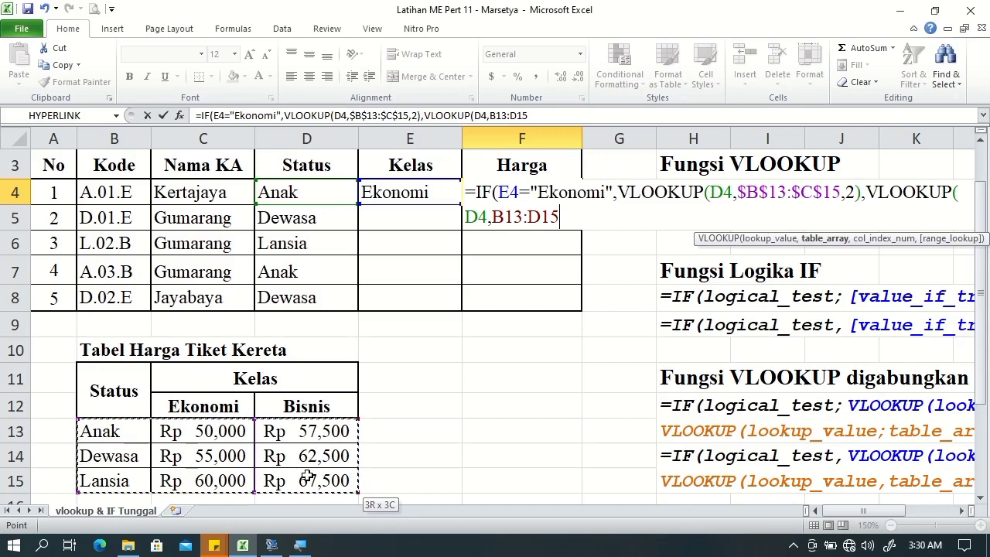
key(F4)
text(,3)
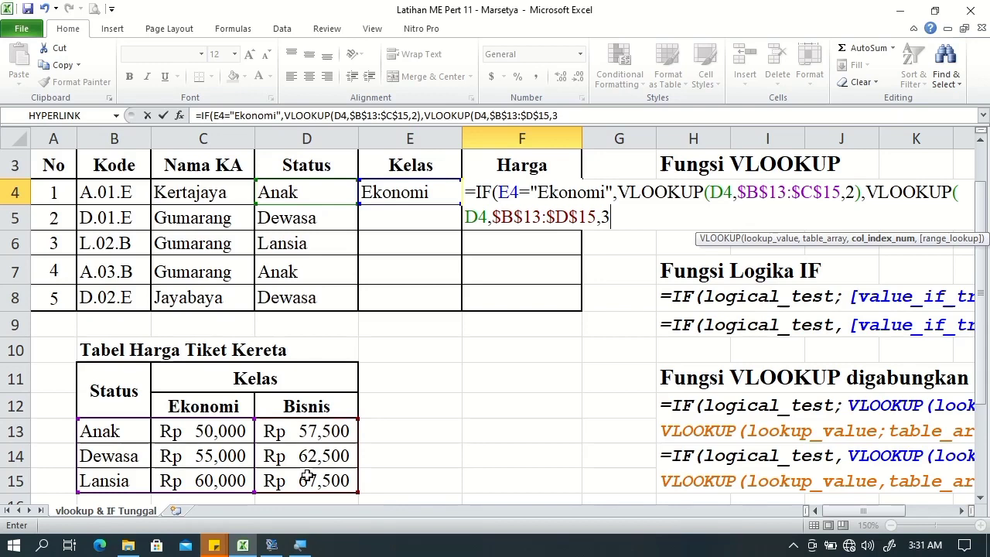
key(Return)
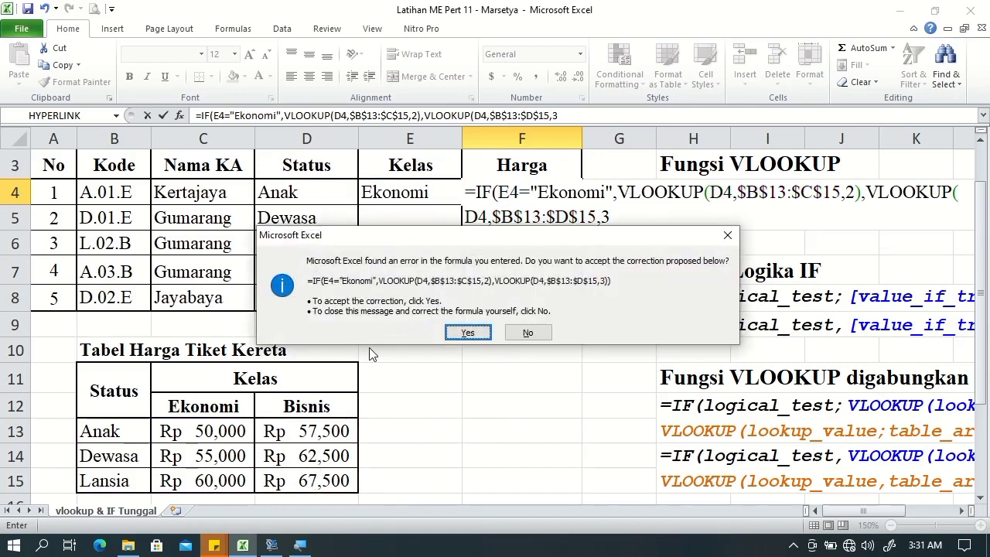
click(463, 335)
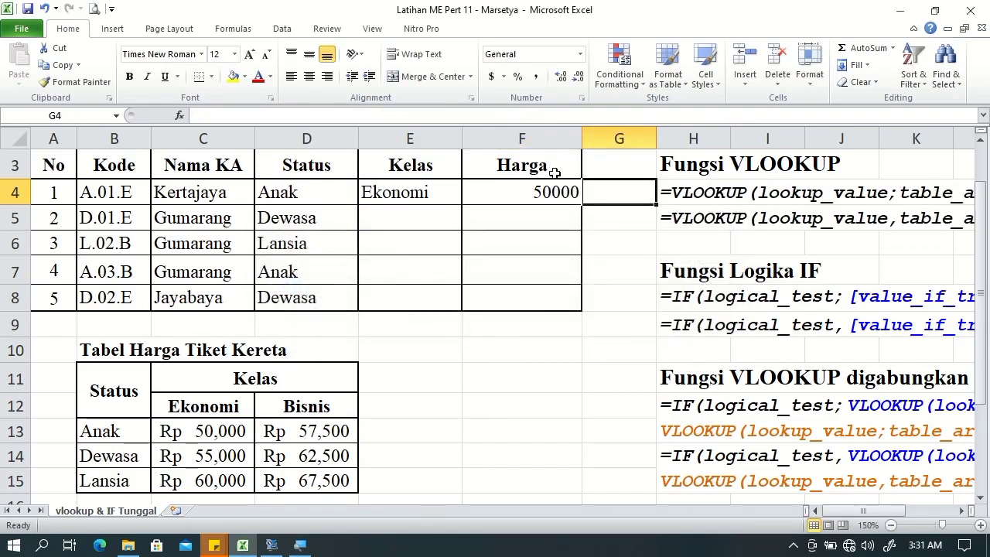
Apply Accounting format with the Rp Indonesian symbol to F4's price
click(537, 191)
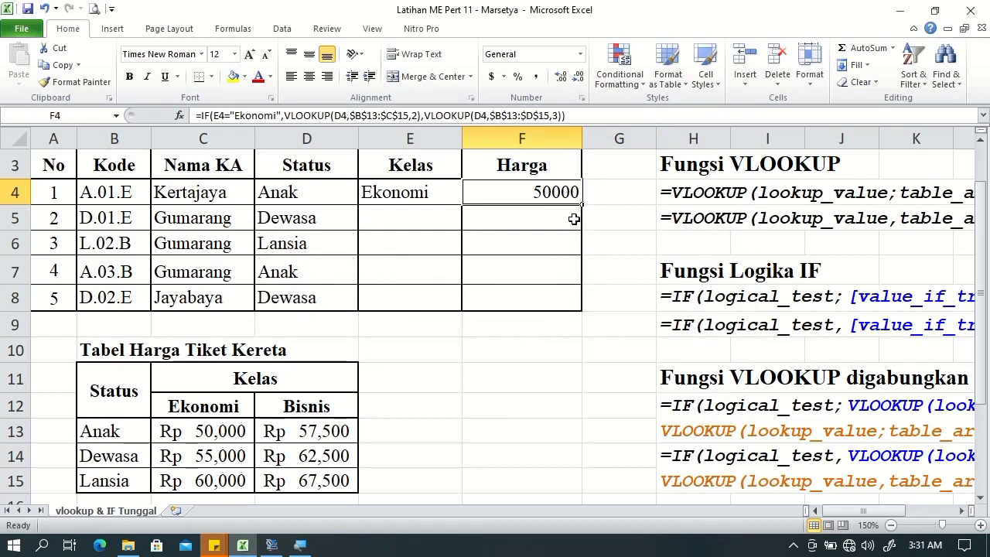
click(581, 54)
click(580, 54)
click(580, 55)
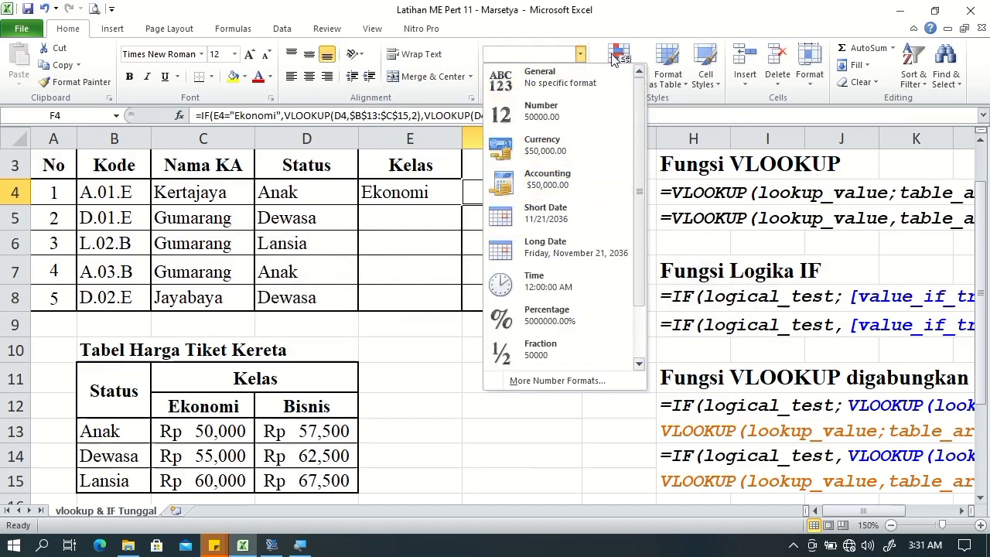
click(581, 56)
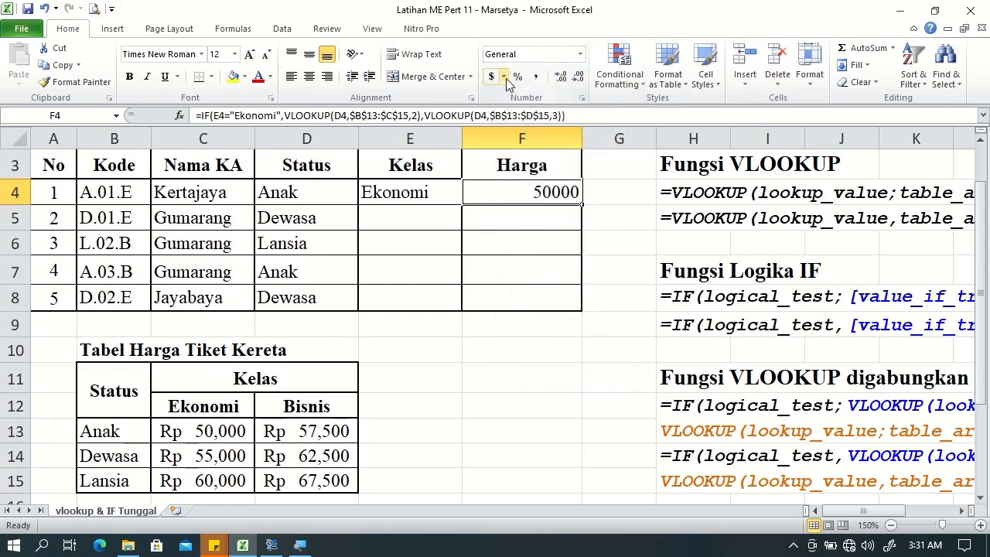
click(504, 77)
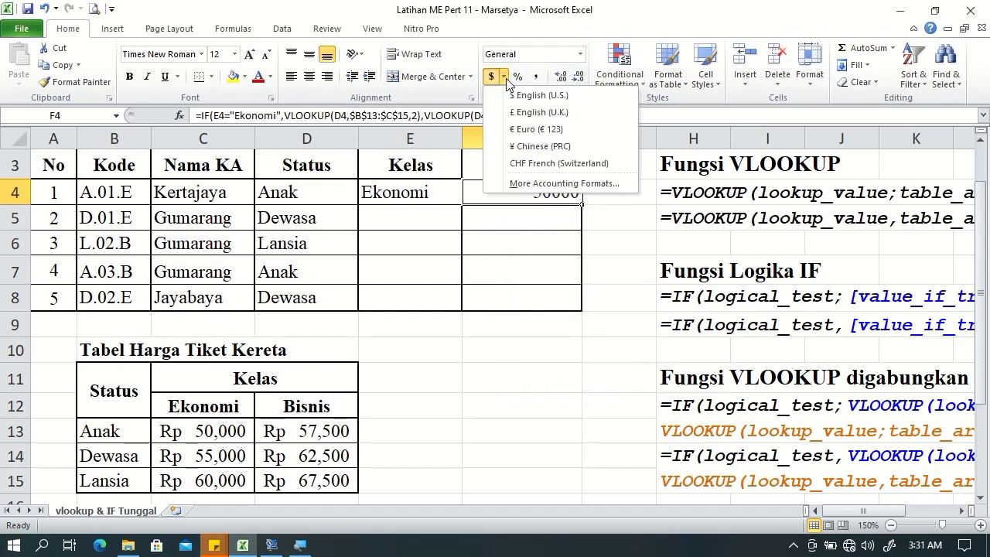
click(510, 183)
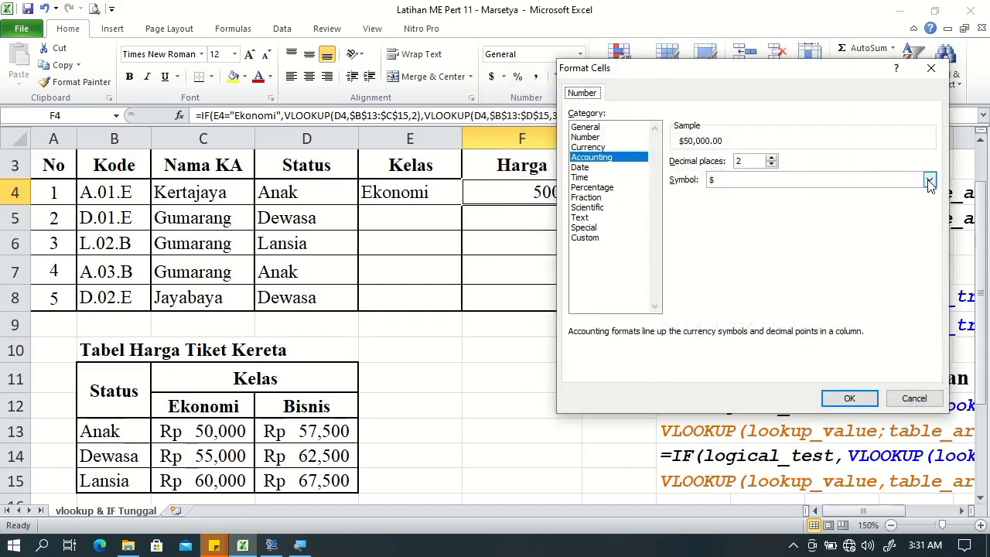
click(930, 180)
drag(931, 204, 931, 229)
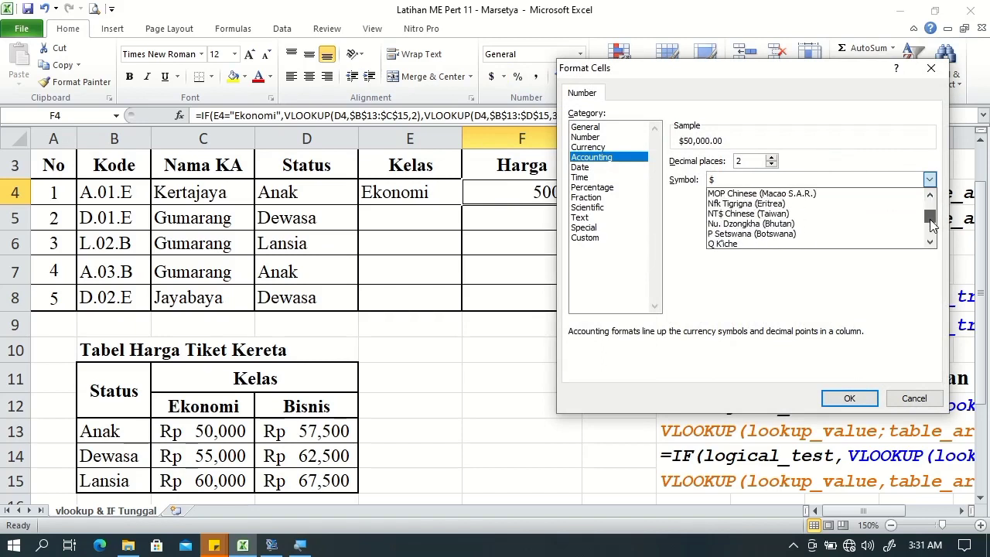
click(931, 196)
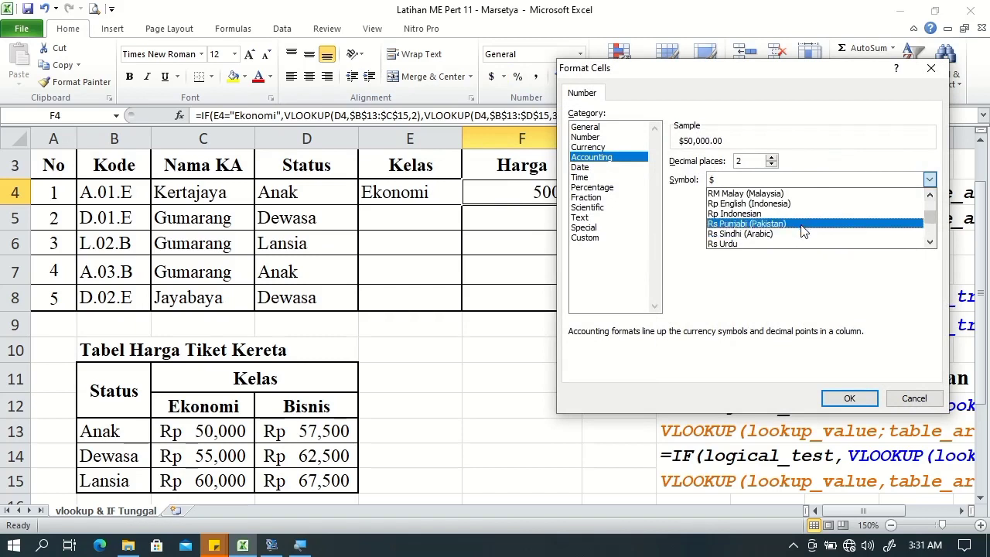
click(795, 215)
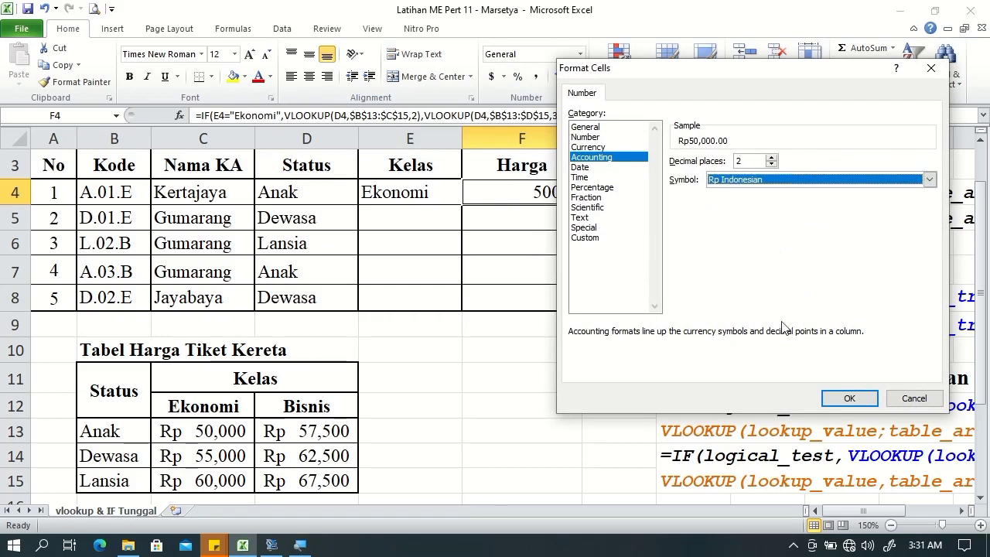
click(849, 399)
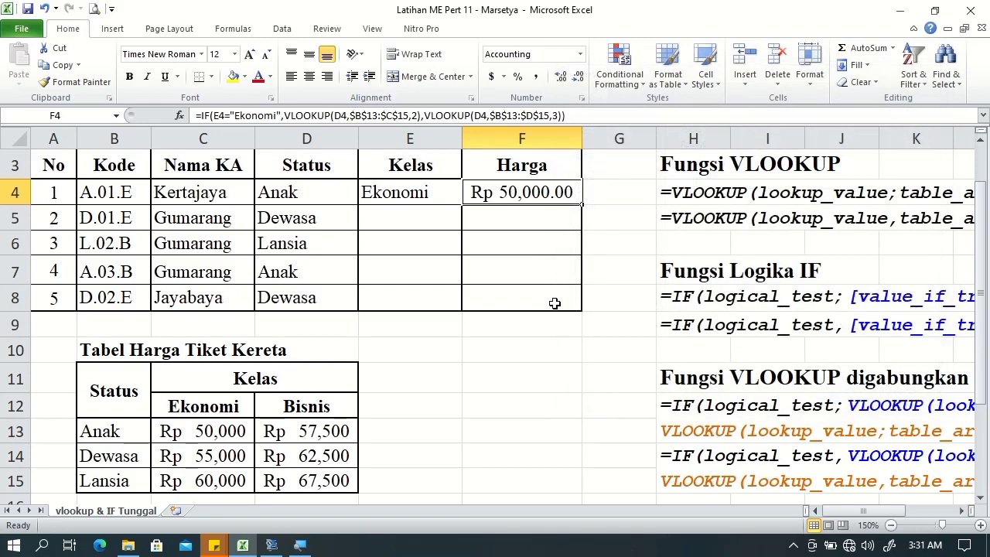
Reapply Rp Indonesian Accounting format to F4 with 0 decimal places, showing Rp 50,000
click(503, 76)
click(514, 184)
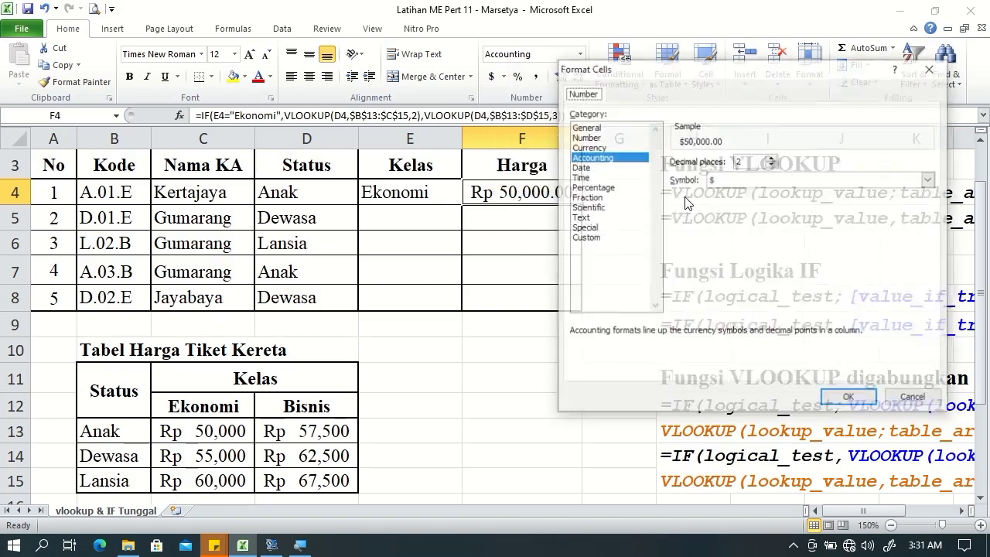
click(772, 165)
click(772, 165)
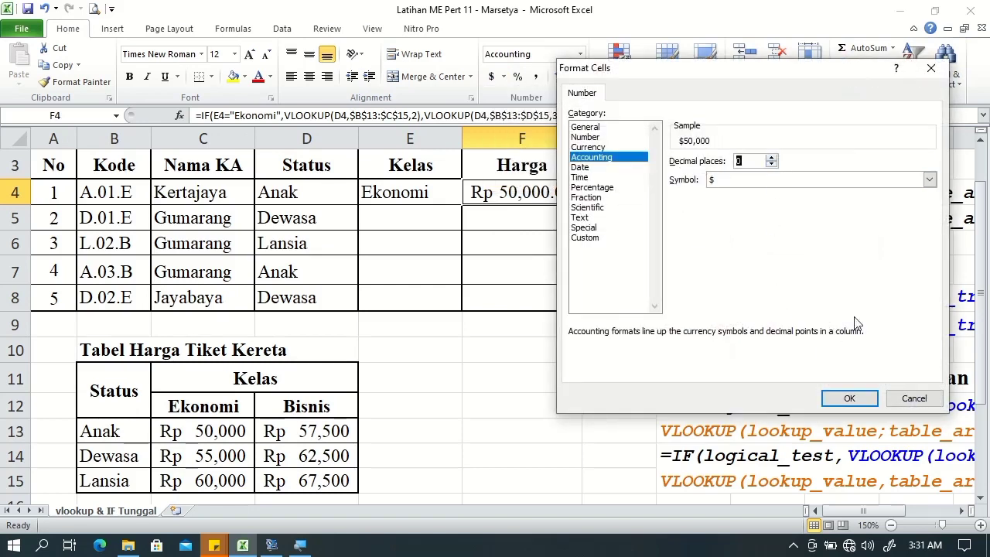
click(929, 179)
drag(930, 198, 932, 215)
click(931, 195)
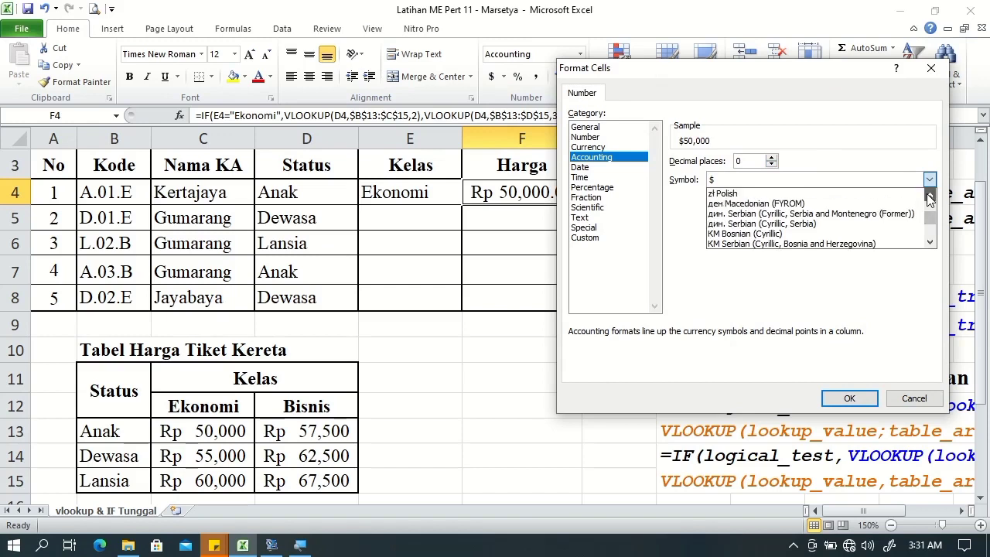
click(930, 198)
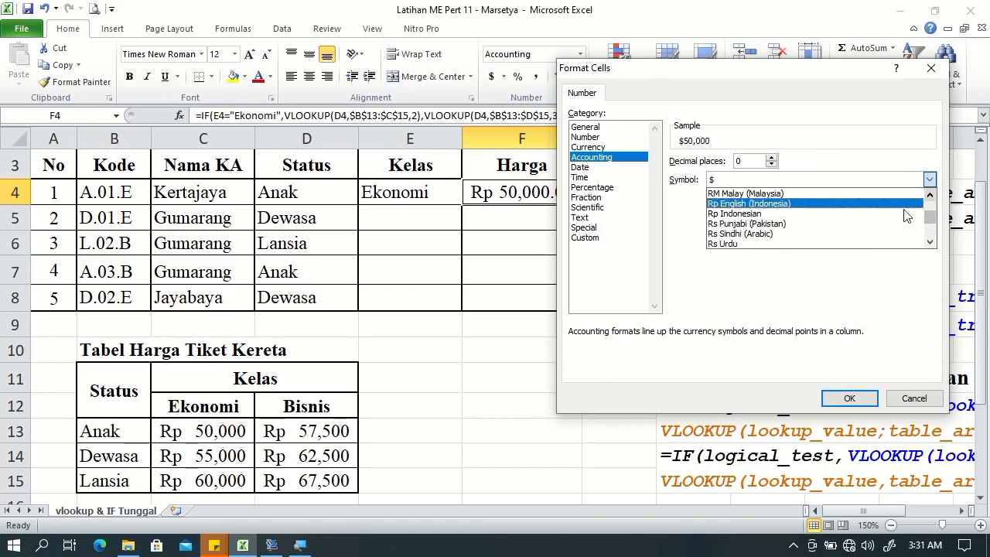
click(889, 203)
click(832, 401)
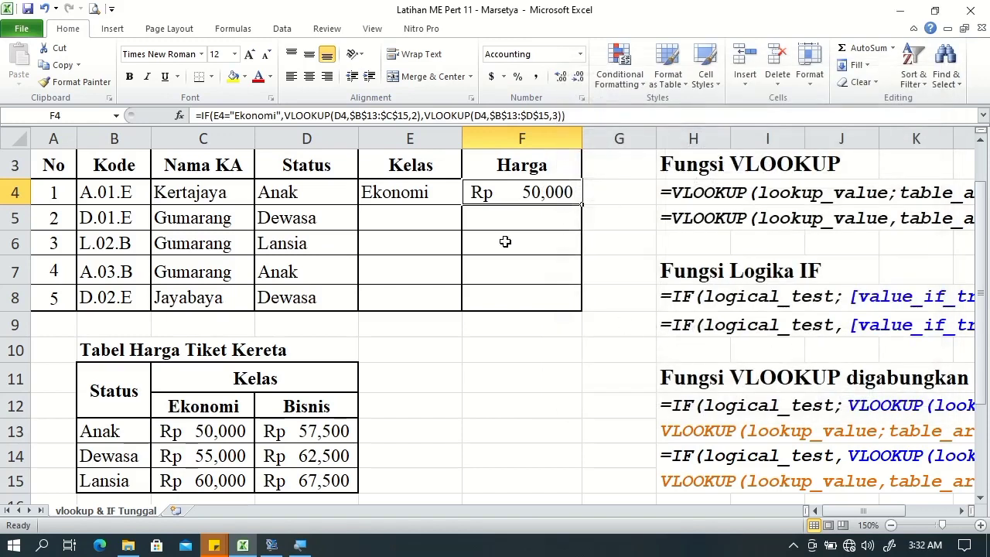
Fill the Kelas and Harga formulas in E4:F4 down to row 8
drag(431, 197, 495, 192)
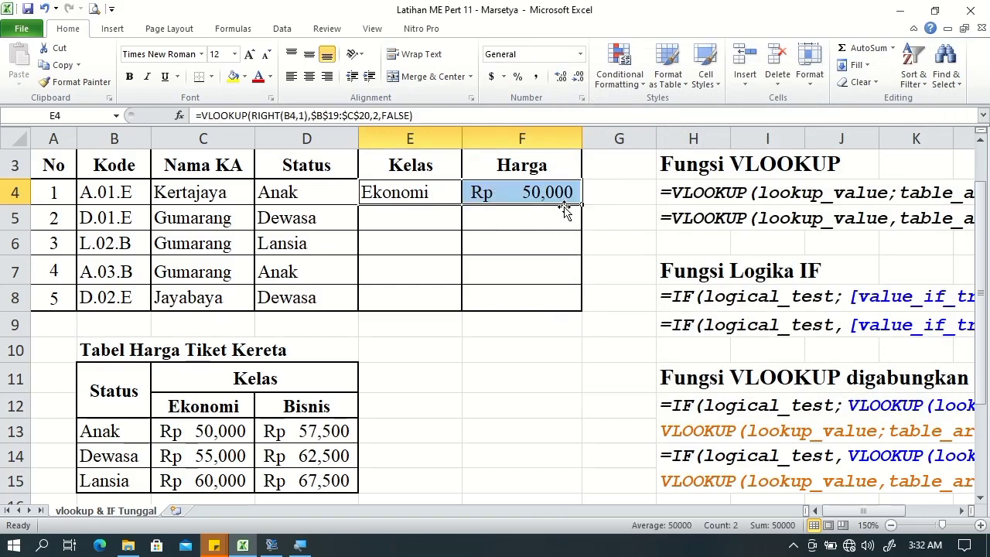
mouse_move(406, 194)
mouse_down()
mouse_move(470, 177)
mouse_move(511, 187)
mouse_up()
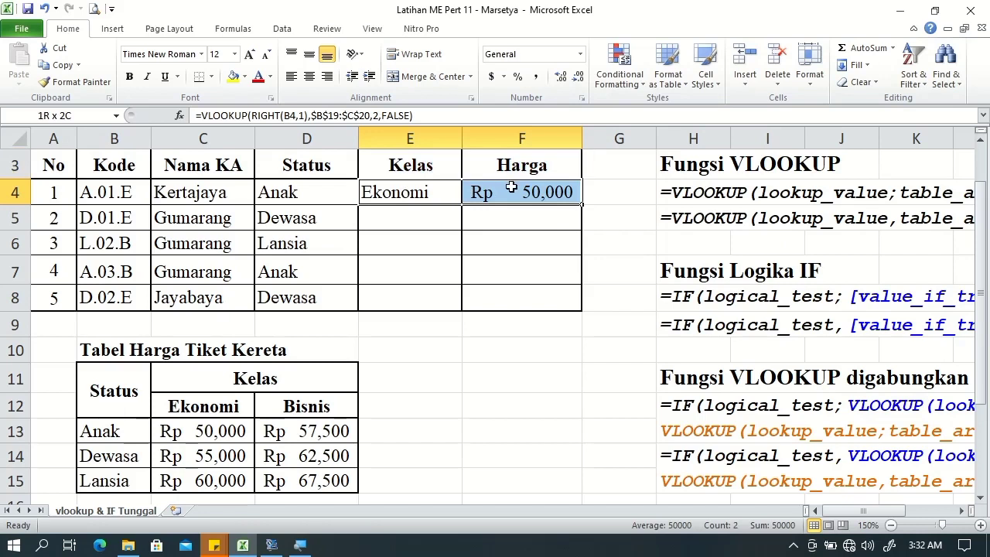
drag(581, 203, 580, 306)
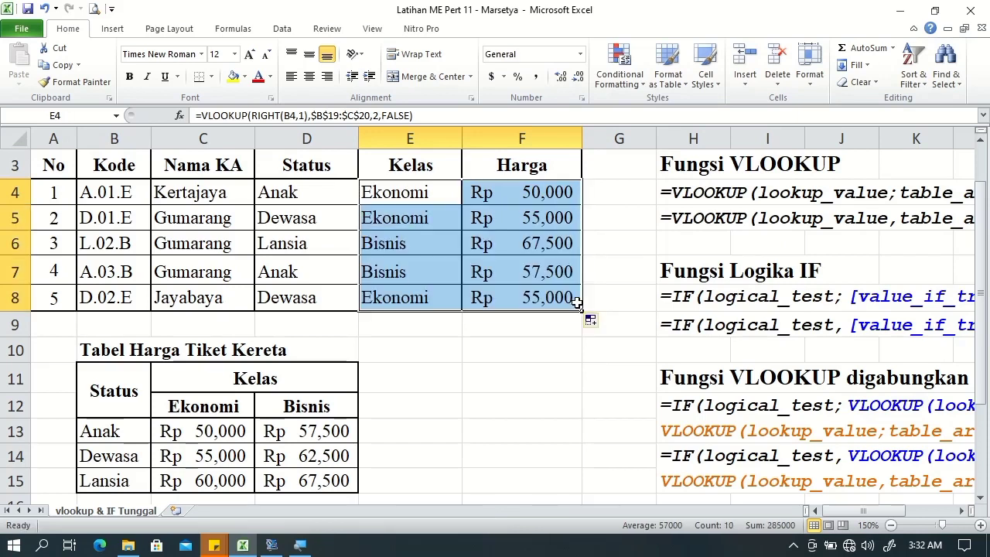
click(547, 330)
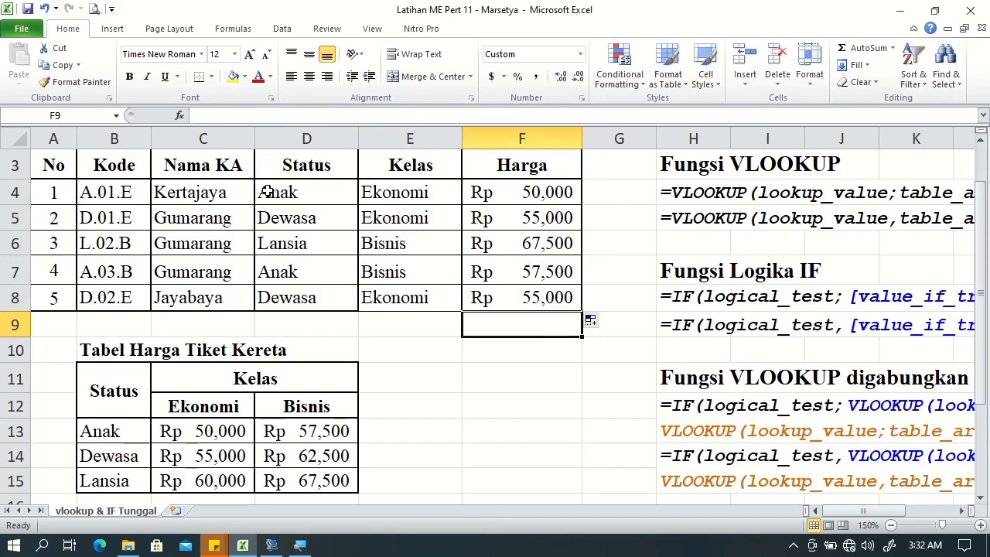
Check the first three trains' codes, statuses and Kelas formulas against the price table
click(434, 195)
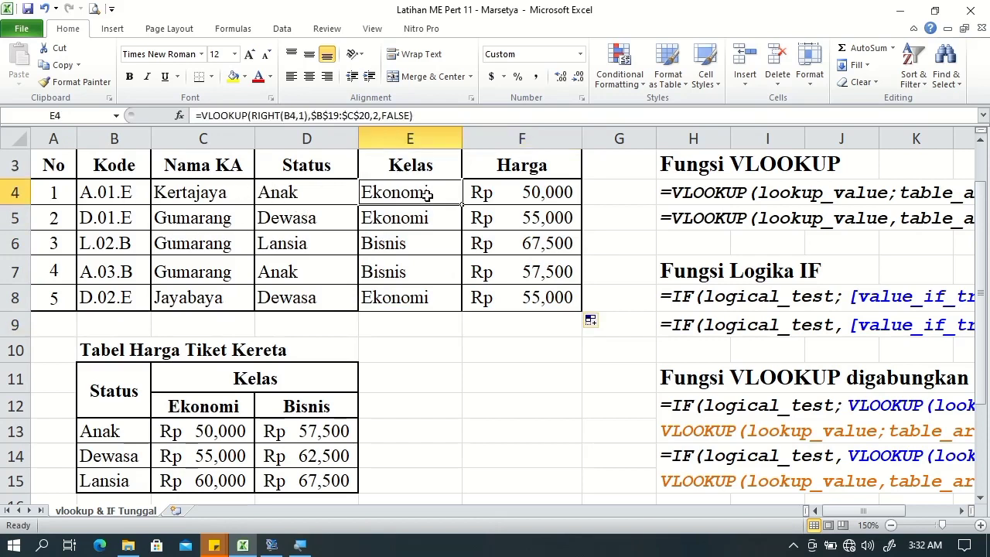
click(113, 245)
click(369, 240)
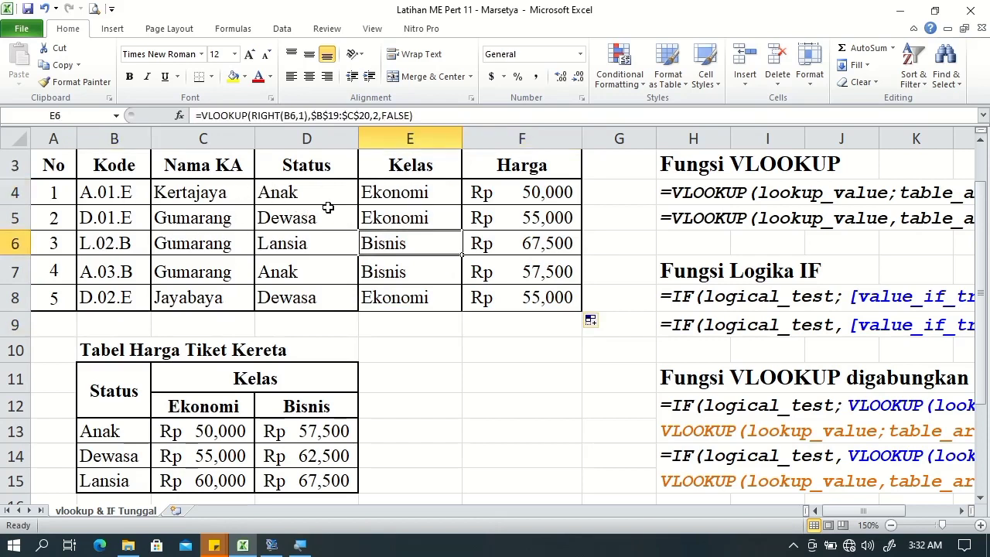
click(308, 194)
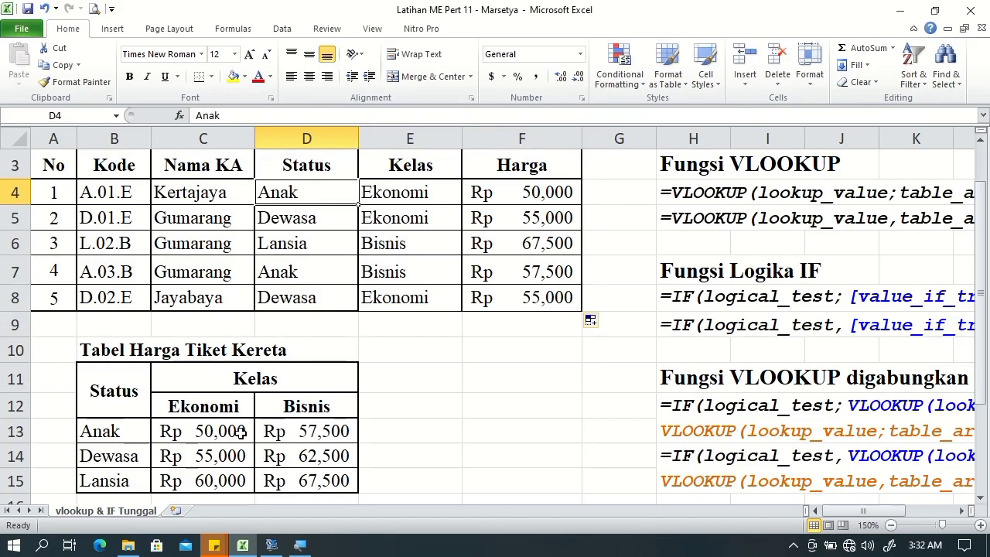
click(415, 194)
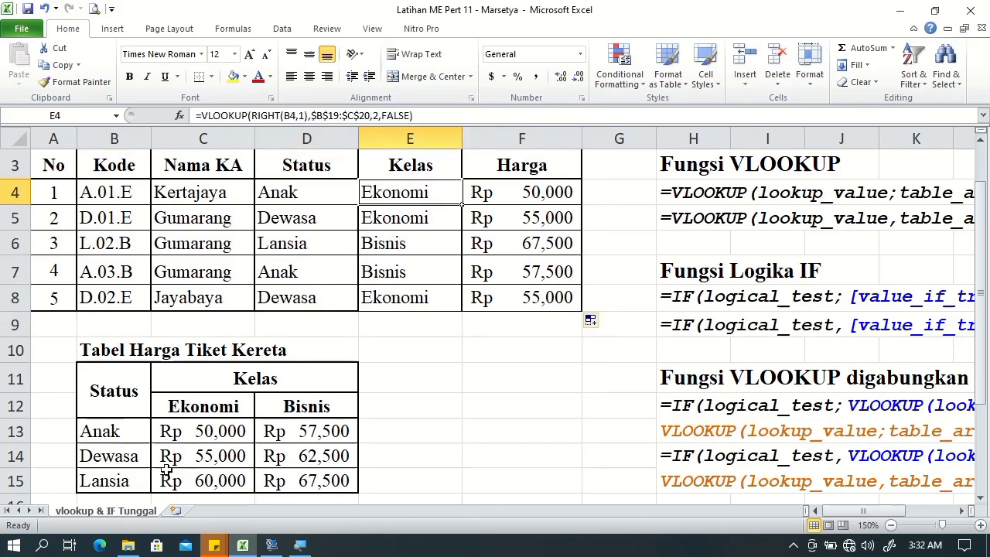
click(191, 436)
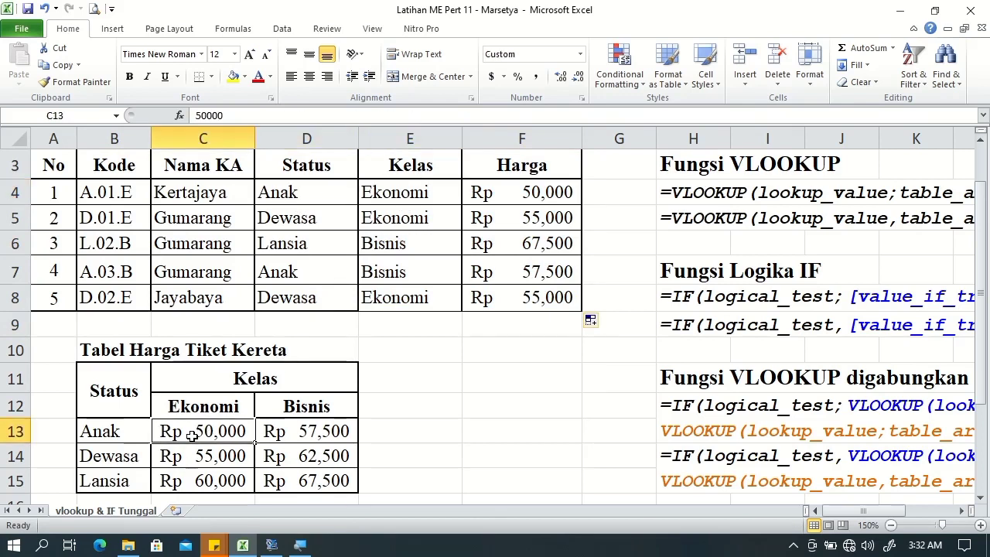
click(302, 224)
click(393, 220)
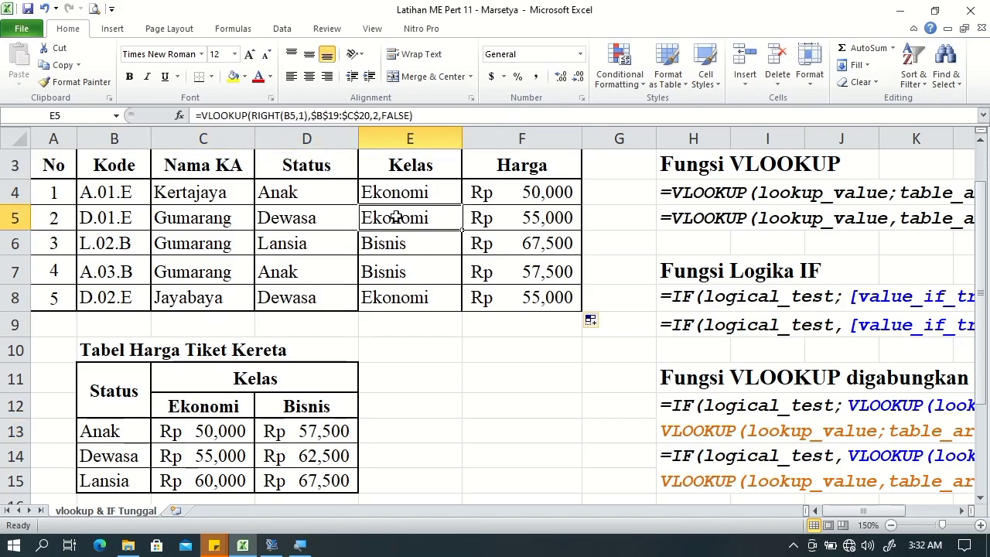
click(199, 458)
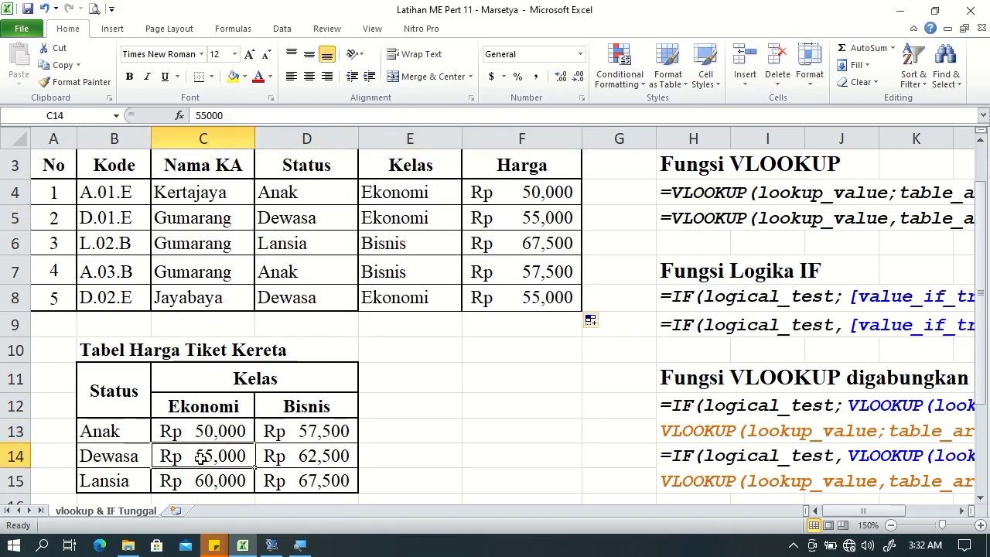
click(318, 251)
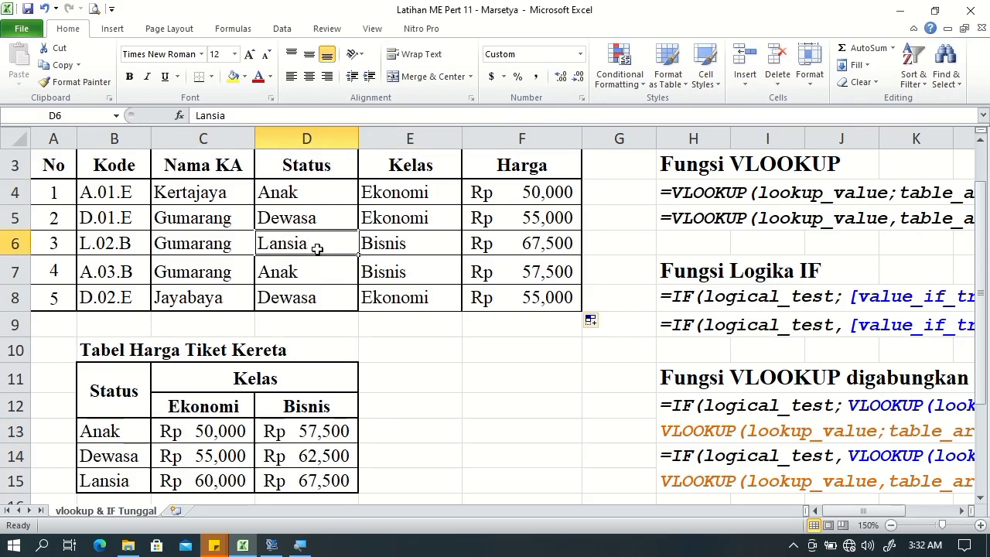
click(408, 249)
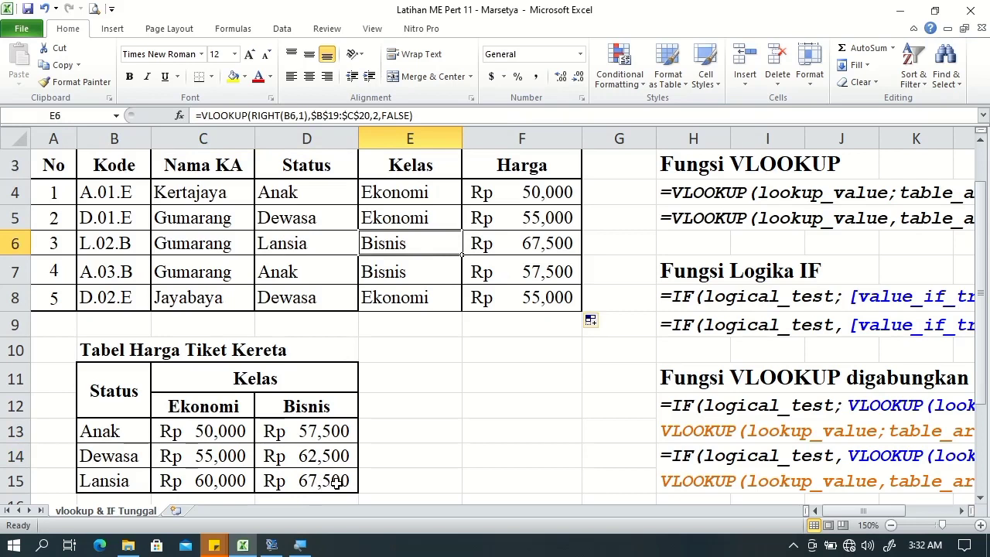
click(340, 273)
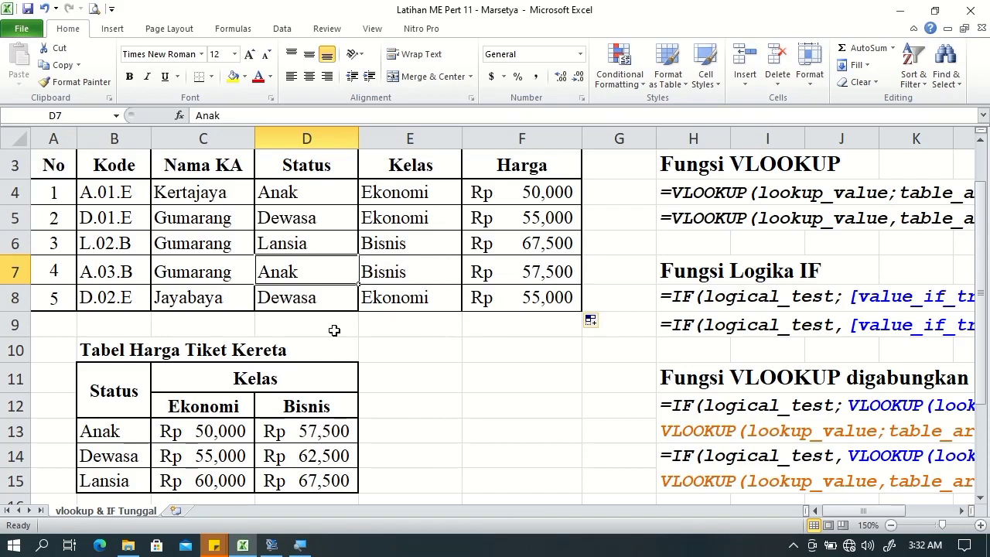
click(320, 301)
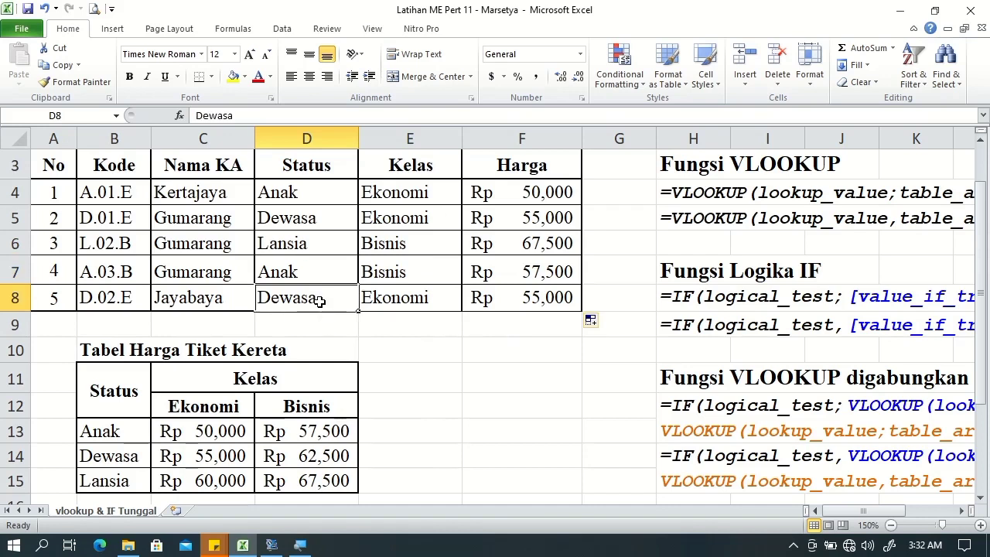
click(448, 304)
click(523, 288)
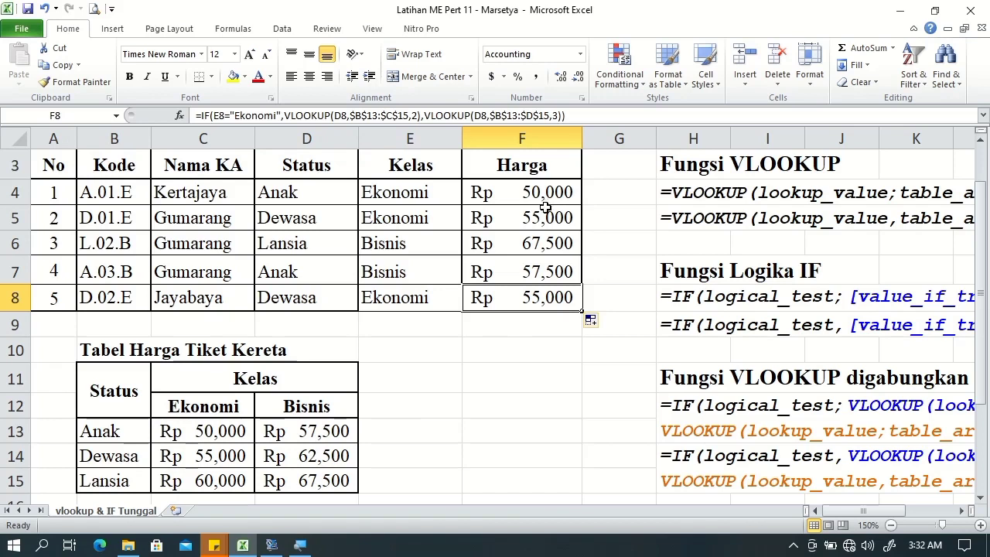
drag(421, 302, 469, 300)
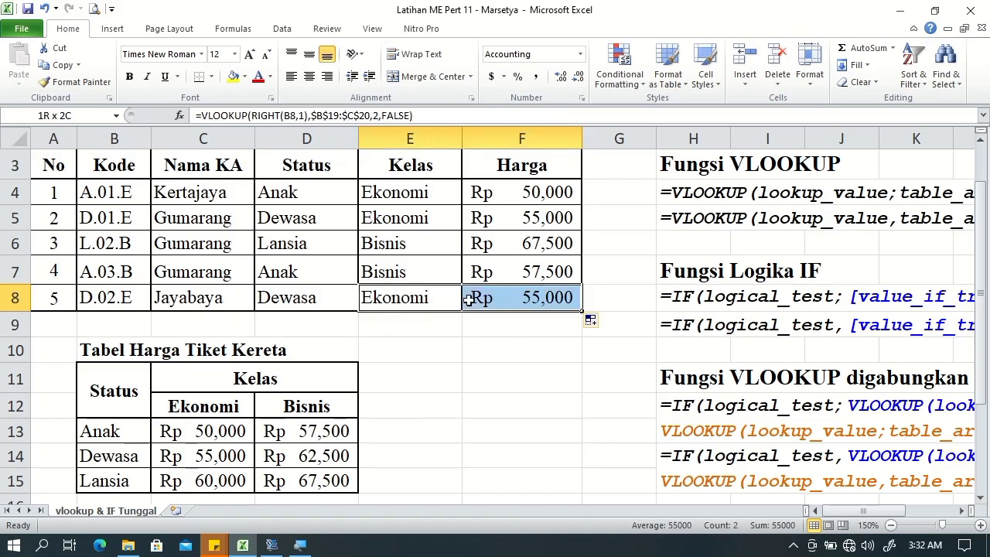
right_click(471, 301)
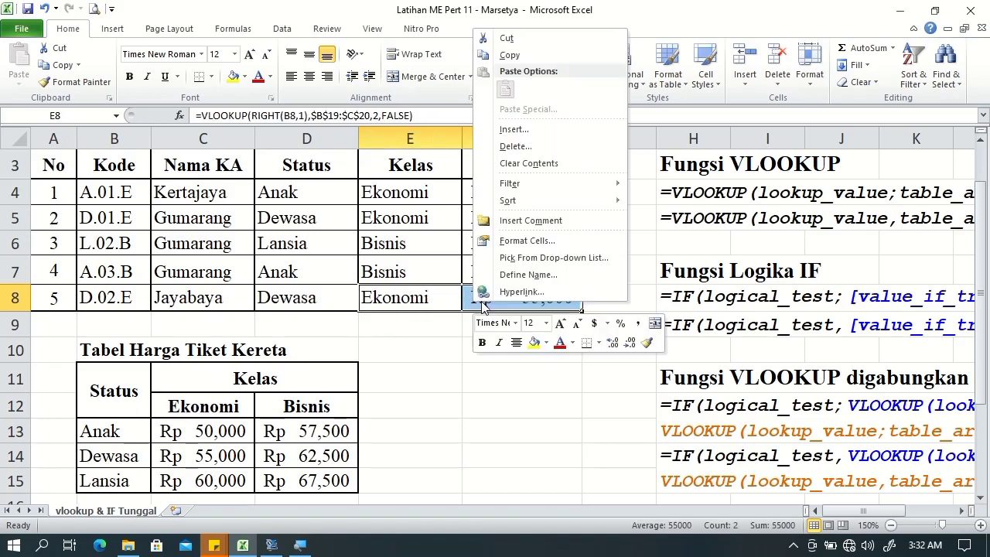
click(516, 243)
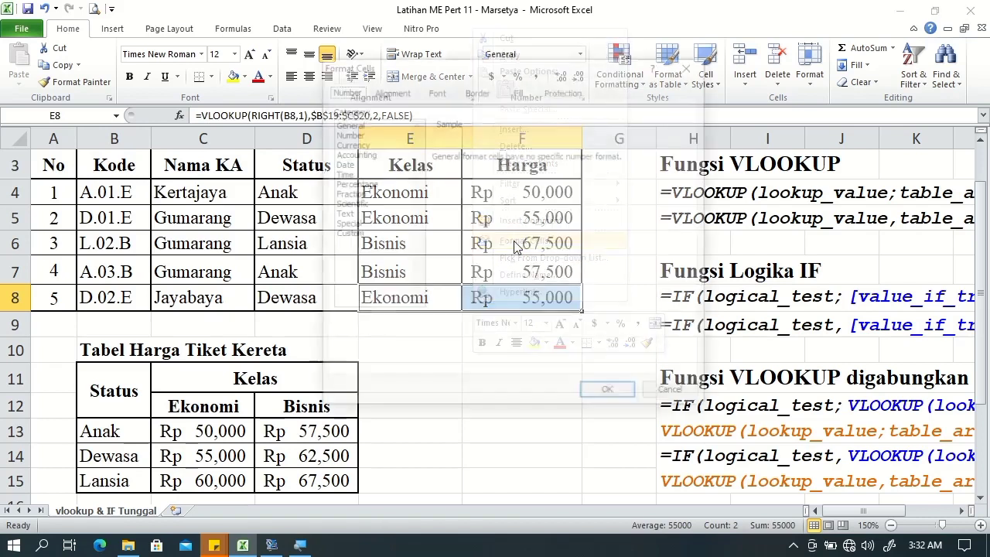
click(476, 89)
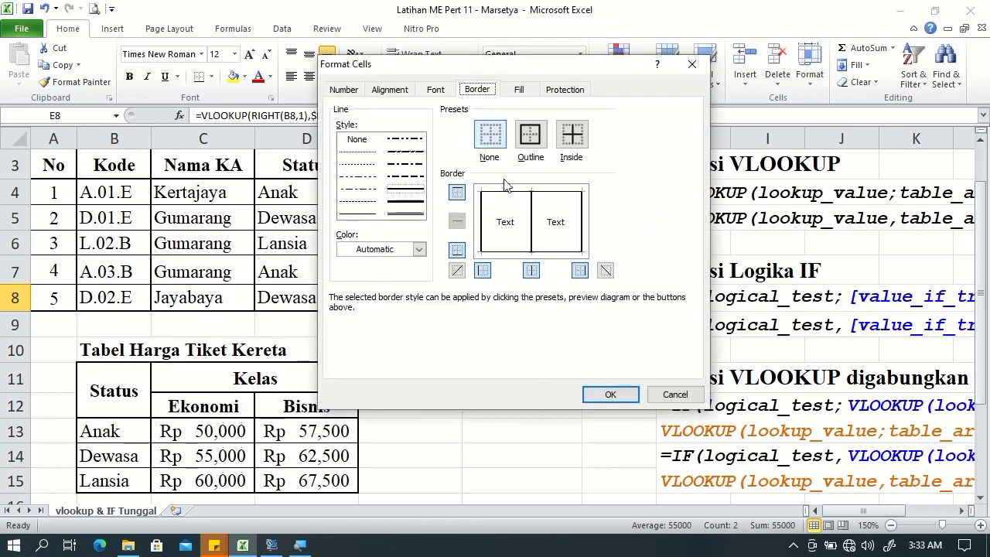
click(601, 394)
click(513, 380)
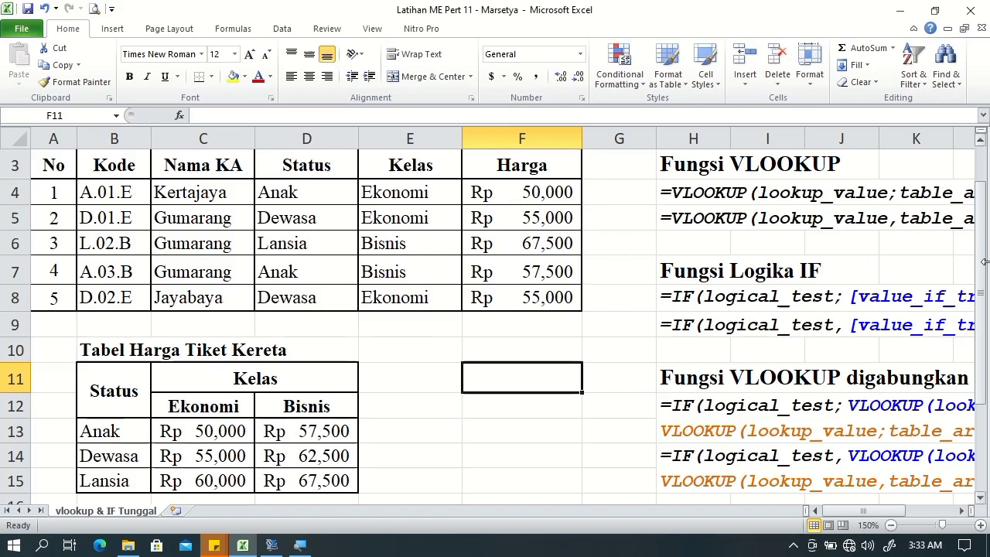
Scroll the vlookup sheet back up to the top of the ticket table
drag(985, 259, 982, 208)
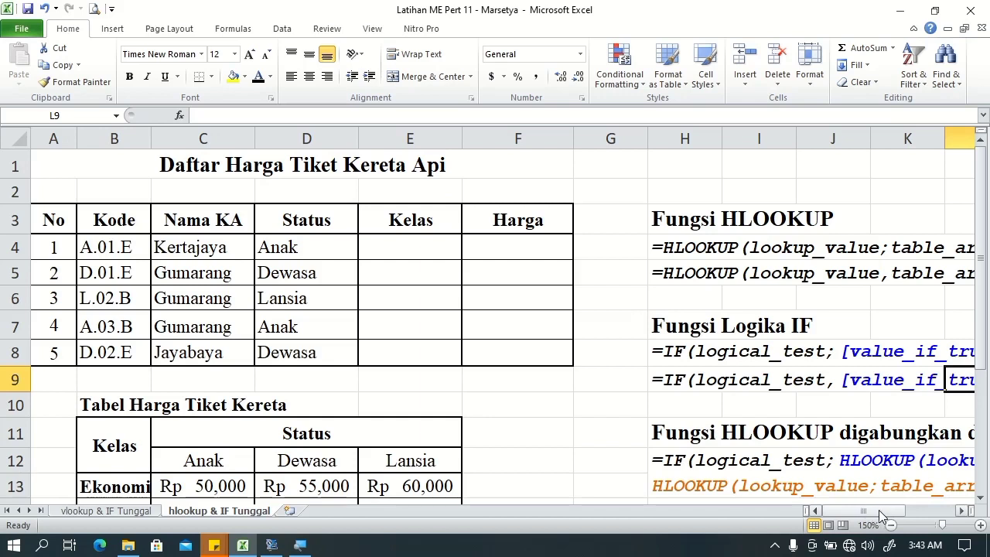
Scroll right to column H and down to reveal the HLOOKUP, IF and nested HLOOKUP-IF notes
drag(880, 511, 928, 525)
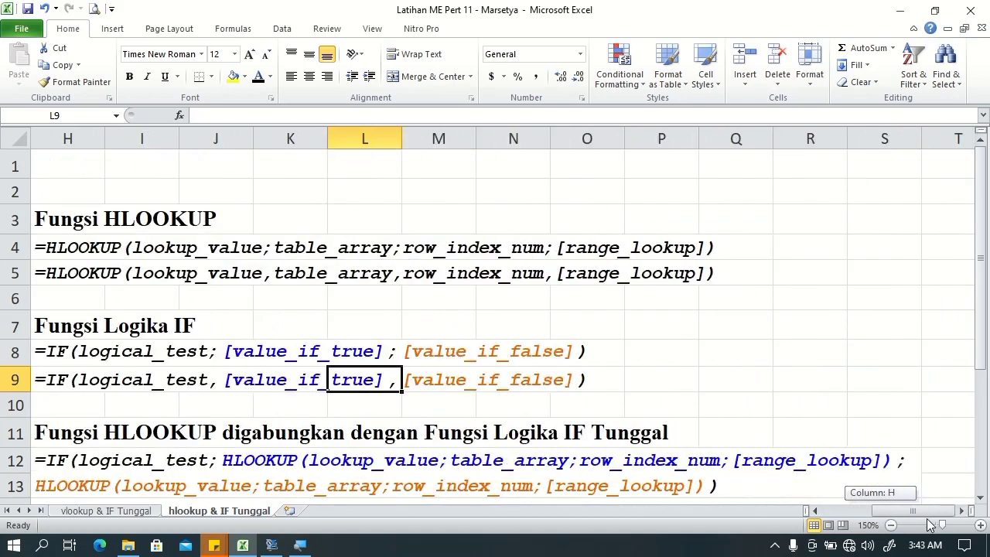
click(982, 498)
click(982, 499)
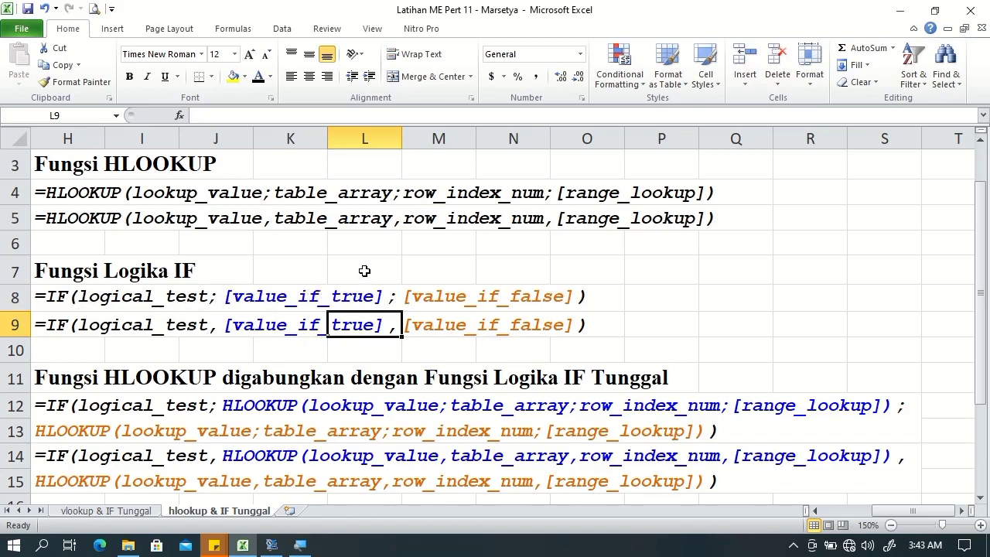
click(363, 270)
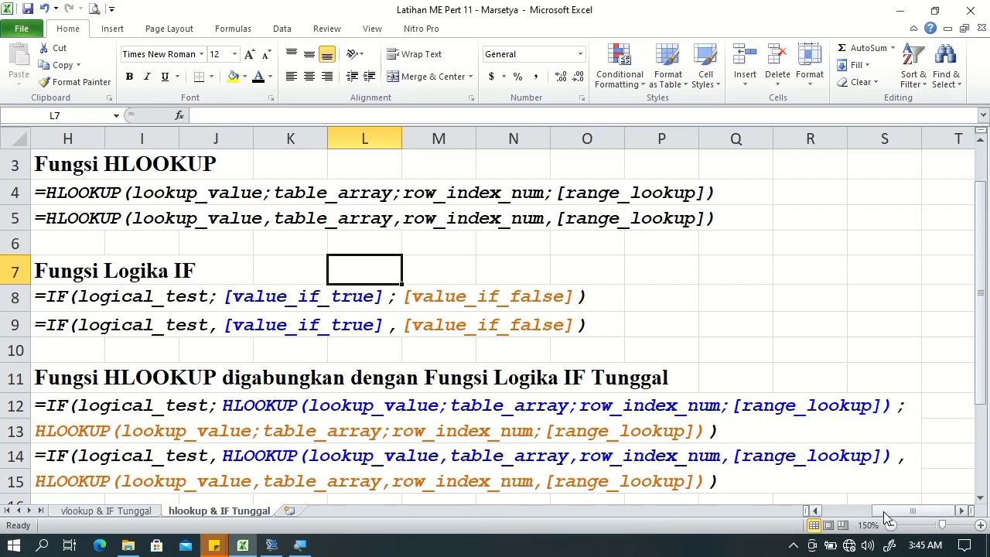
Scroll back to column A and row 1, then start a formula with '=' in cell E4
drag(887, 512, 824, 511)
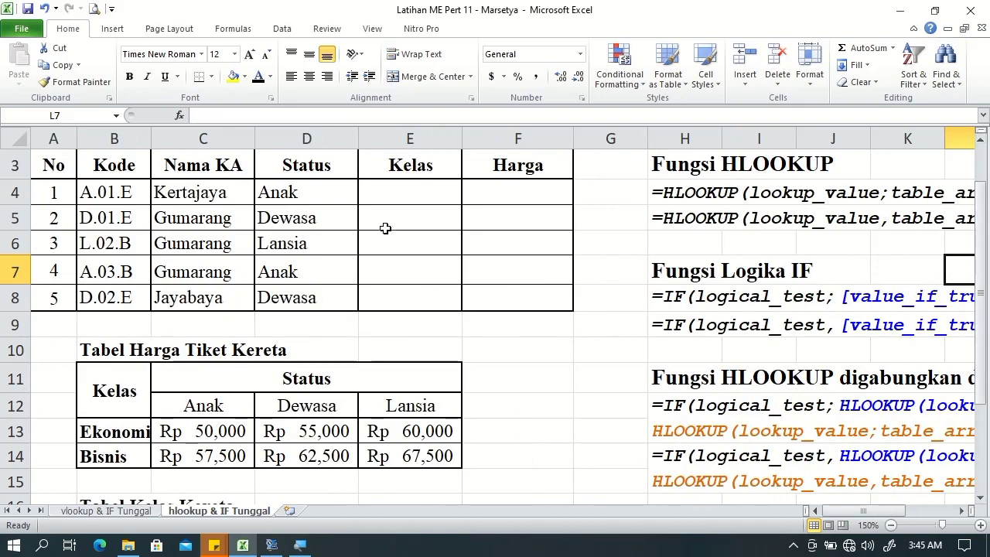
drag(982, 203, 982, 225)
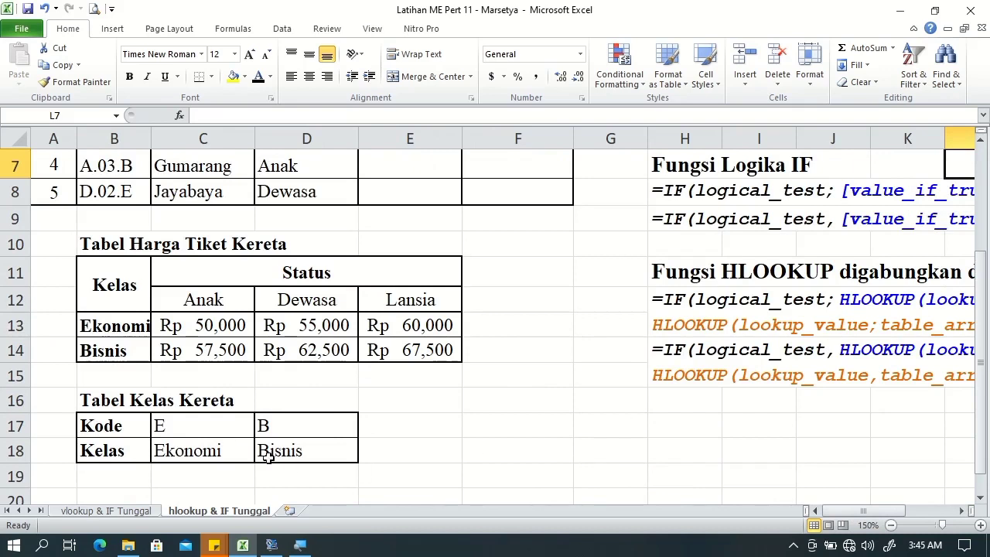
drag(981, 353, 980, 261)
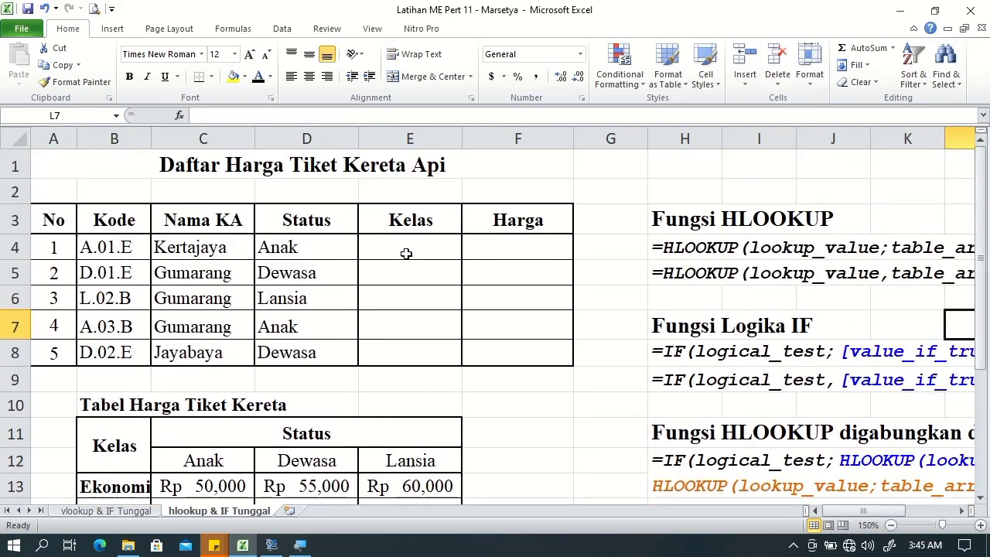
click(410, 251)
text(=)
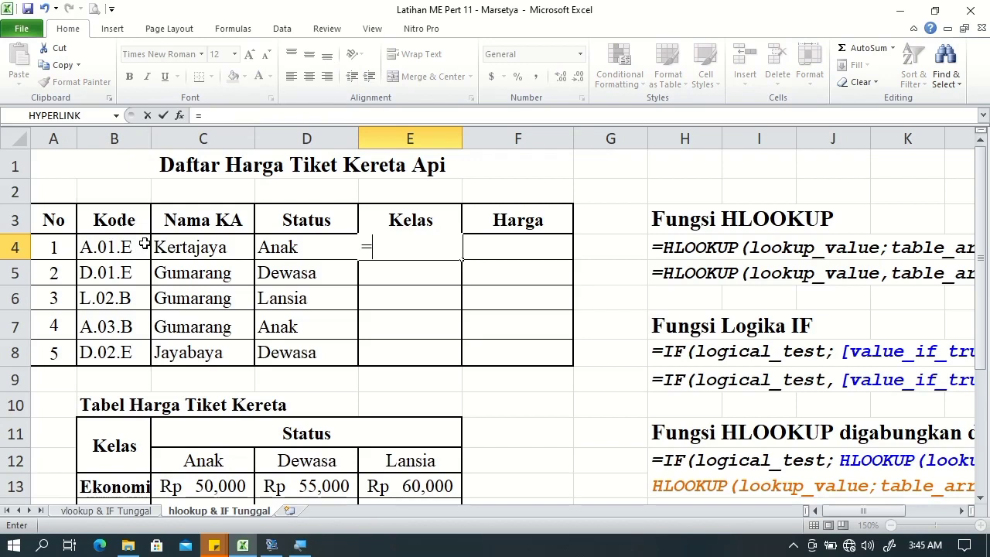
Begin E4's HLOOKUP using RIGHT(B4,1) as the lookup value
text(hl)
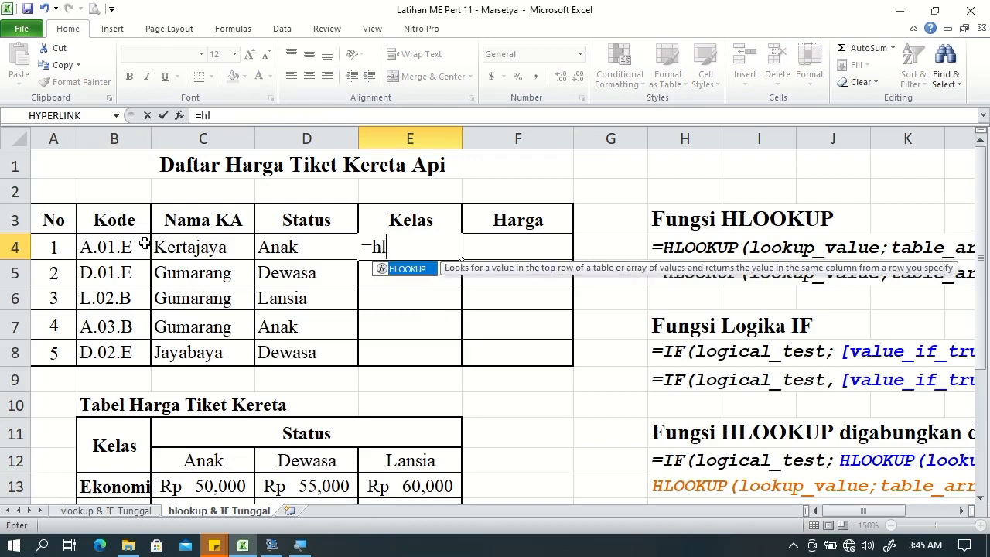
key(Tab)
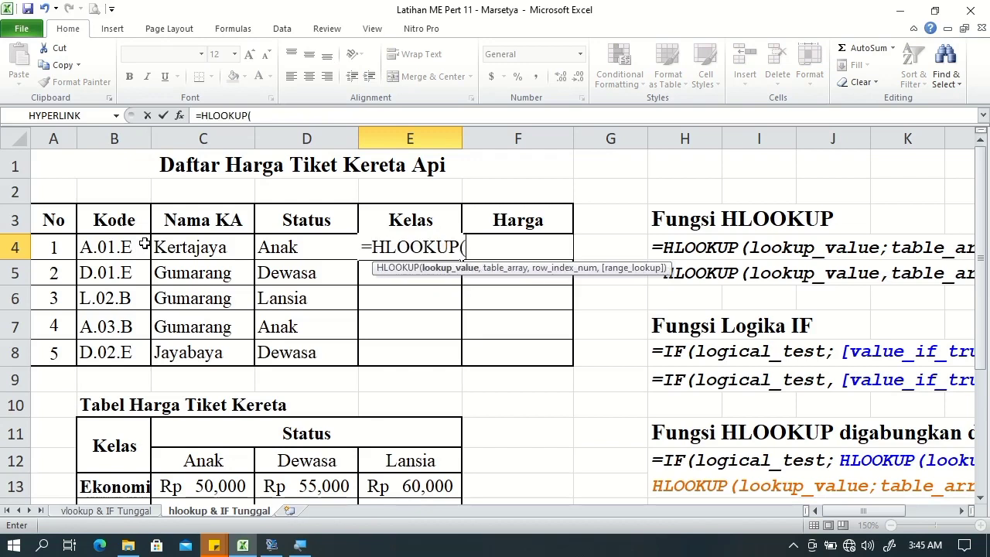
text(ri)
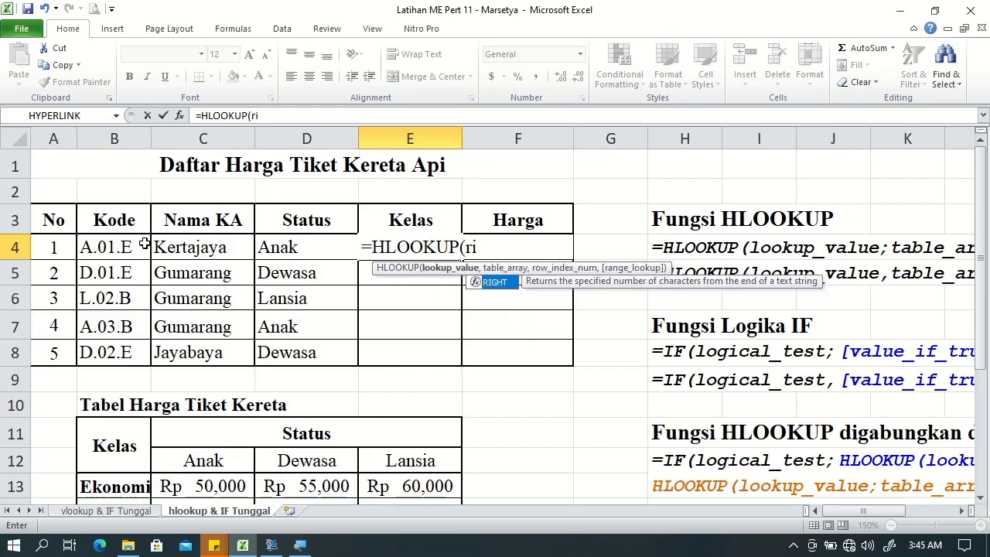
key(Tab)
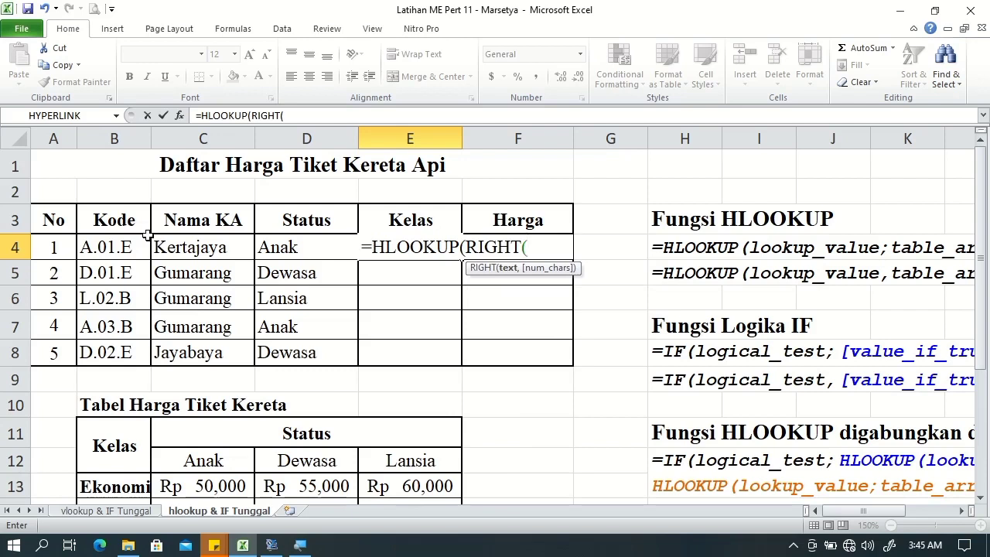
click(148, 236)
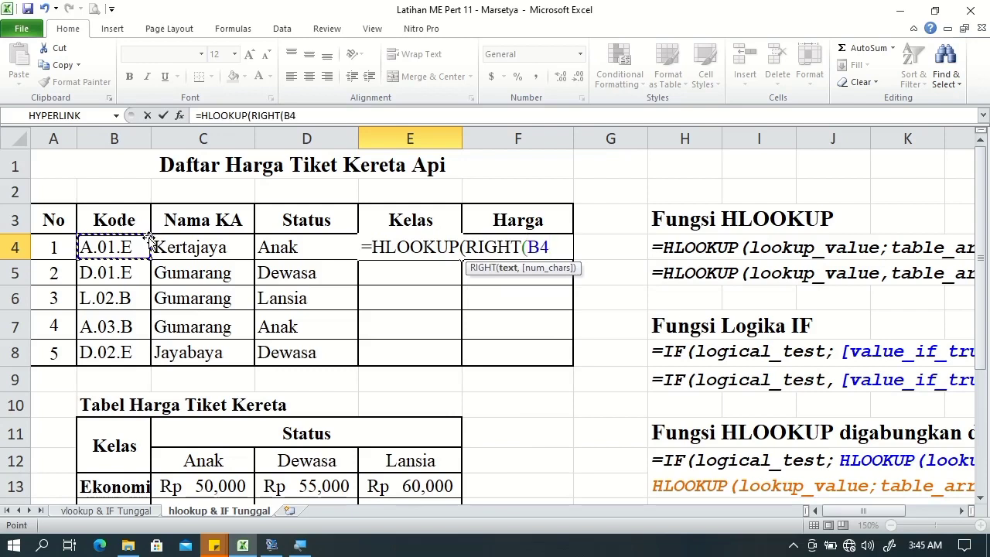
text(,)
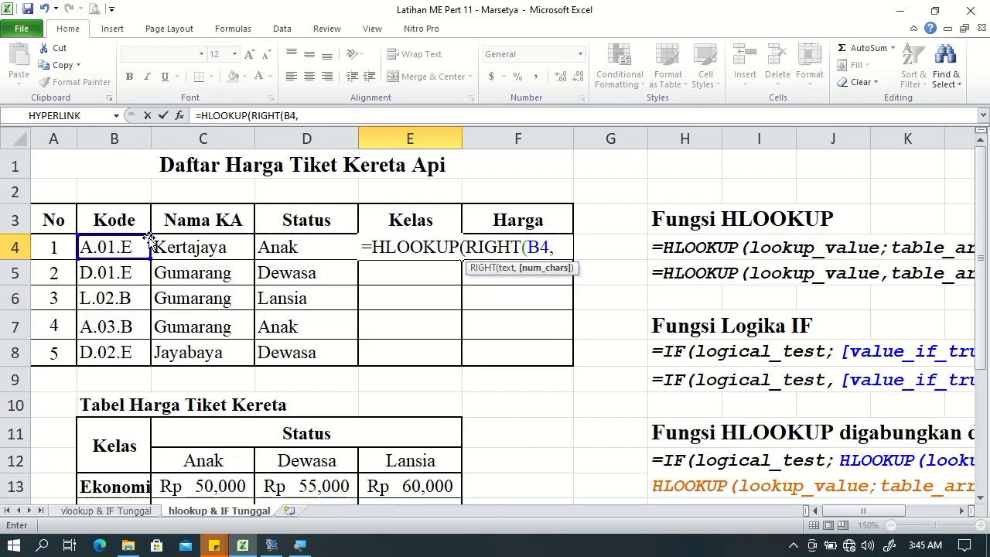
text(1)
text())
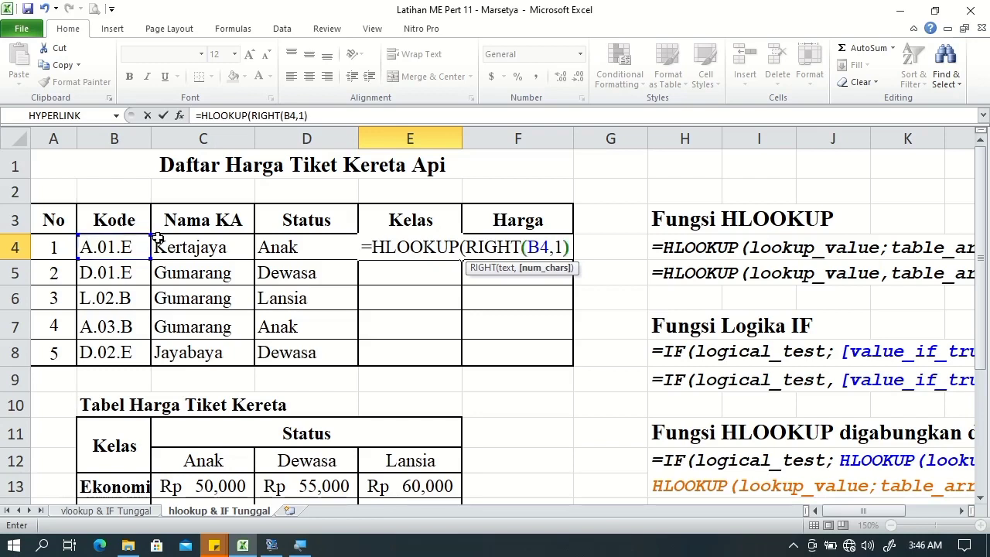
drag(978, 219, 979, 232)
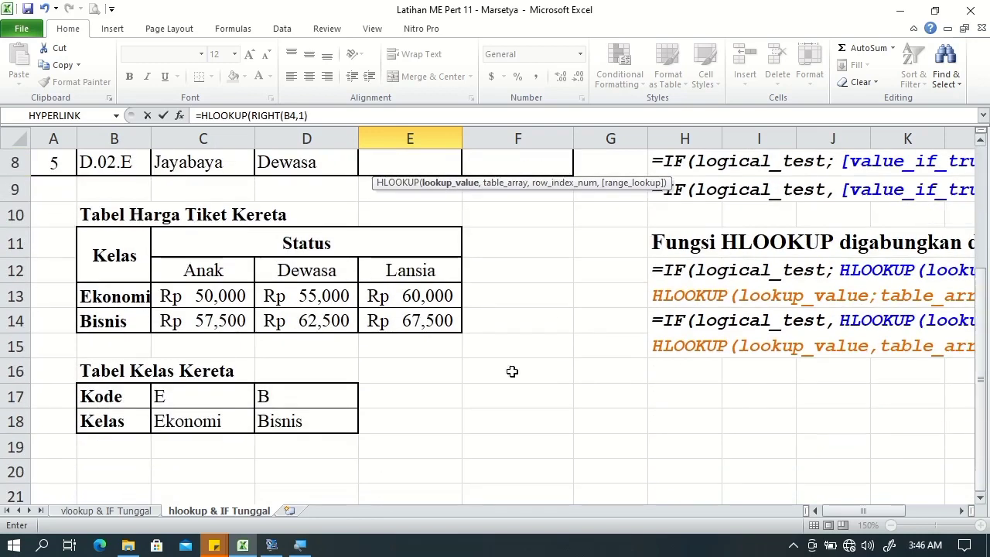
drag(980, 393, 980, 377)
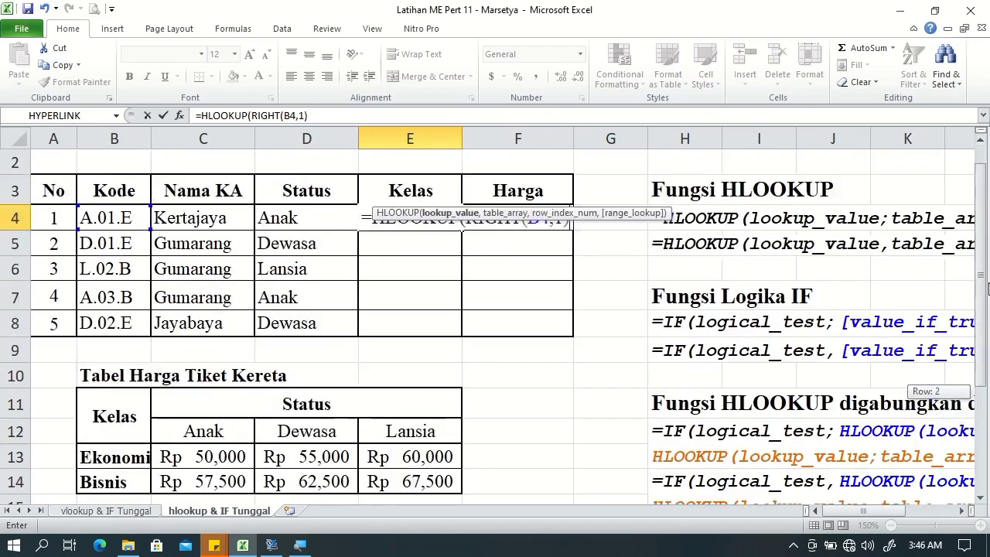
text(,)
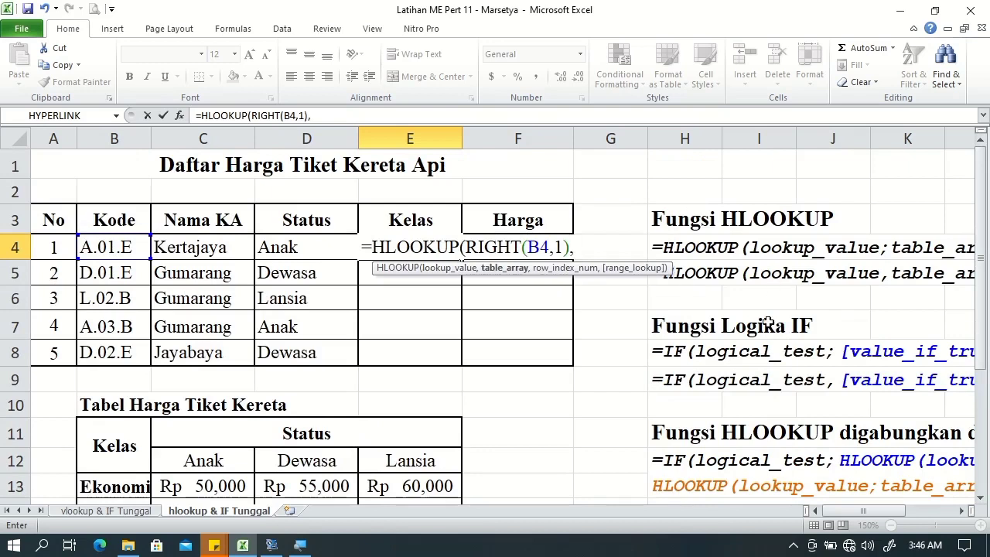
drag(979, 232, 988, 348)
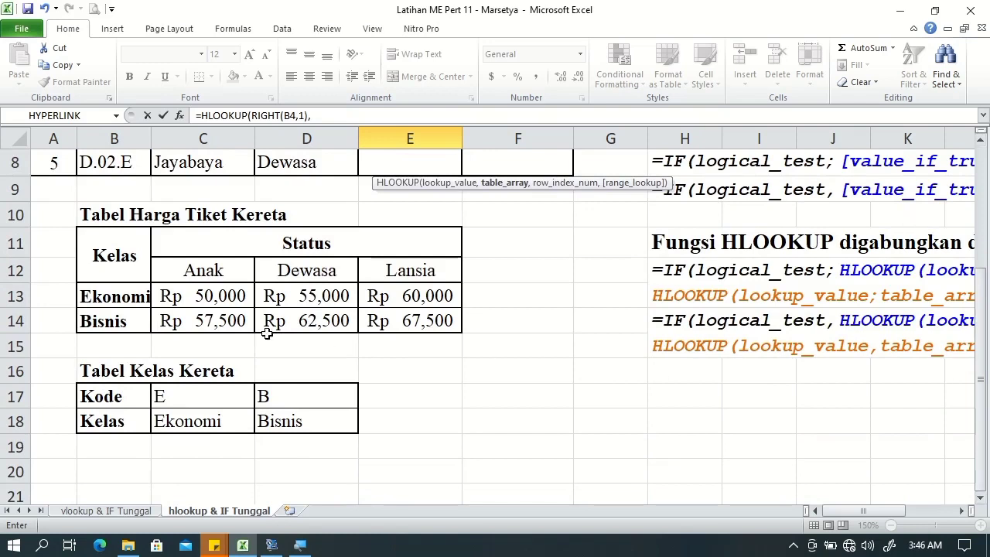
Finish with range $C$17:$D$18, row 2 and FALSE, accepting the parenthesis fix so E4 shows Ekonomi
click(187, 394)
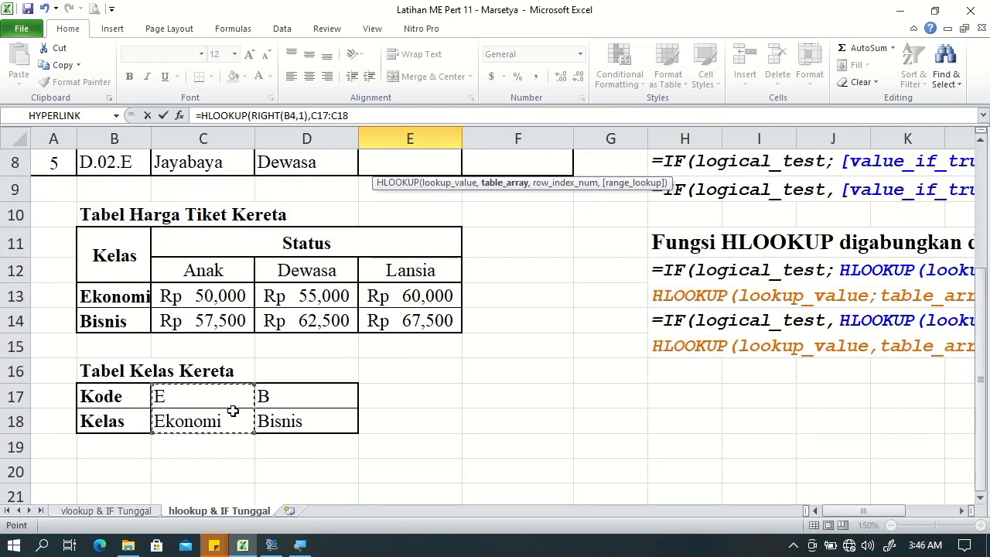
drag(186, 395, 302, 436)
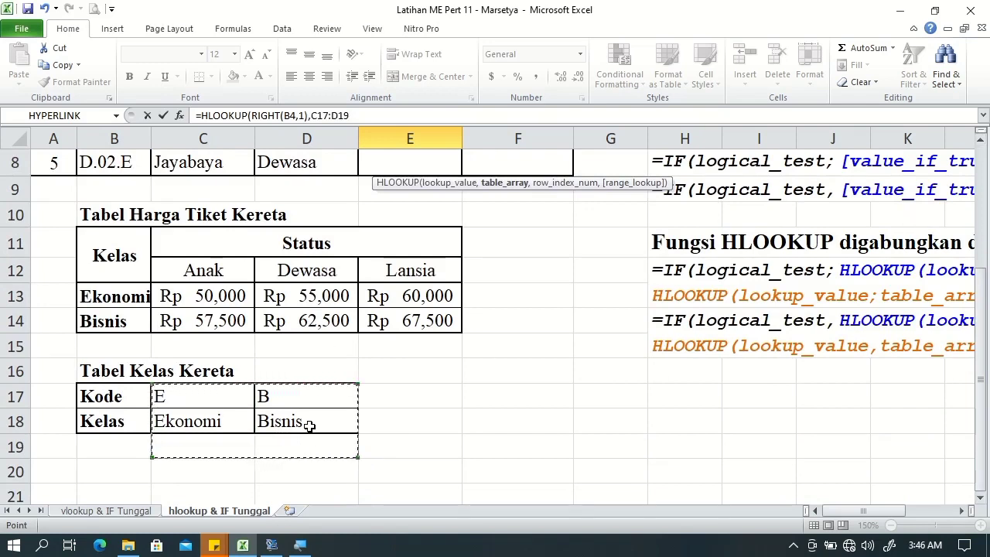
drag(302, 436, 308, 422)
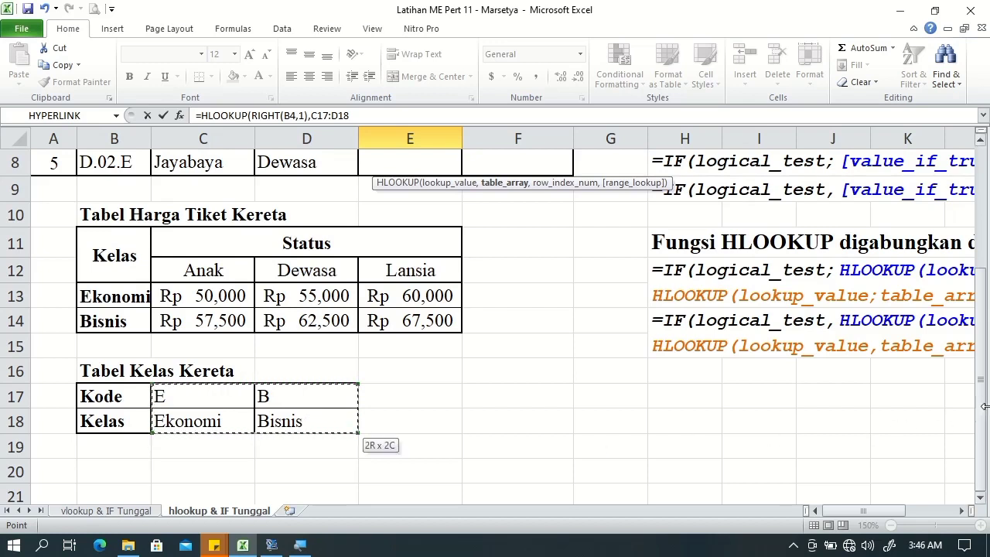
drag(981, 403, 982, 262)
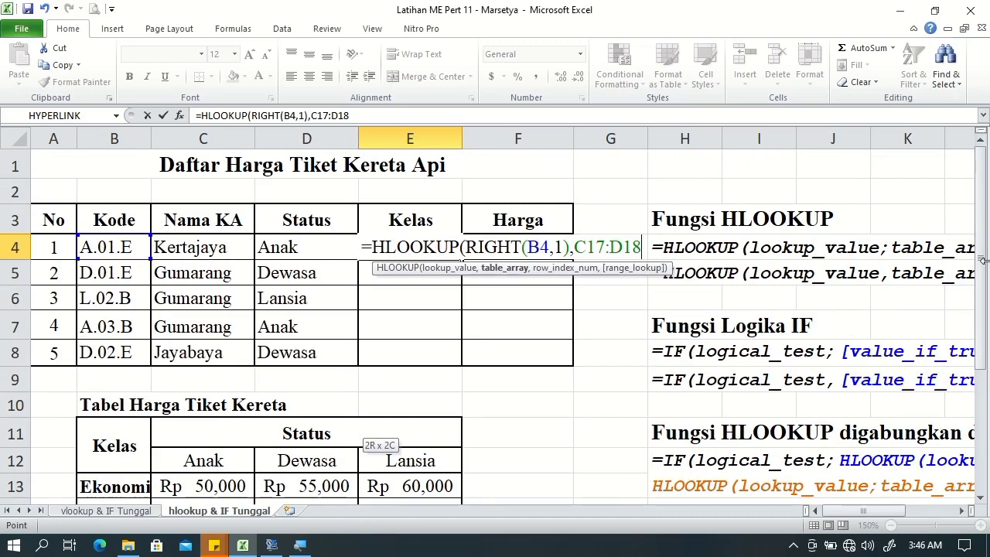
key(F4)
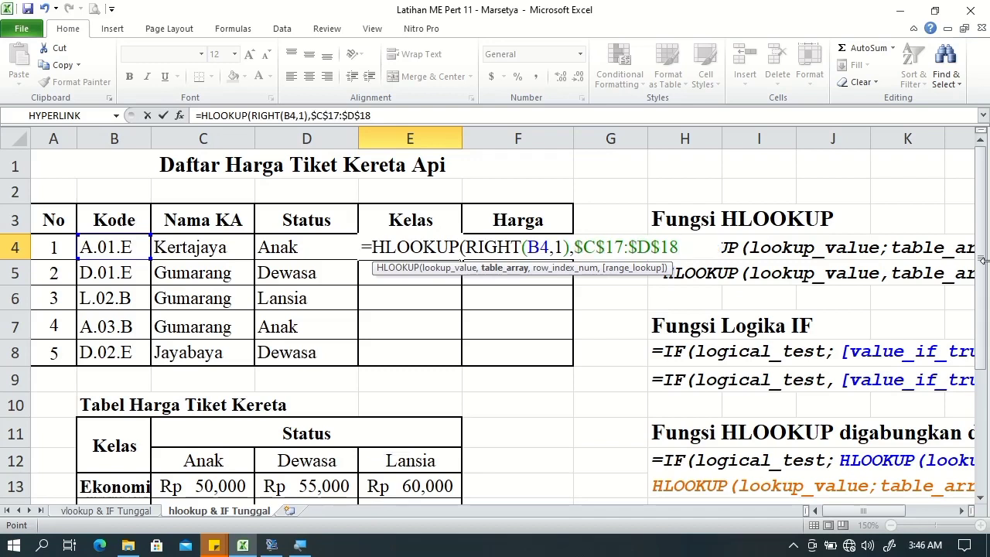
text(,)
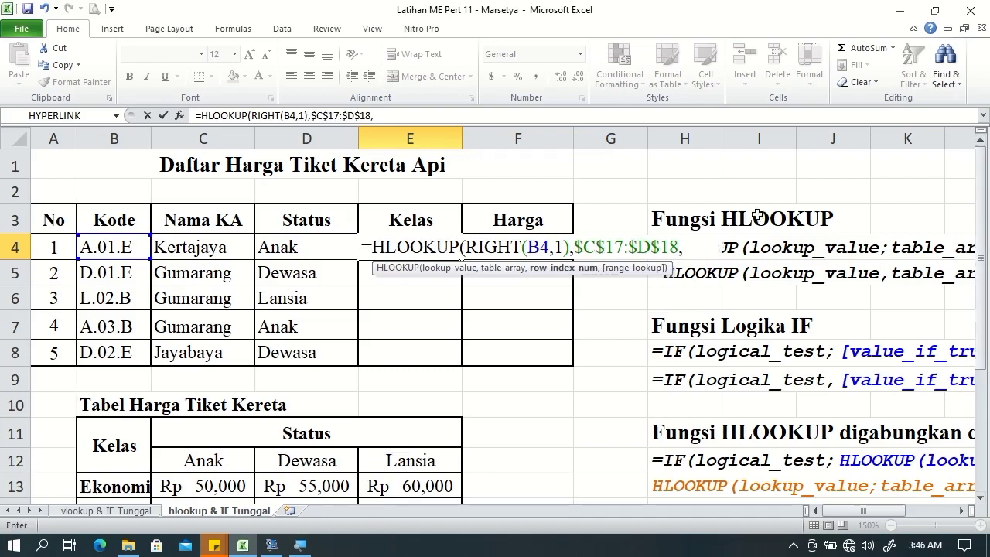
drag(982, 224, 981, 263)
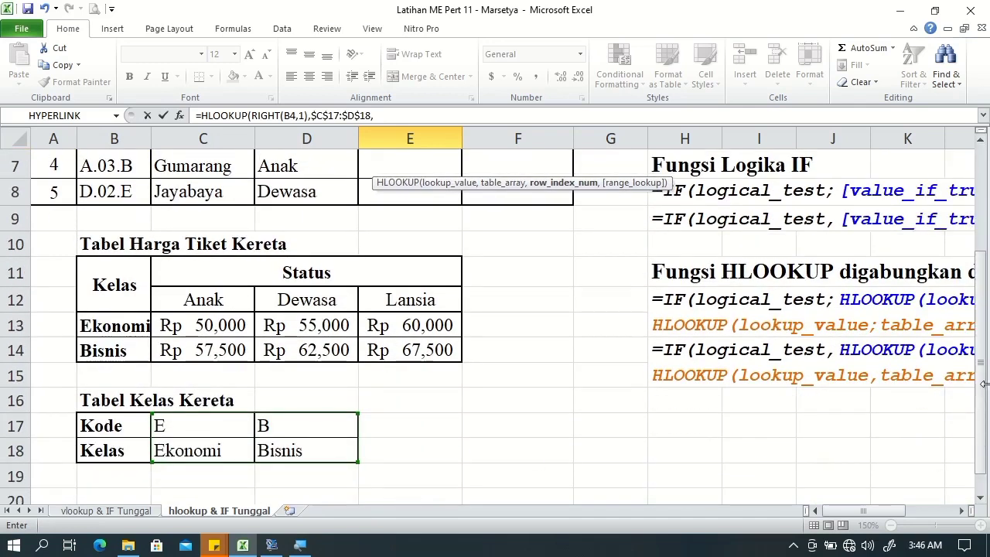
drag(983, 386, 974, 246)
text(2)
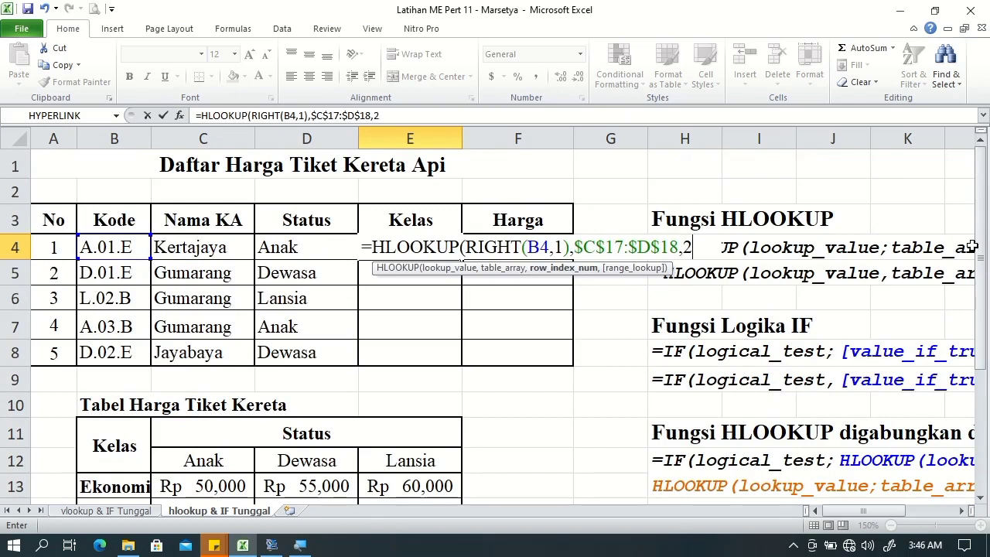
text(,)
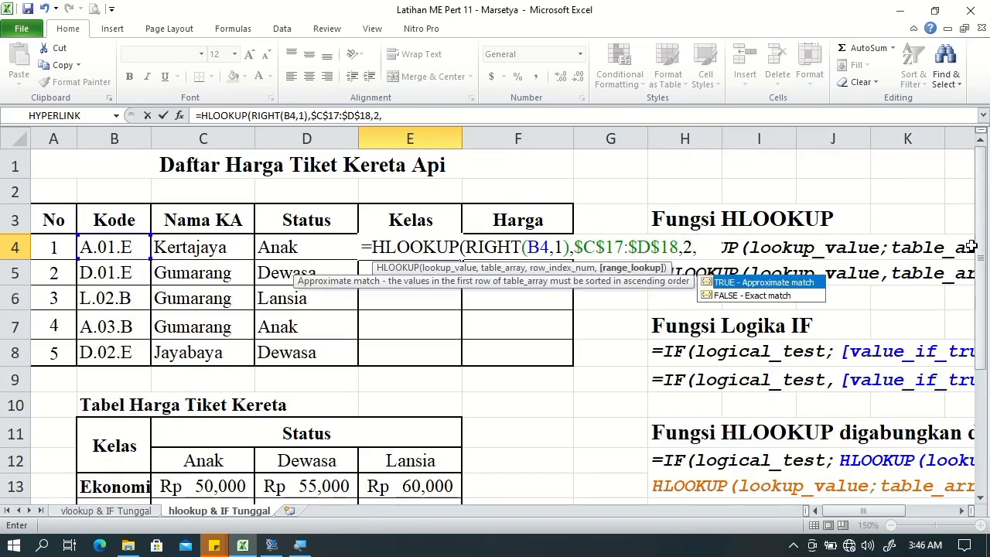
text(f)
key(Down)
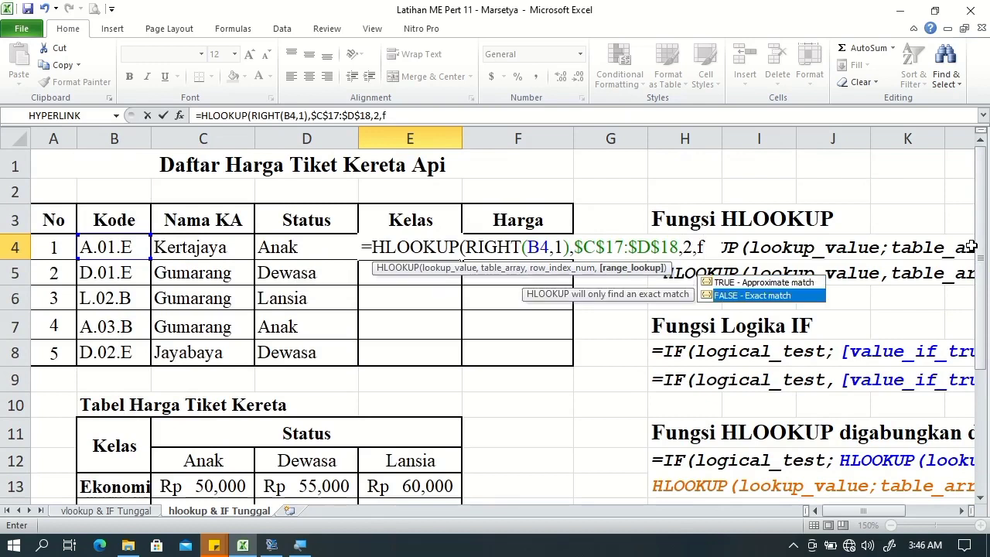
key(Tab)
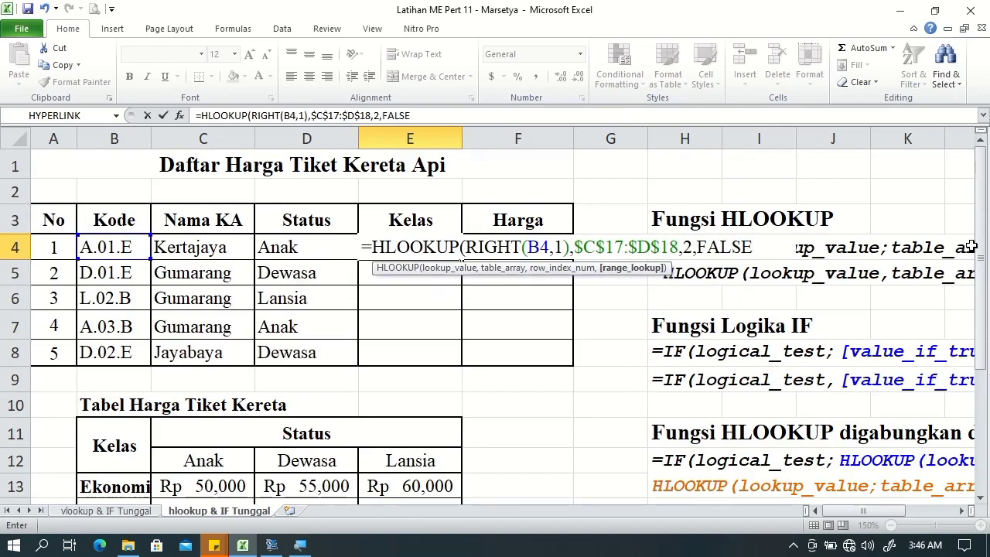
key(Return)
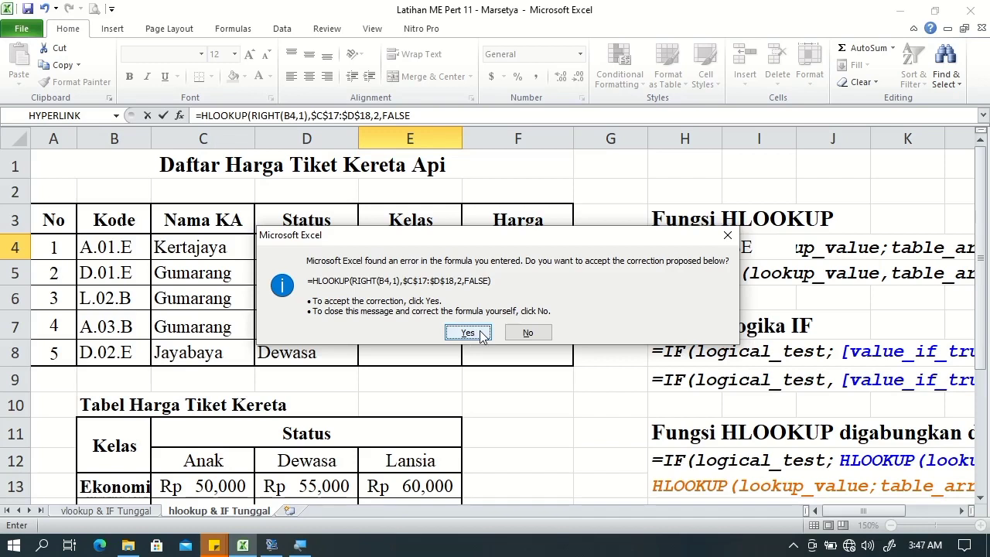
click(481, 334)
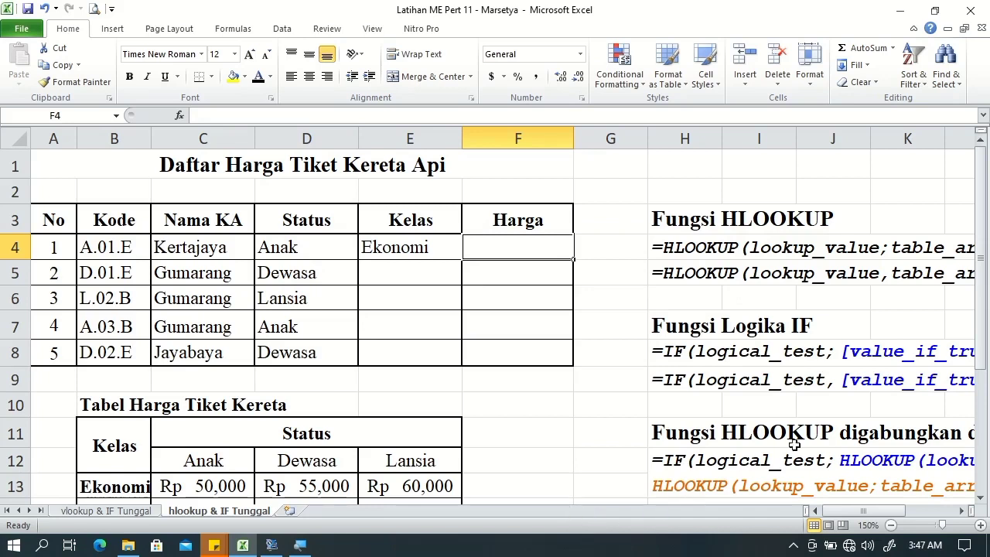
drag(986, 290, 984, 298)
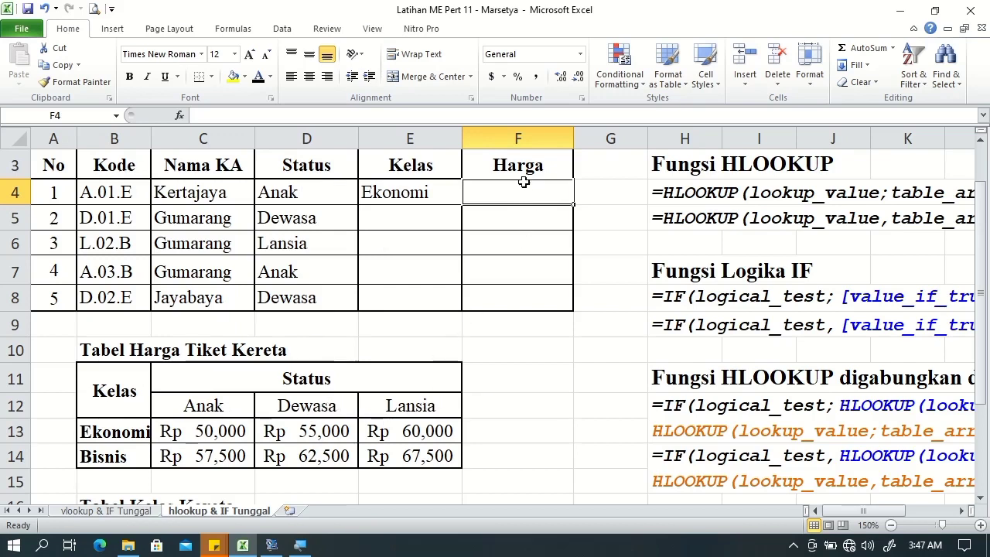
Start F4 with =IF(E4="Ekonomi", as the class test
text(=if)
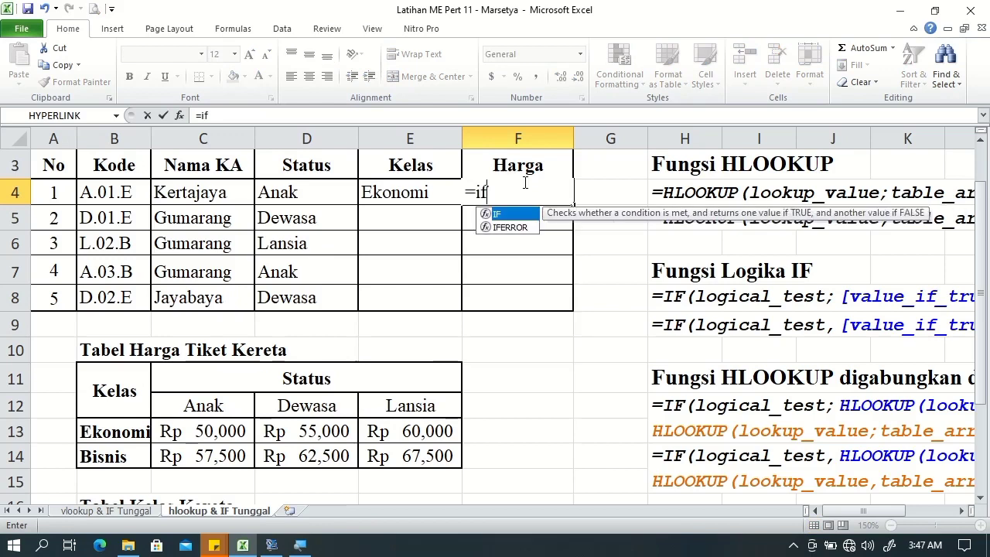
key(Tab)
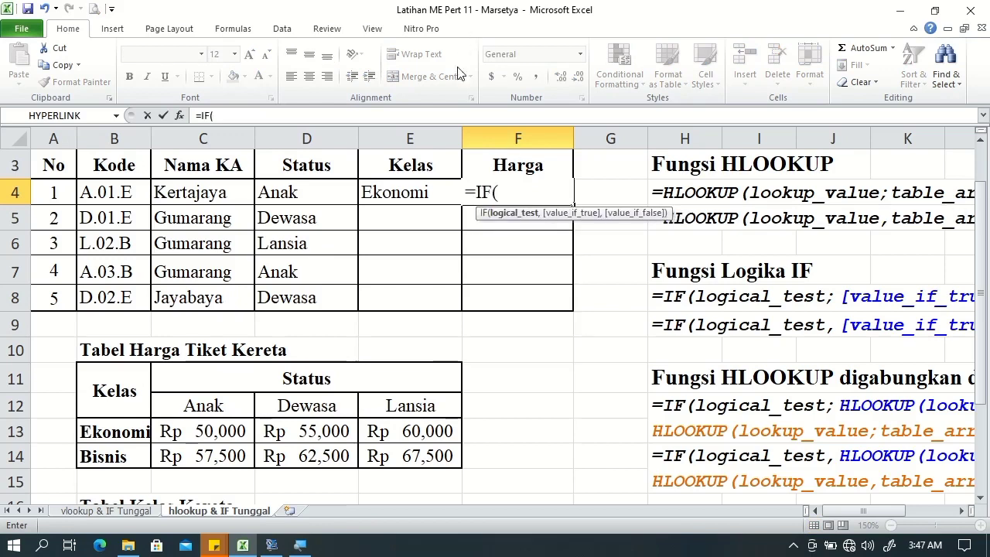
click(426, 200)
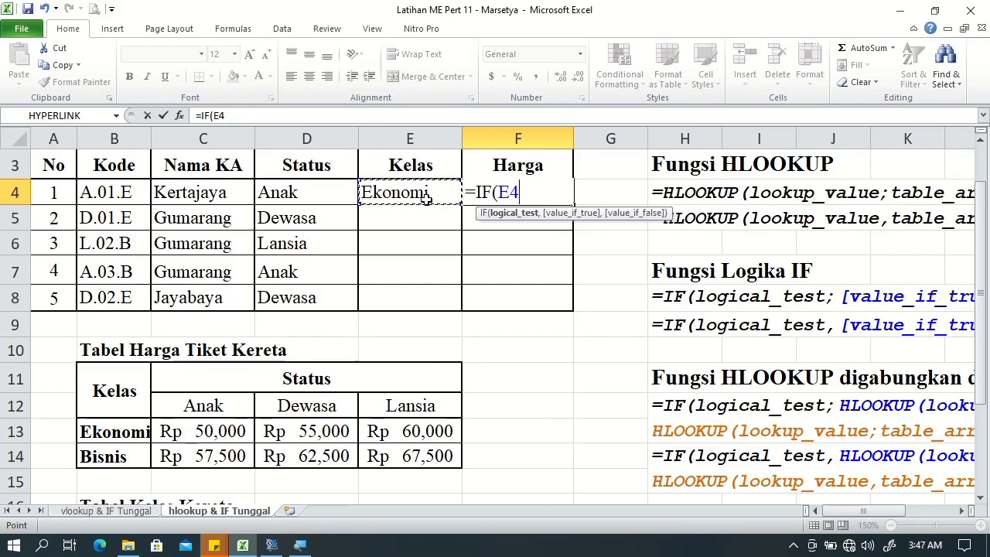
text(=")
text(Ekonomi",)
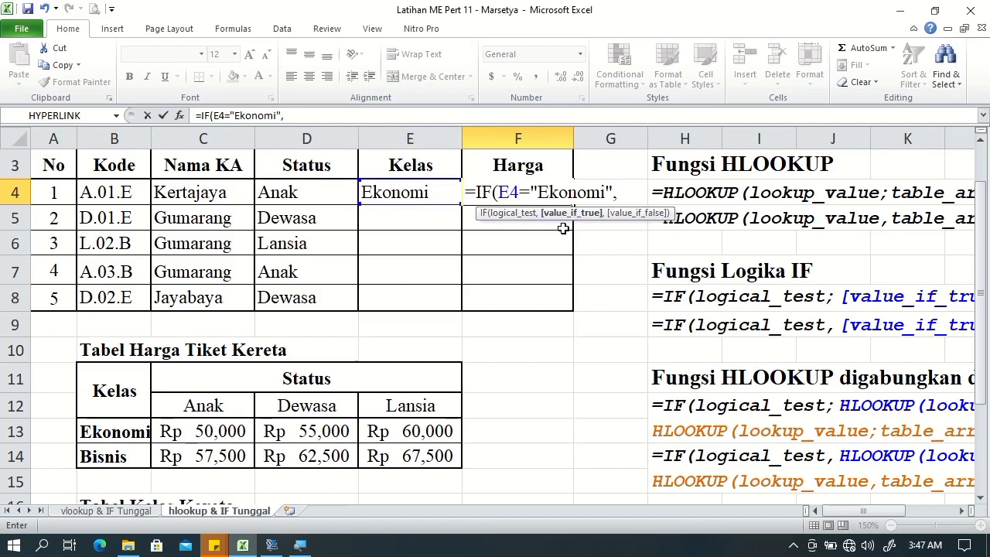
Add the true branch HLOOKUP(D4,$C$12:$E$13,2) for Ekonomi prices
text(h)
text(lo)
key(Tab)
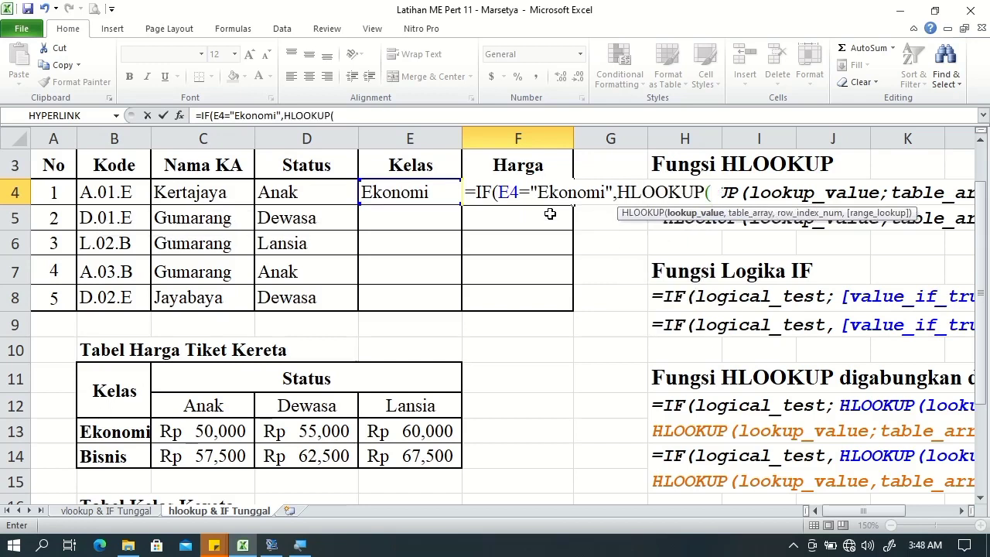
click(335, 195)
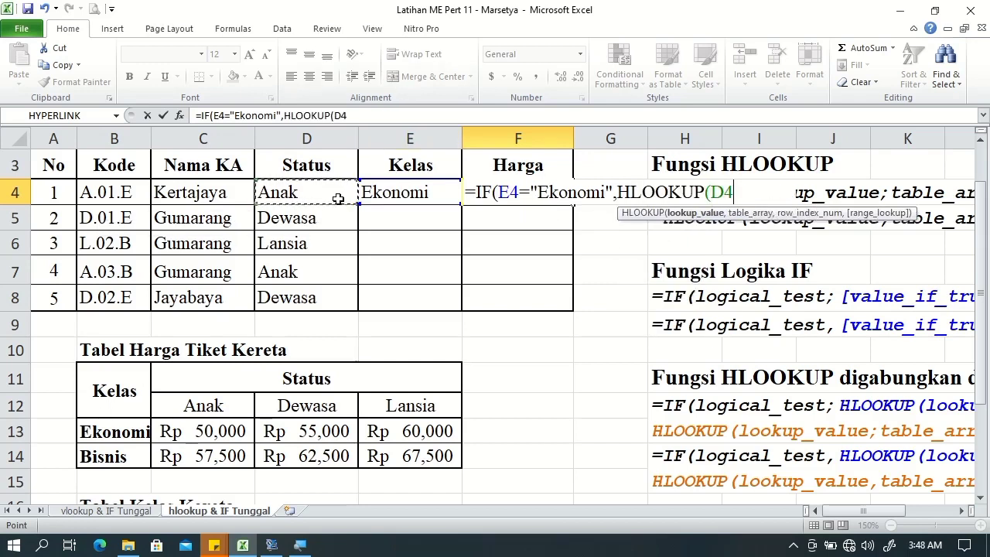
text(,)
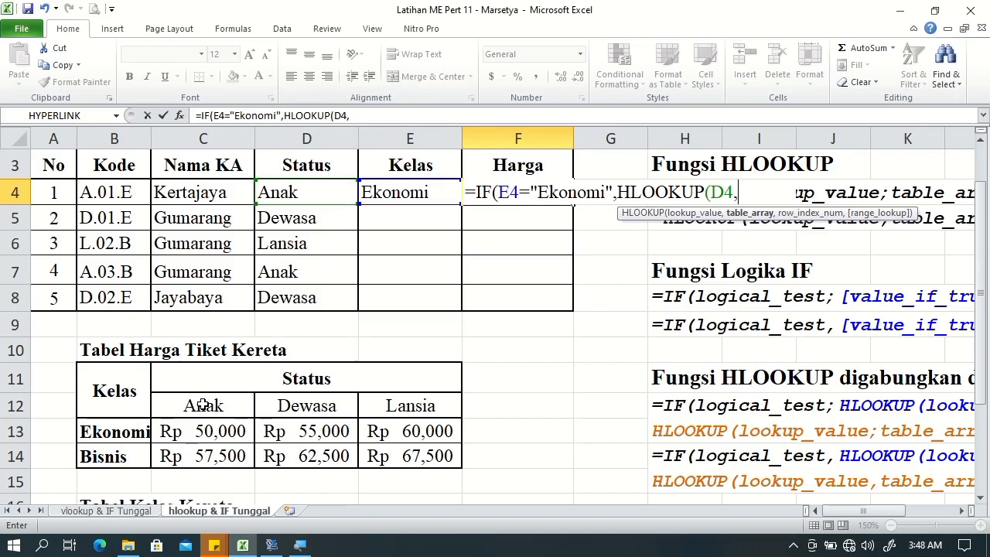
click(202, 405)
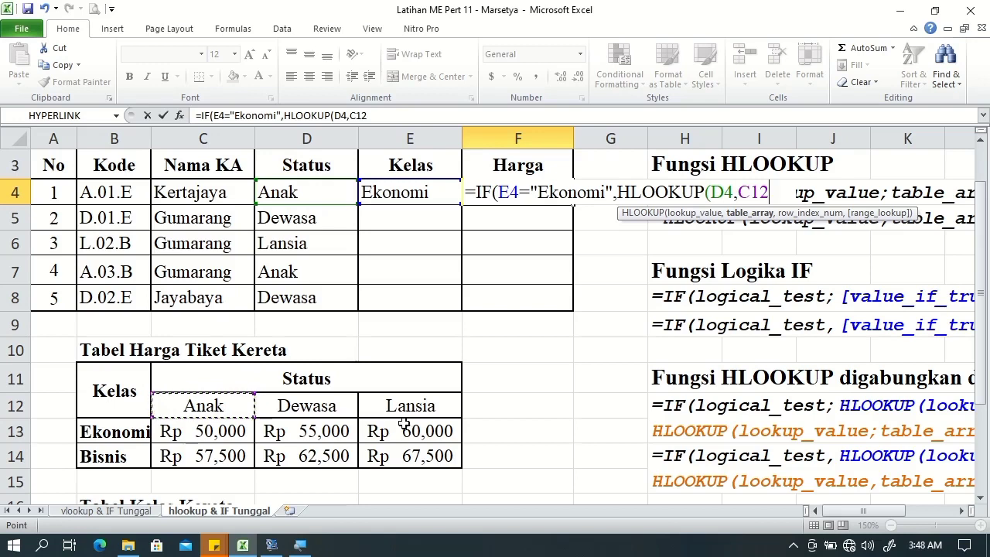
drag(410, 430, 410, 430)
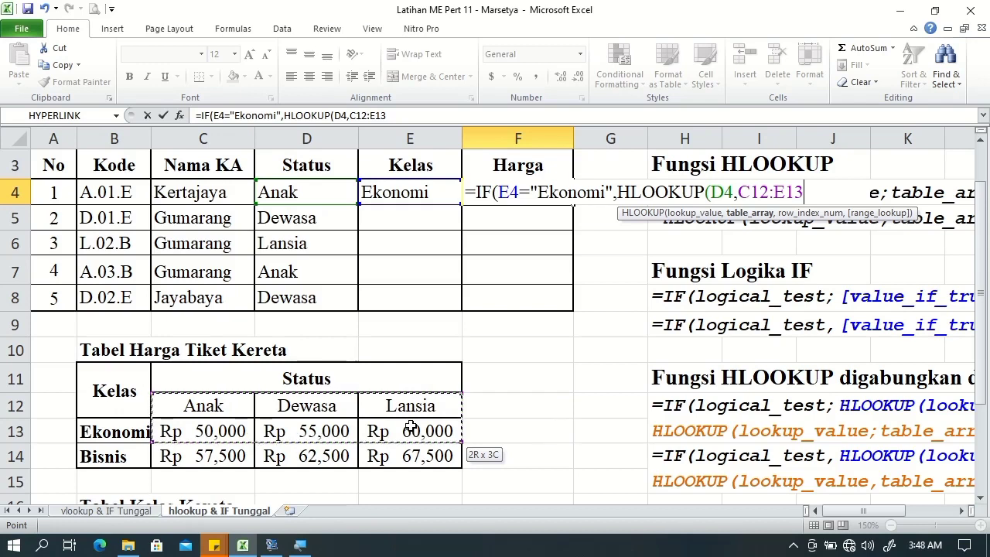
key(F4)
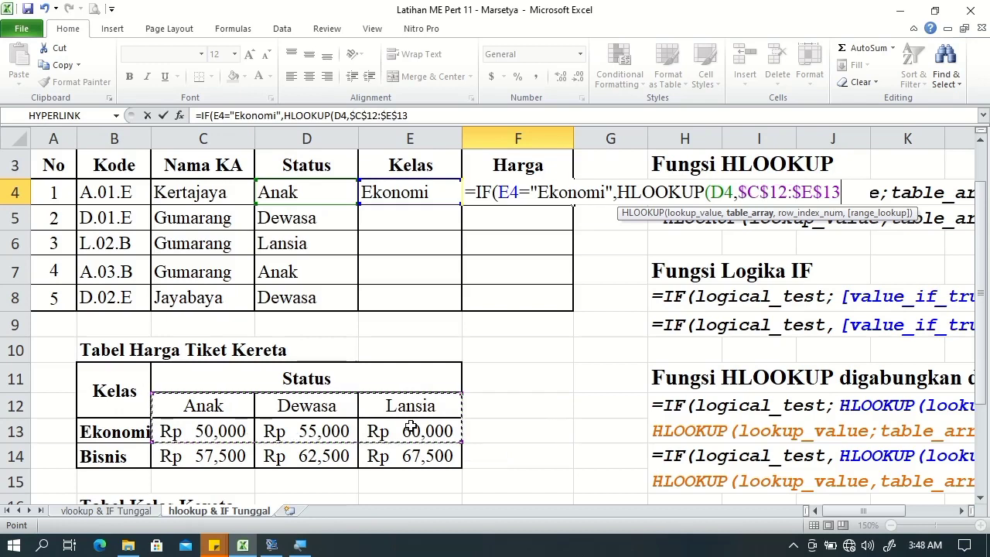
text(,)
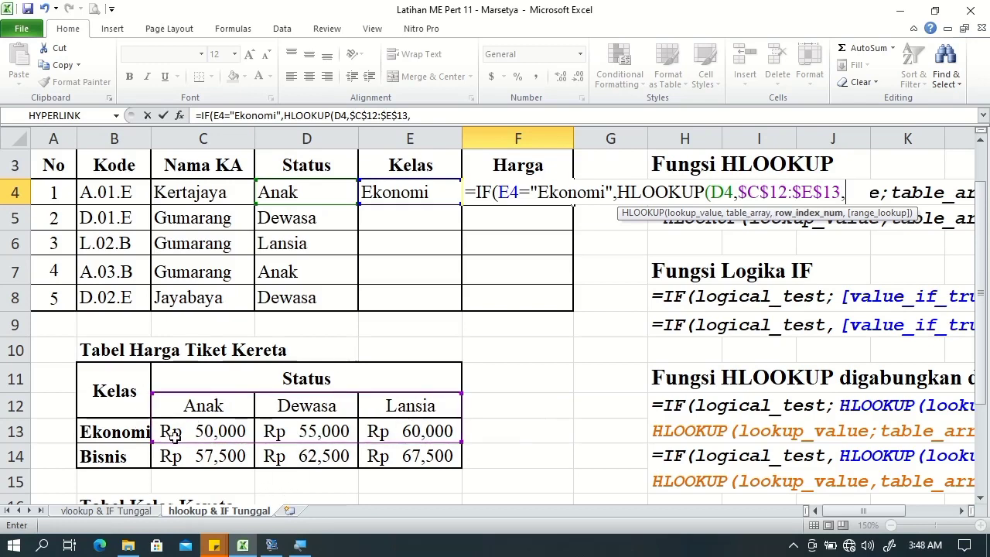
text(2))
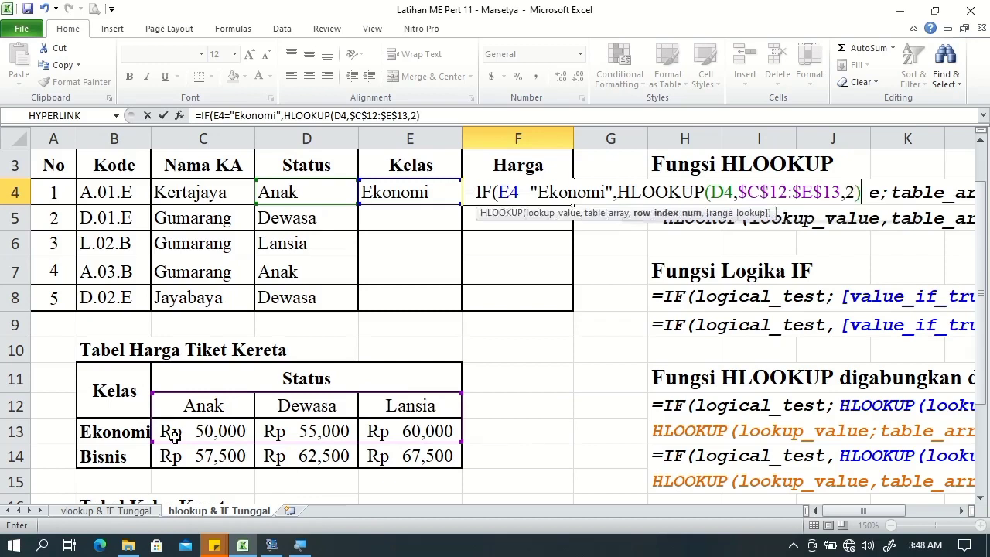
text(,)
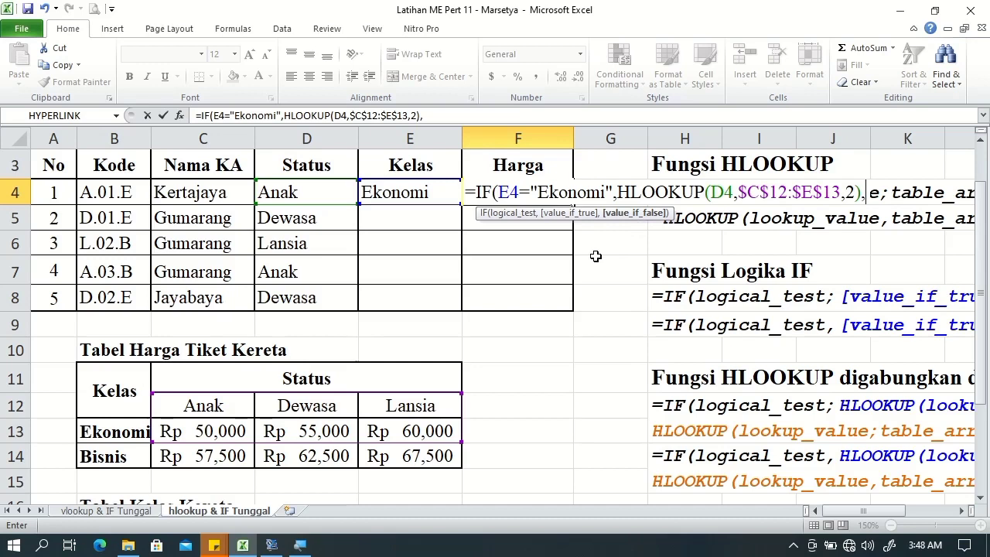
Add the Bisnis branch HLOOKUP(D4,$C$12:$E$14,3), commit and accept the correction so F4 shows 50000
text(hl)
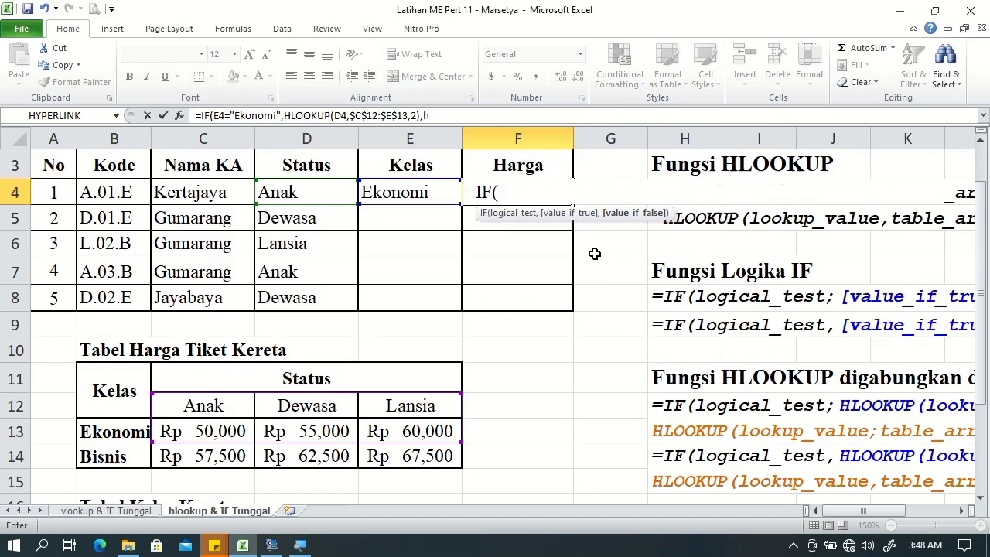
key(Tab)
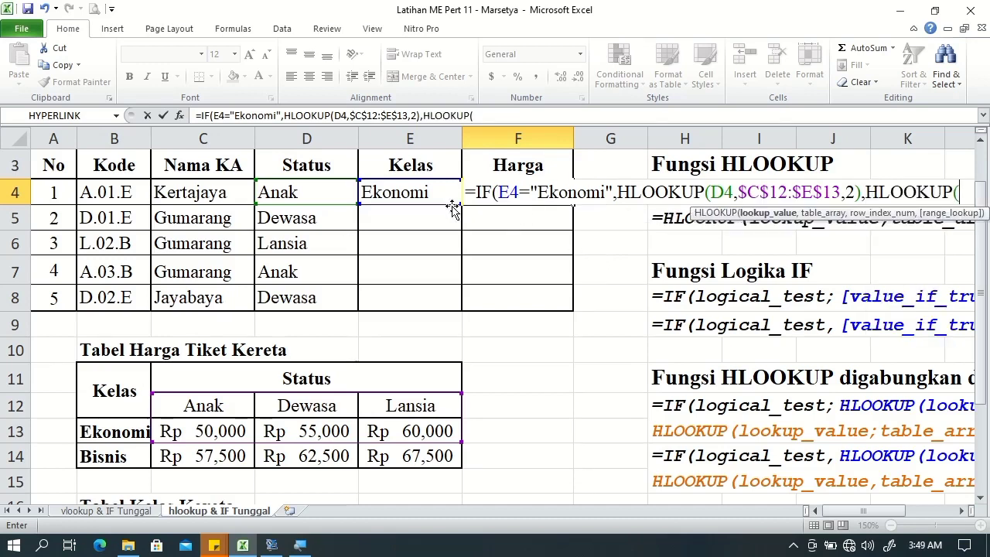
click(302, 191)
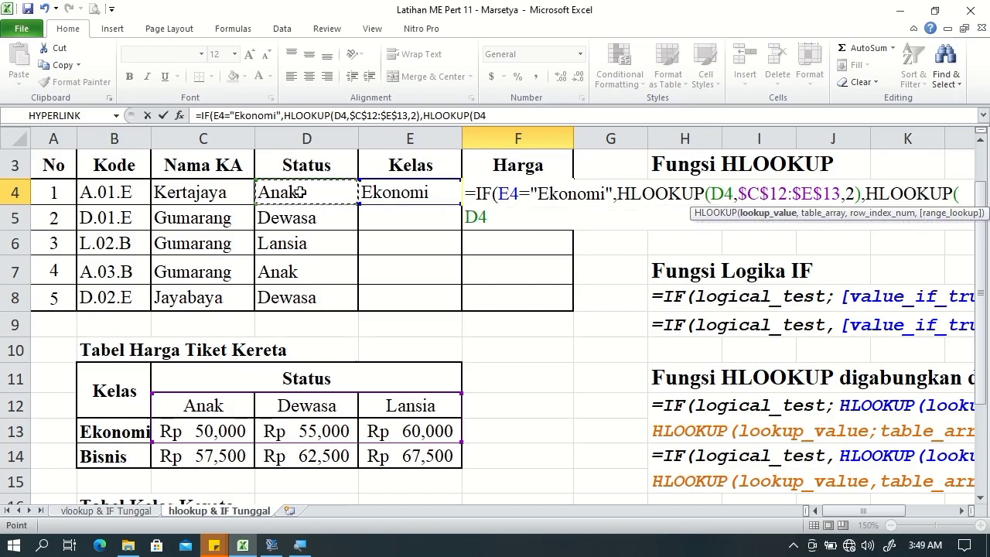
text(,)
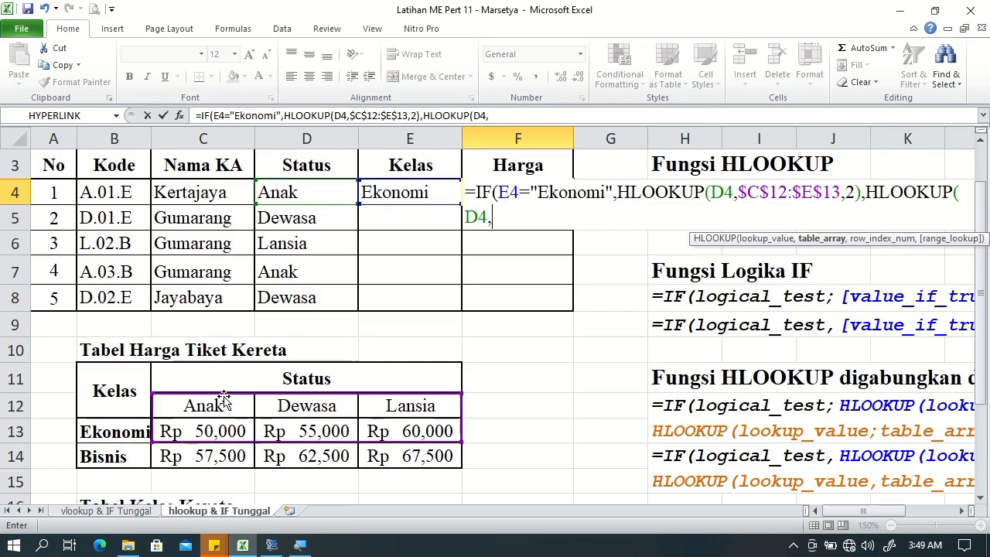
click(222, 401)
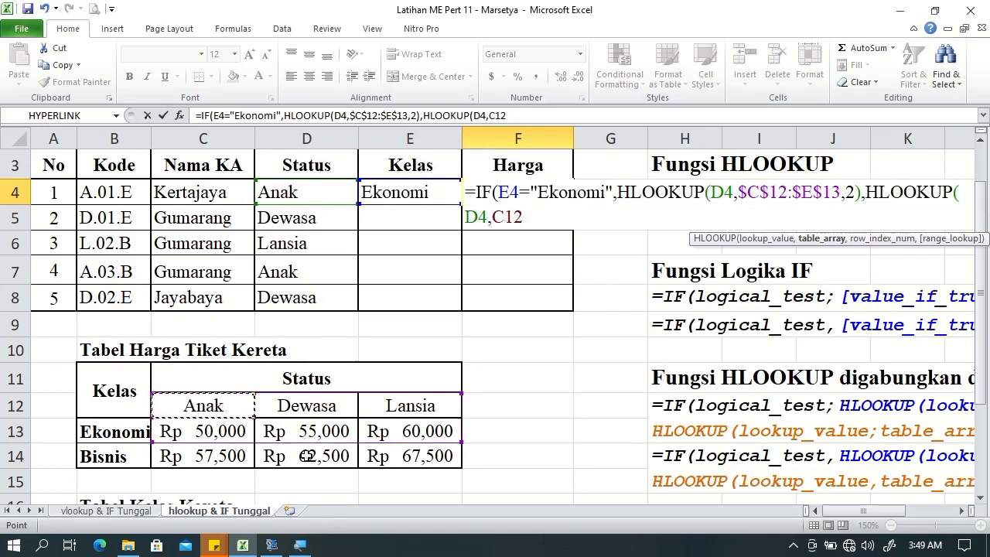
drag(306, 456, 431, 456)
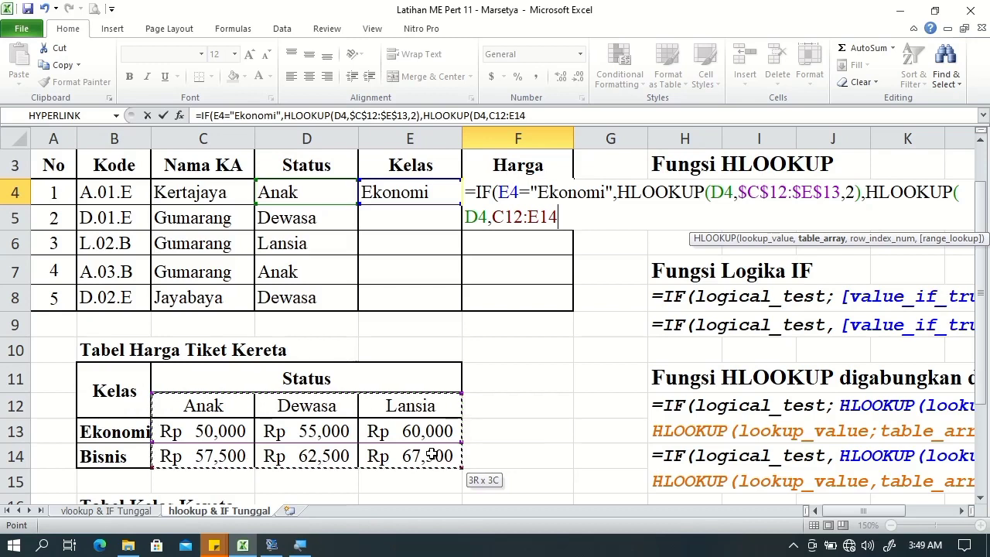
key(F4)
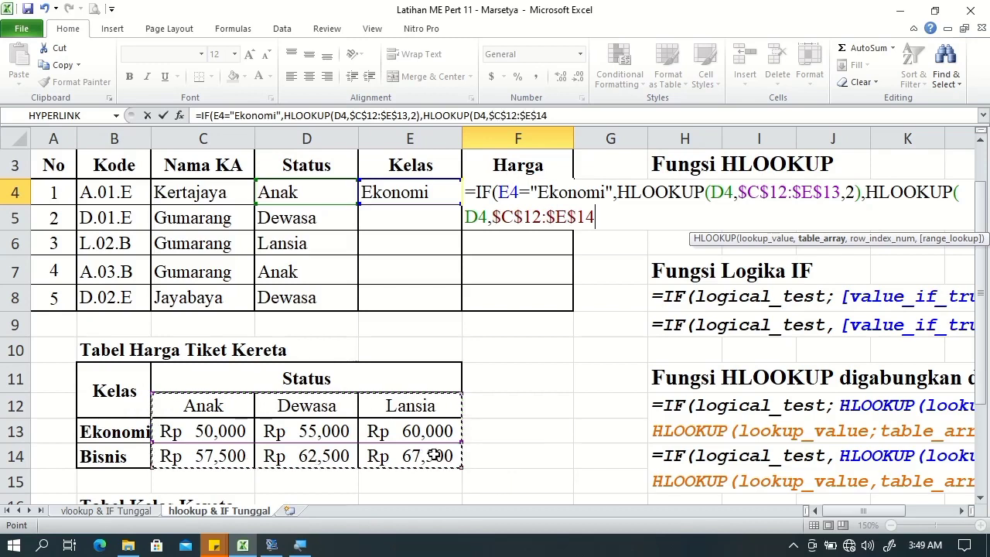
text(,)
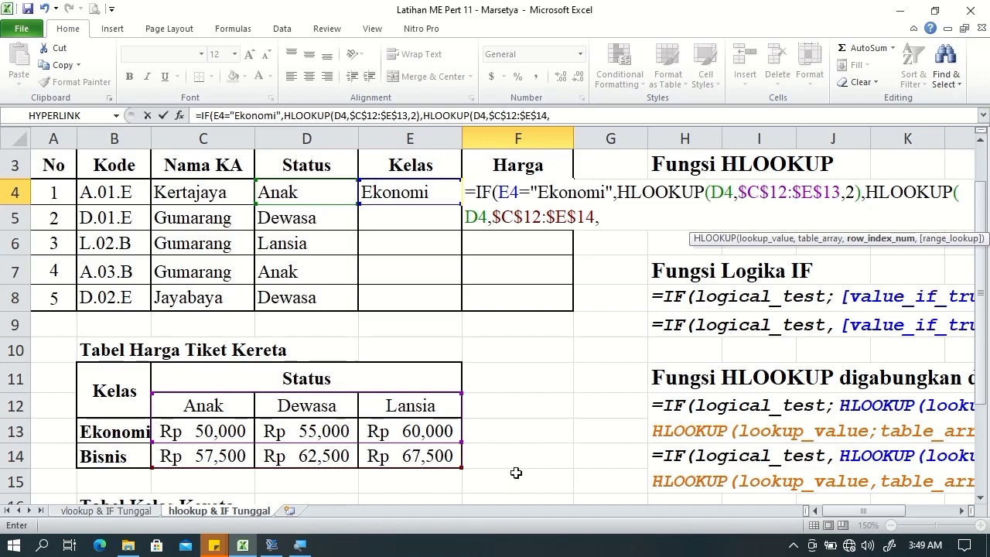
text(3)
key(Return)
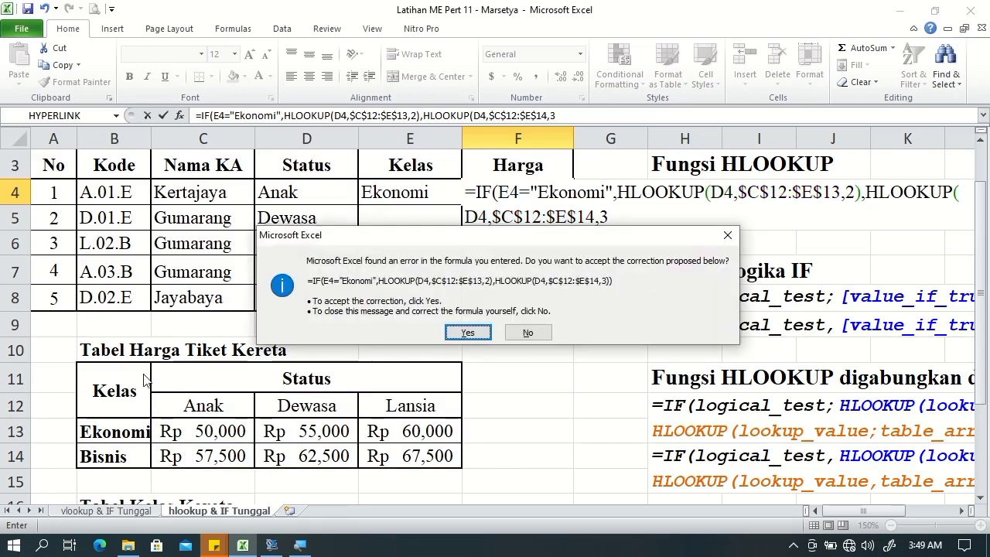
click(467, 333)
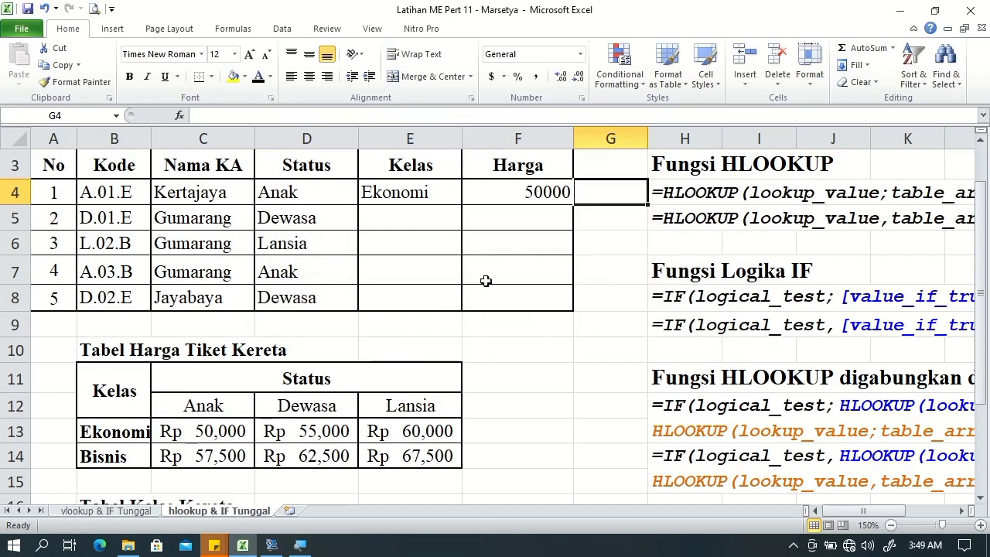
Format F4 as Accounting with 0 decimal places and the Rp Indonesian symbol
click(514, 196)
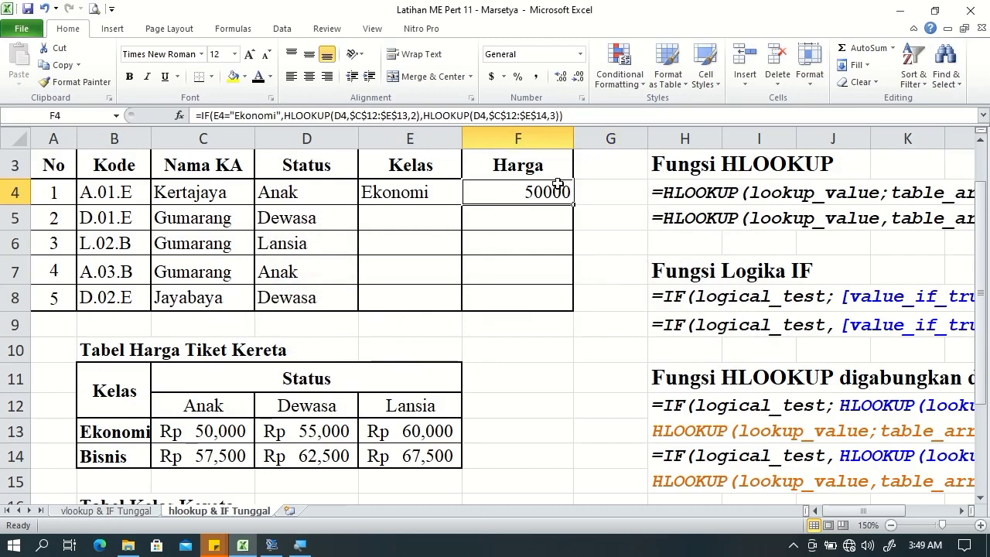
click(503, 76)
click(539, 185)
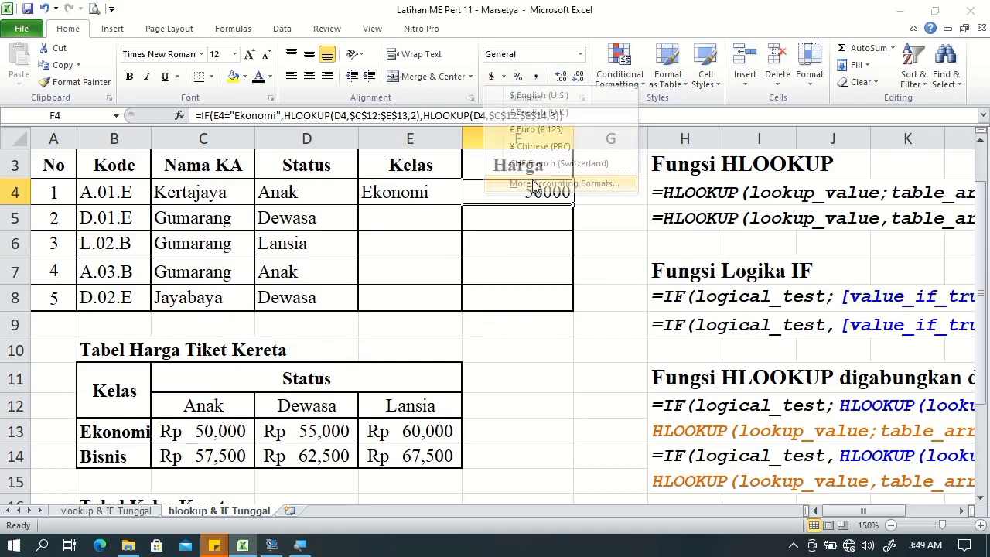
click(772, 164)
click(771, 164)
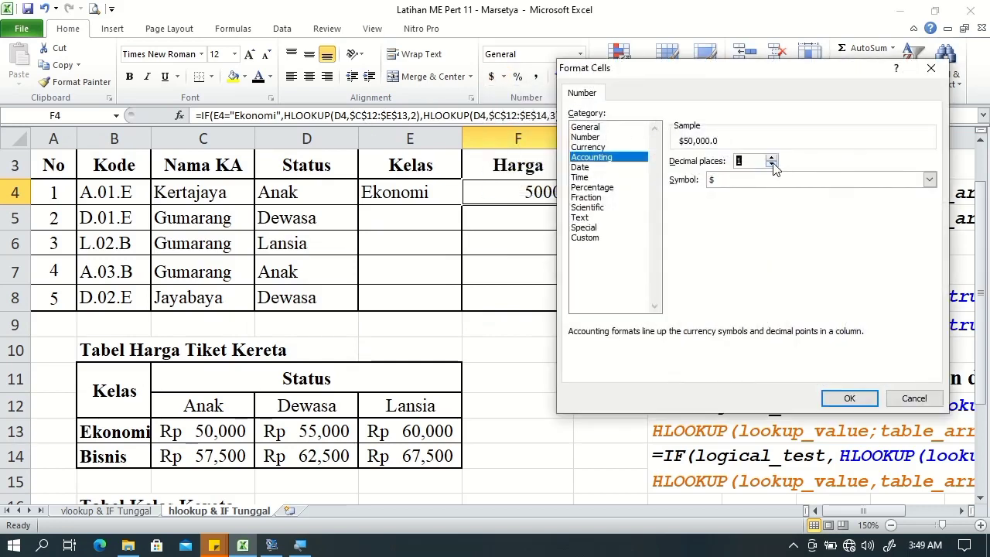
click(929, 180)
mouse_move(934, 219)
mouse_down()
mouse_move(931, 199)
mouse_move(936, 219)
mouse_up()
click(931, 196)
click(930, 198)
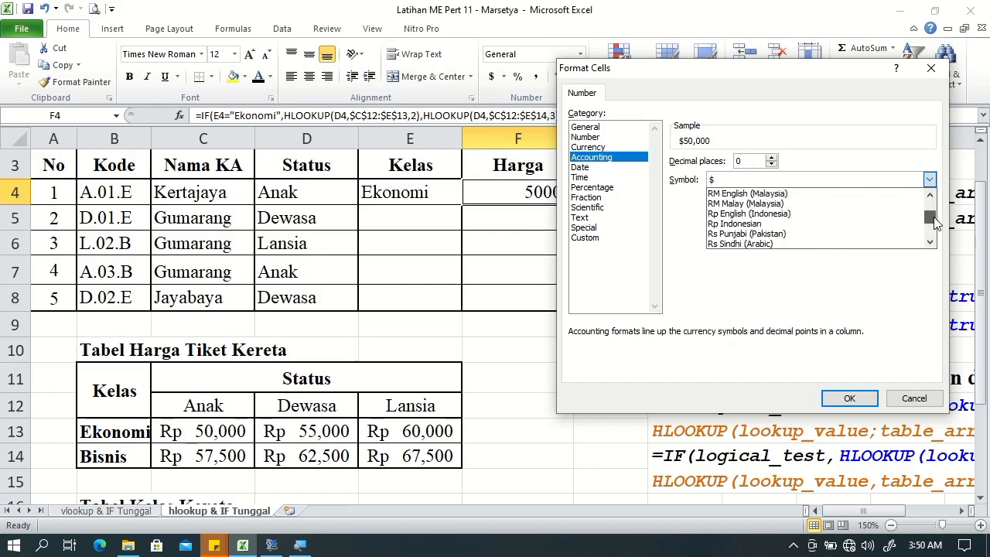
click(836, 226)
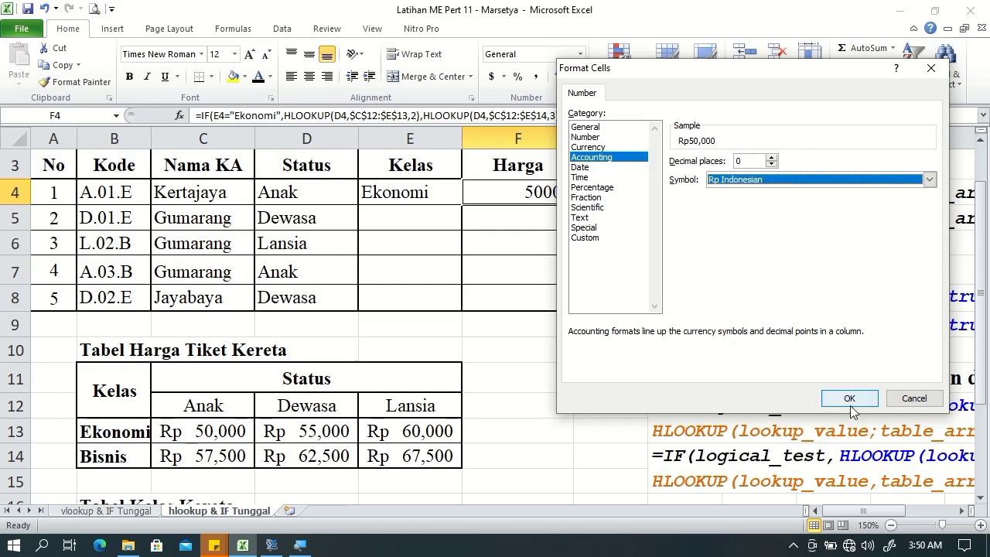
click(849, 398)
Fill the Kelas and Harga formulas from E4:F4 down to row 8
drag(418, 191, 514, 193)
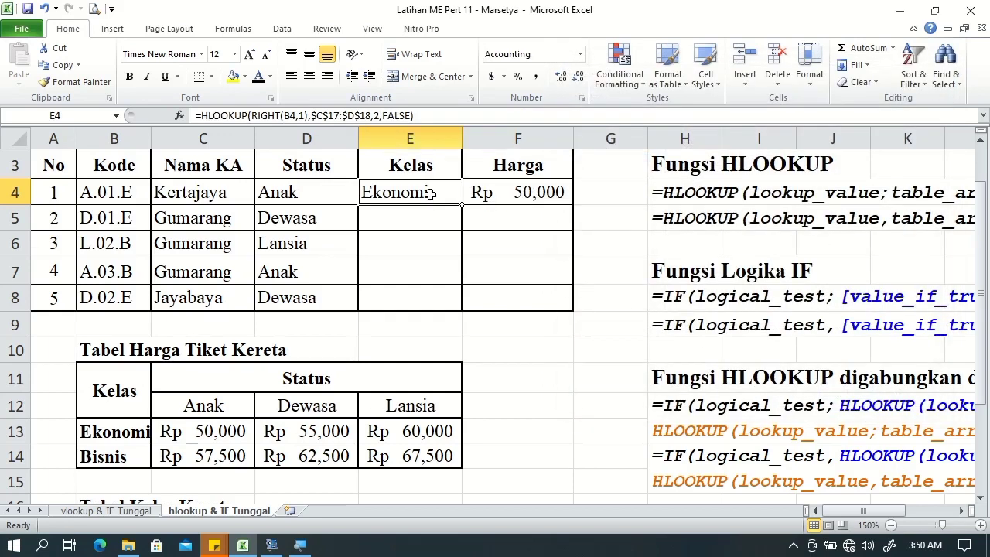
drag(574, 203, 592, 310)
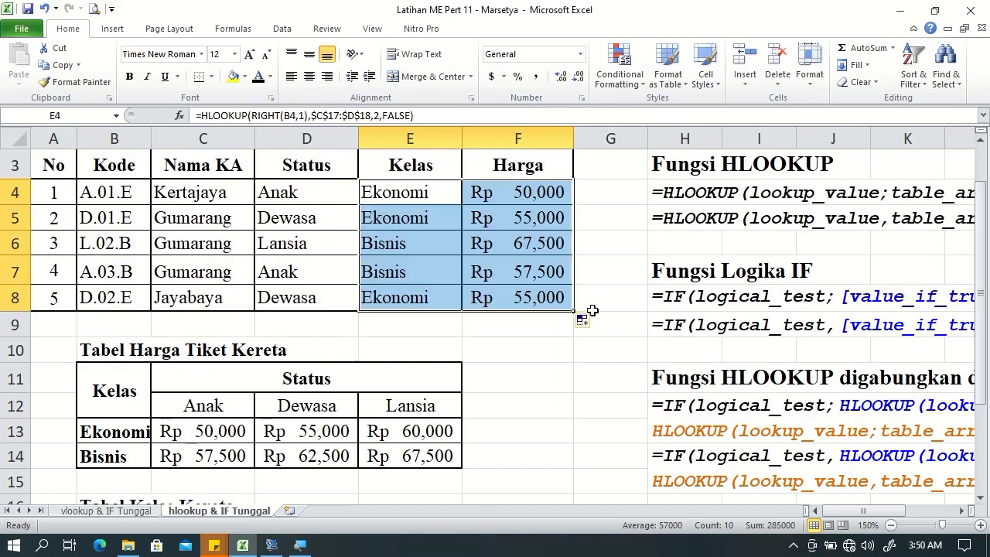
click(503, 340)
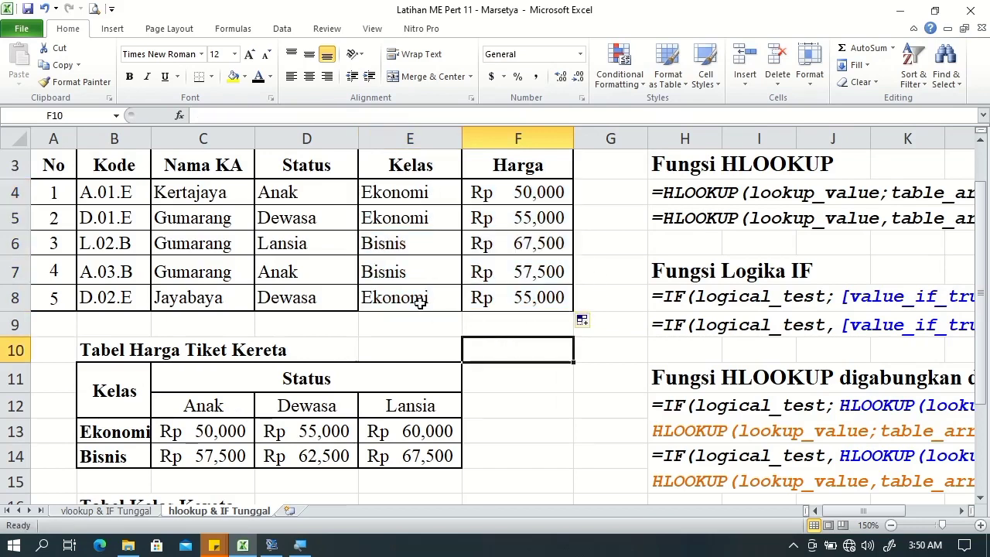
Give E8:F8 outline and inside borders, then review the HLOOKUP formula in E4
drag(422, 299, 534, 300)
right_click(539, 301)
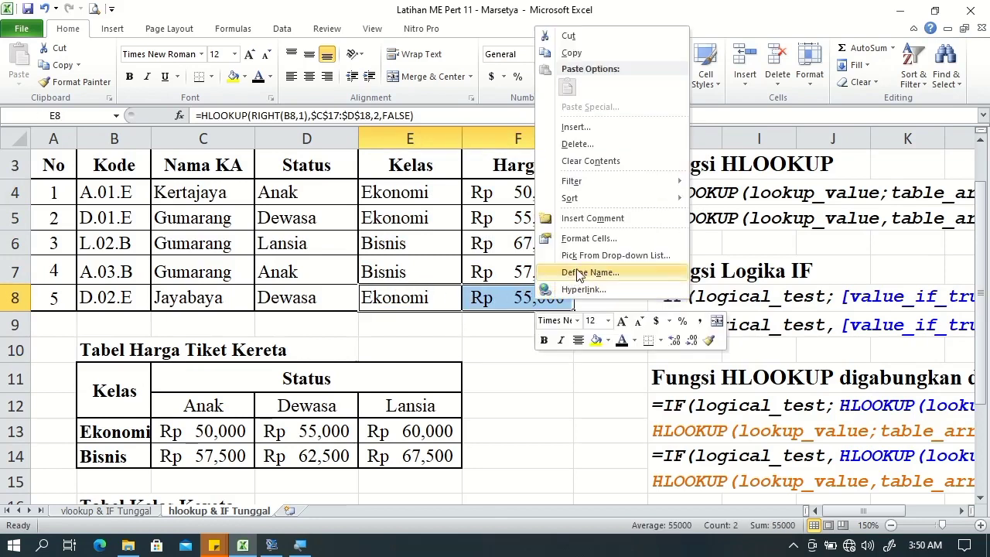
click(579, 240)
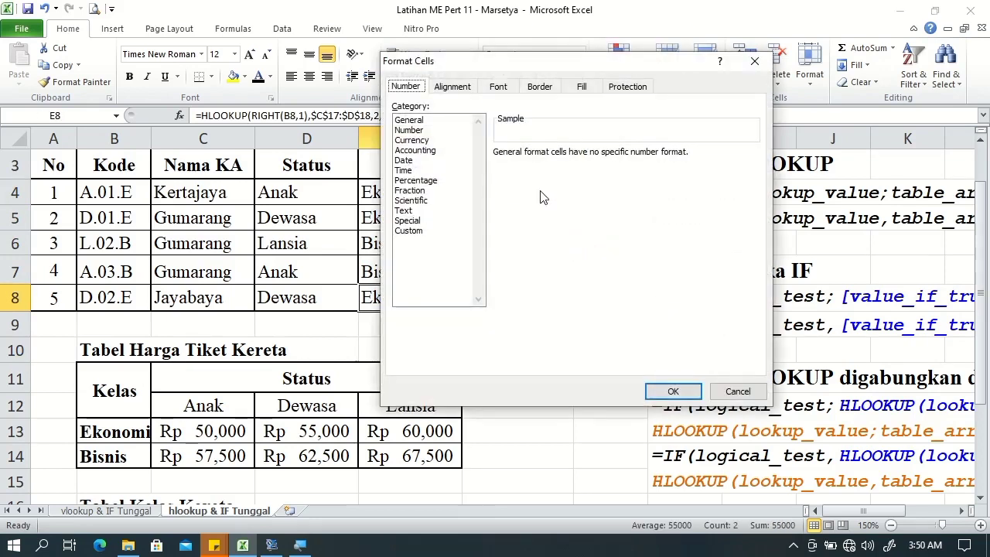
click(541, 89)
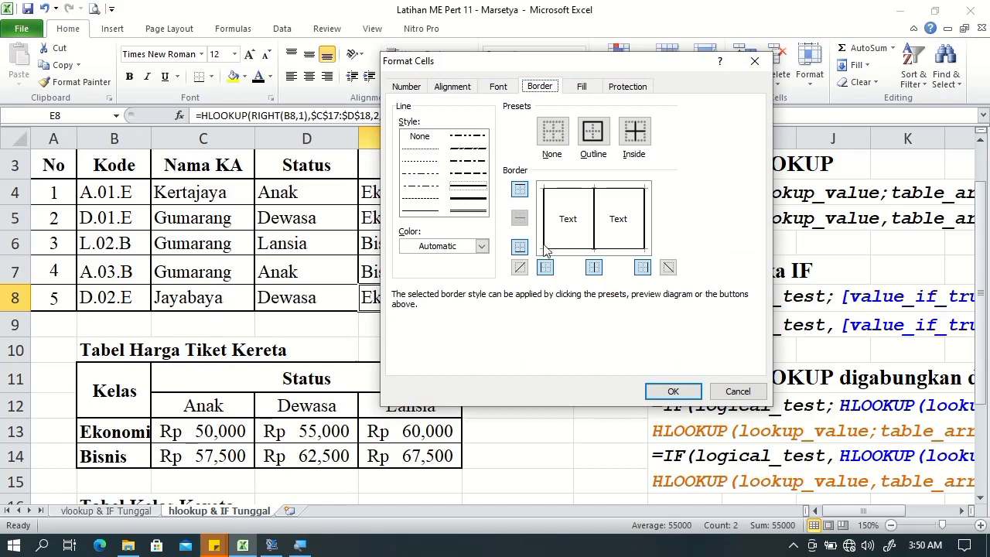
click(673, 391)
click(552, 331)
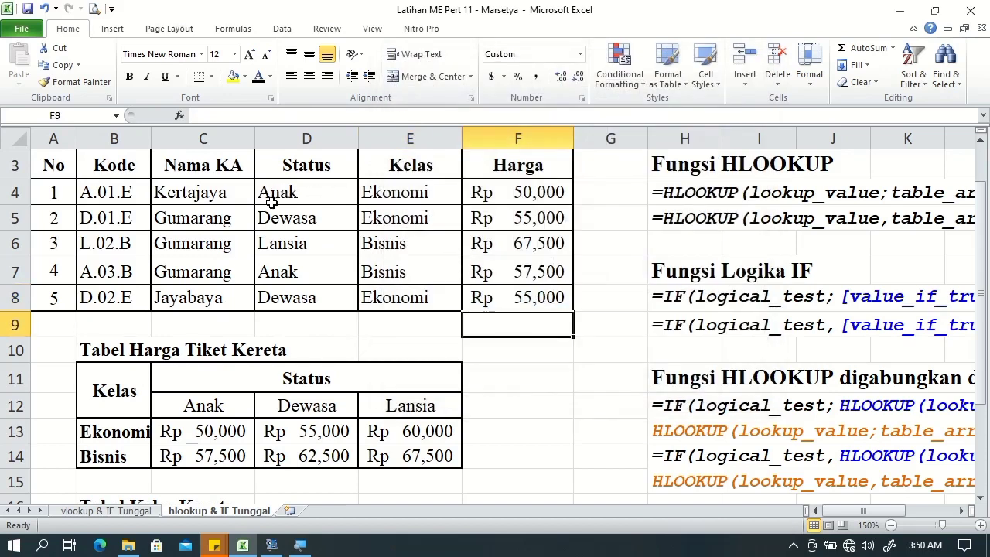
click(132, 191)
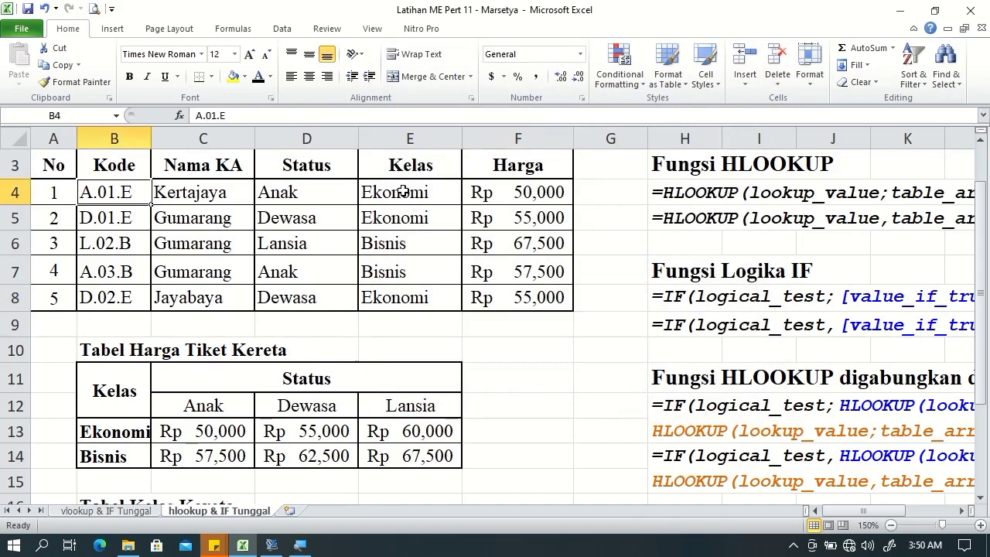
click(399, 191)
click(132, 244)
click(430, 252)
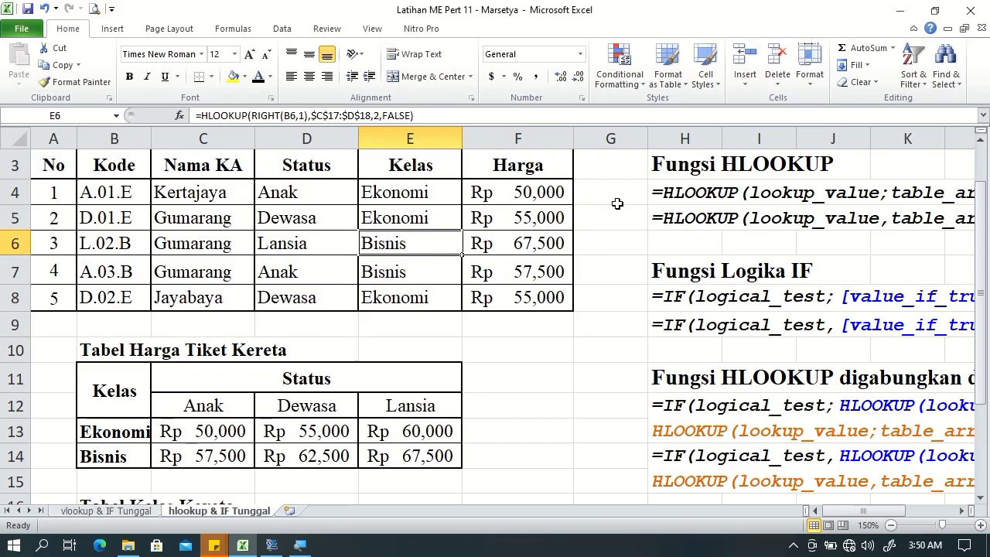
click(394, 194)
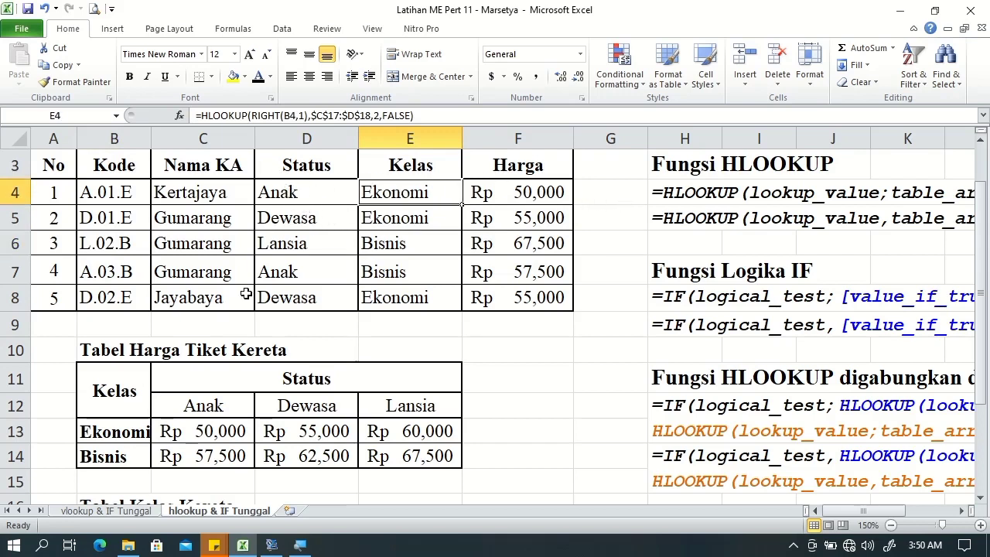
click(207, 432)
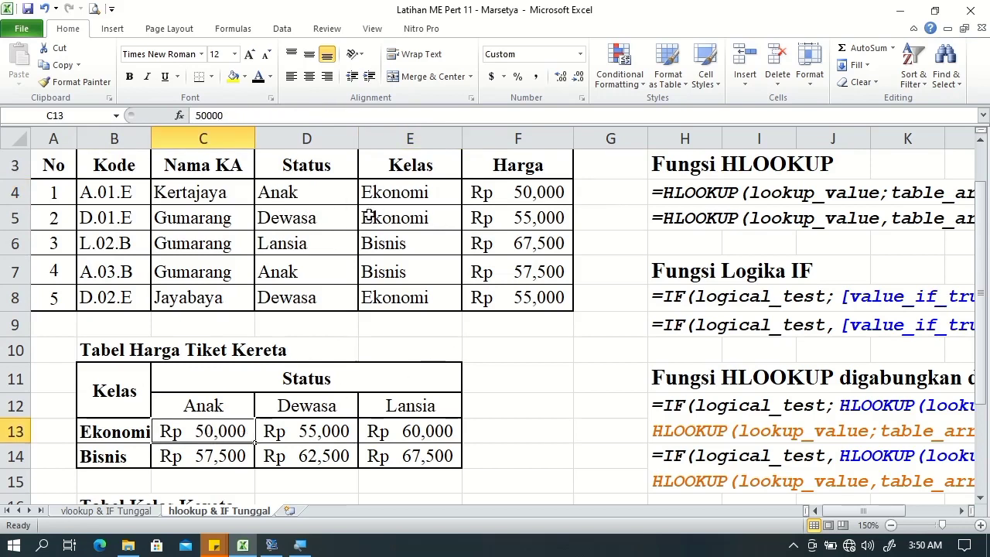
click(401, 223)
click(296, 222)
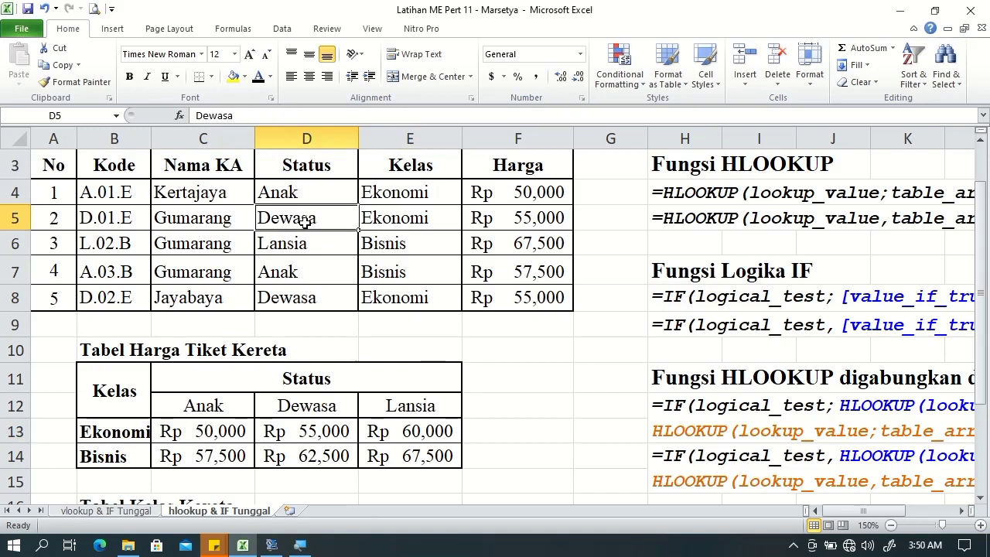
click(525, 222)
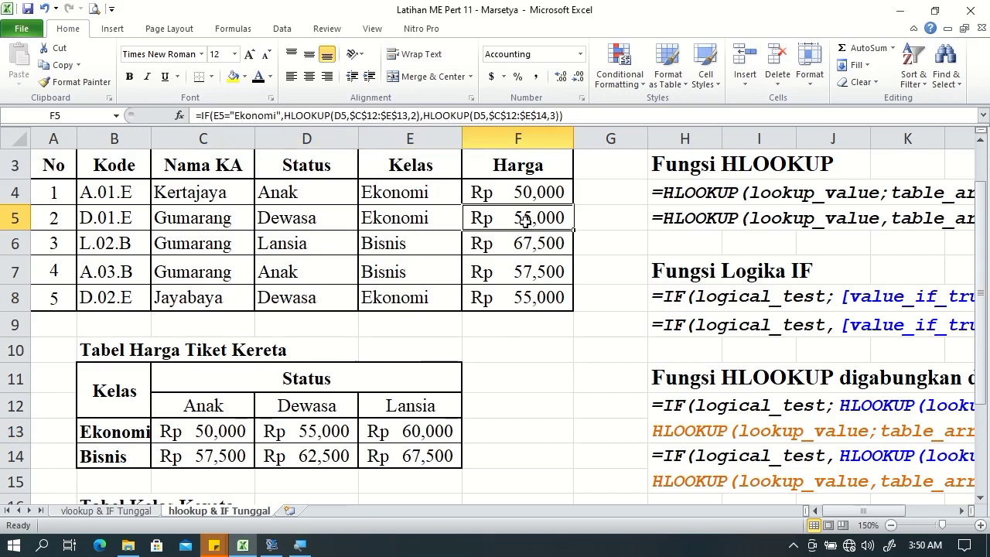
click(396, 249)
click(330, 242)
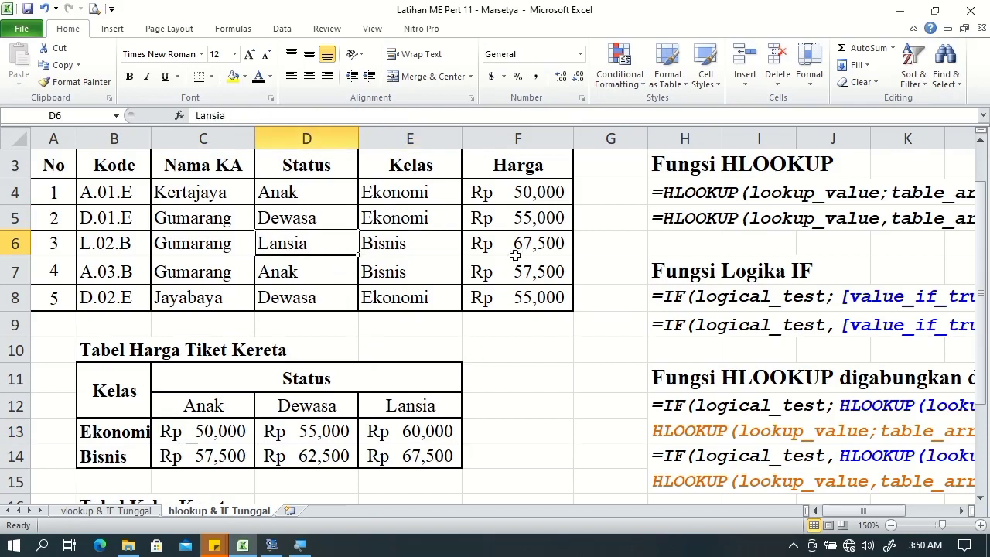
click(558, 243)
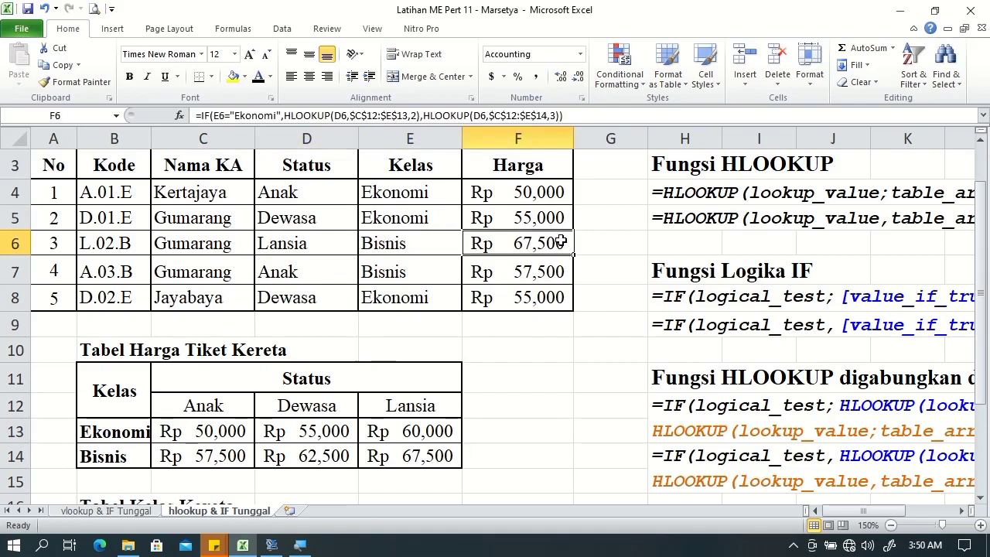
click(287, 271)
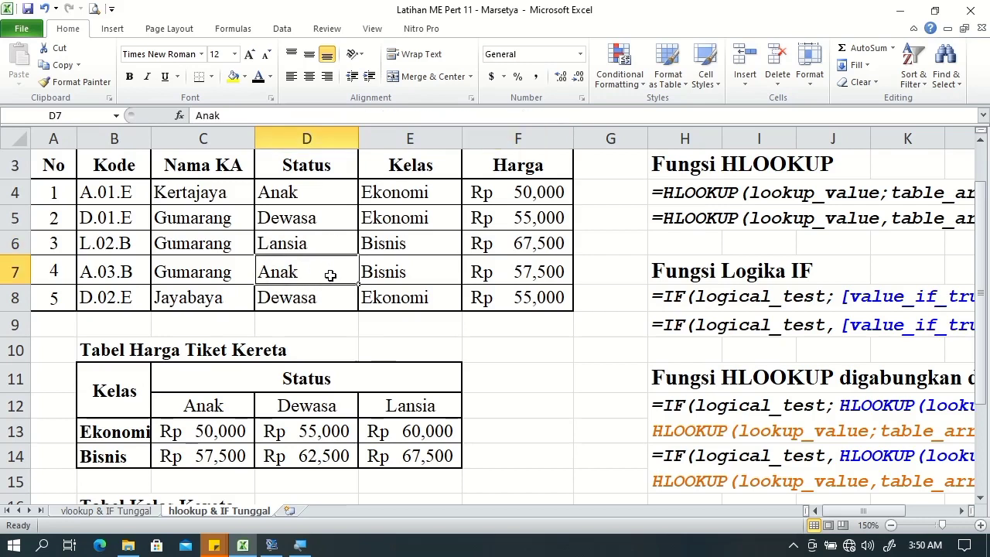
click(419, 267)
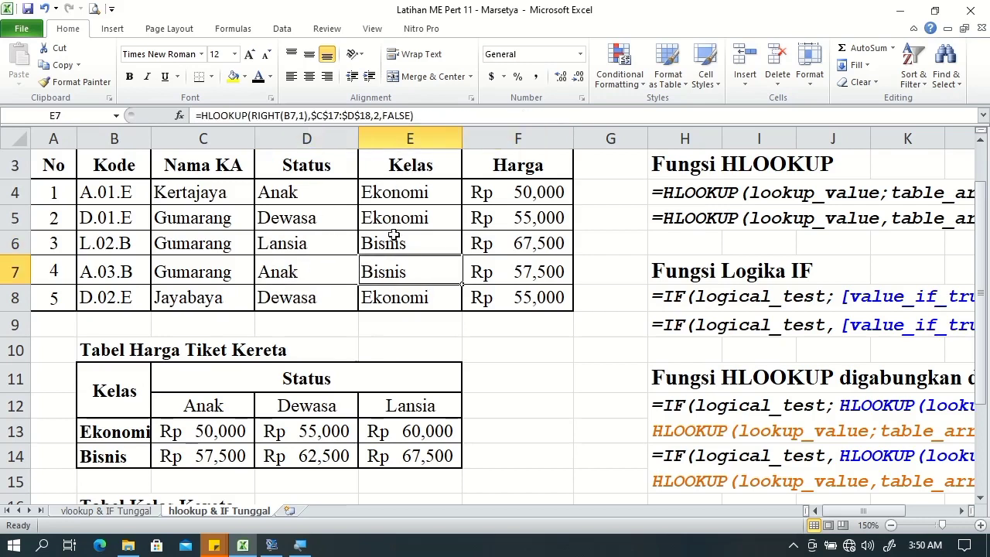
click(298, 272)
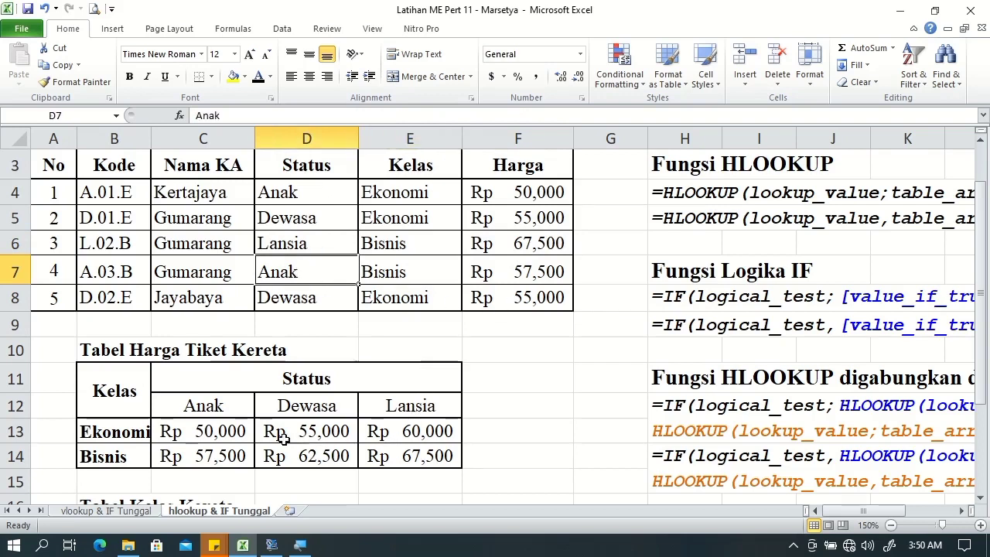
click(228, 456)
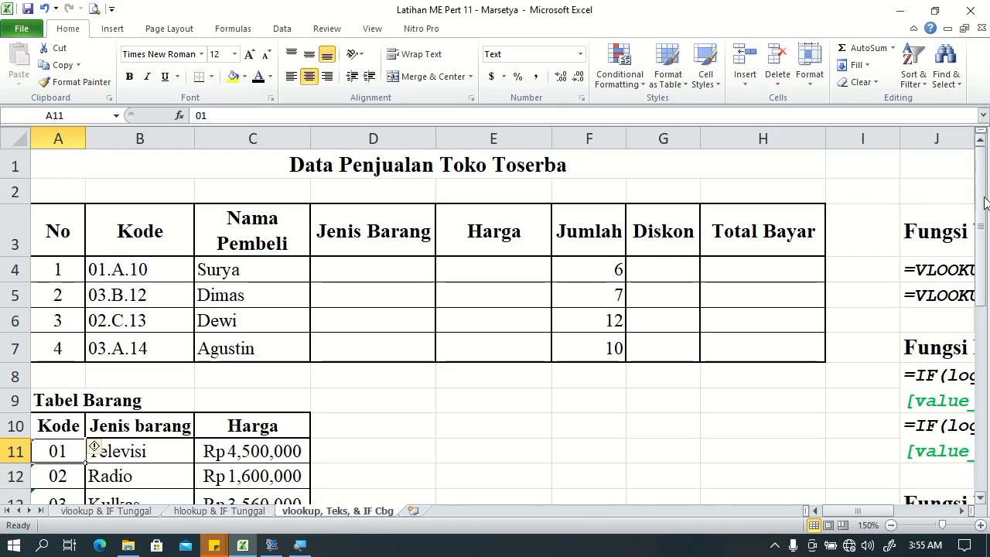
Scroll to the top of the 'vlookup, Teks, & IF Cbg' sheet to show the Toserba sales table
mouse_move(985, 197)
mouse_down()
mouse_move(988, 325)
mouse_move(983, 172)
mouse_up()
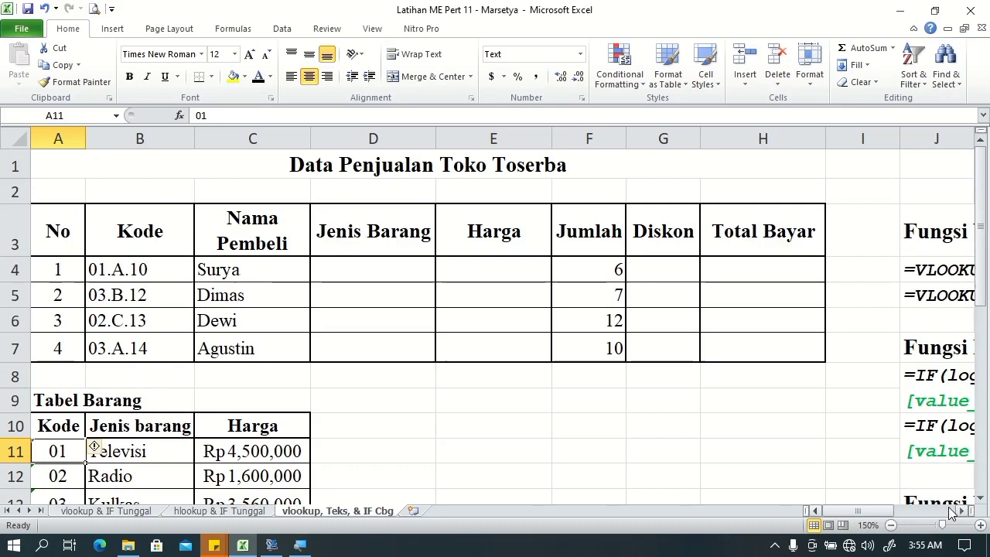
Scroll right to column J and select J4 to view the VLOOKUP syntax notes
click(962, 511)
click(962, 511)
click(962, 510)
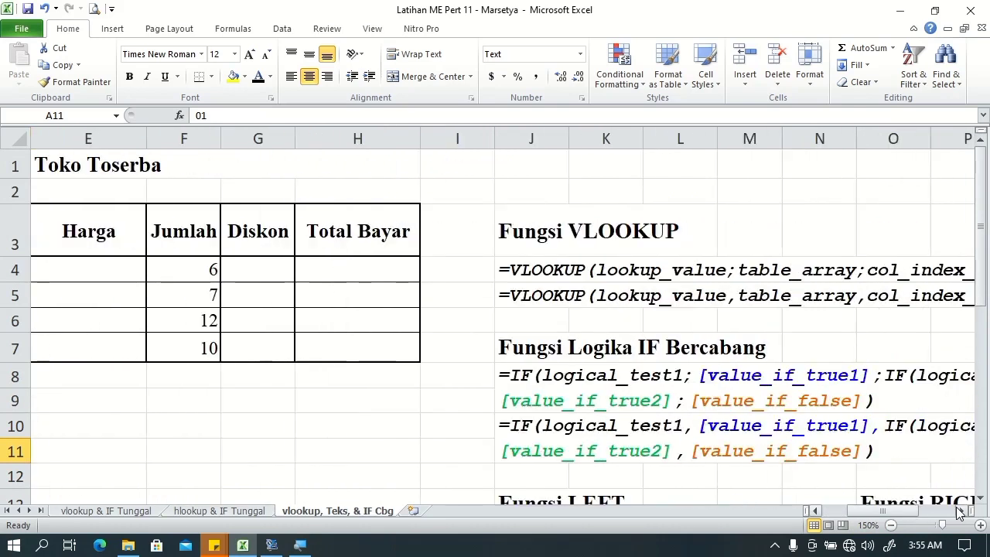
click(963, 510)
click(964, 512)
click(966, 513)
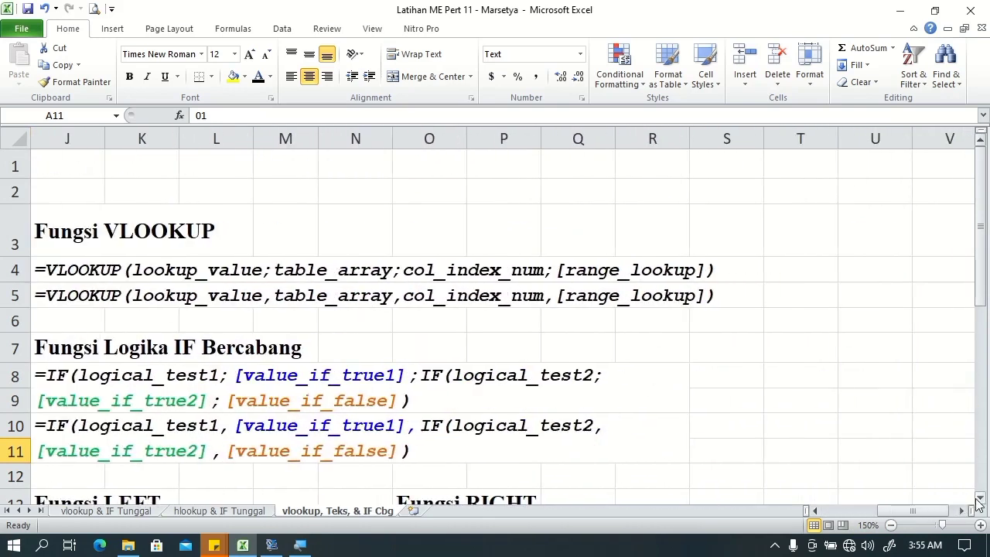
scroll(949, 467, down, 1)
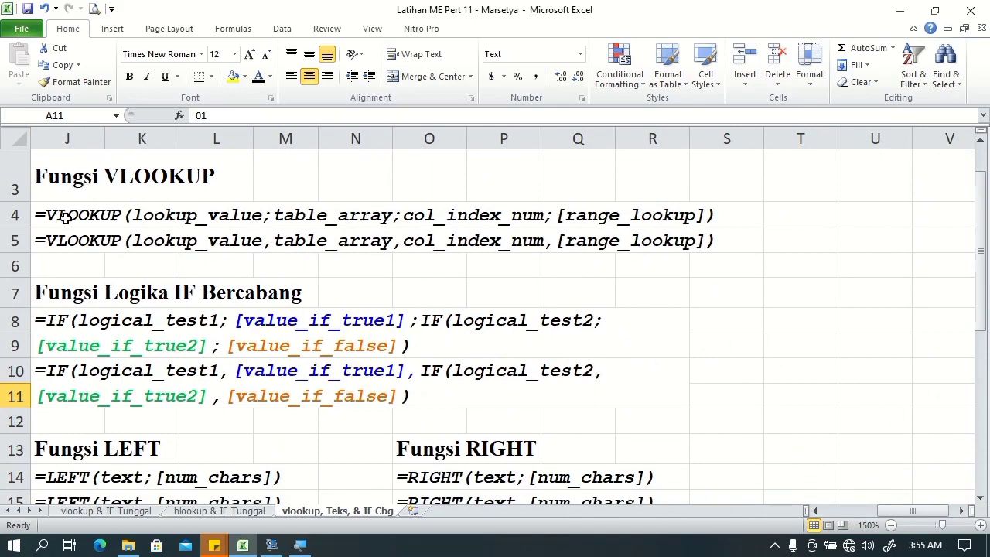
click(43, 219)
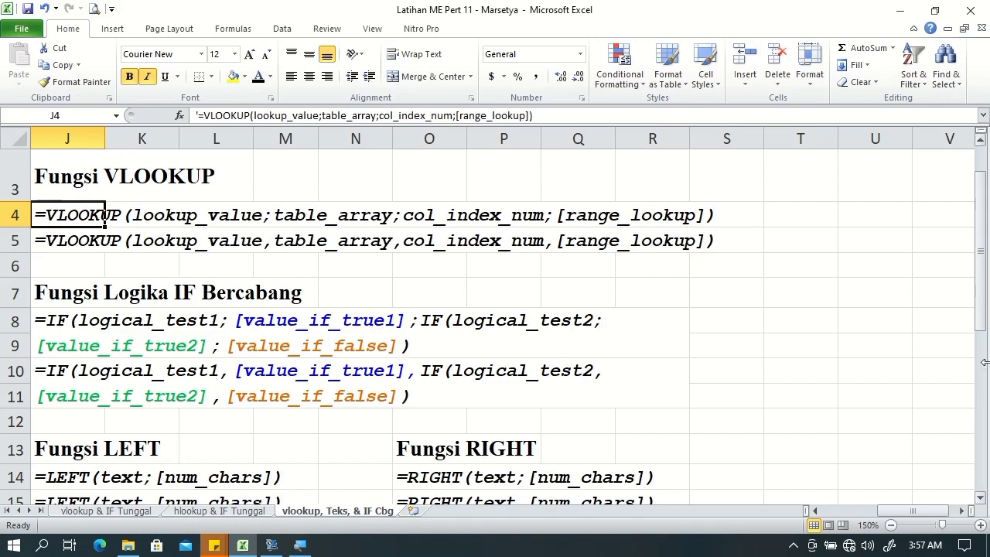
drag(980, 278, 984, 310)
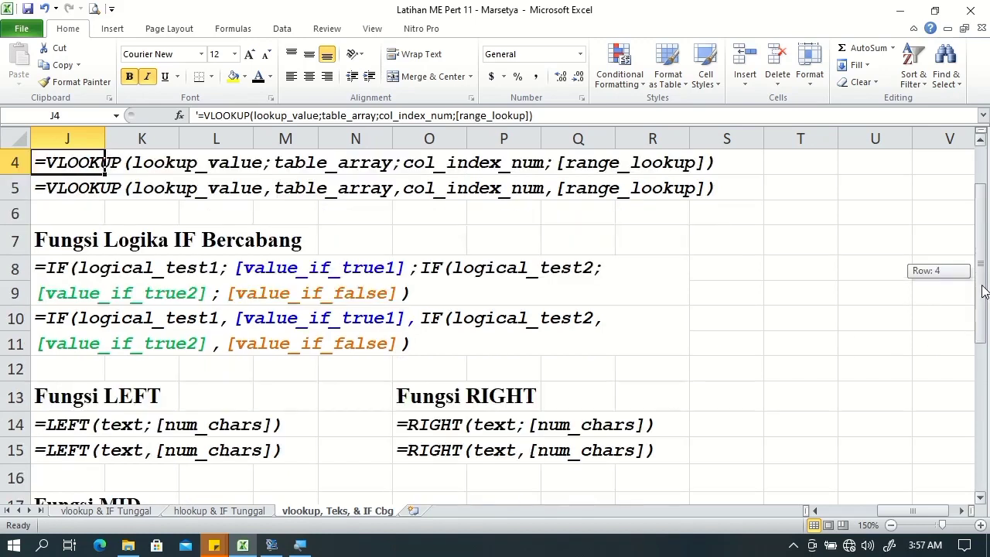
click(980, 497)
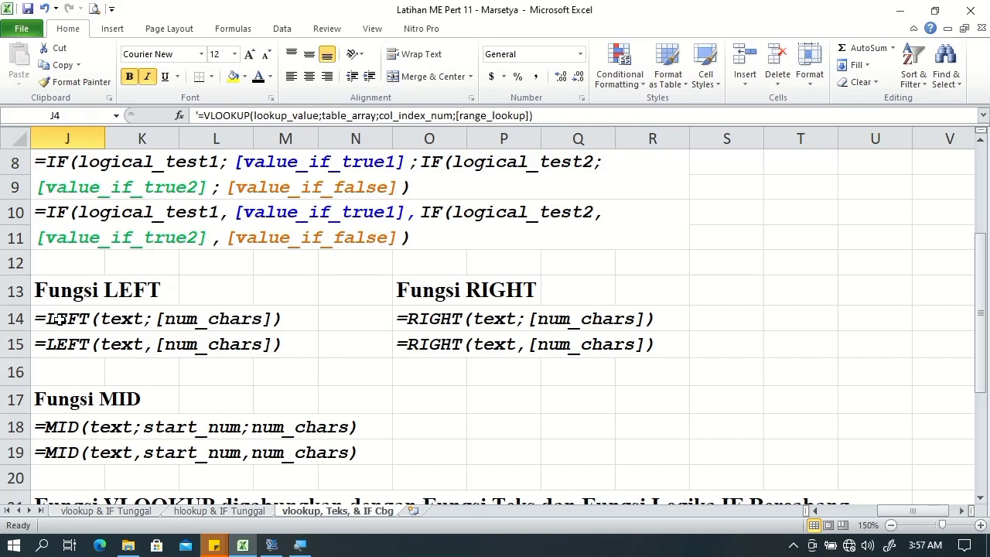
click(53, 318)
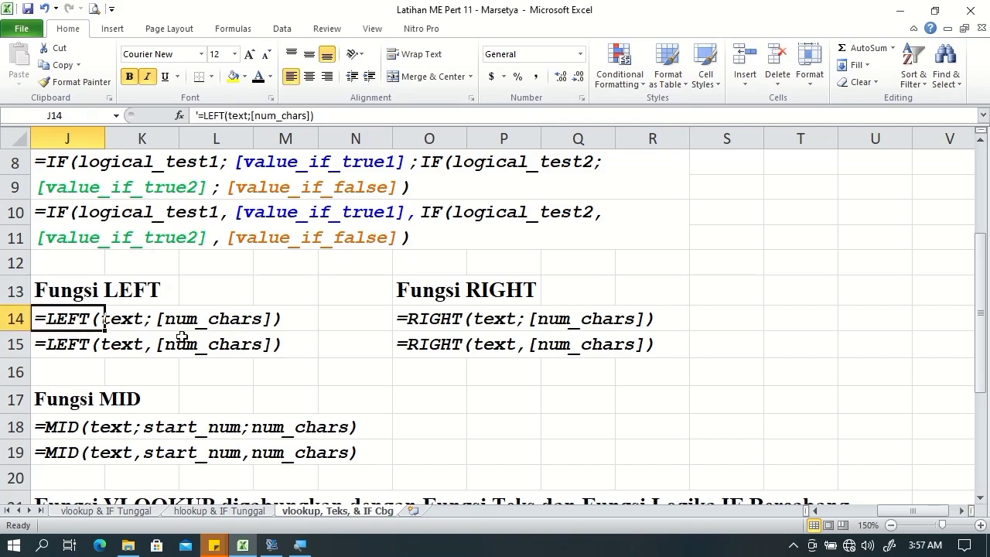
click(412, 323)
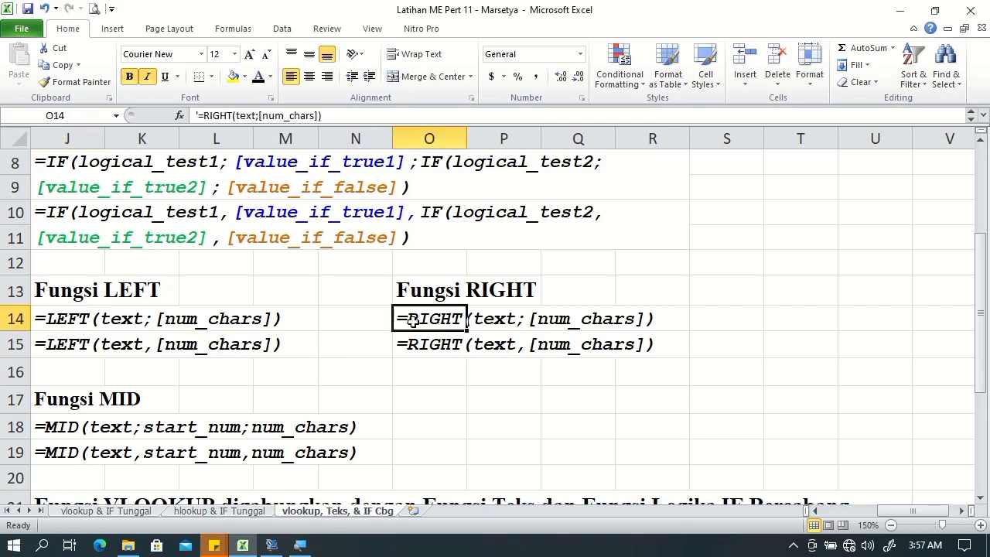
click(52, 423)
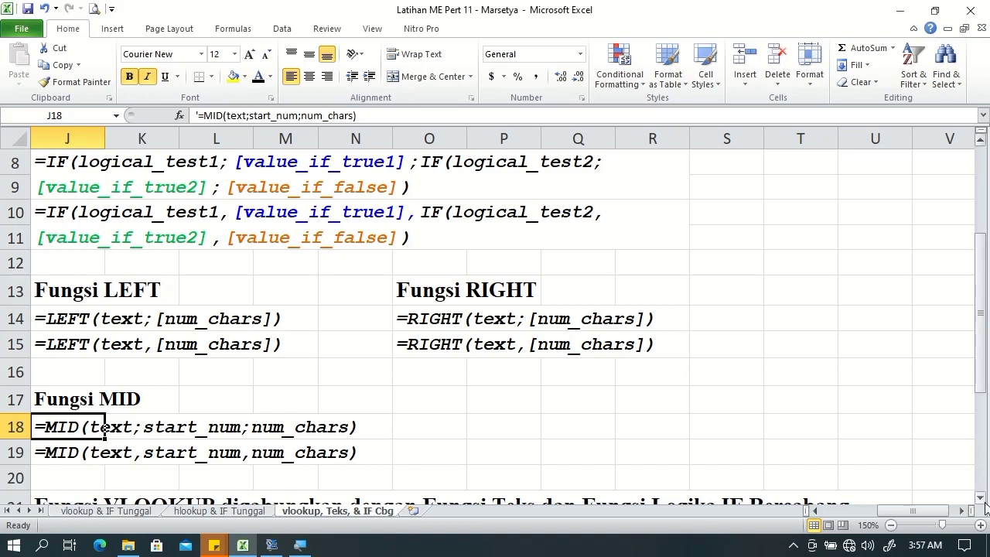
scroll(985, 506, down, 2)
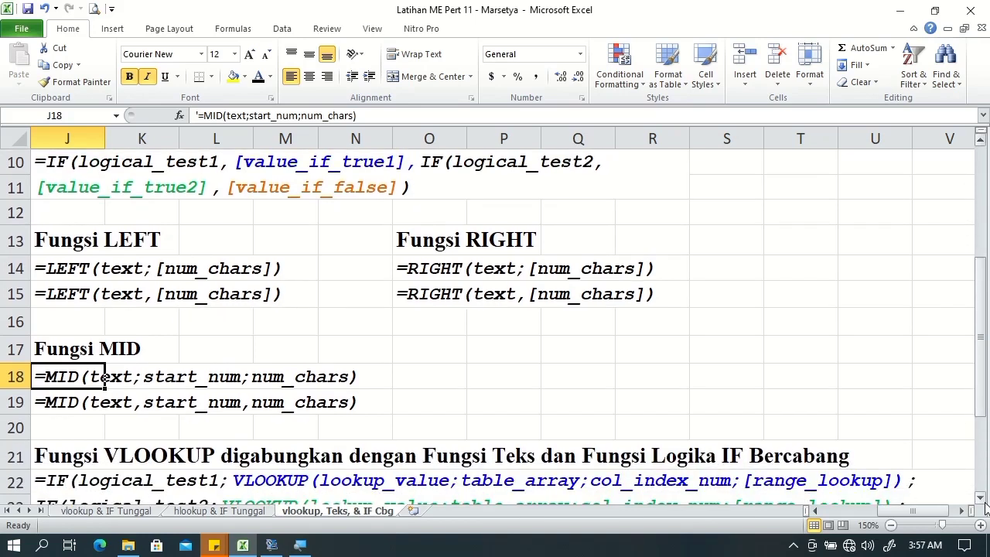
scroll(986, 507, down, 1)
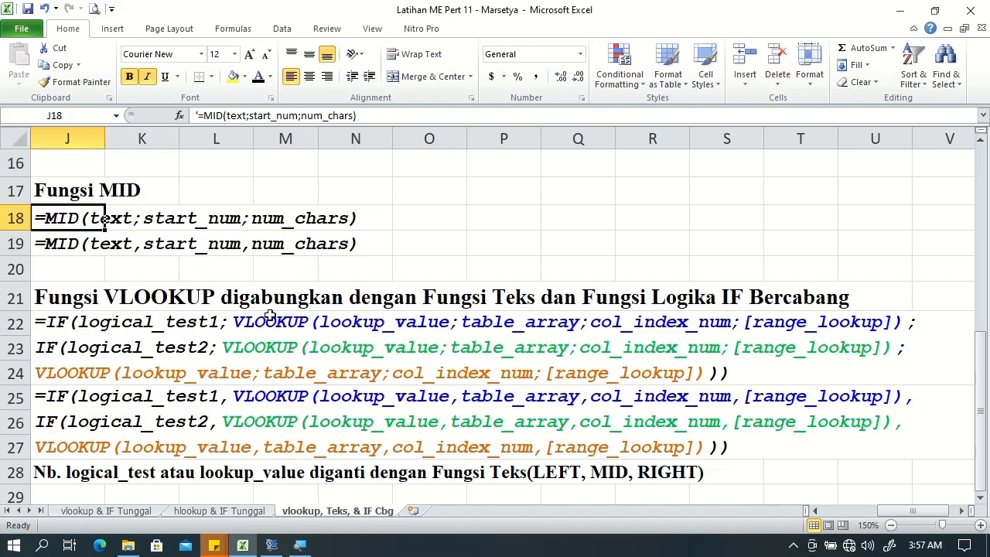
drag(985, 375, 984, 325)
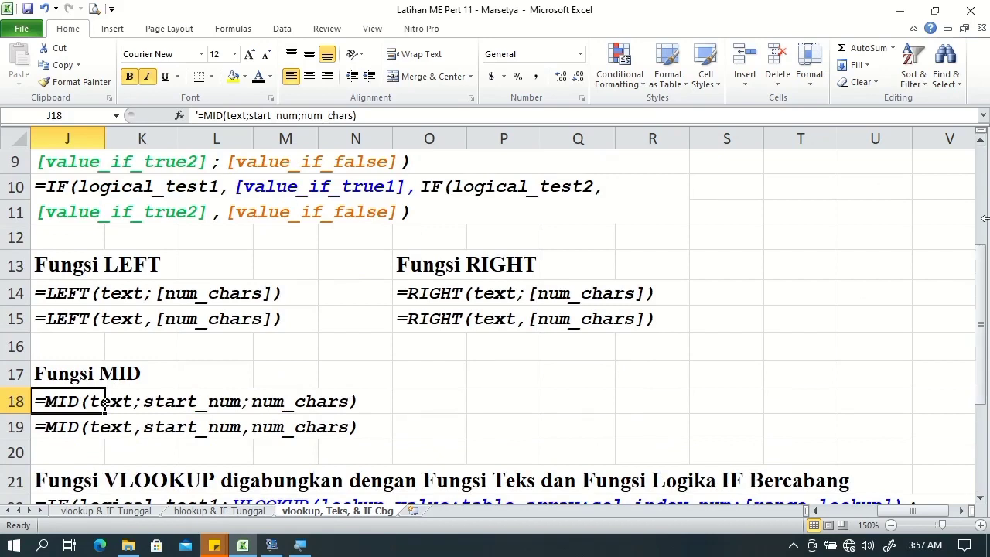
drag(979, 266, 979, 246)
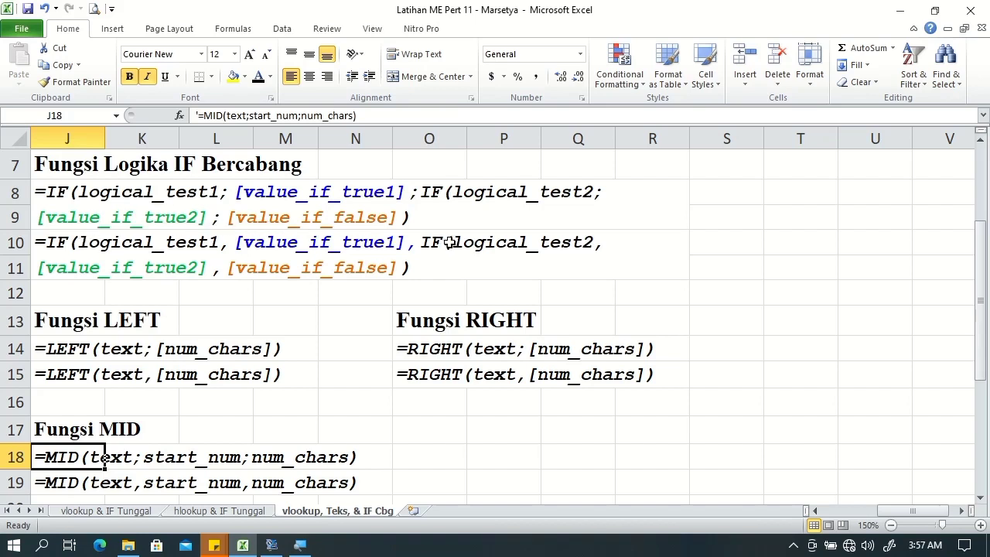
drag(984, 286, 987, 374)
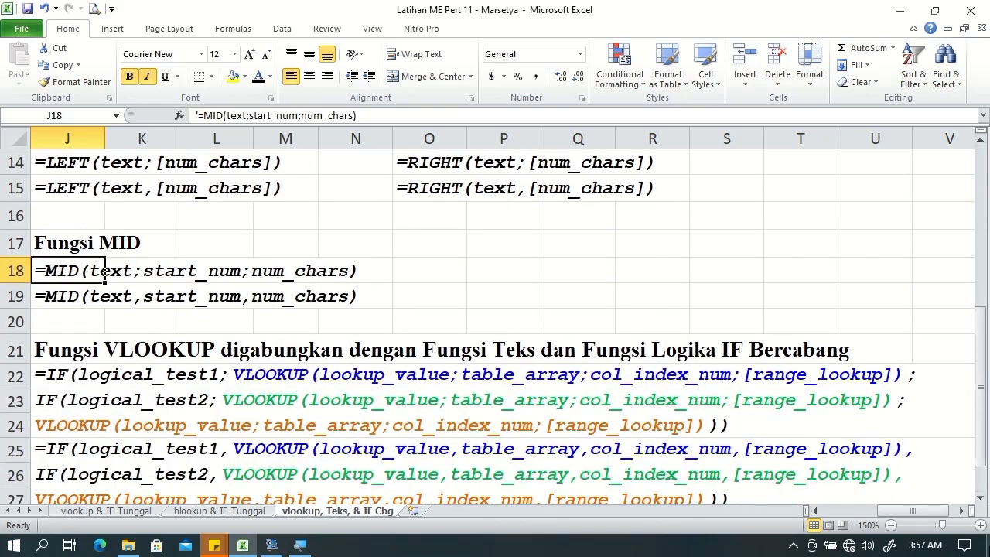
click(981, 499)
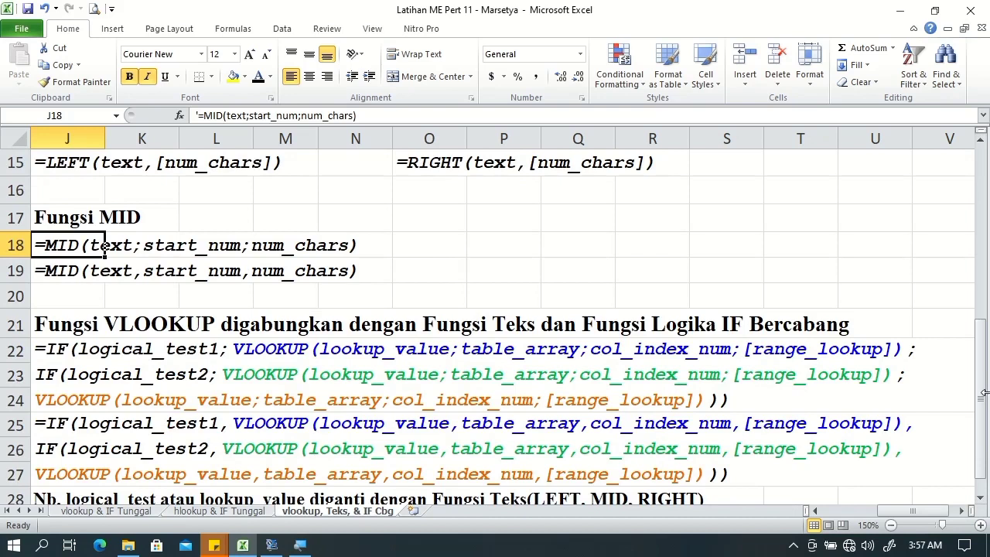
click(981, 500)
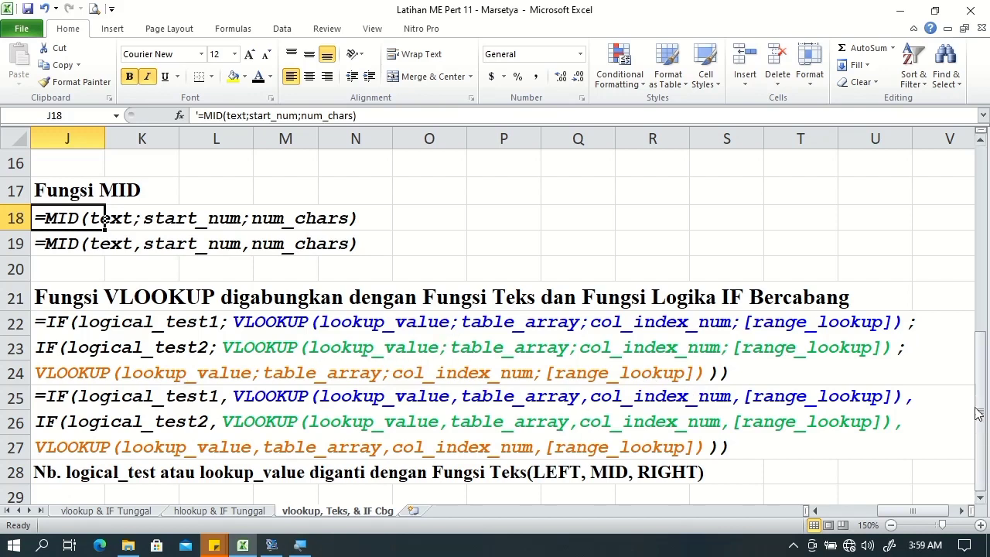
mouse_move(981, 417)
mouse_down()
mouse_move(986, 306)
mouse_move(983, 422)
mouse_up()
Scroll back to column A and inspect the Harga heading and Tabel Barang's code 01
drag(898, 511, 820, 504)
drag(981, 424, 974, 246)
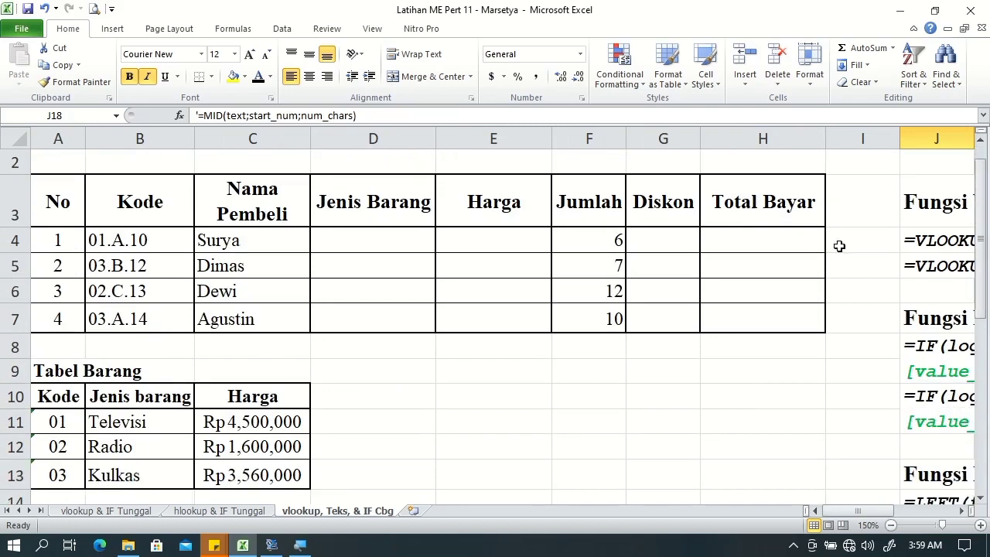
click(389, 205)
click(473, 205)
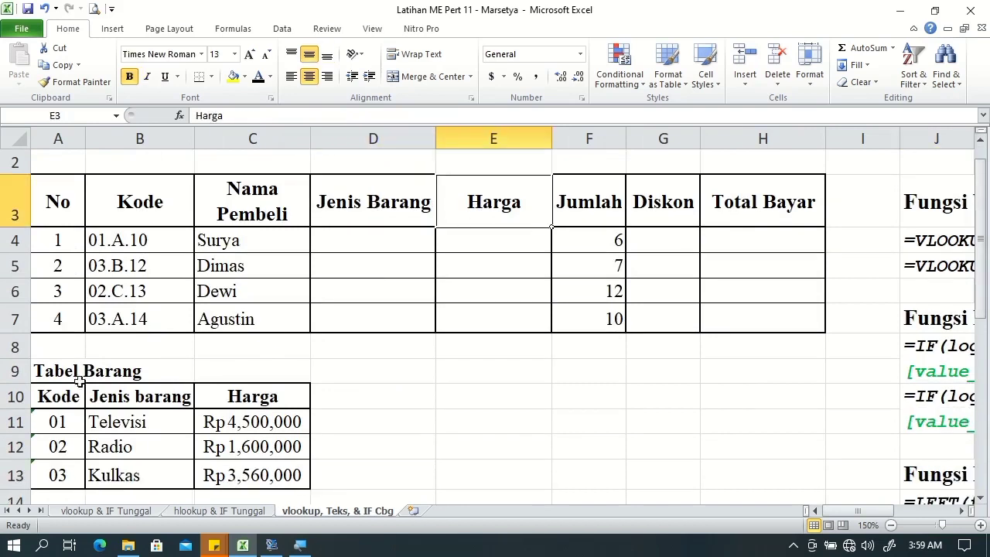
click(104, 411)
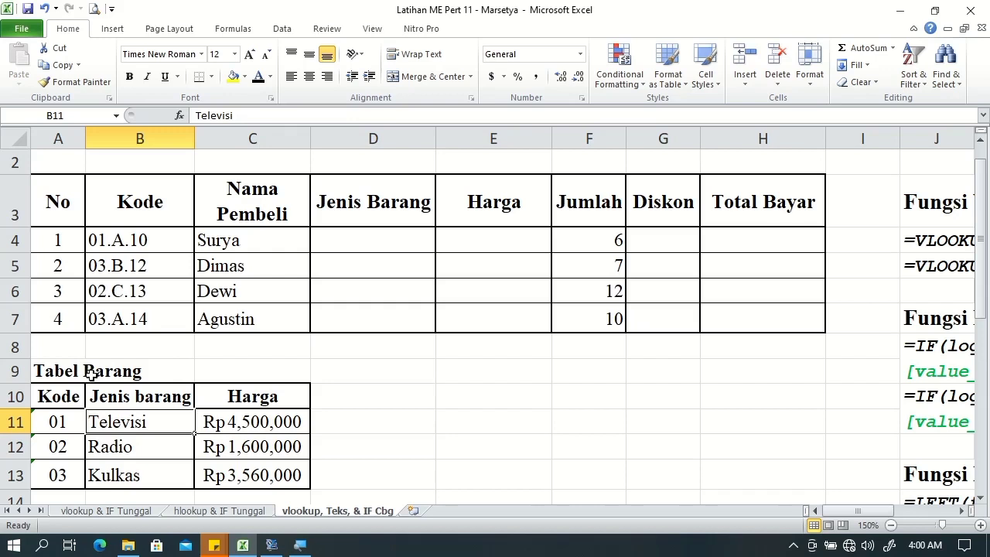
click(50, 419)
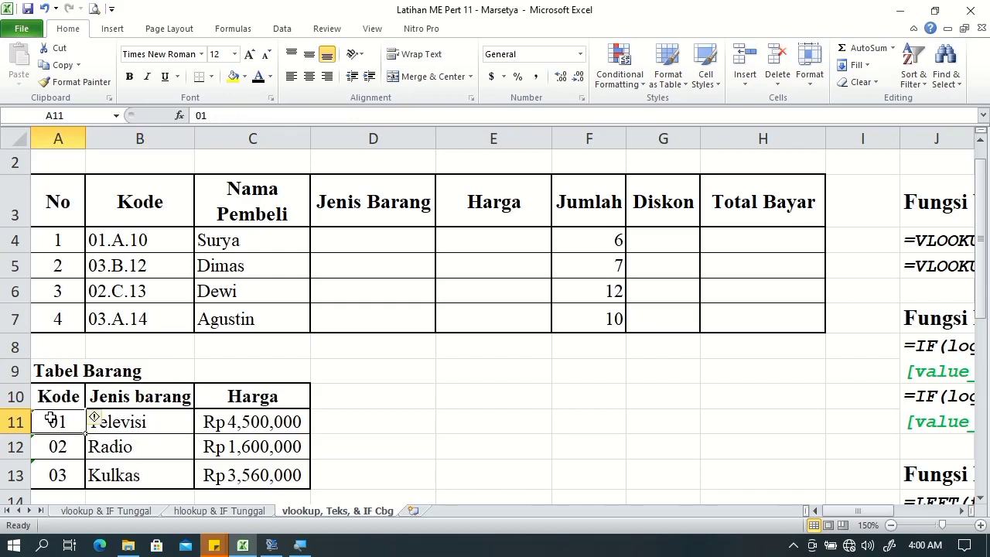
Set the Kode cells A11:A13 (01, 02, 03) to the Text number format
drag(51, 419, 54, 473)
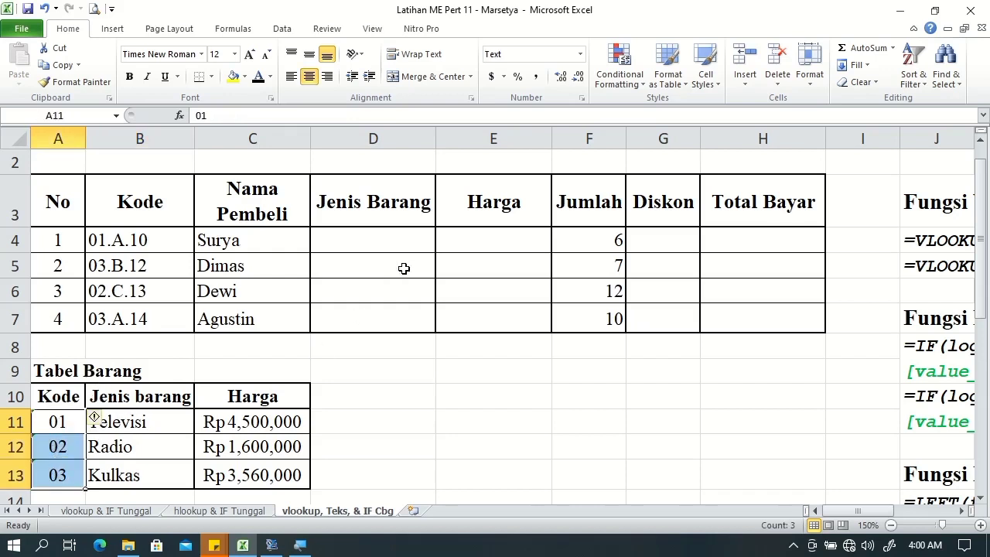
click(580, 54)
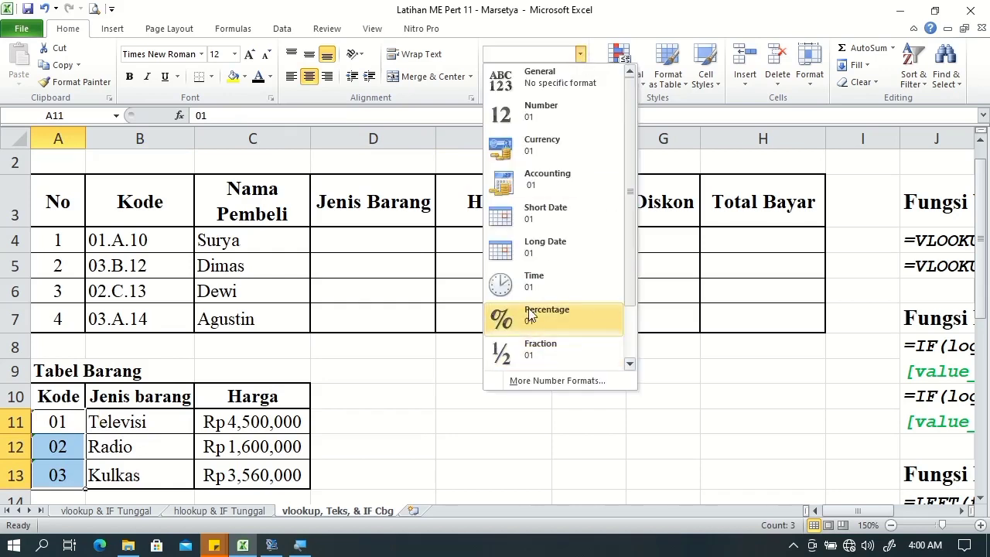
scroll(630, 298, down, 2)
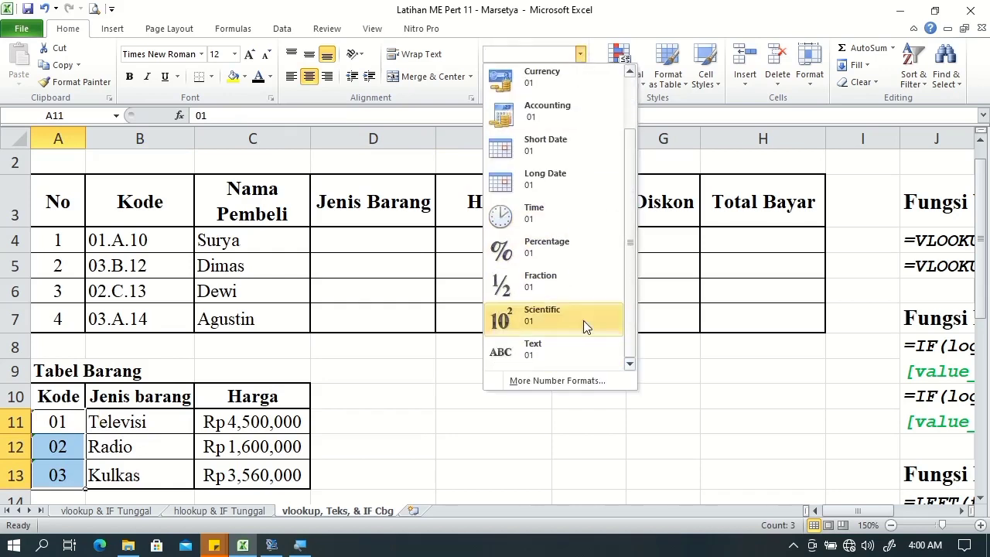
click(547, 356)
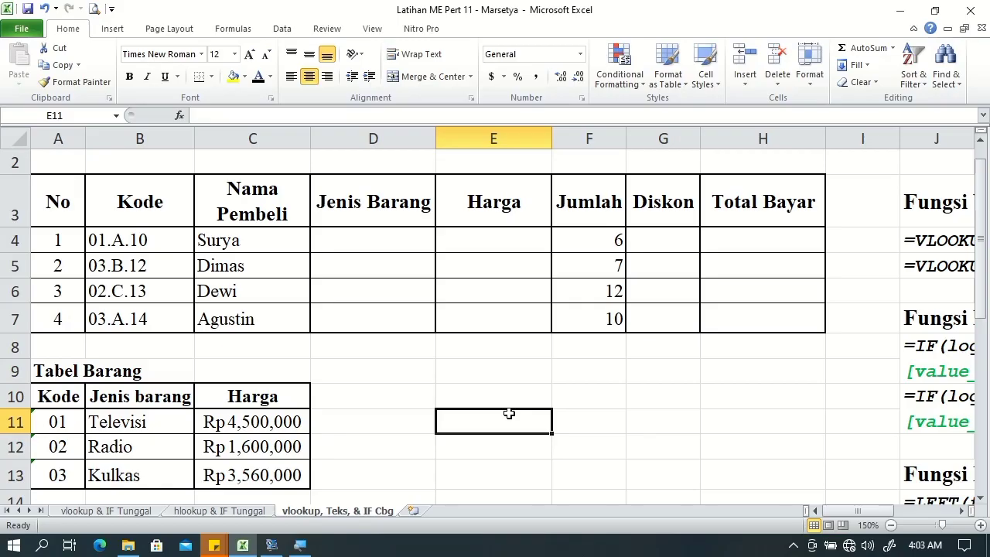
text(1)
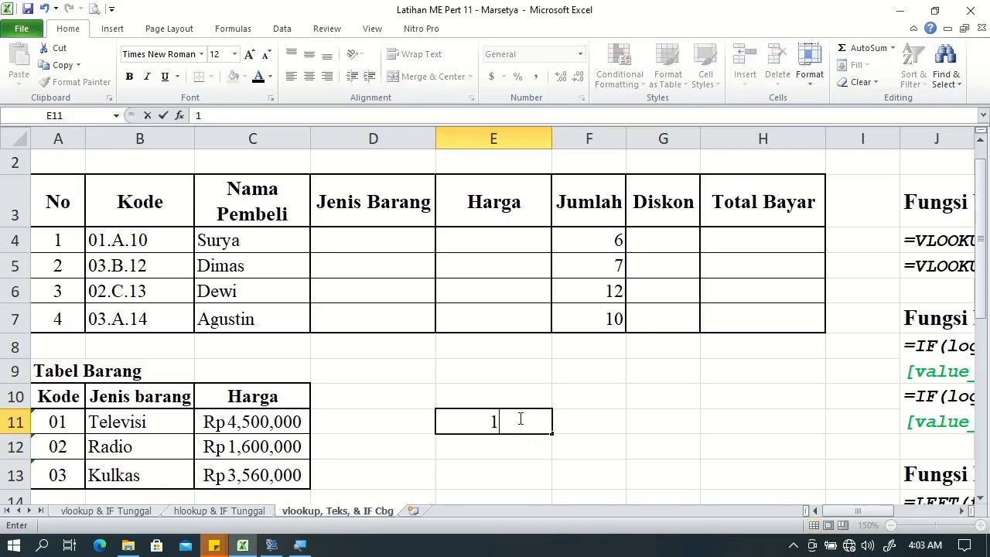
key(Tab)
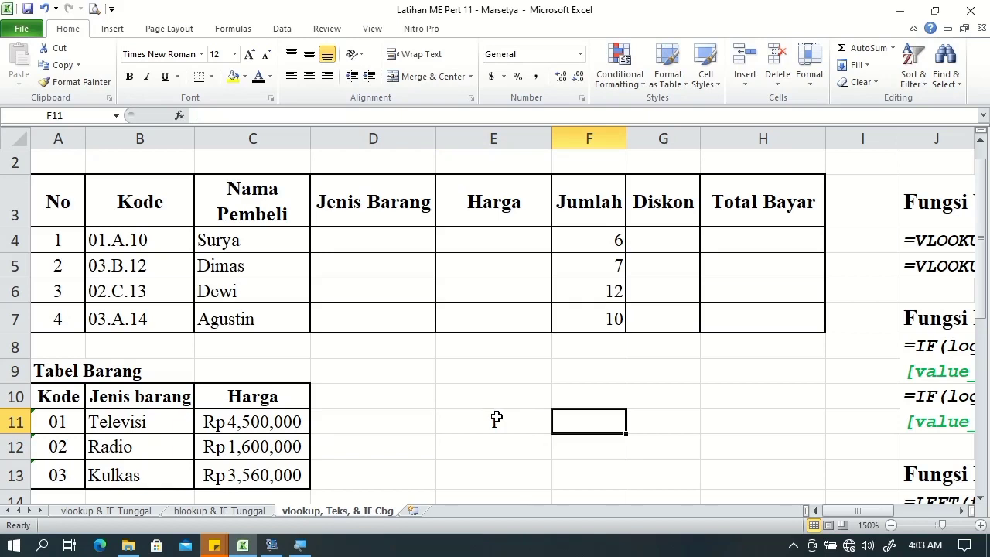
text(01)
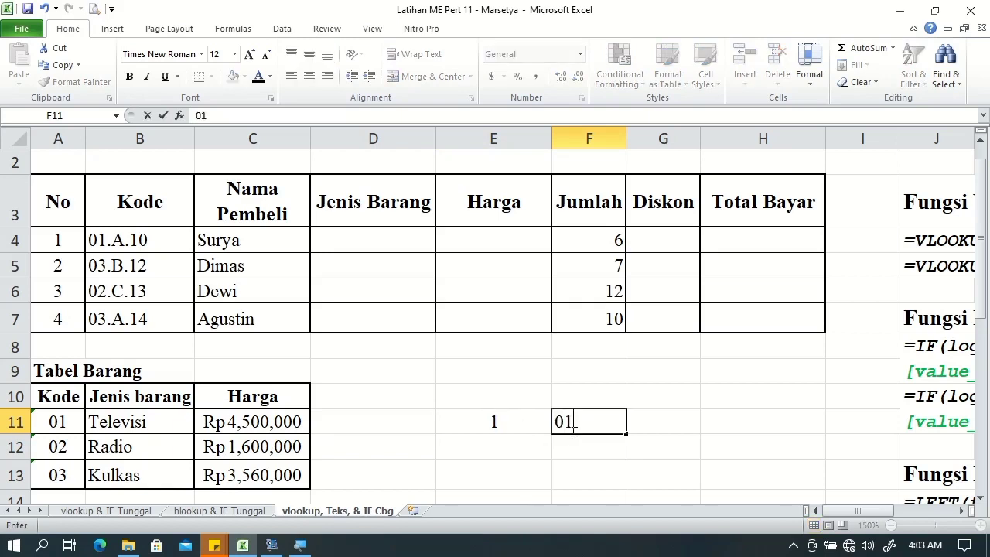
key(Return)
click(602, 427)
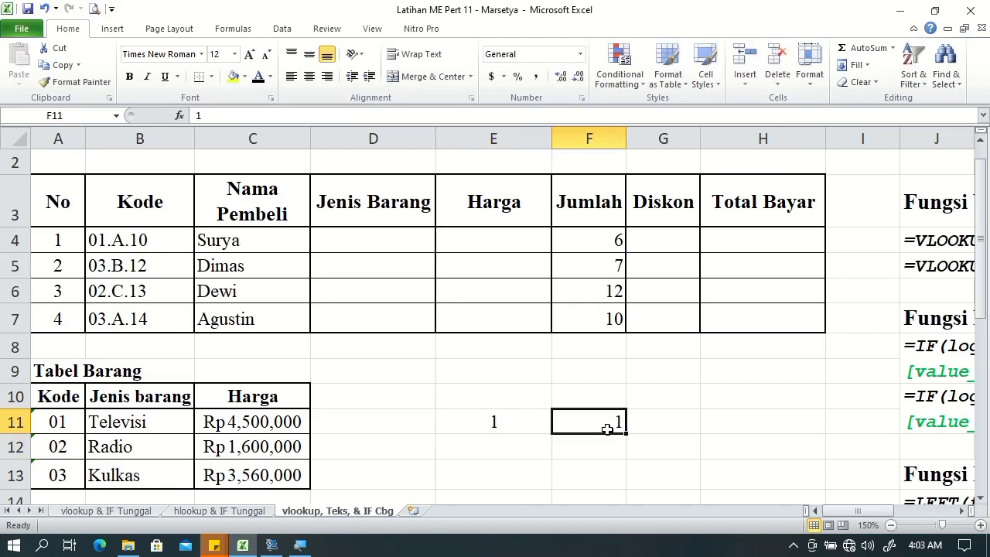
click(475, 424)
click(580, 54)
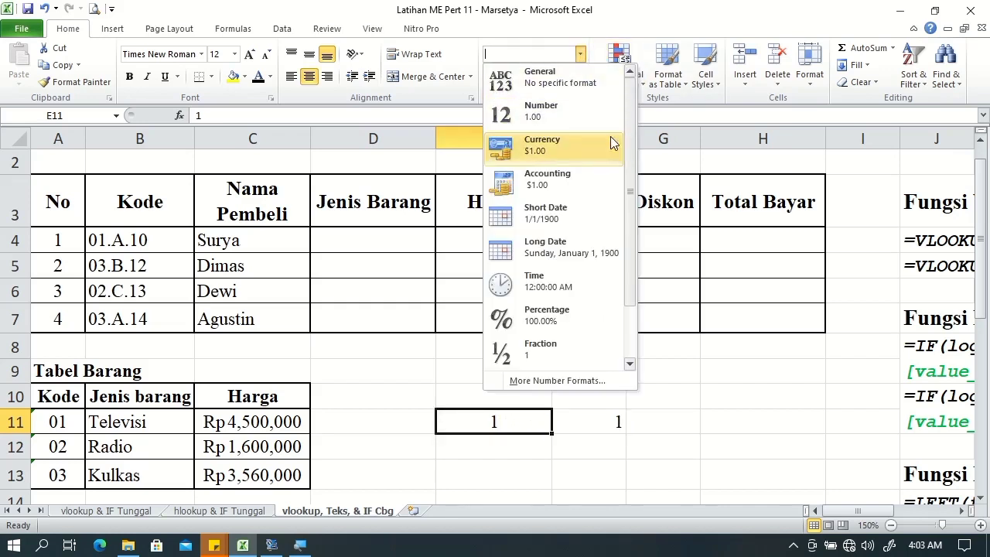
drag(628, 157, 633, 227)
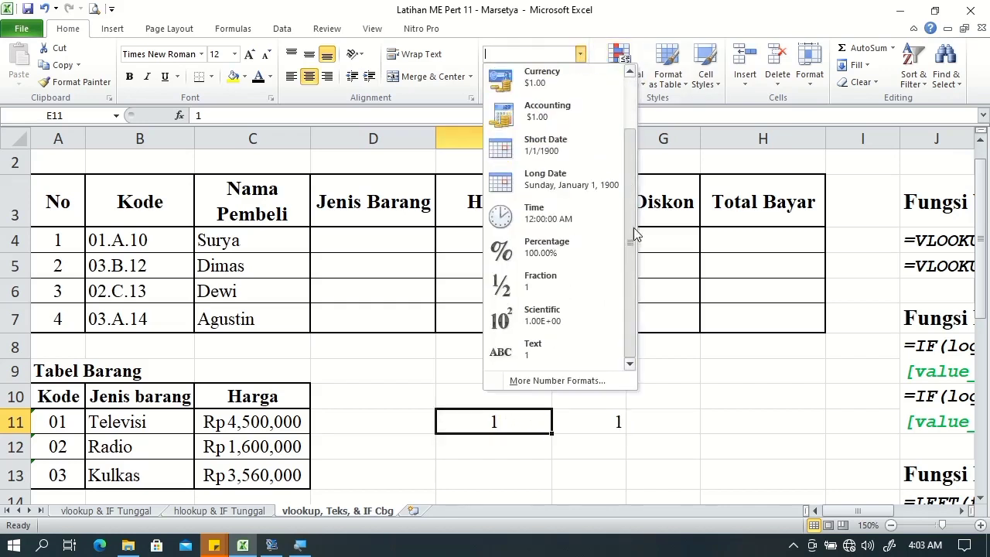
click(574, 351)
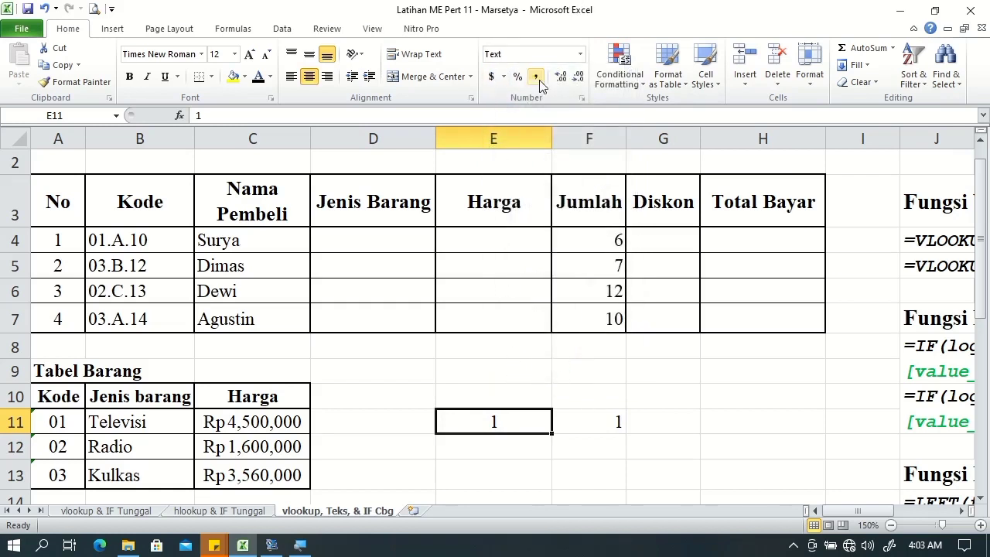
double_click(493, 422)
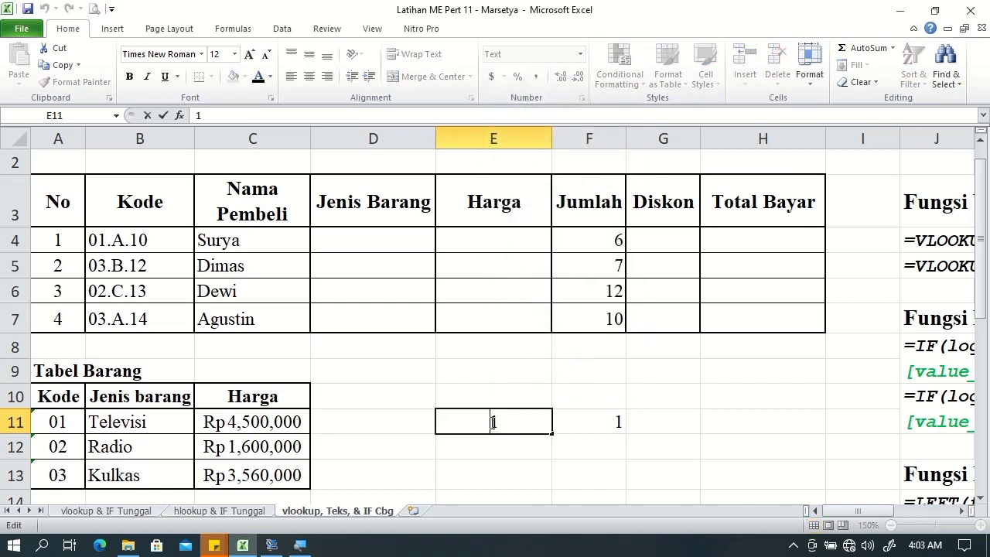
text('0)
key(Return)
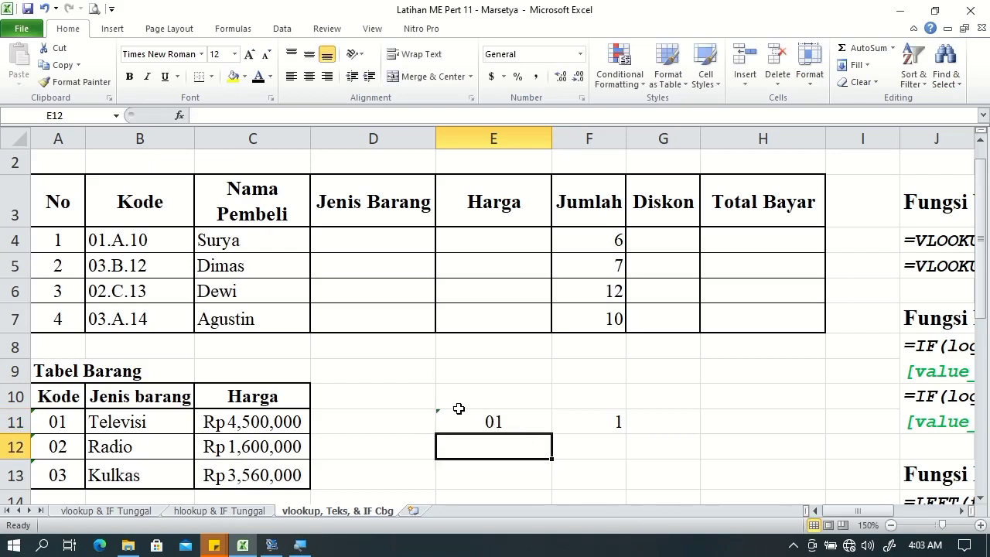
click(486, 423)
click(601, 416)
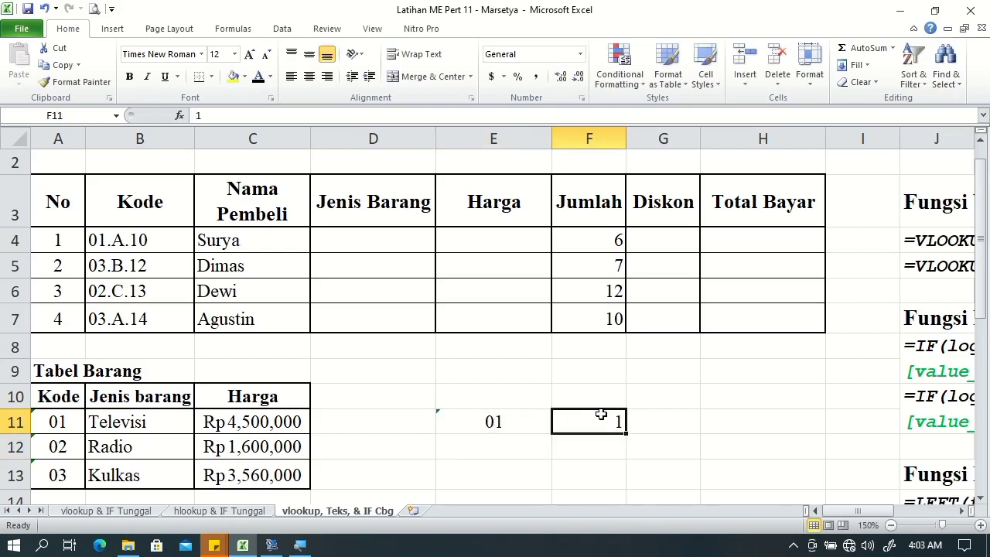
text('01)
key(Return)
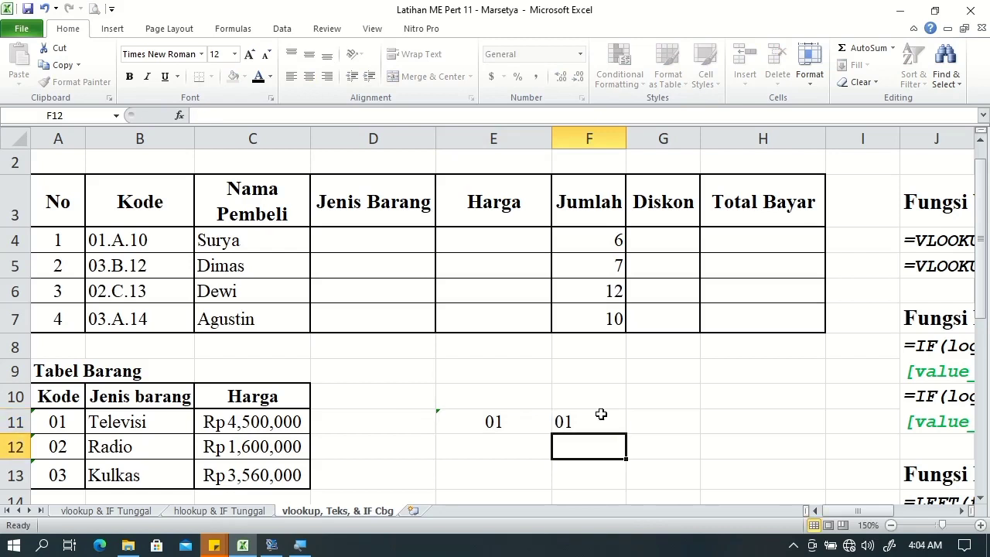
click(595, 421)
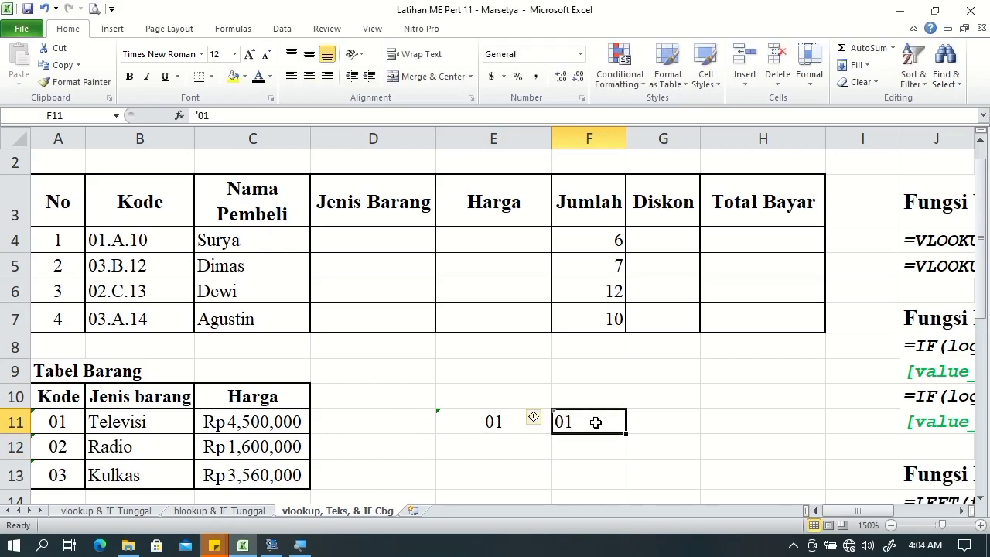
click(499, 421)
click(585, 423)
click(463, 418)
click(573, 427)
click(481, 422)
click(589, 430)
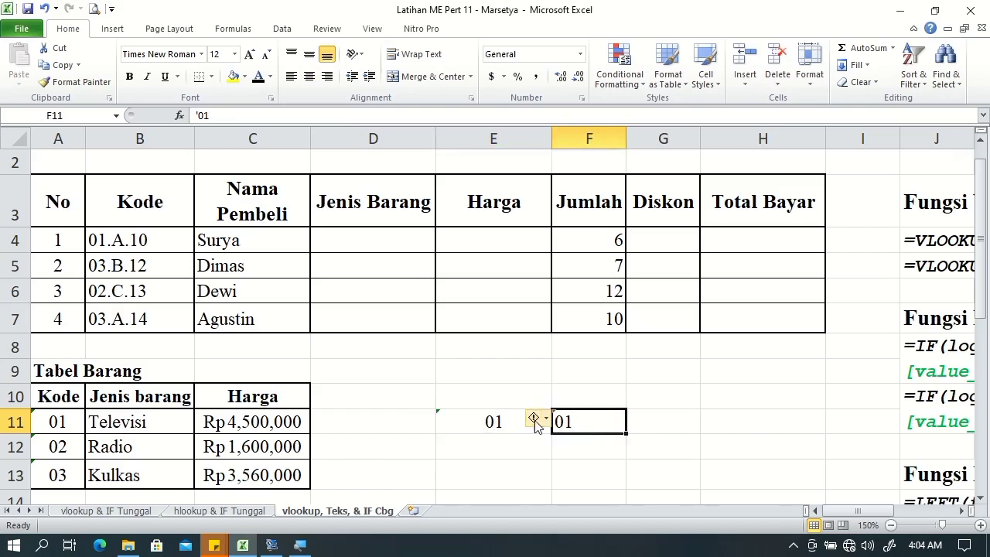
click(534, 418)
click(563, 421)
click(308, 76)
click(495, 421)
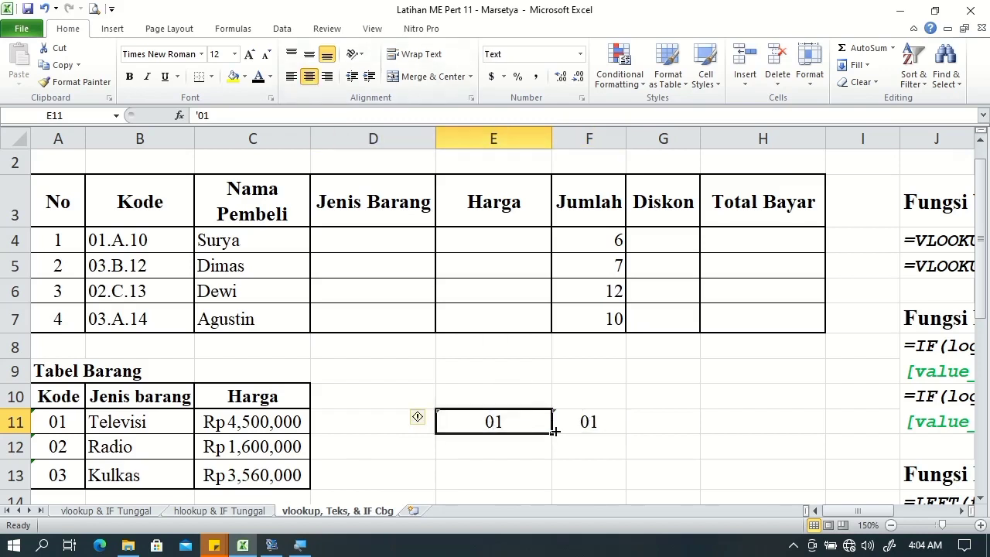
click(584, 425)
click(510, 418)
drag(552, 424, 586, 421)
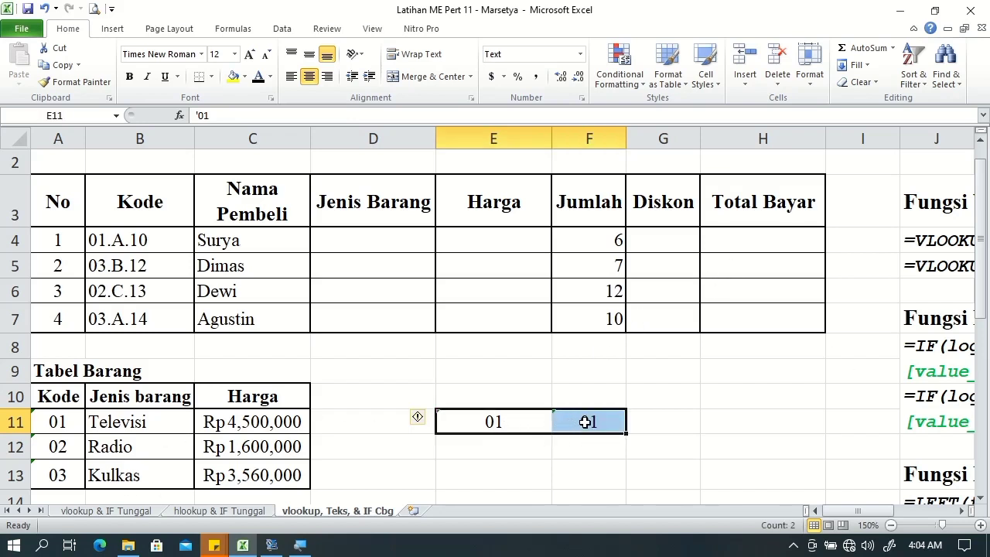
key(Delete)
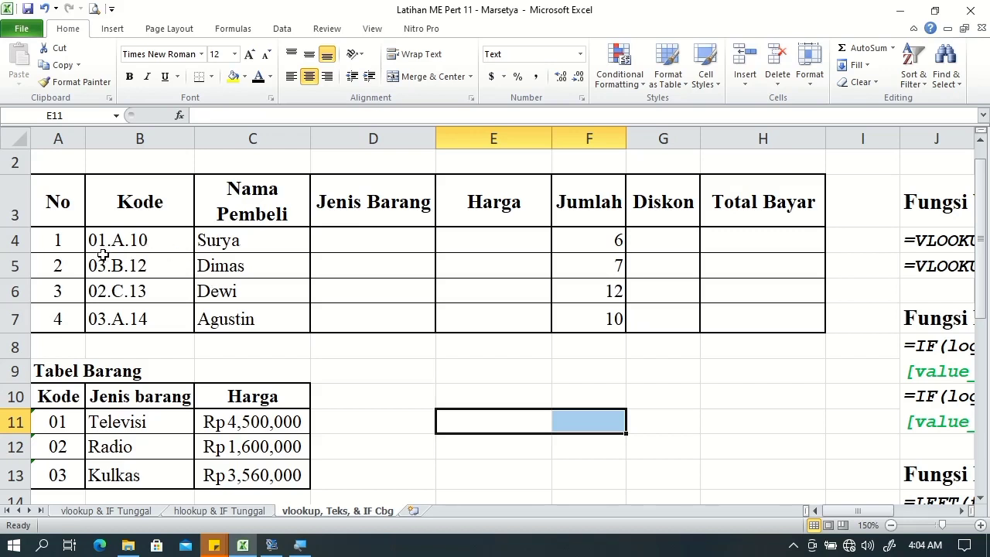
click(72, 428)
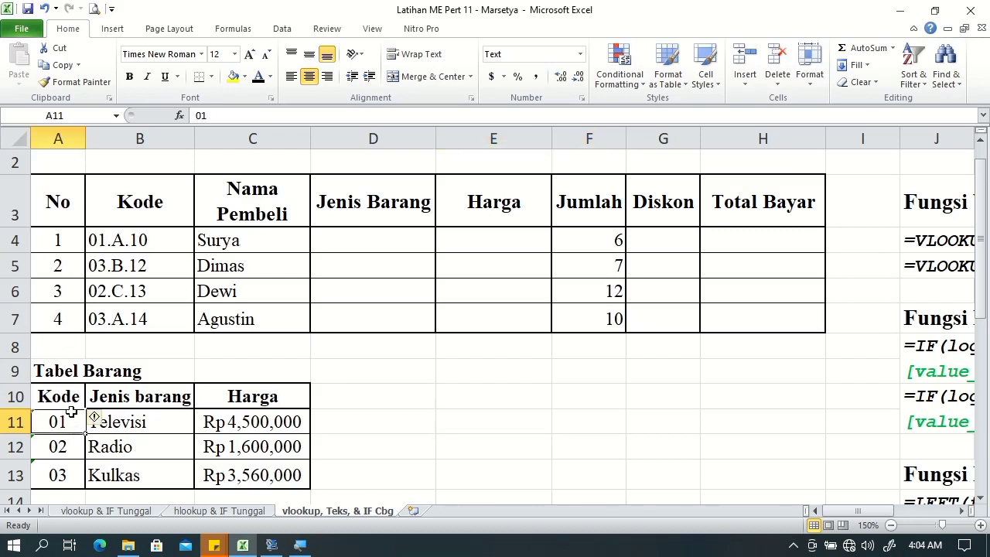
click(108, 249)
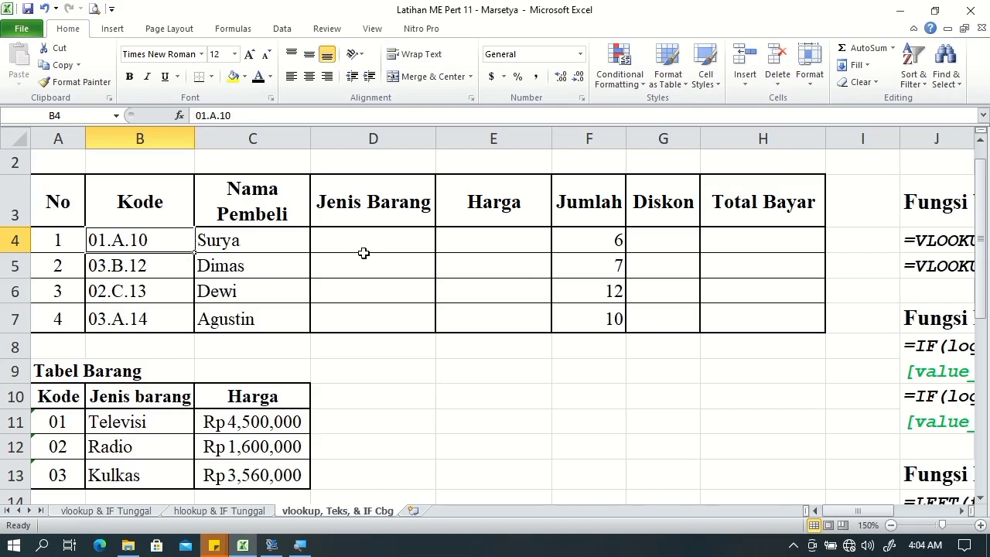
In D4, begin =VLOOKUP(LEFT(B4,2), after correcting a mistyped HL start
click(342, 241)
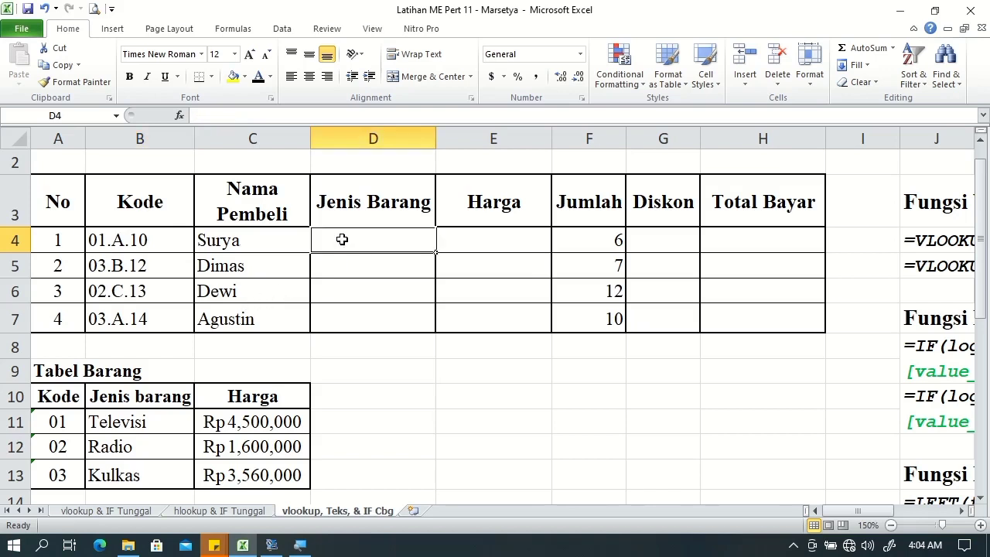
text(=)
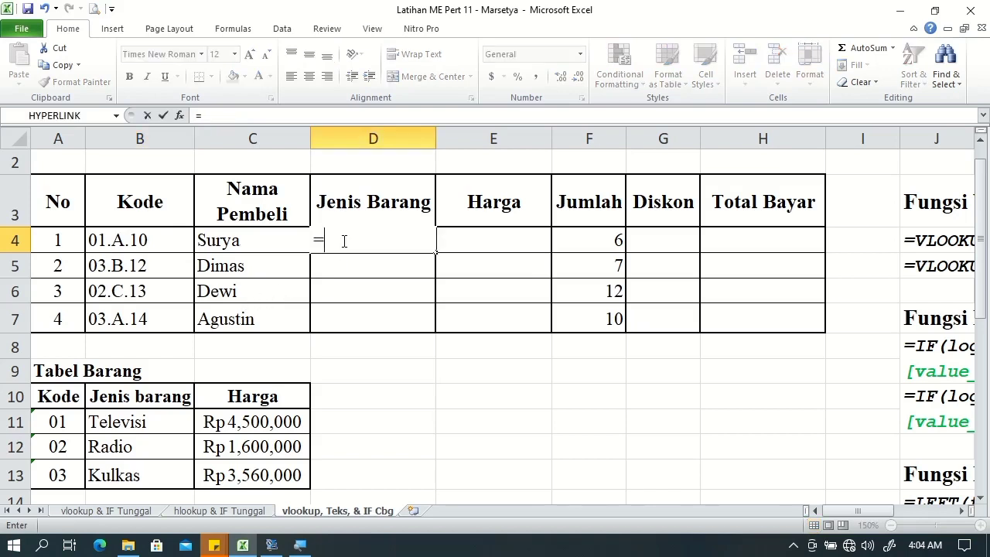
text(h)
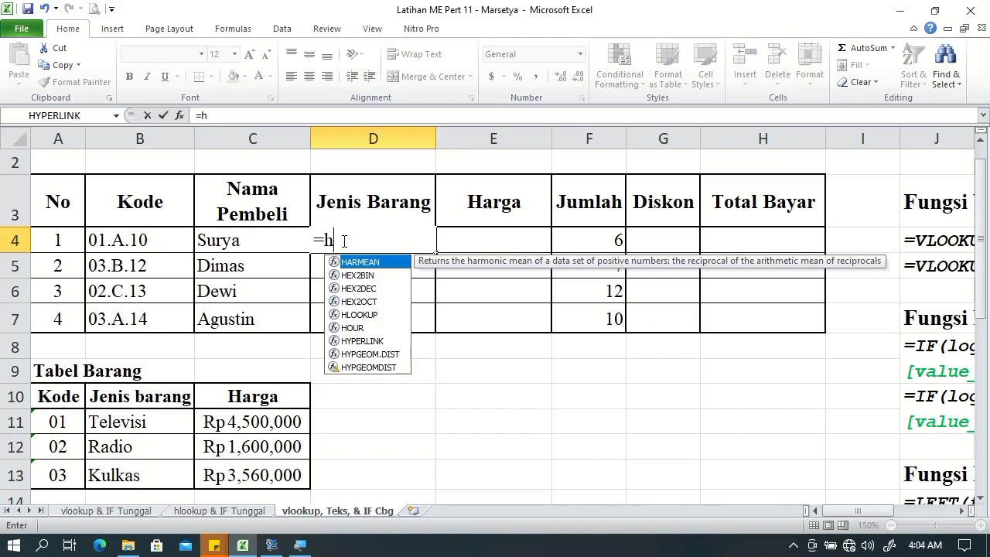
text(l)
key(BackSpace)
key(BackSpace)
text(v)
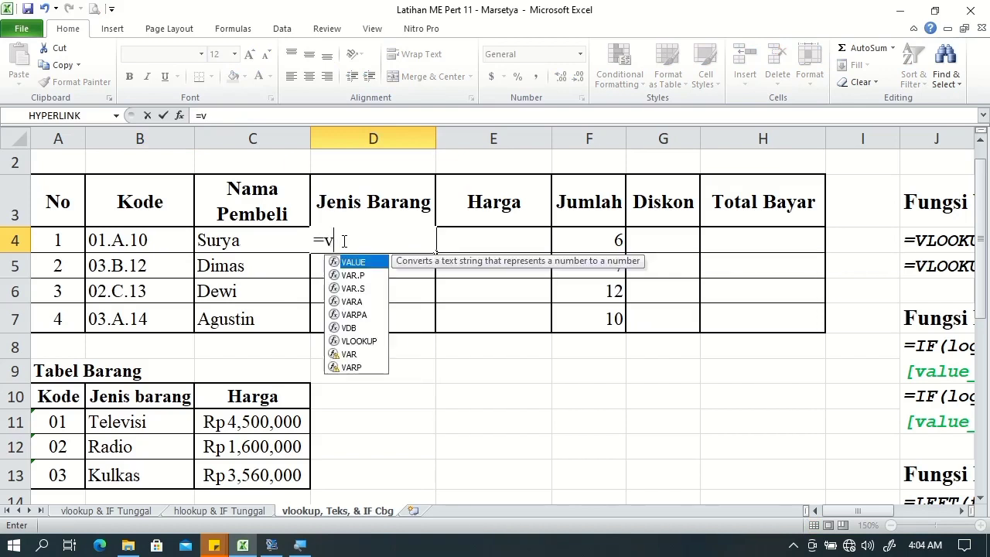
text(l)
key(Tab)
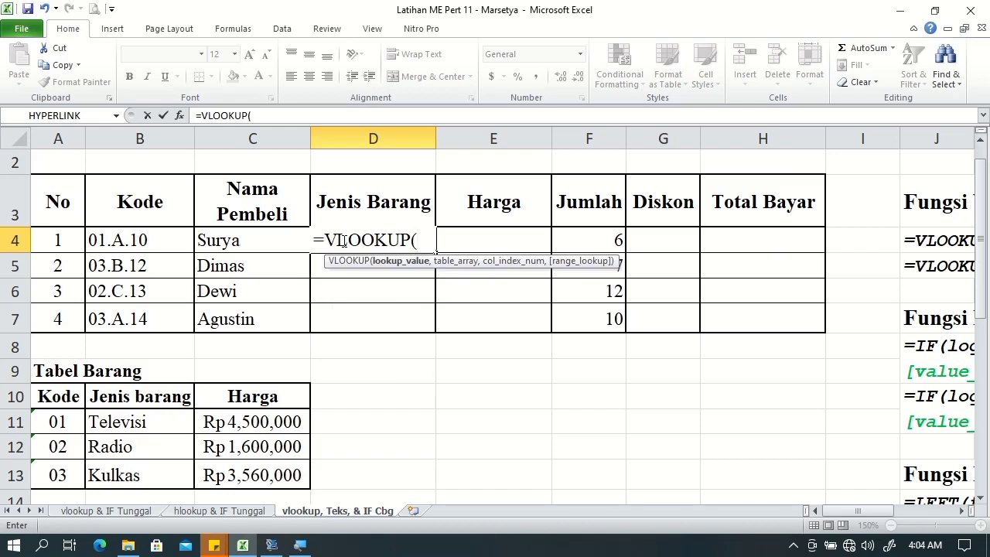
text(l)
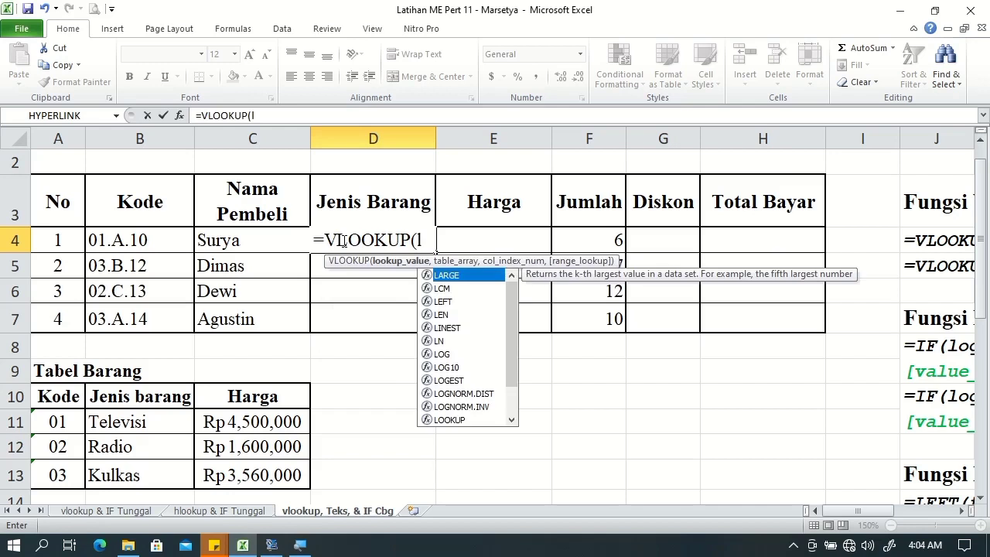
text(e)
key(Tab)
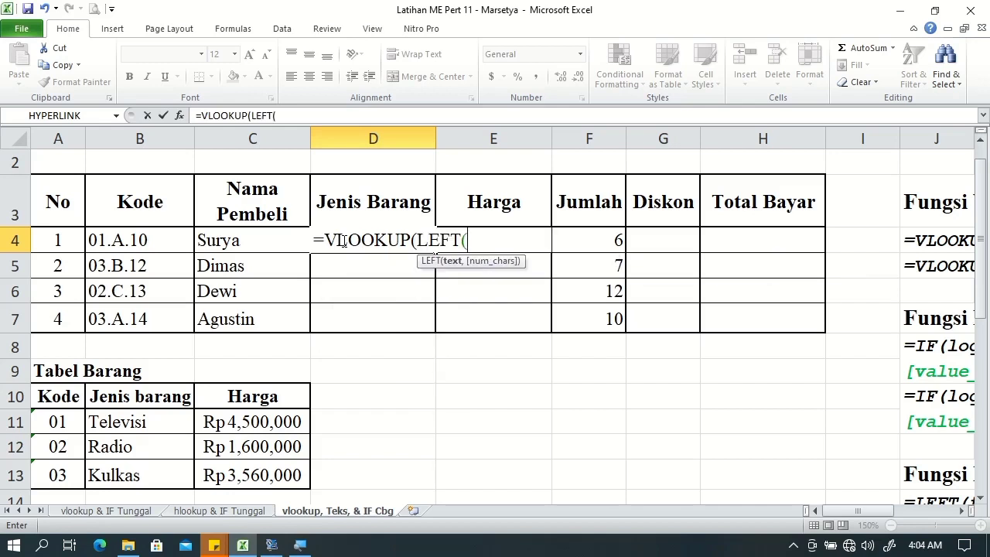
click(171, 246)
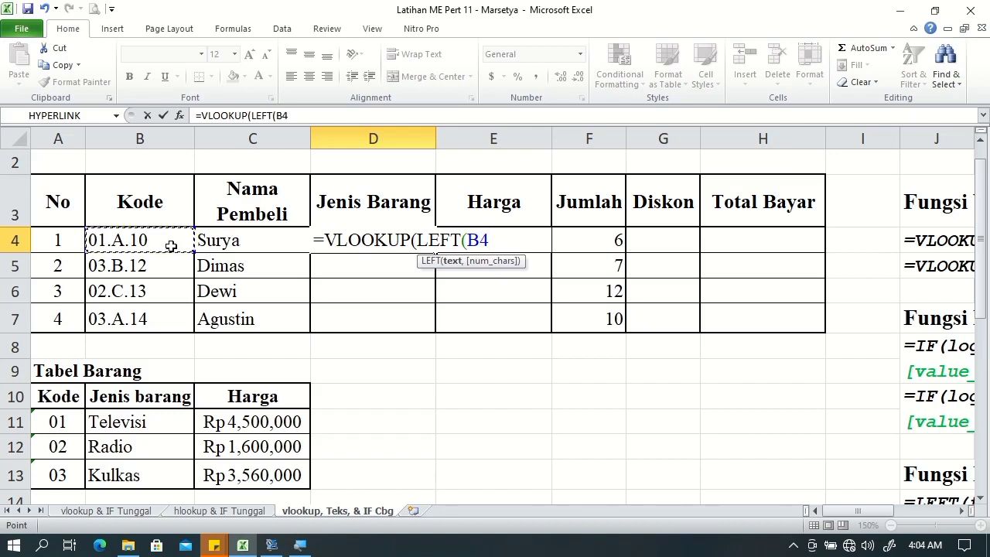
text(,)
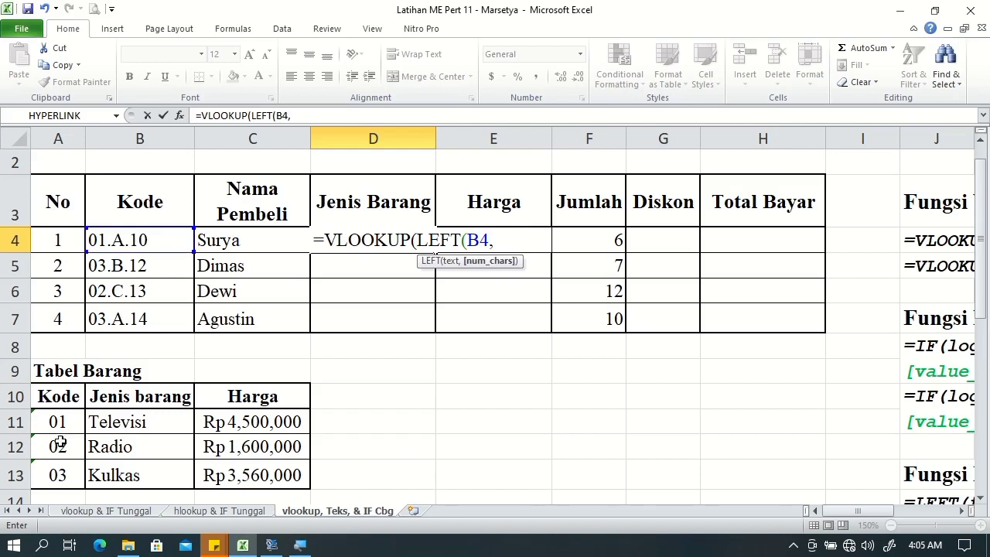
text(2))
text(,)
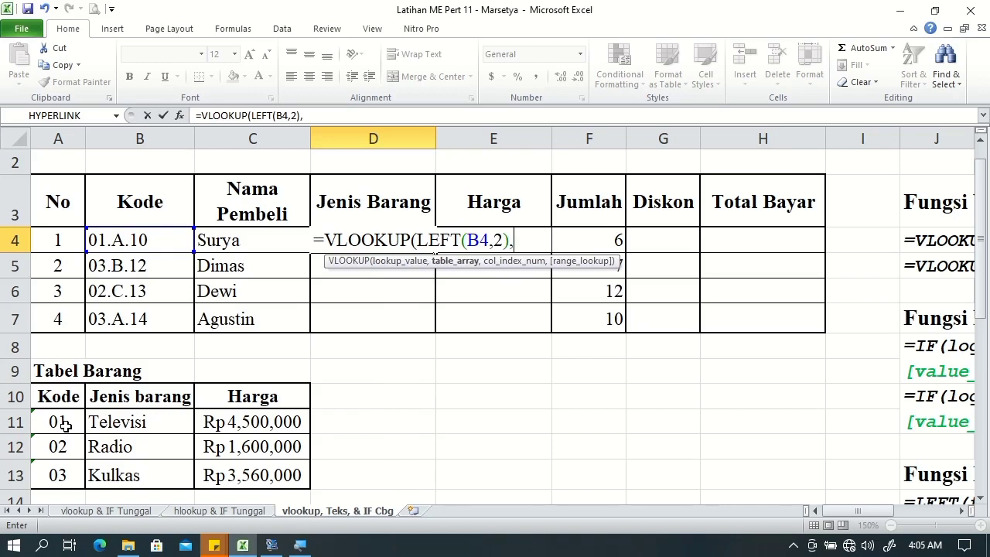
Complete it with range $A$11:$B$13 and column 2, accepting Excel's correction so D4 shows Televisi
click(60, 422)
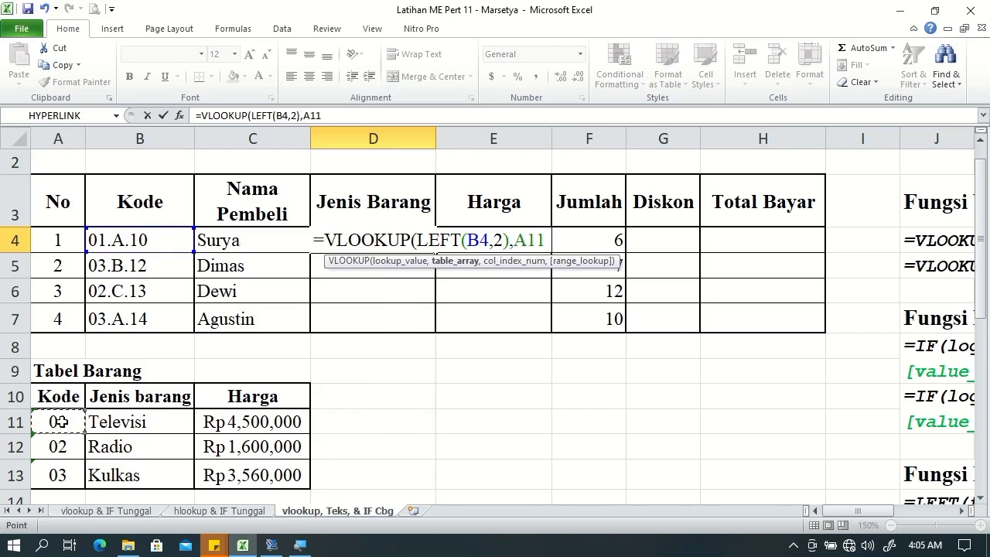
drag(60, 421, 114, 480)
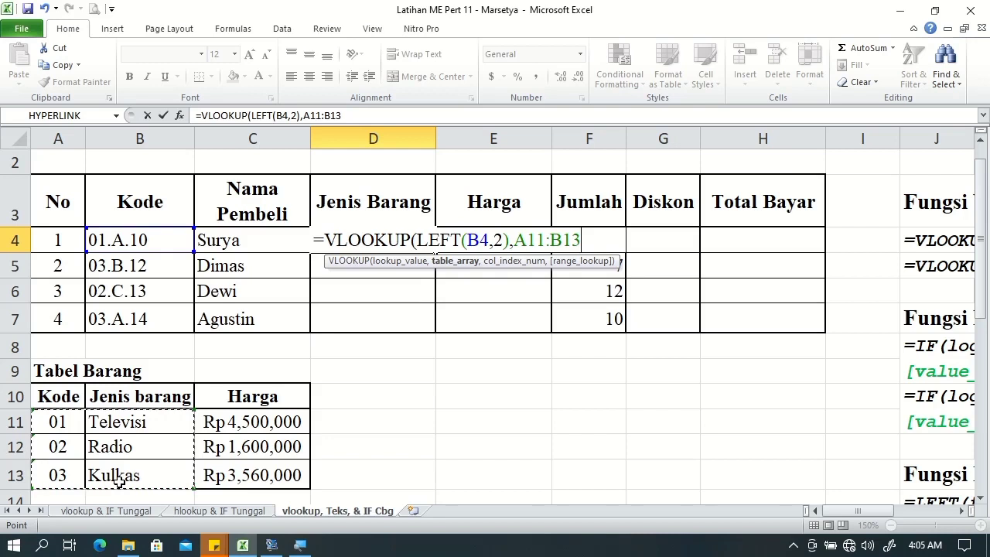
key(F4)
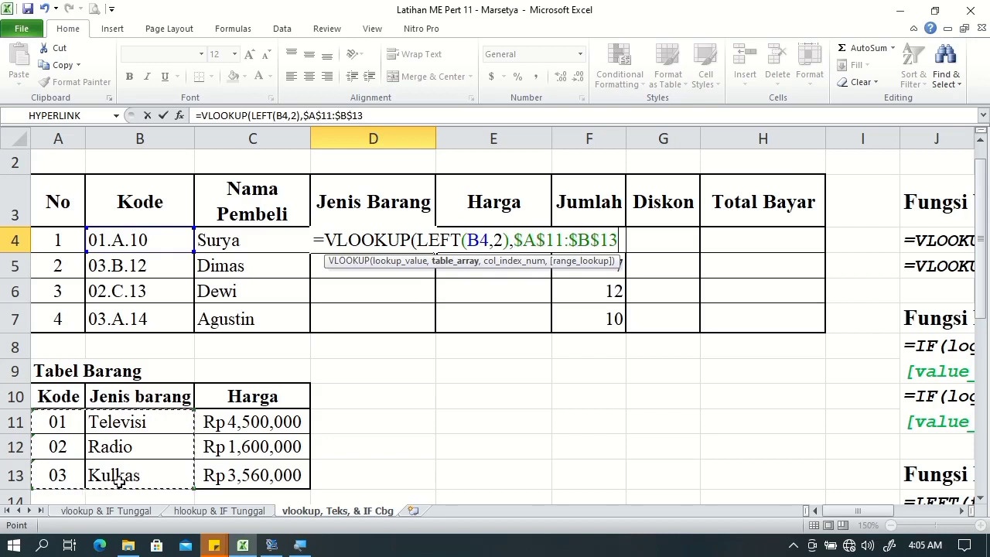
text(,)
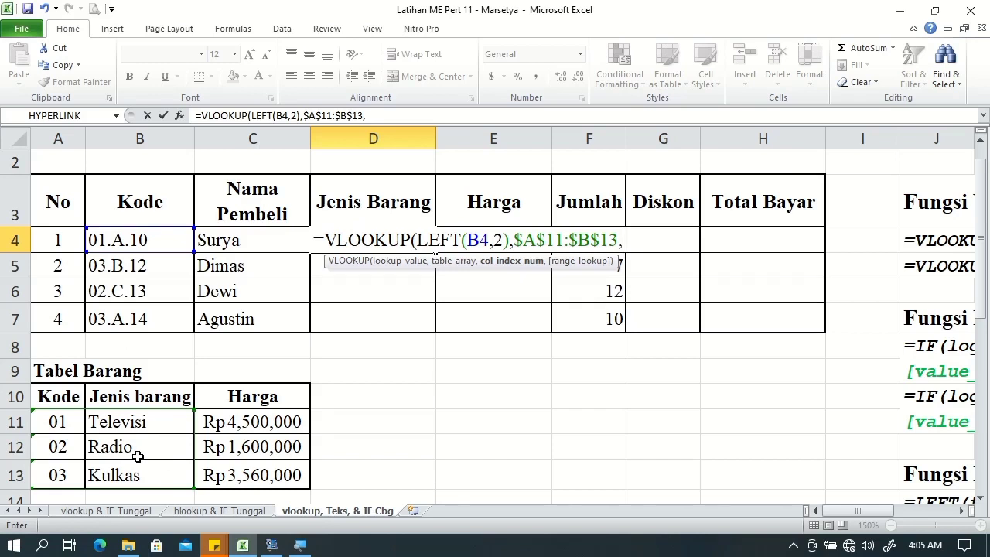
text(2)
key(Return)
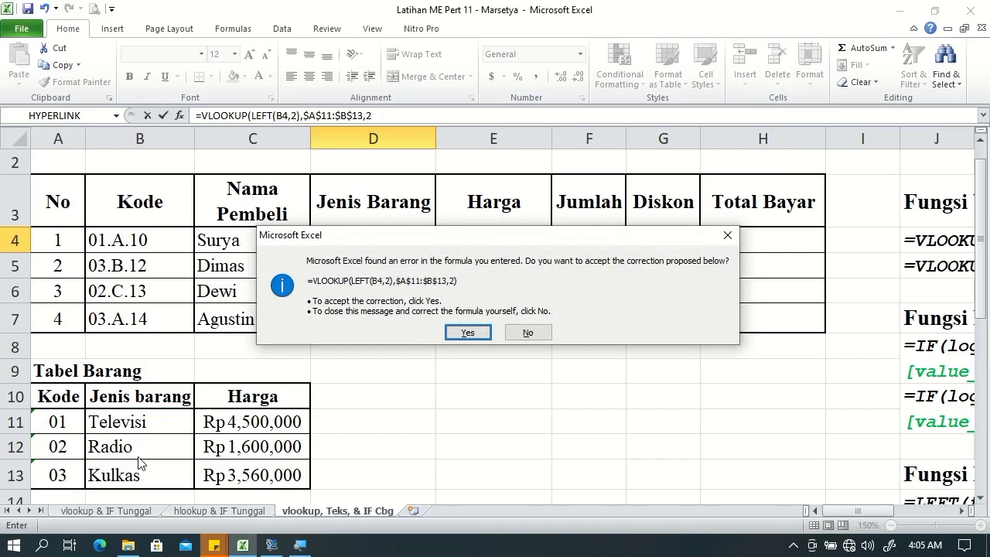
click(467, 333)
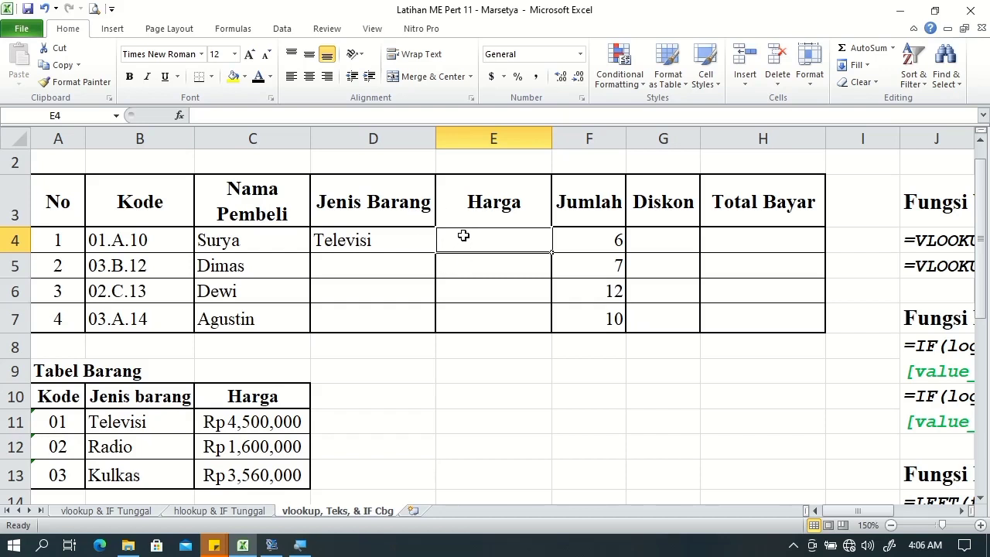
In E4, start a VLOOKUP keyed on LEFT(B4,2), the Kode's first two characters
text(=vl)
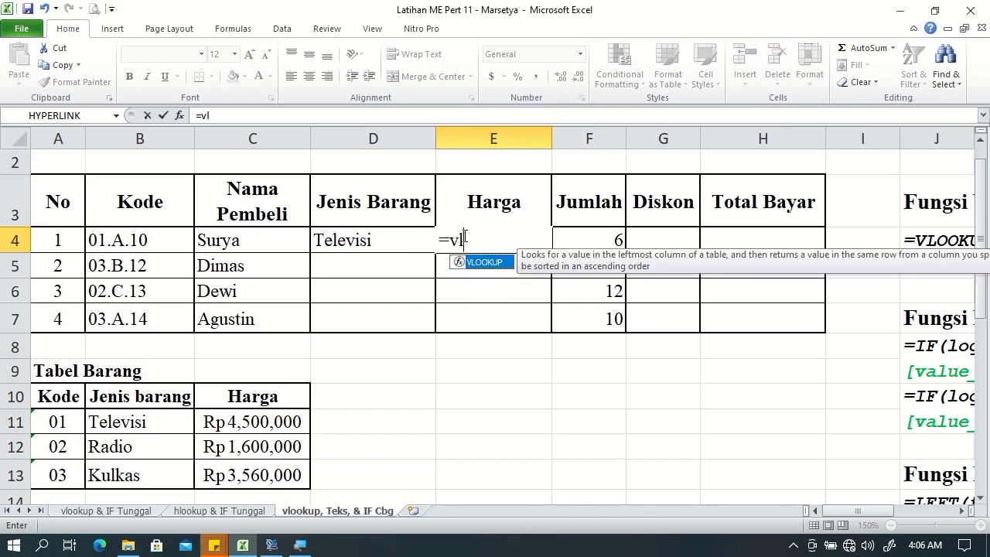
key(Tab)
text(e)
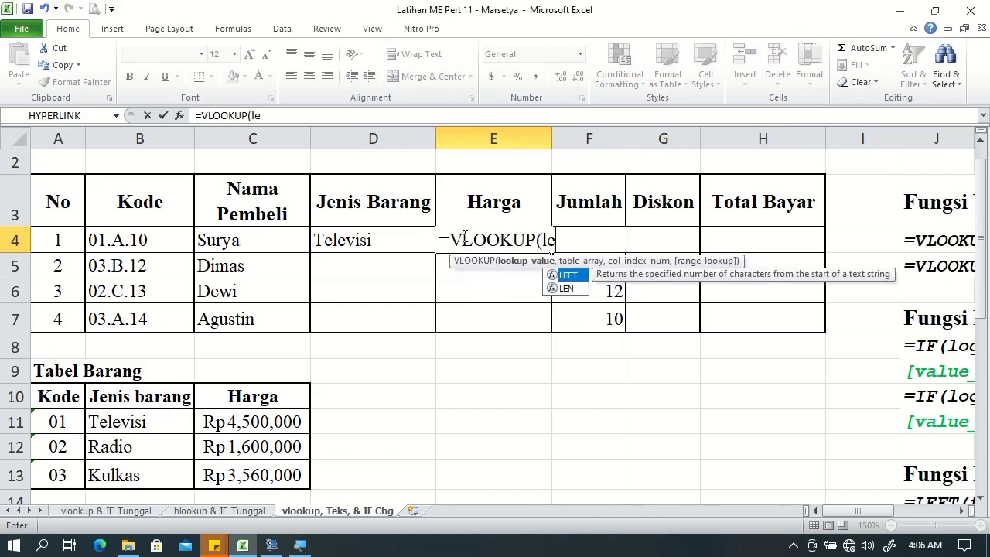
key(Tab)
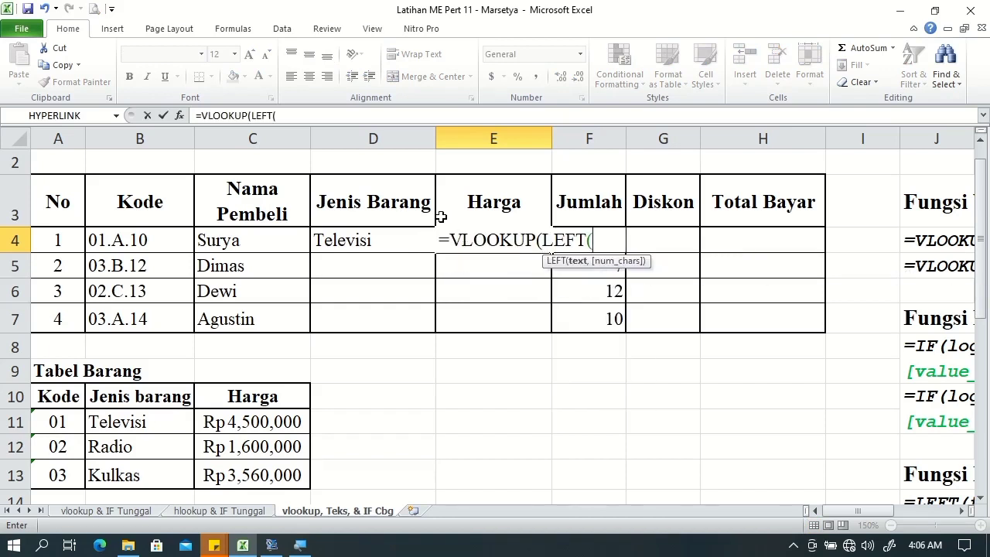
click(171, 241)
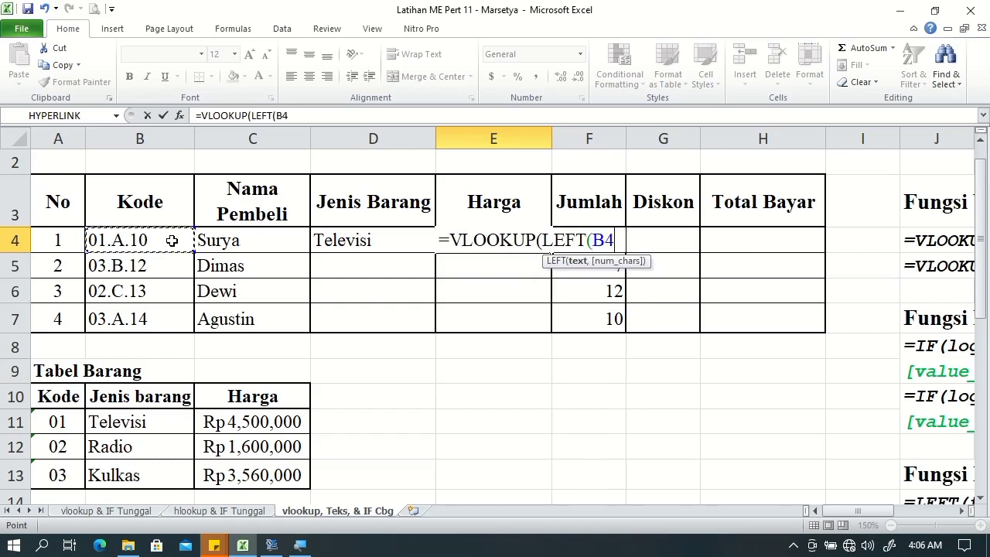
text(,)
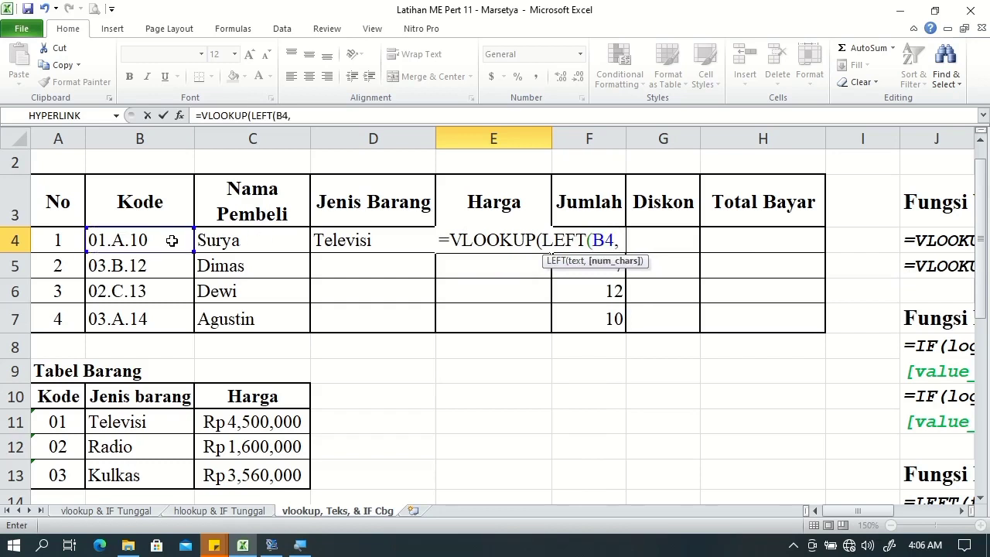
text(2)
text(),)
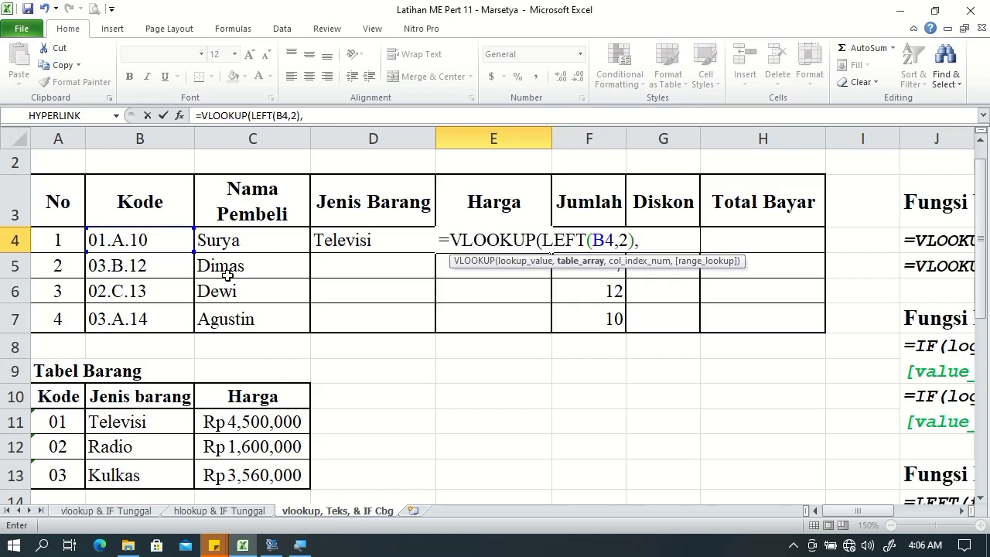
Complete the lookup with absolute range $A$11:$C$13 and column 3, accepting Excel's correction
click(48, 421)
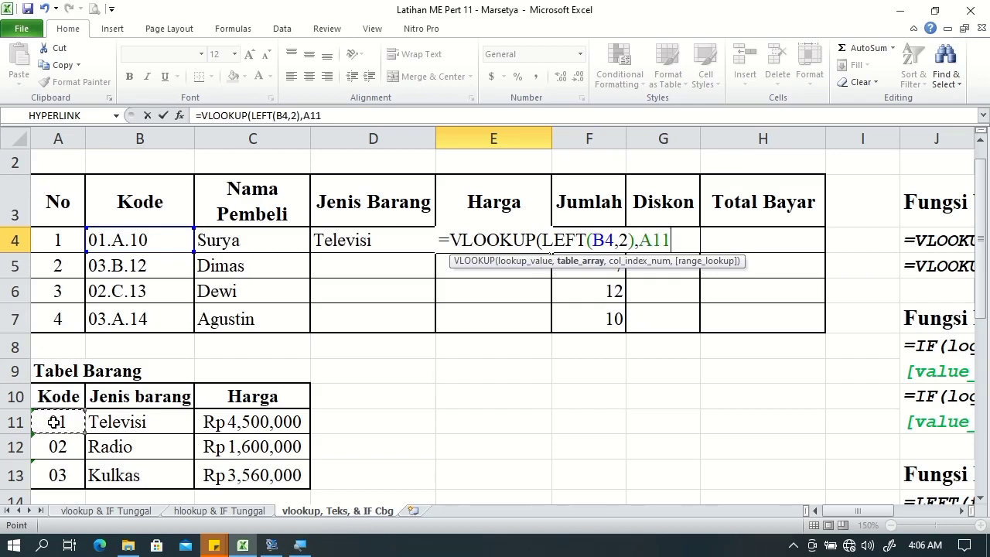
shift+click(277, 473)
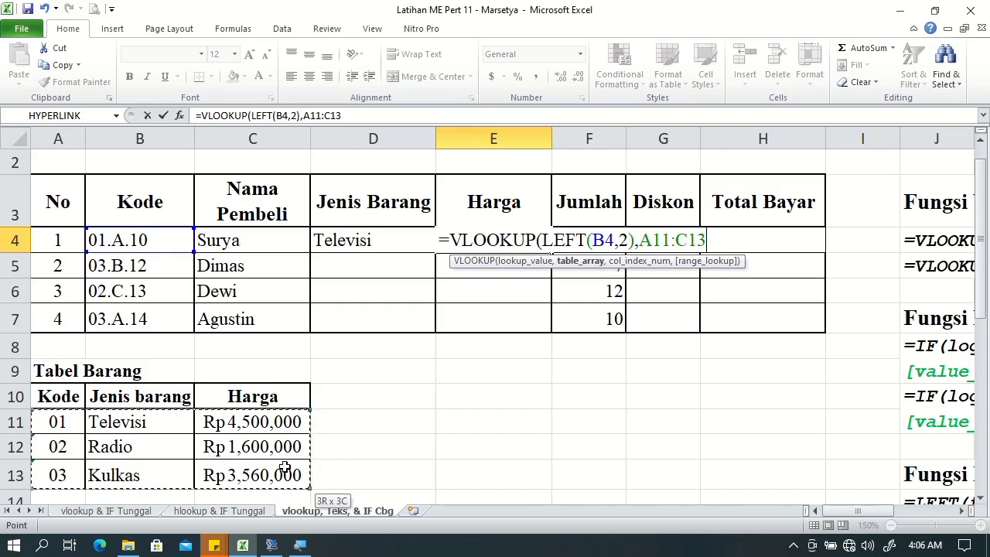
key(F4)
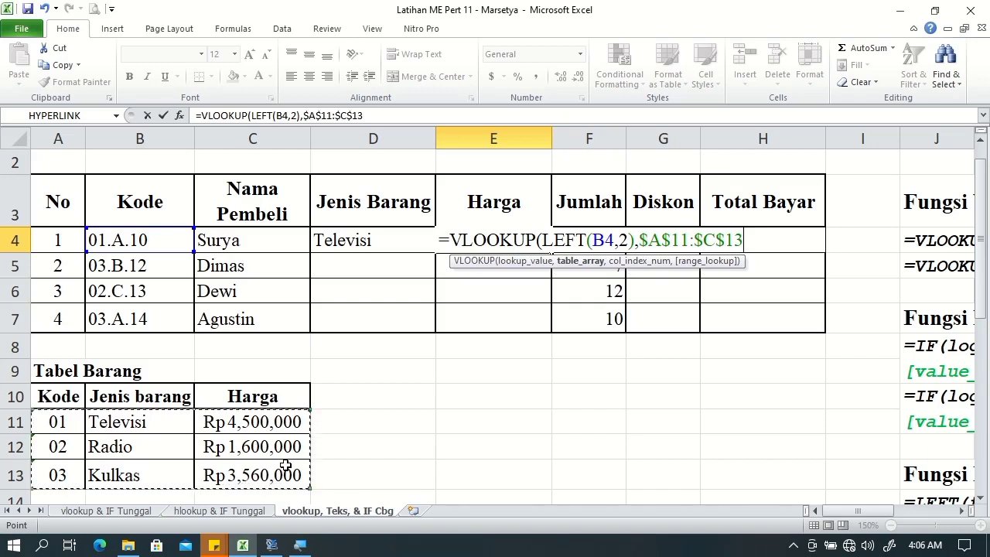
text(,)
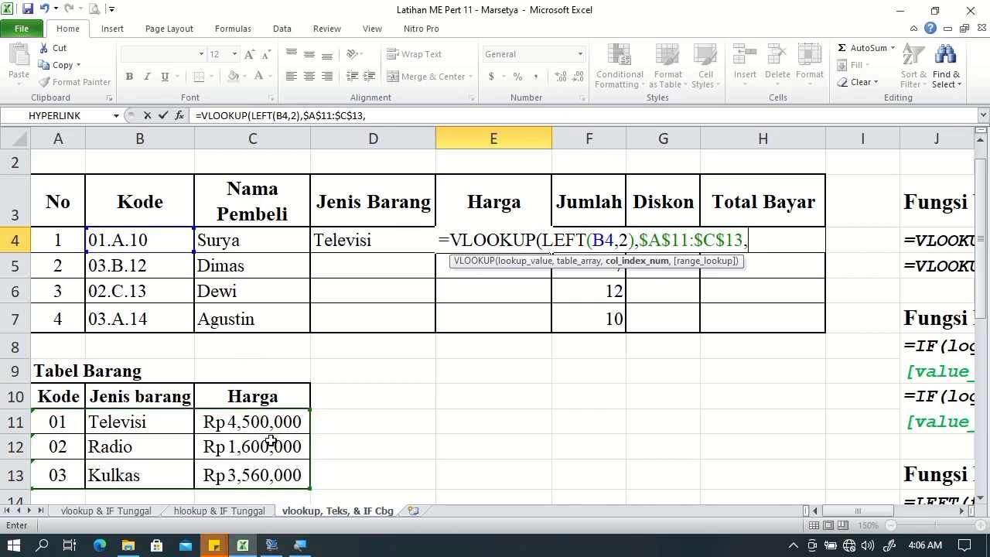
text(3)
key(Return)
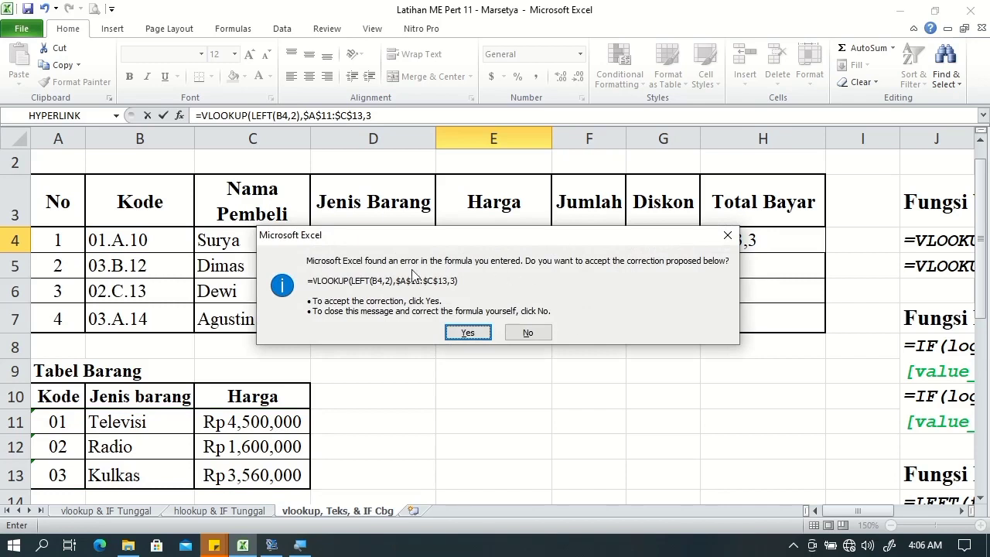
click(470, 334)
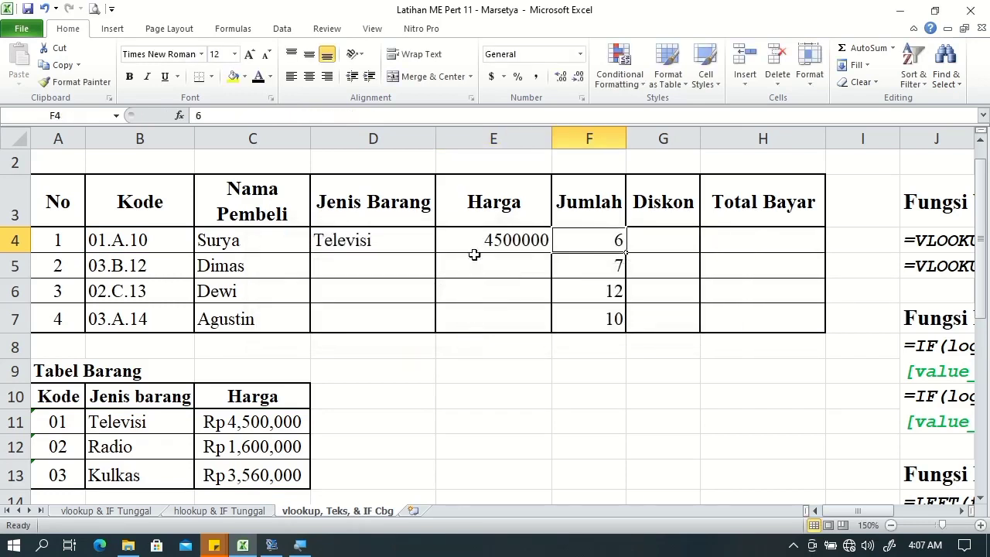
click(457, 244)
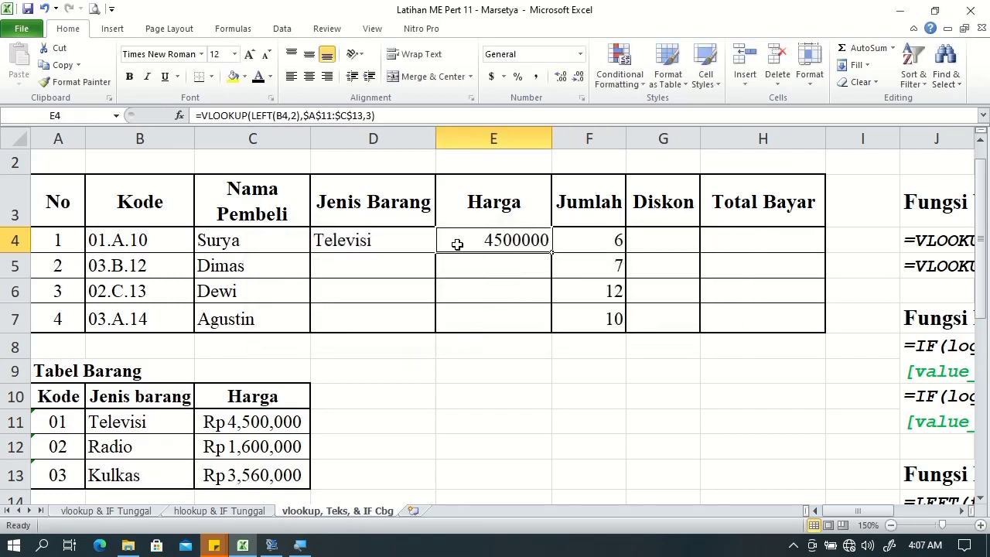
Format E4 as Accounting with 0 decimal places and the Rp Indonesian symbol, showing Rp4,500,000
click(507, 79)
click(569, 184)
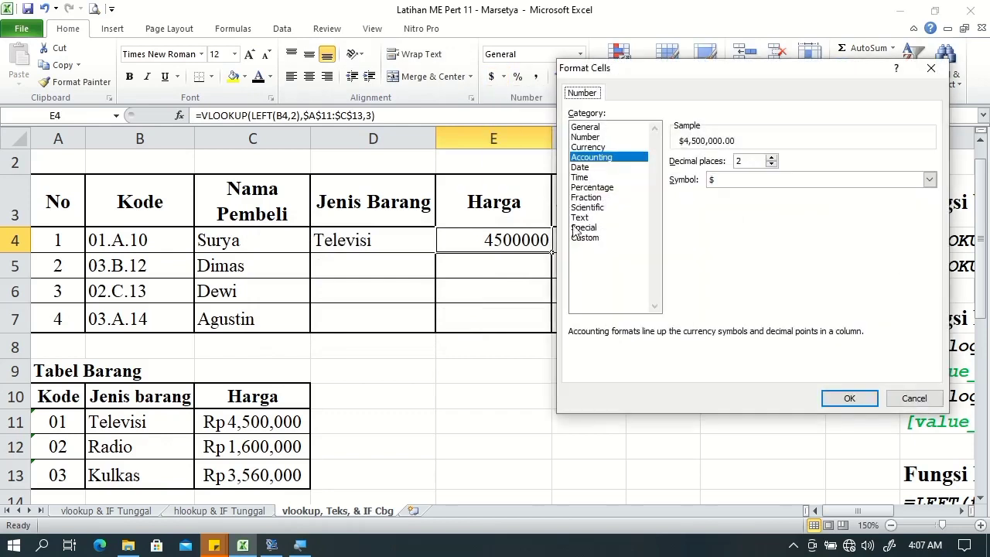
click(771, 164)
click(771, 164)
click(929, 180)
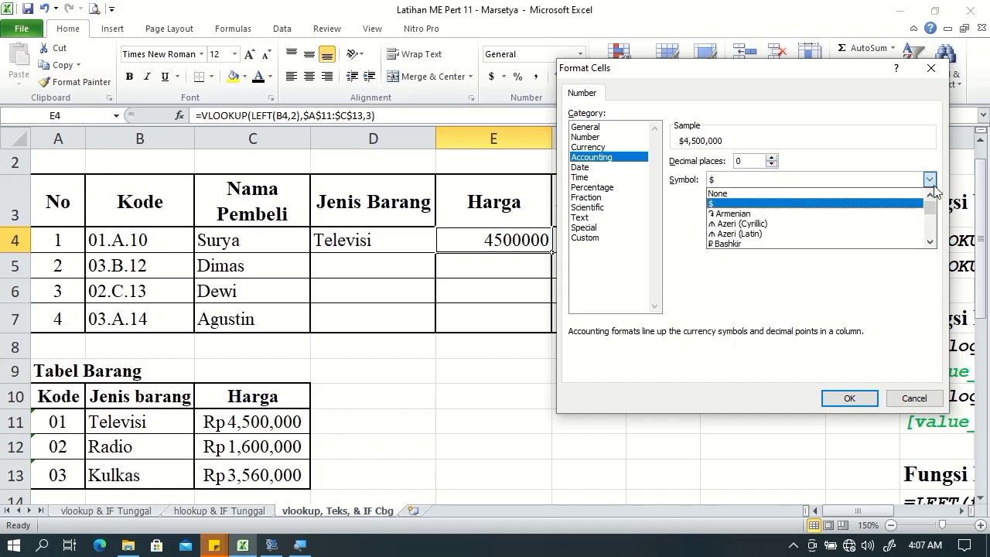
scroll(929, 213, down, 5)
scroll(929, 215, down, 3)
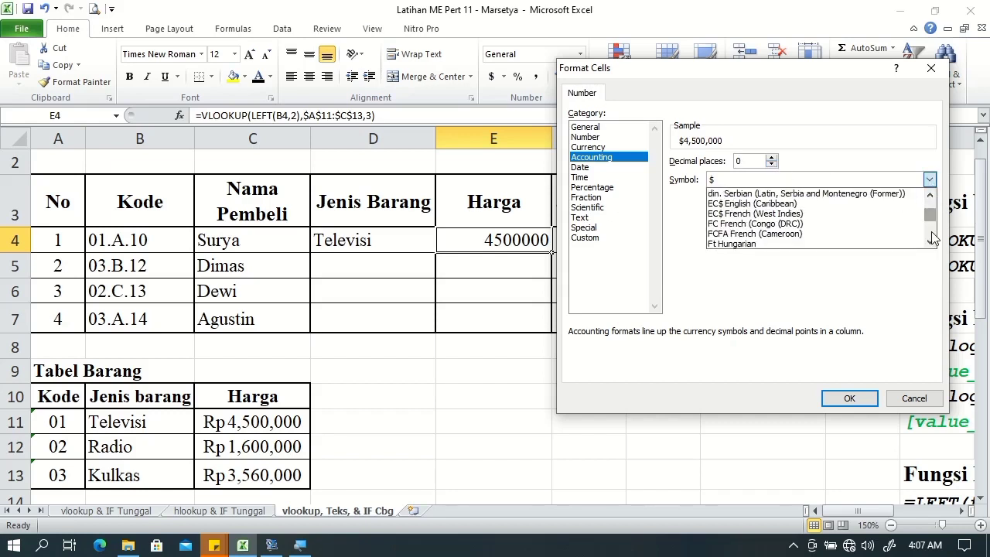
drag(930, 243, 930, 243)
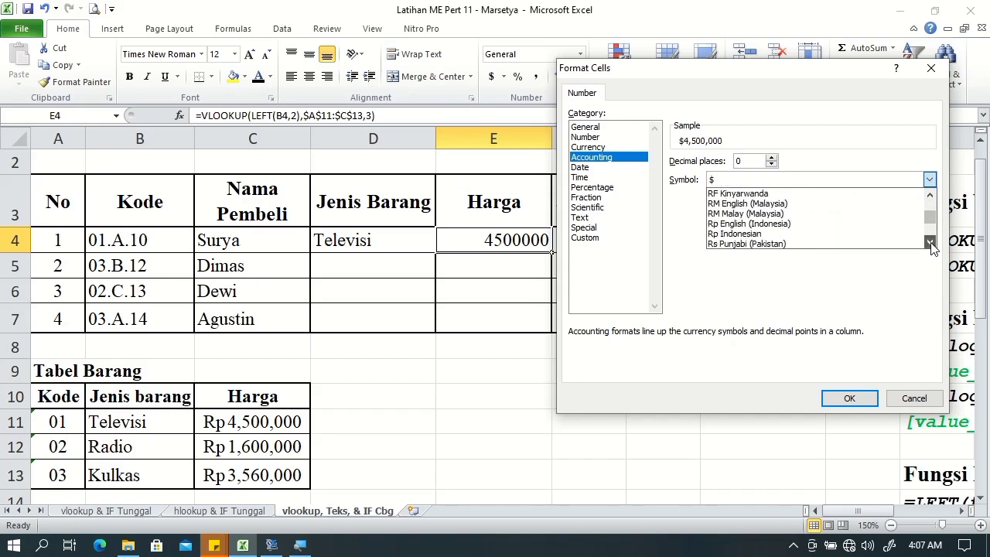
click(913, 234)
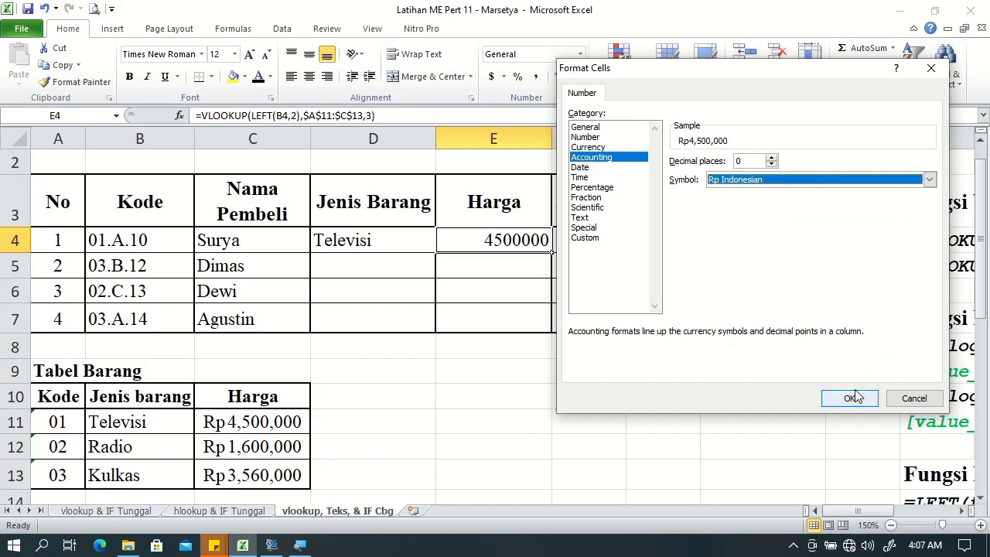
click(855, 392)
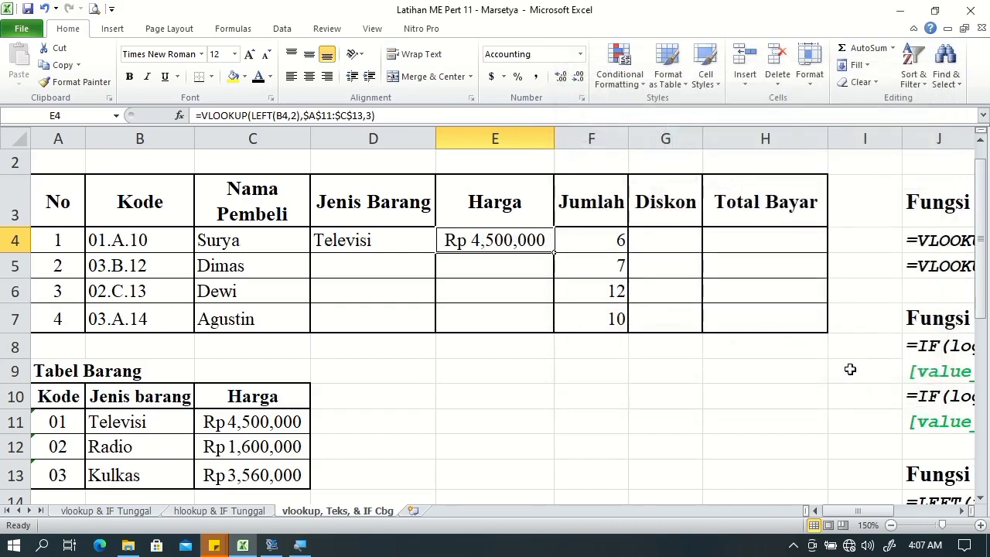
Fill the D4:E4 lookups down to row 7 and confirm the range's borders in Format Cells
mouse_move(424, 244)
mouse_down()
mouse_move(533, 243)
mouse_move(551, 329)
mouse_up()
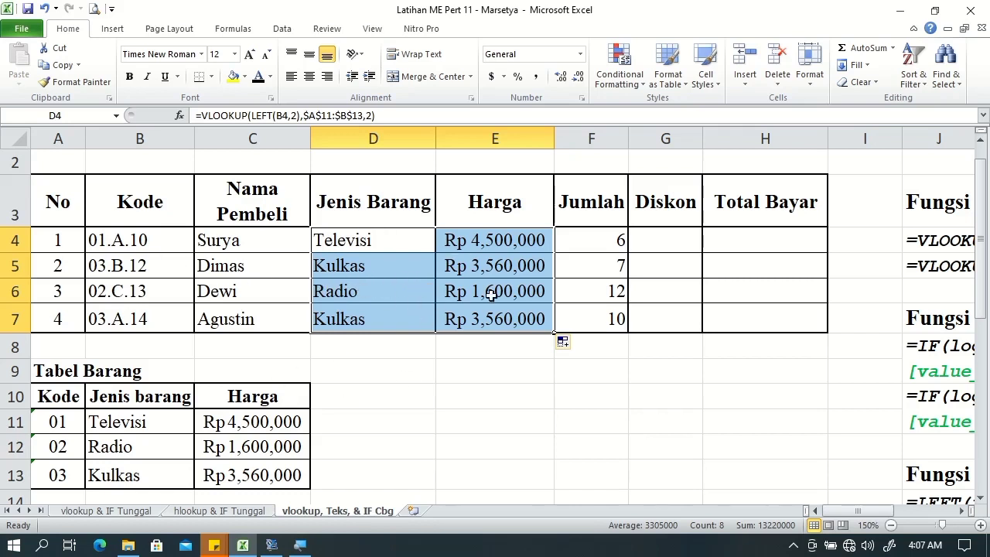
right_click(486, 318)
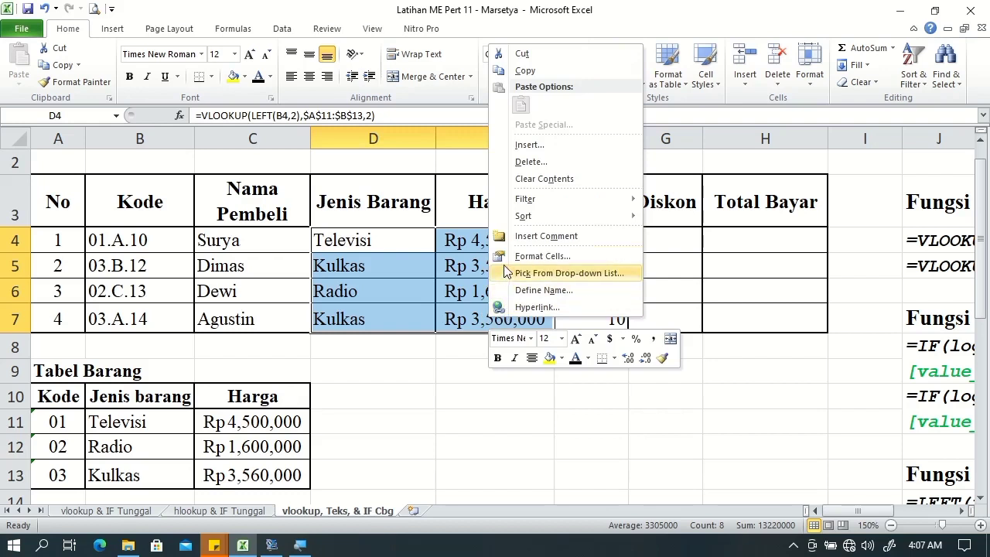
click(528, 258)
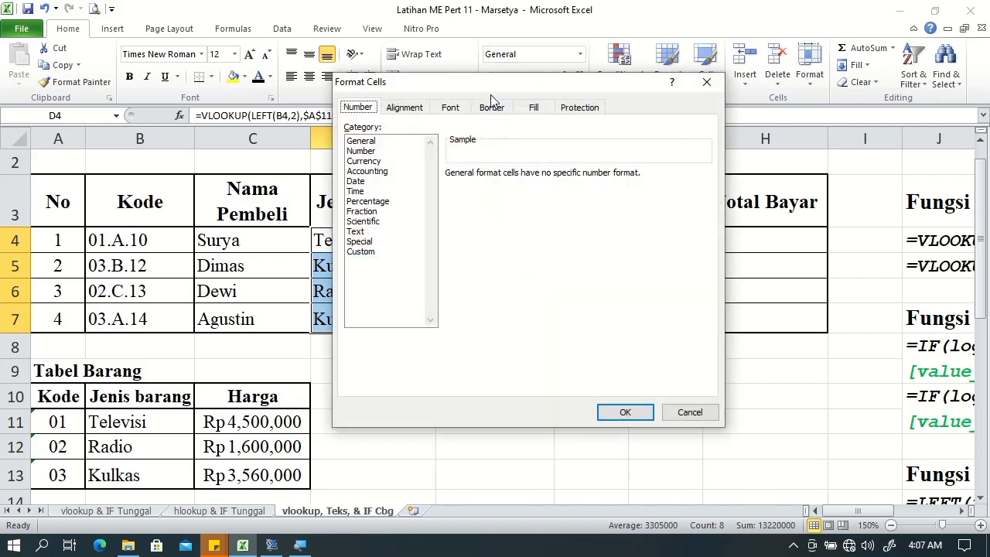
click(494, 108)
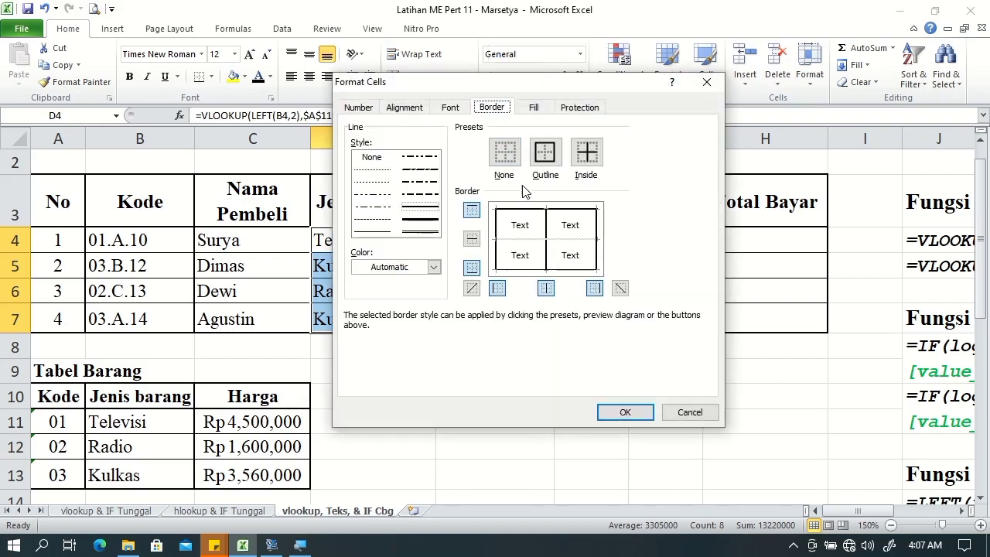
click(625, 411)
click(564, 393)
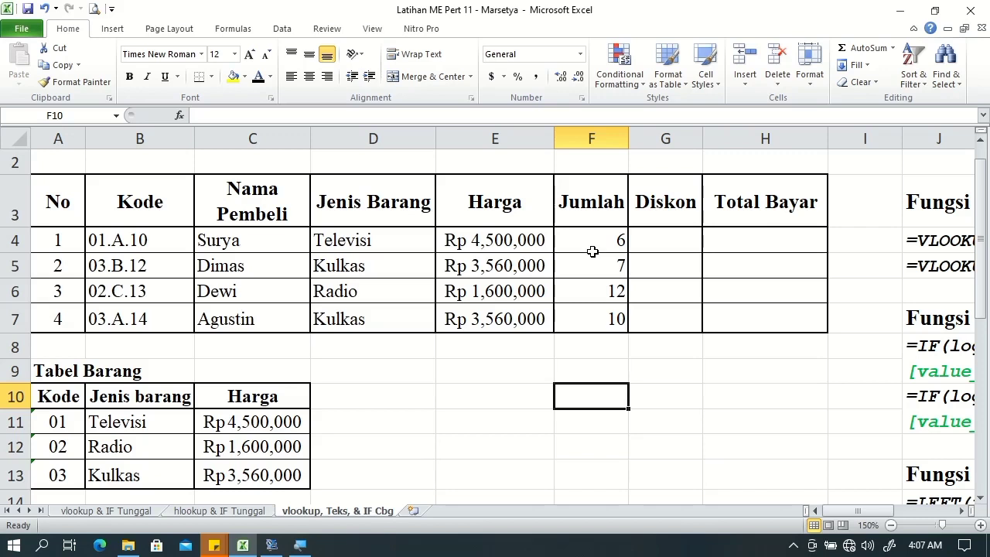
Give Jumlah cells F4:F7 the custom number format # "unit", so values read like 6 unit
click(595, 240)
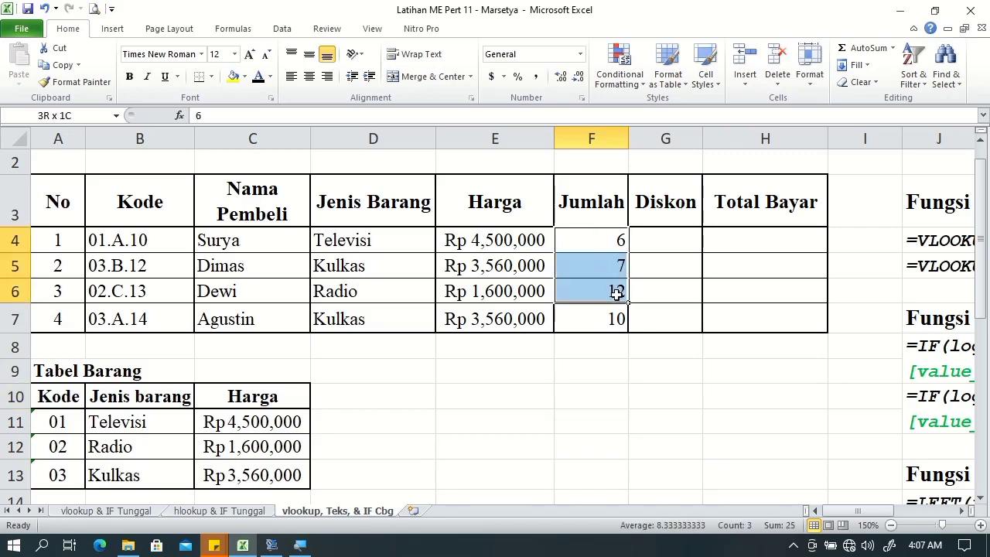
drag(595, 240, 618, 316)
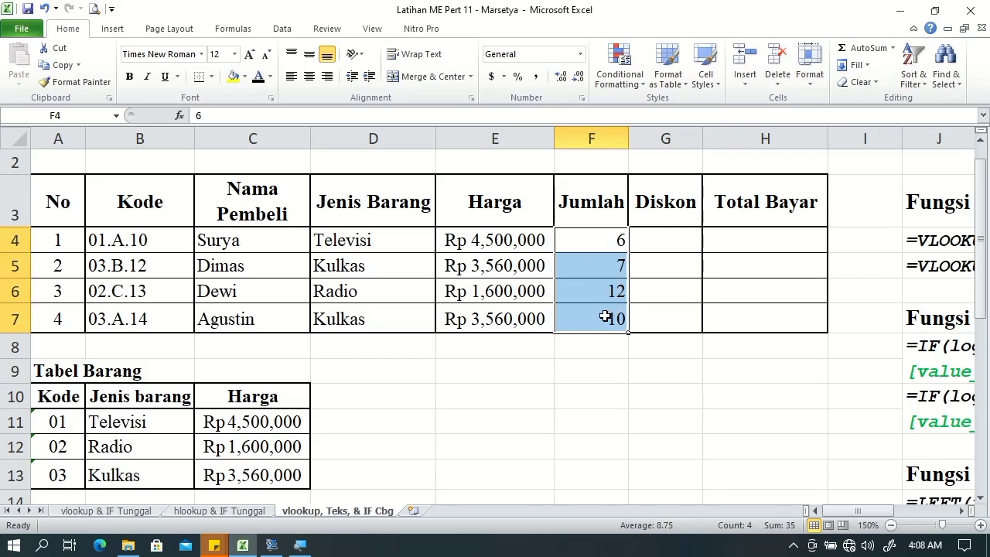
right_click(605, 317)
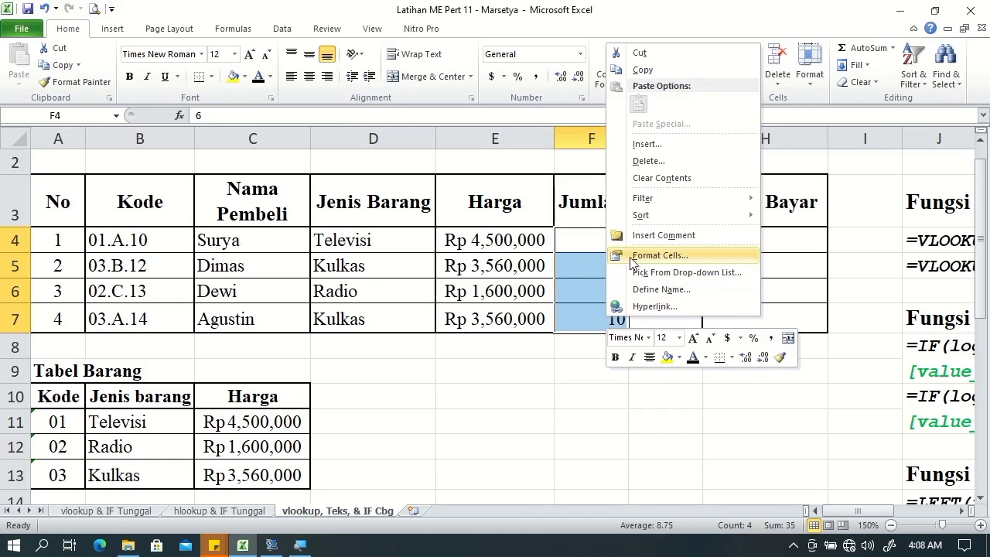
click(628, 257)
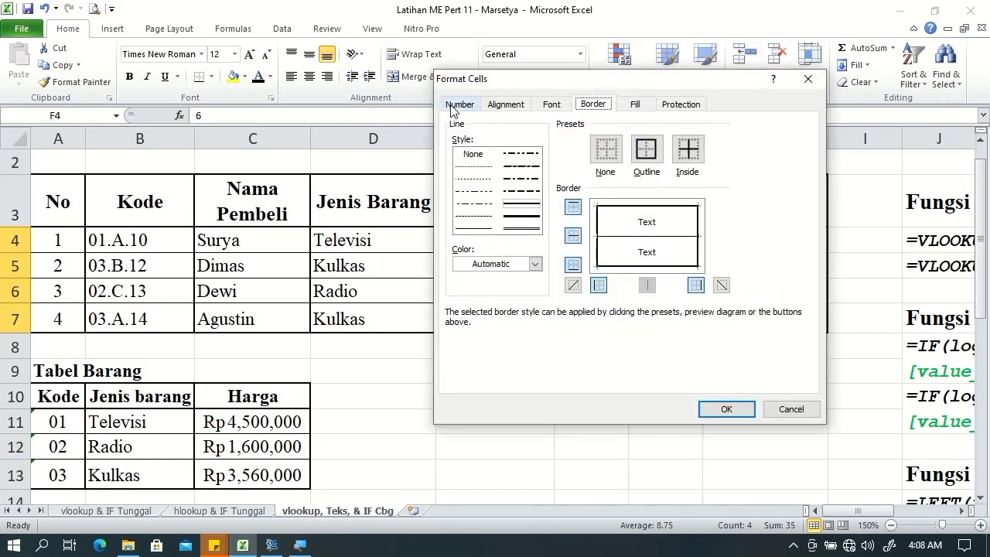
click(450, 103)
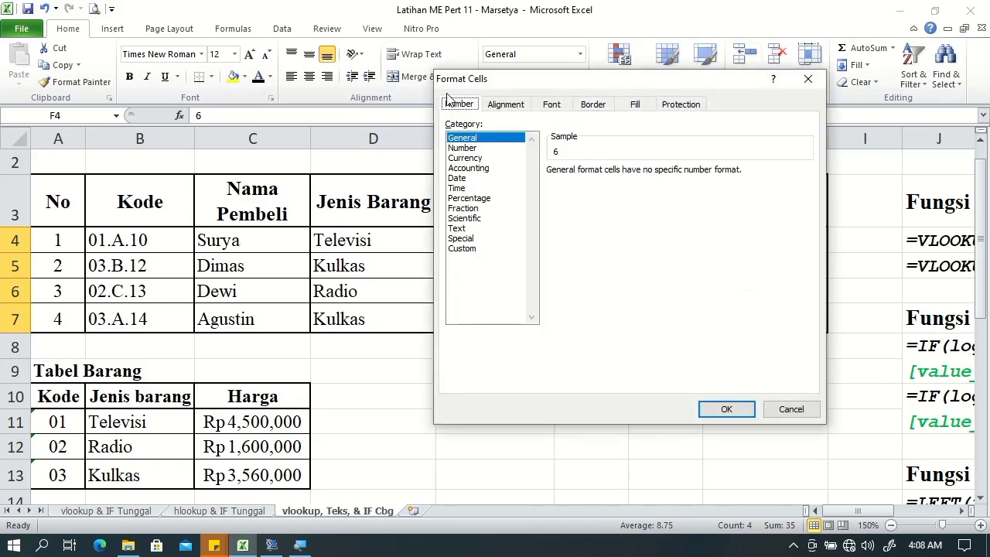
click(468, 248)
key(Tab)
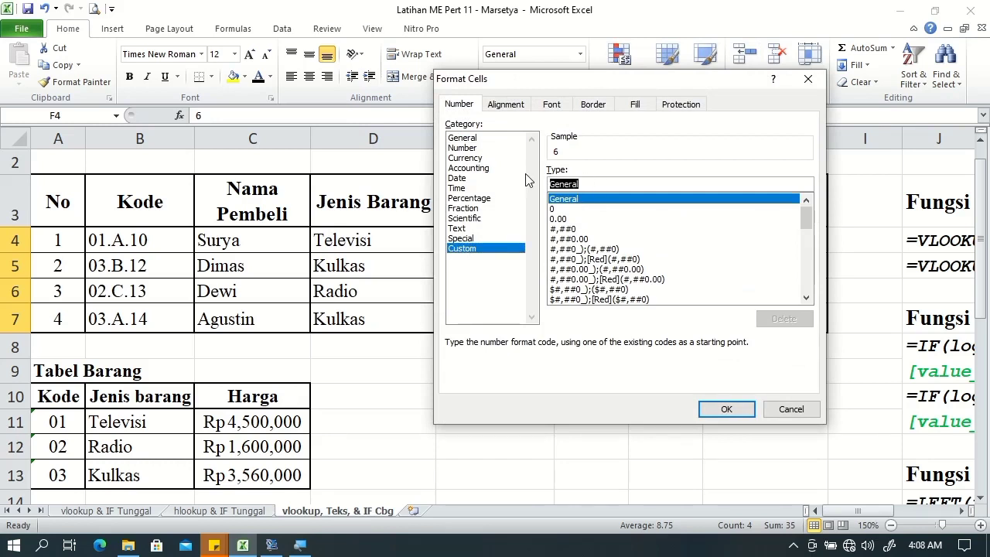
key(BackSpace)
text(# "unit)
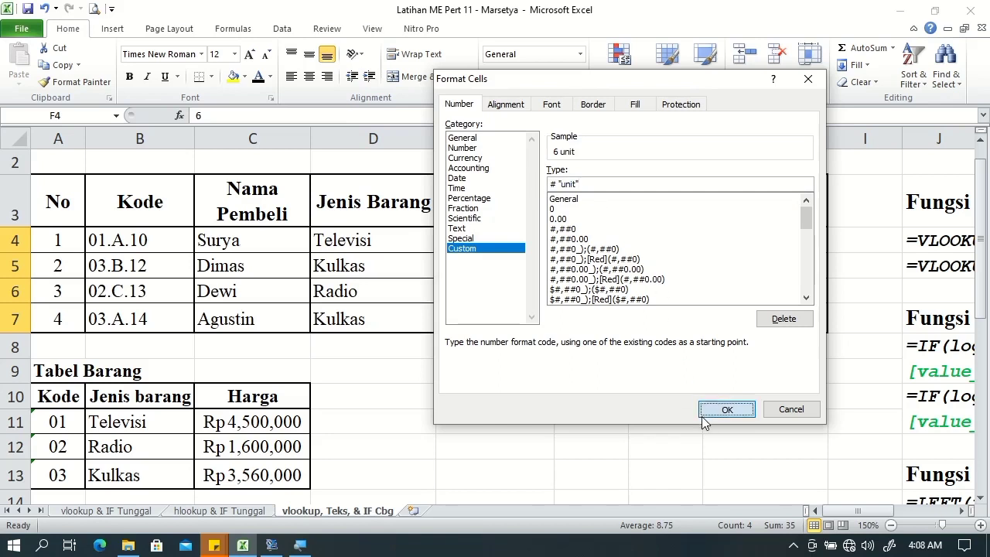
click(723, 409)
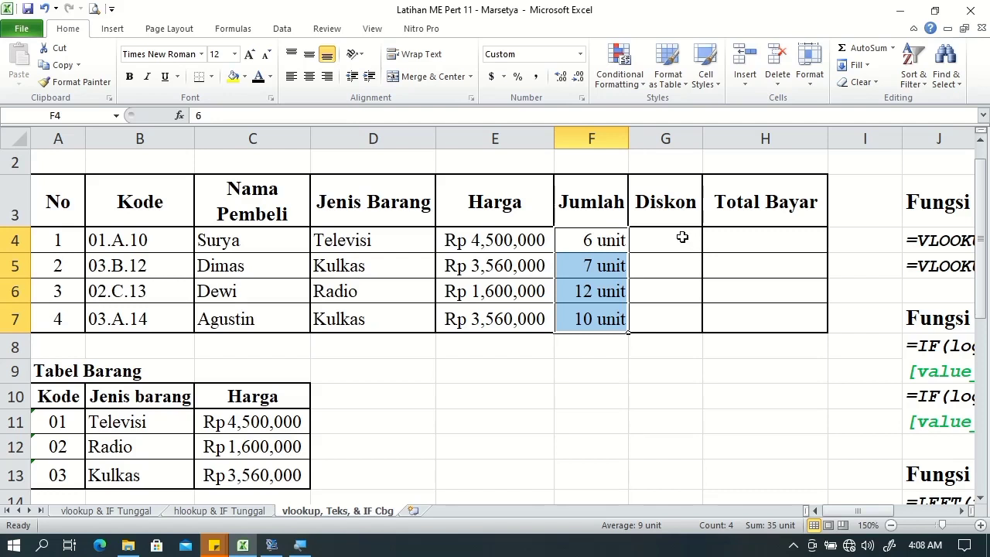
drag(981, 267, 979, 401)
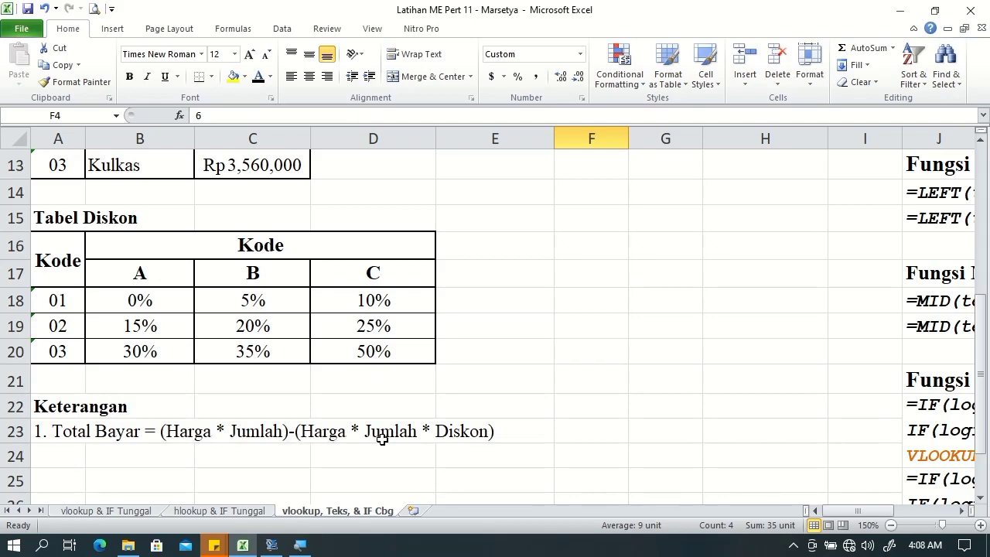
drag(982, 401, 981, 255)
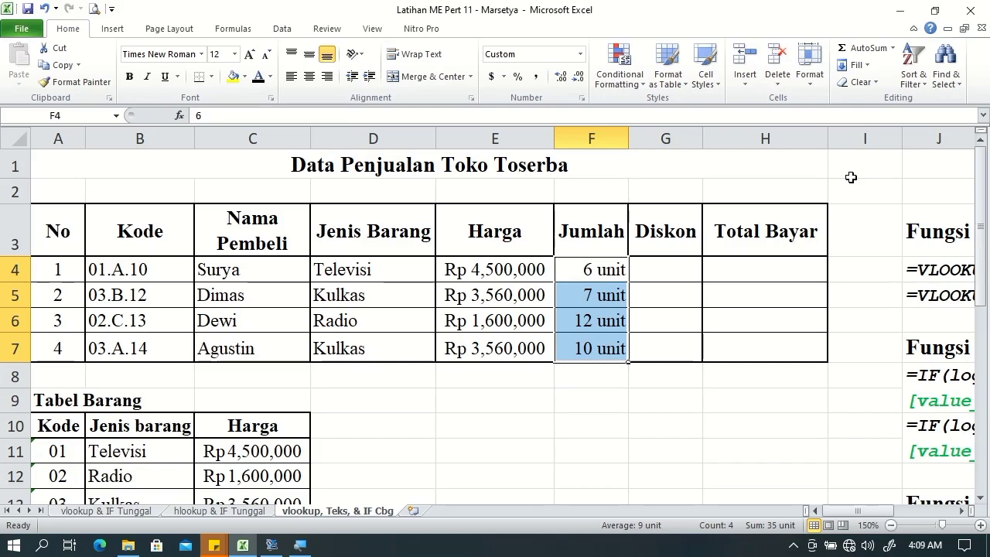
drag(981, 186, 980, 251)
click(116, 399)
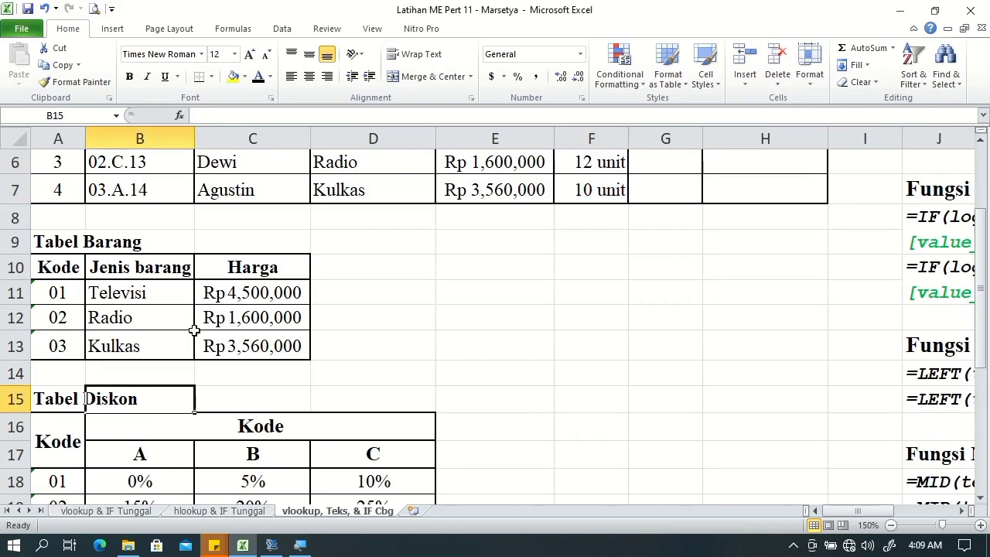
click(62, 397)
drag(984, 287, 984, 334)
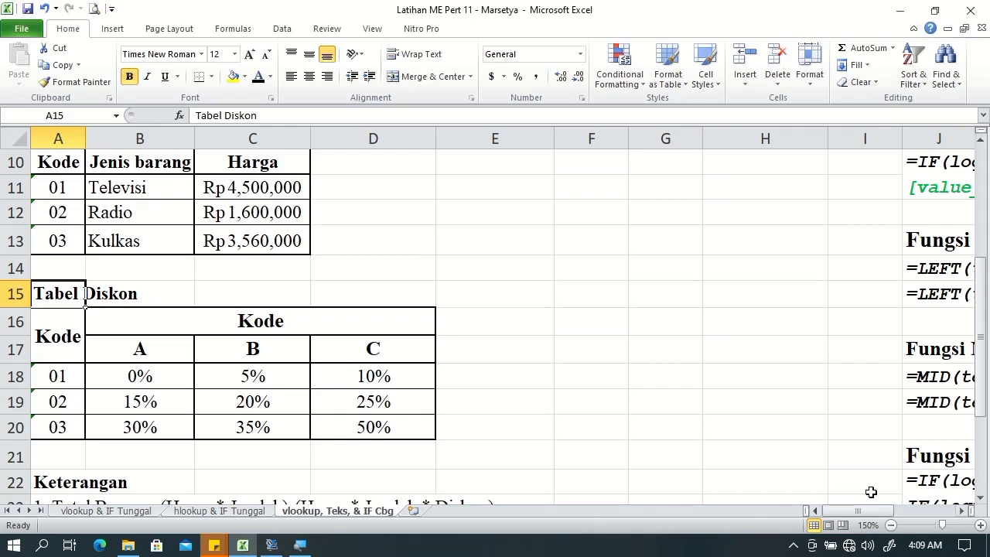
drag(882, 516, 851, 515)
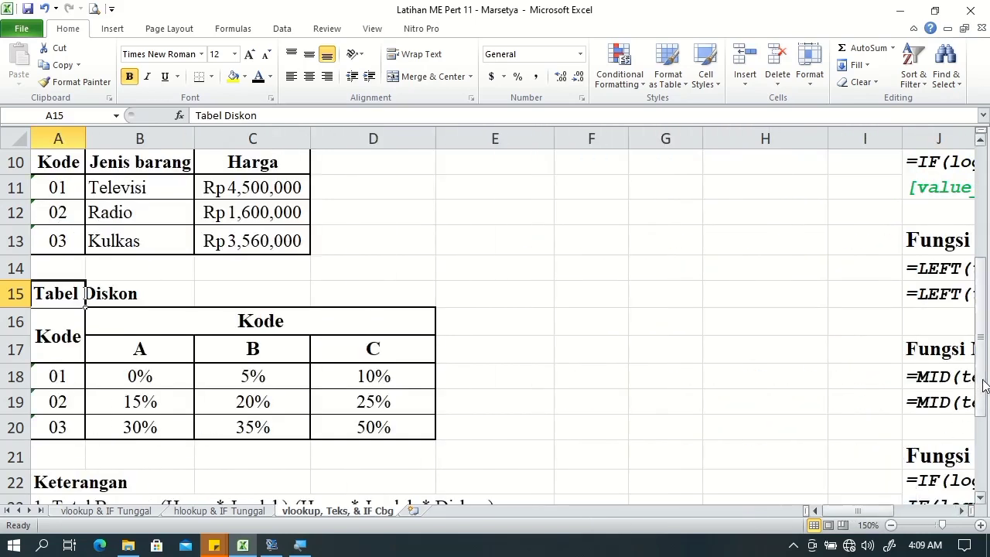
click(139, 347)
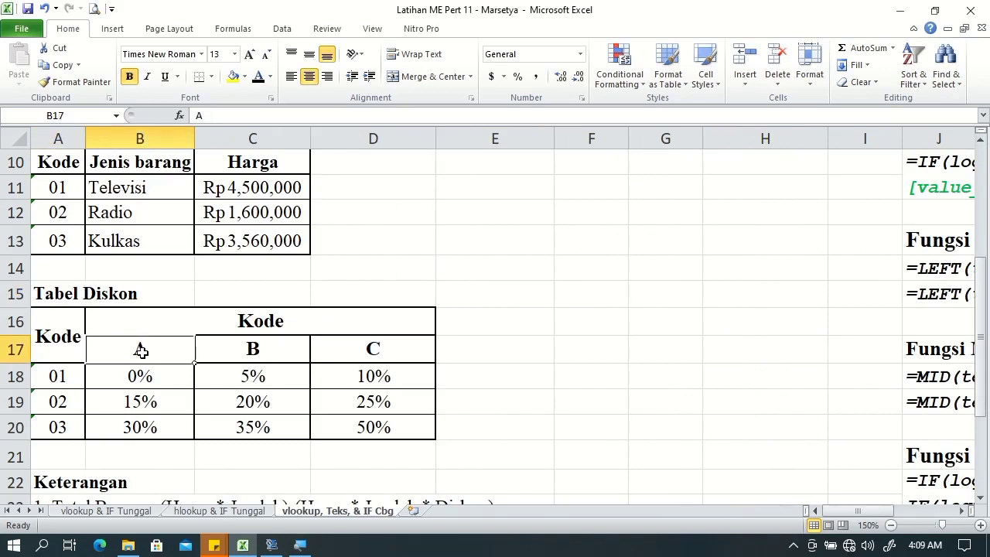
click(283, 356)
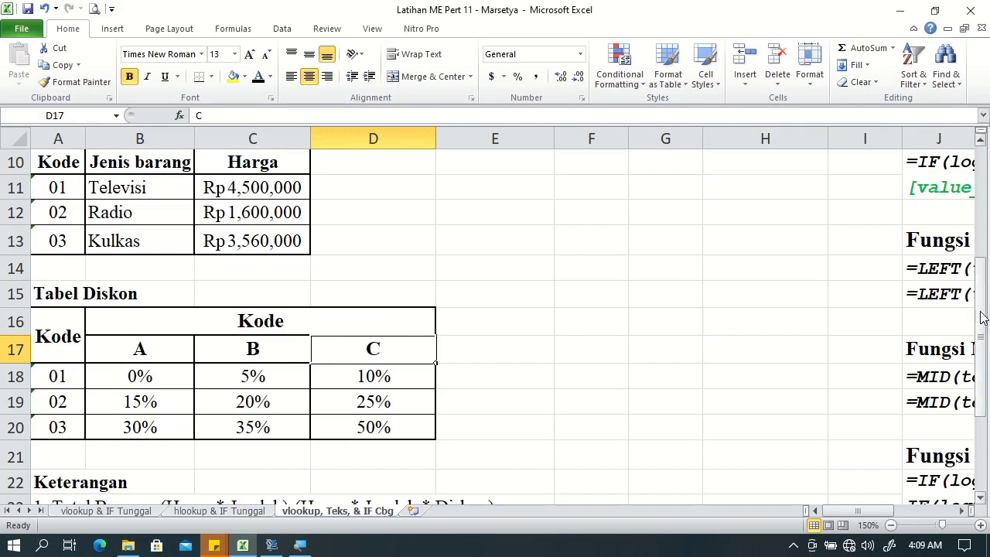
scroll(936, 312, up, 1)
click(45, 402)
click(46, 426)
click(46, 449)
scroll(984, 307, up, 3)
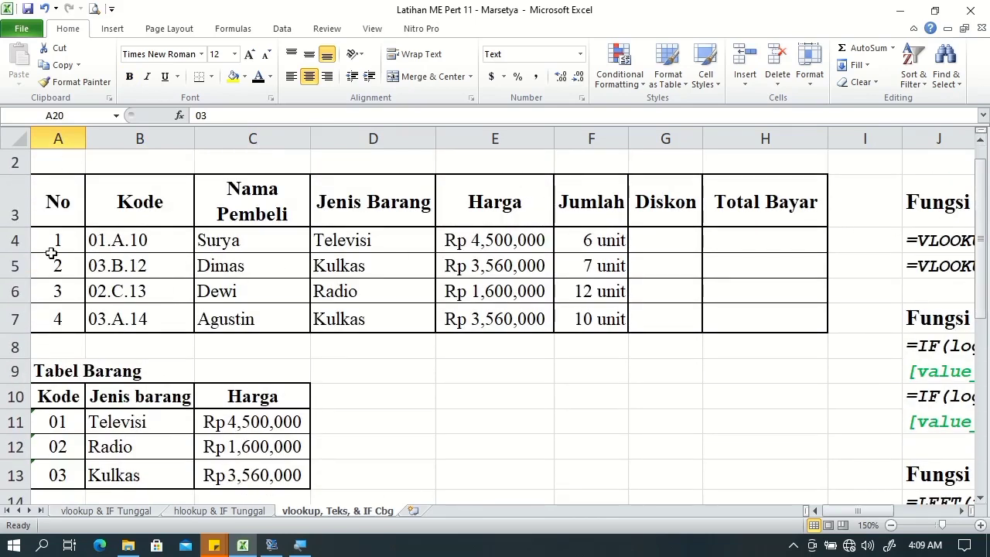
click(122, 240)
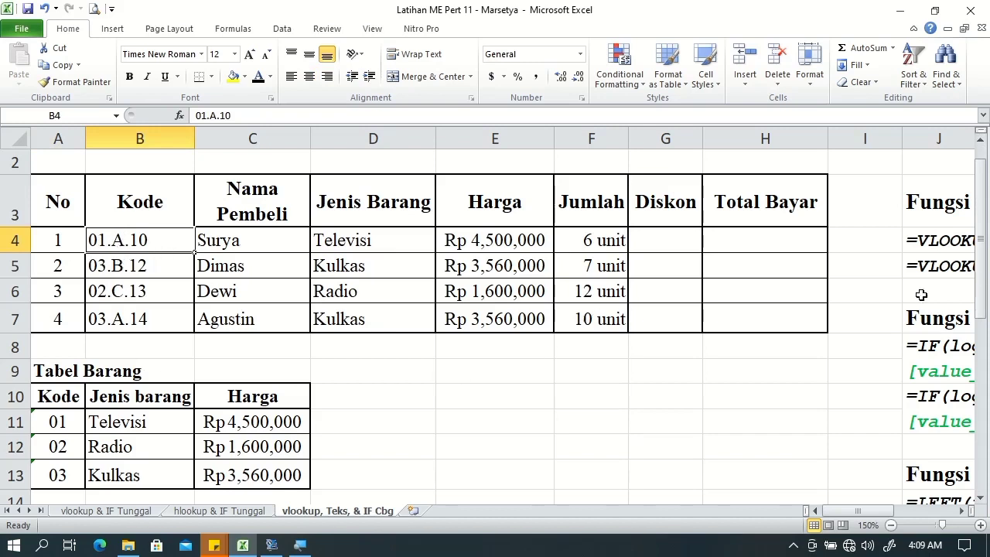
drag(983, 272, 983, 357)
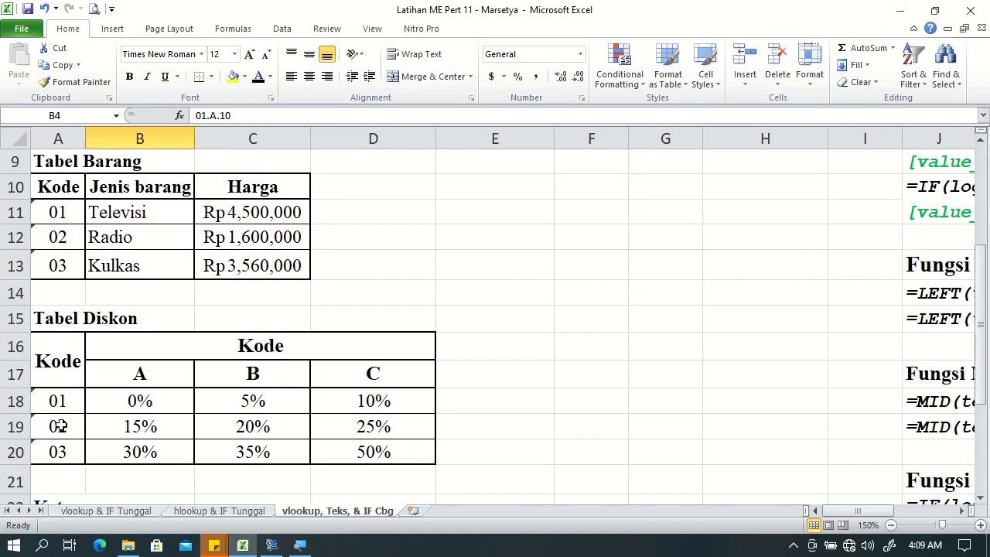
click(59, 427)
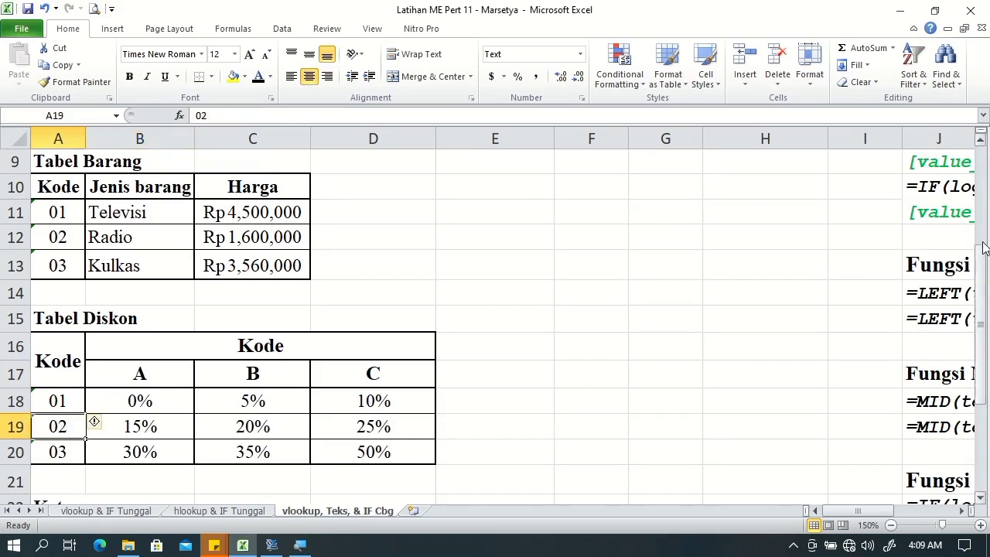
drag(981, 271, 979, 184)
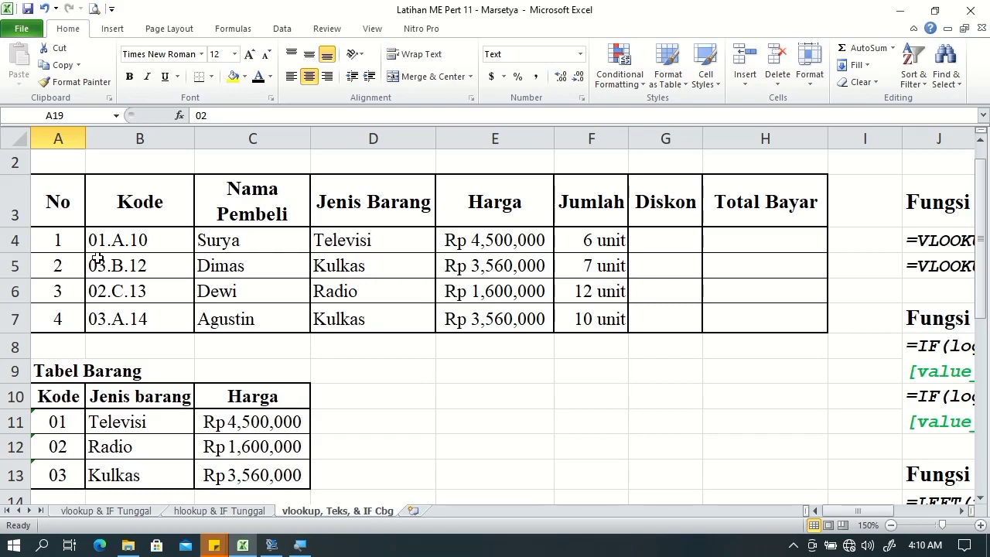
Select G4, then scroll down to check the 5% value in Tabel Diskon
click(646, 248)
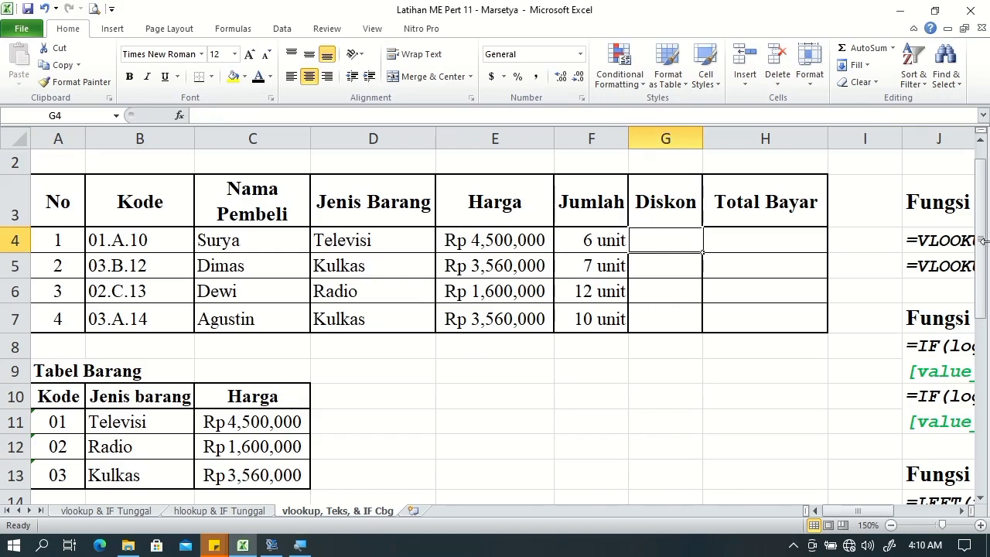
drag(982, 242, 982, 261)
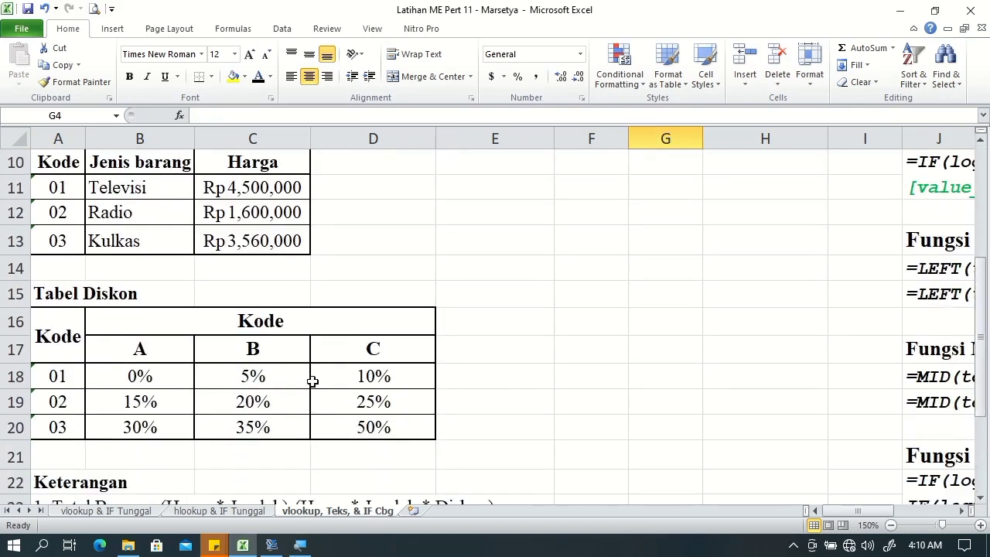
click(310, 375)
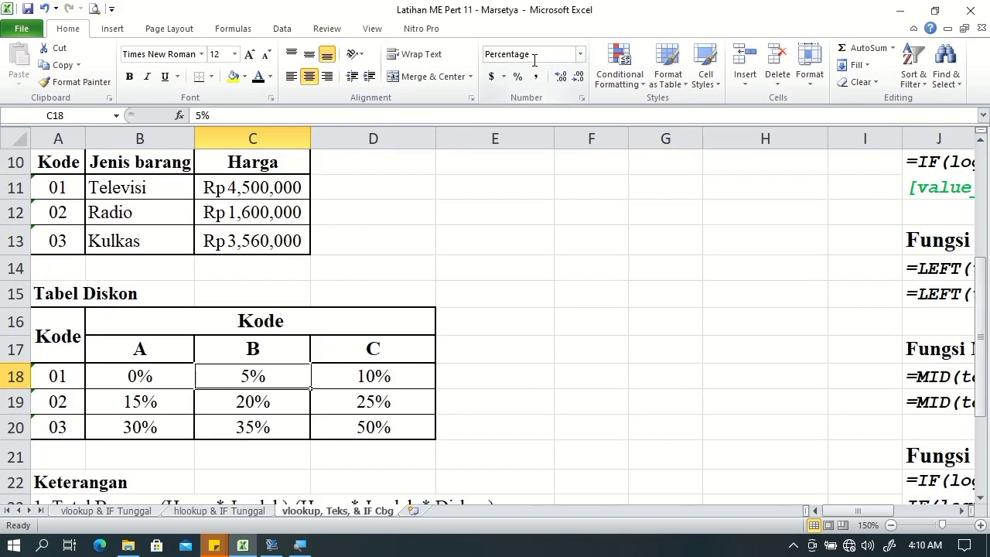
drag(981, 341, 981, 318)
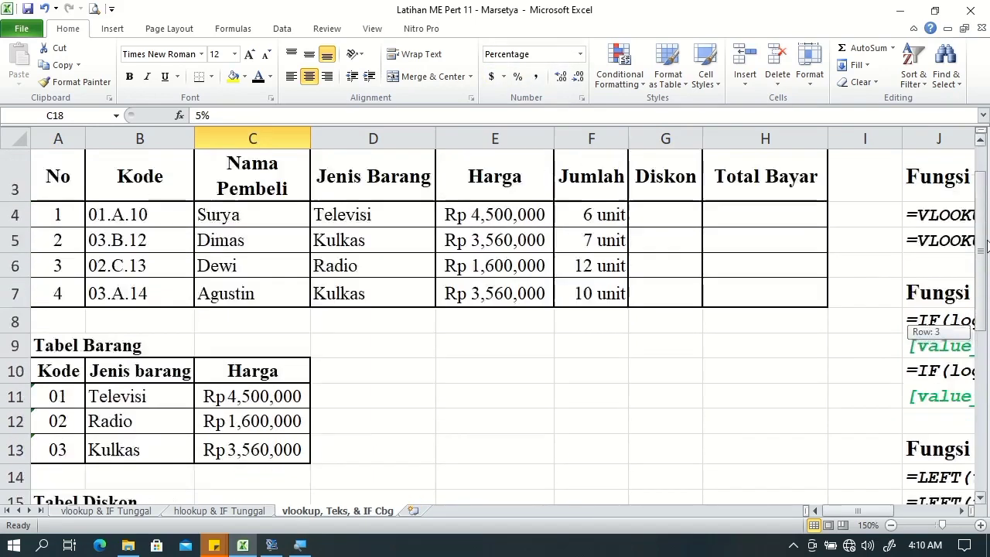
Back in G4, begin a formula with =, then cancel it and reselect G4
click(665, 270)
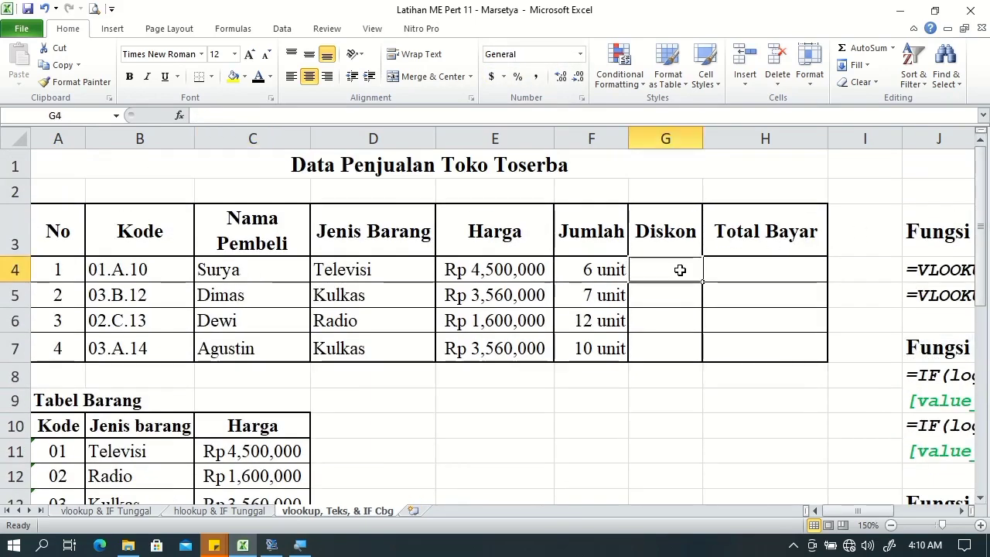
text(=)
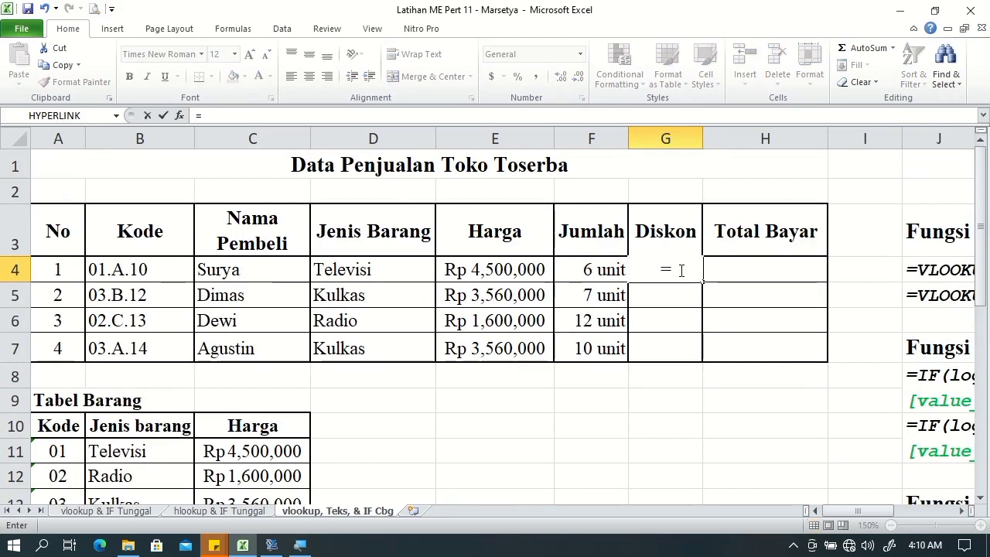
key(Escape)
key(Return)
click(680, 270)
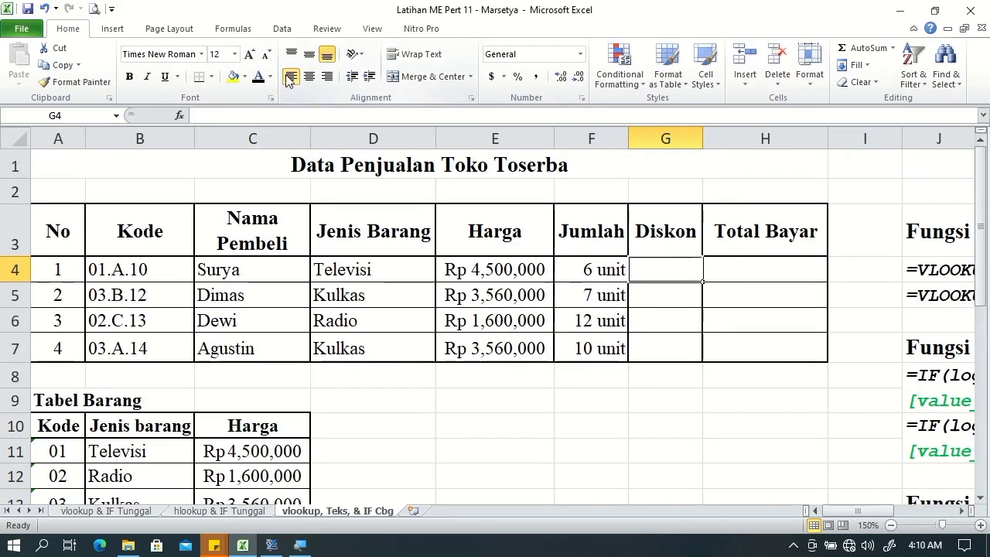
In G4, start =IF(MID(B4,4,1) to extract the code's fourth character
text(=)
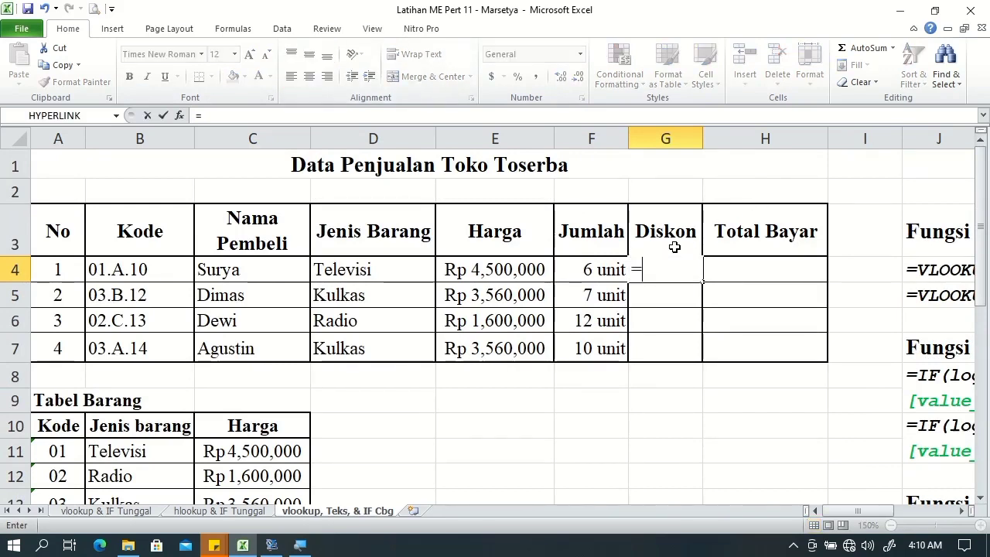
text(if)
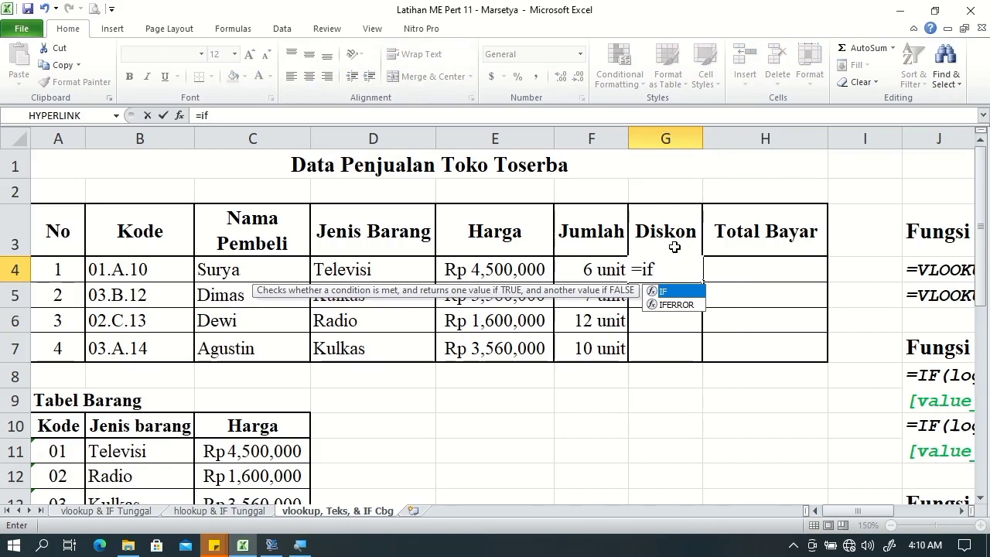
key(Tab)
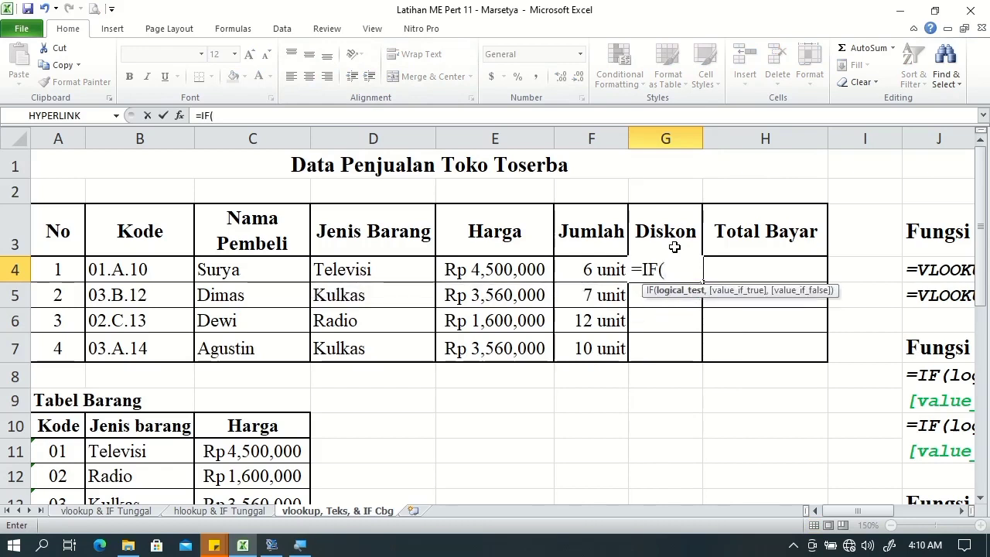
text(mi)
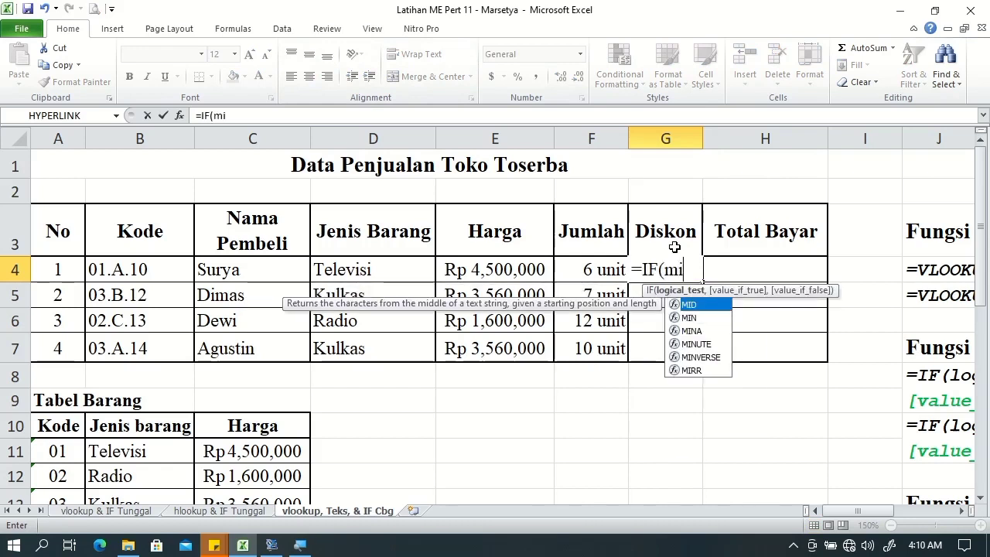
key(Tab)
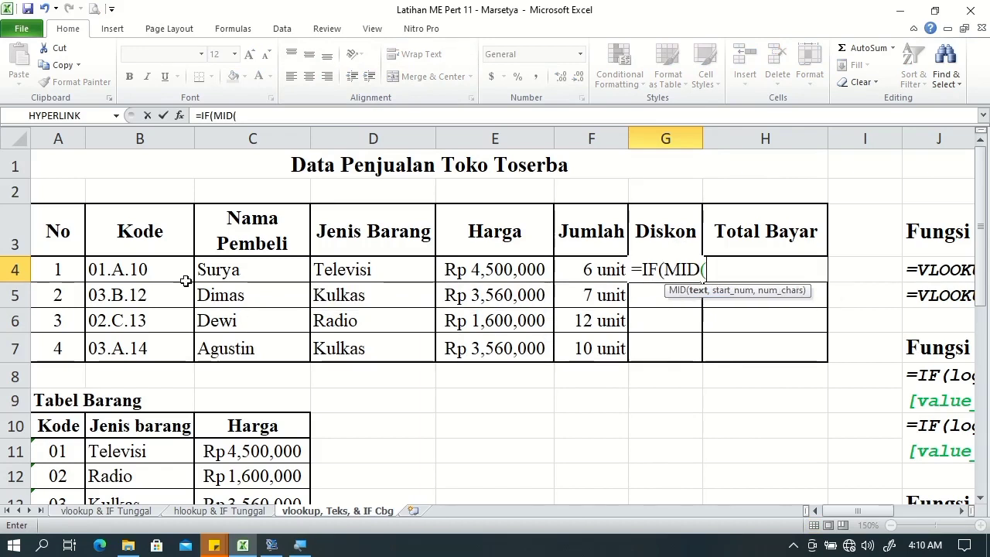
click(153, 264)
text(,)
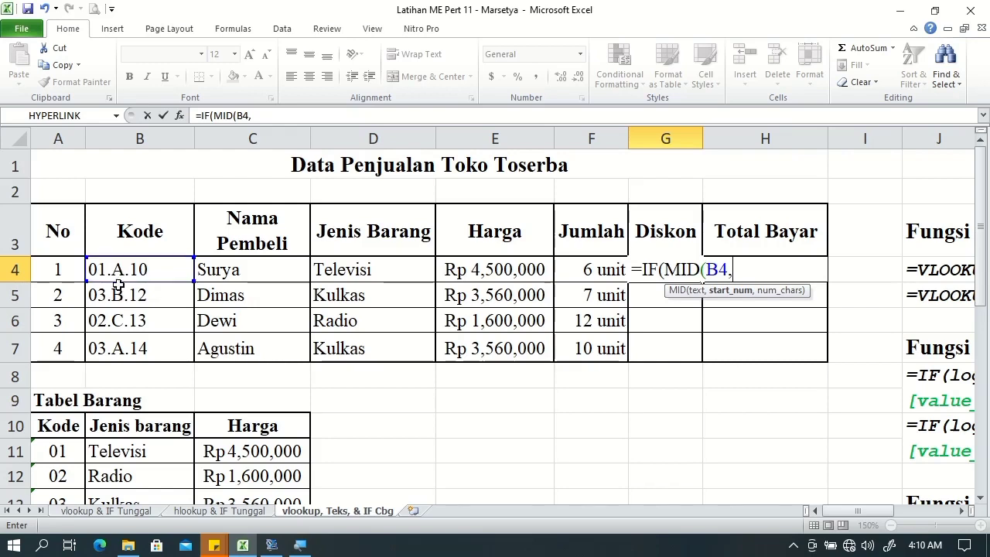
text(4)
text(,)
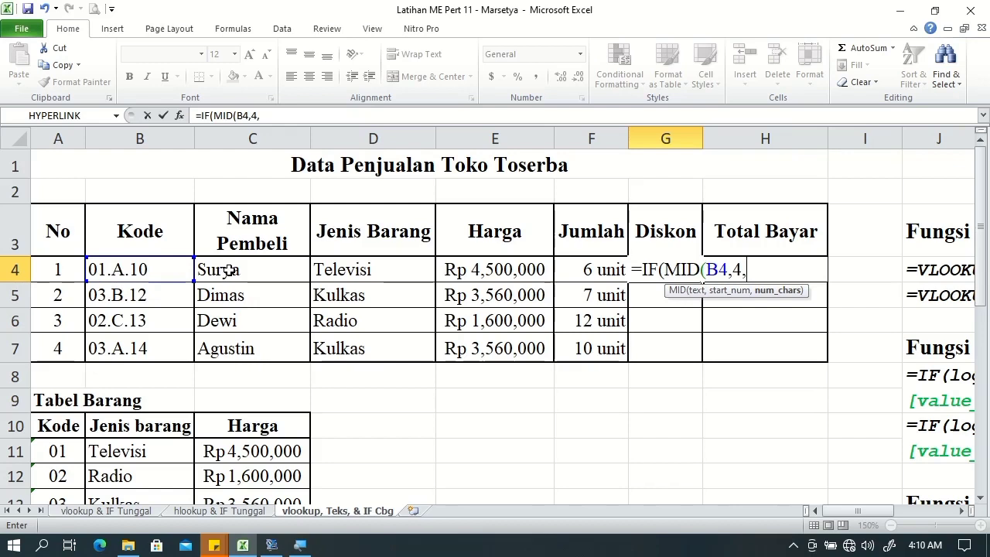
text(1)
Test that character against "A" and add VLOOKUP(LEFT(B4,2), as the lookup value
text()=)
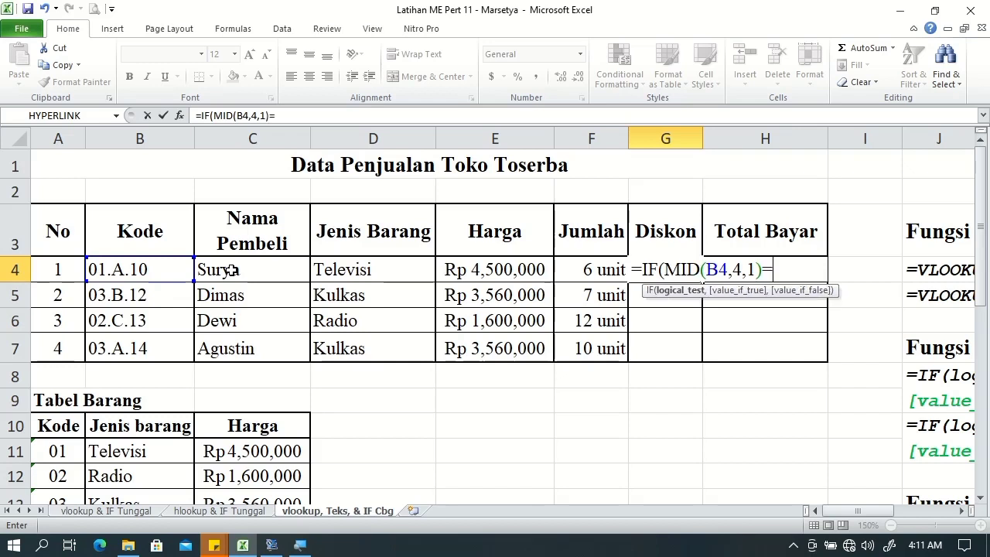
text("a)
key(BackSpace)
text(A")
text(,)
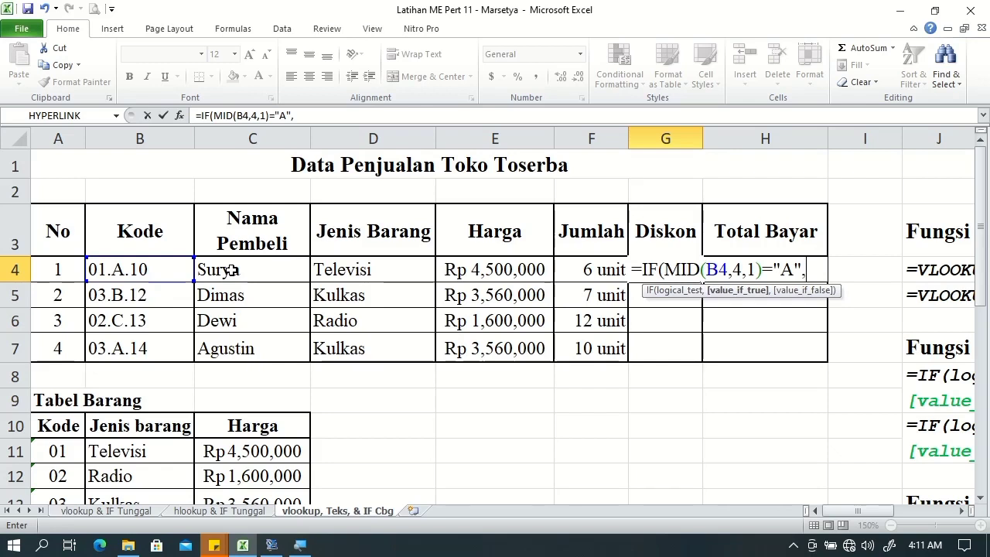
text(vl)
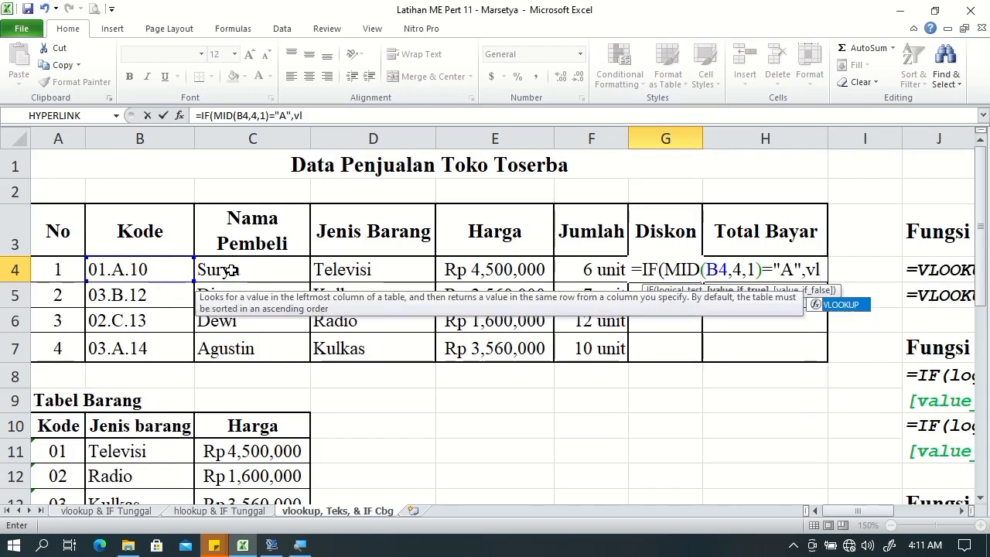
key(Tab)
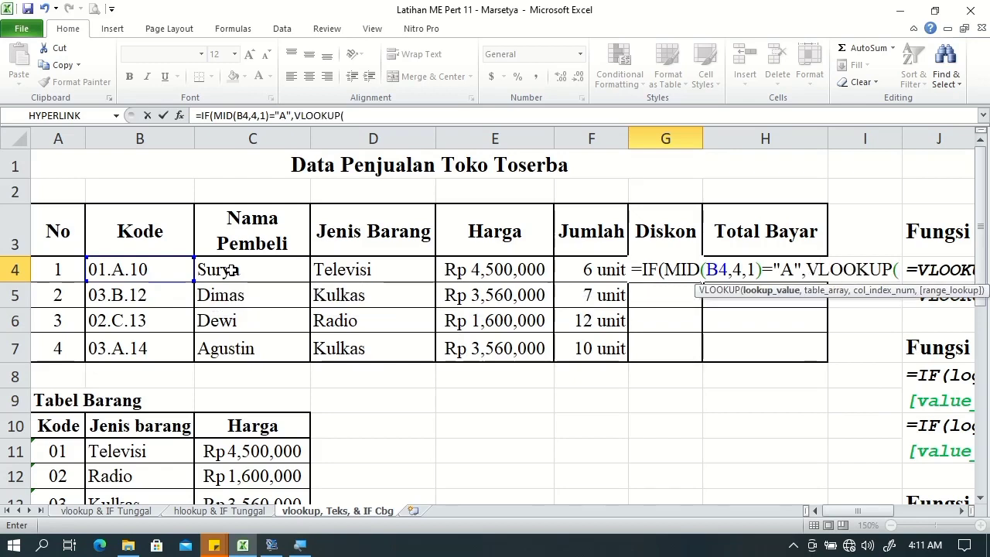
text(le)
key(Tab)
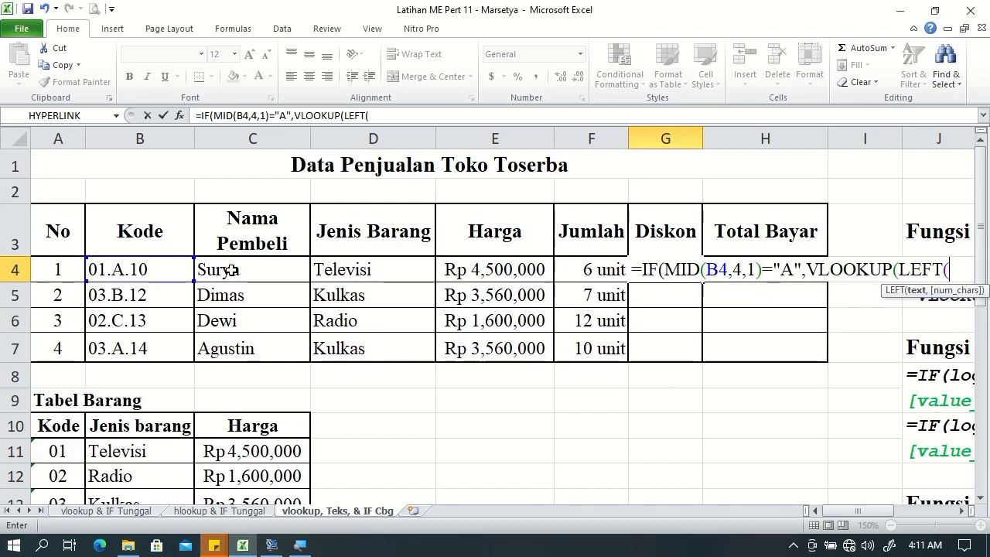
click(105, 265)
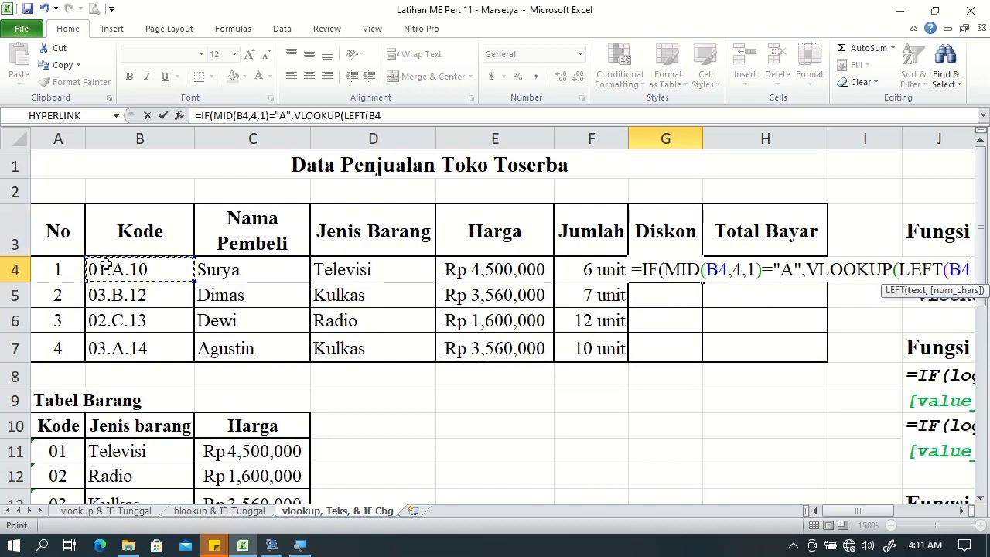
text(,)
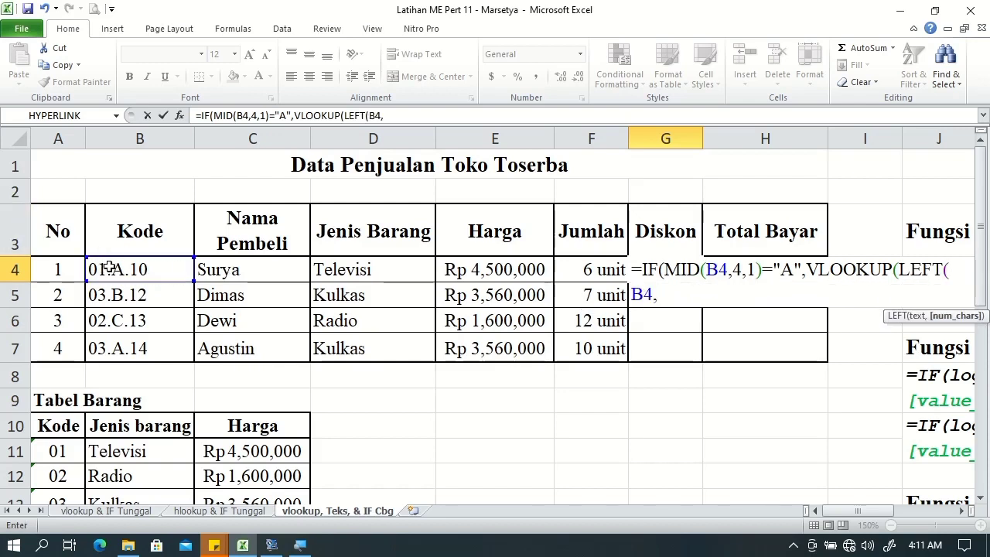
text(2)
scroll(984, 348, down, 3)
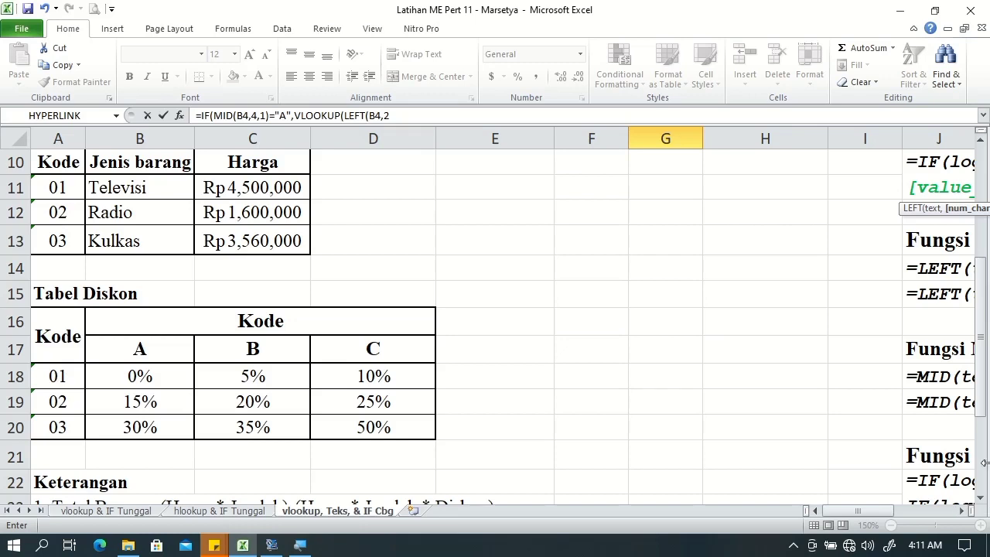
drag(983, 397, 986, 277)
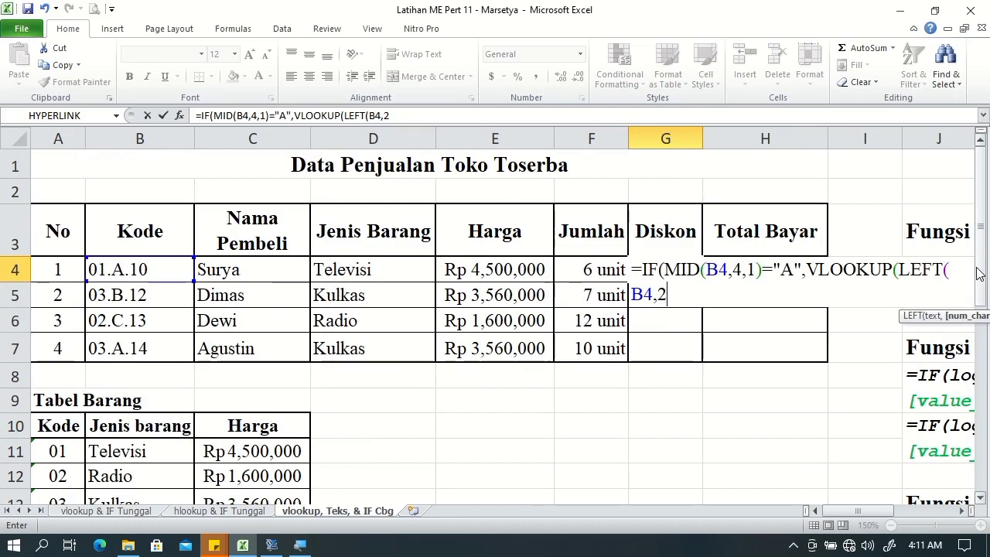
text())
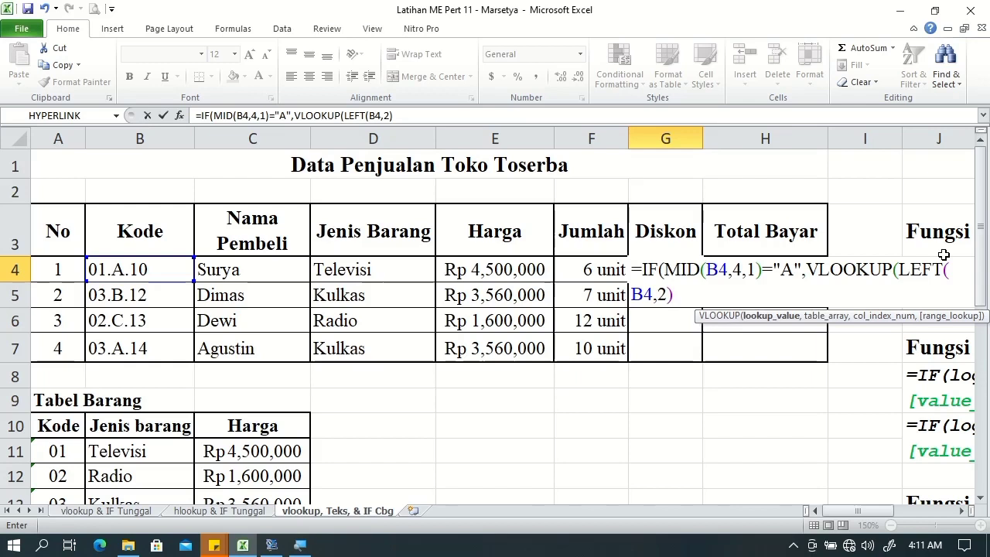
text(,)
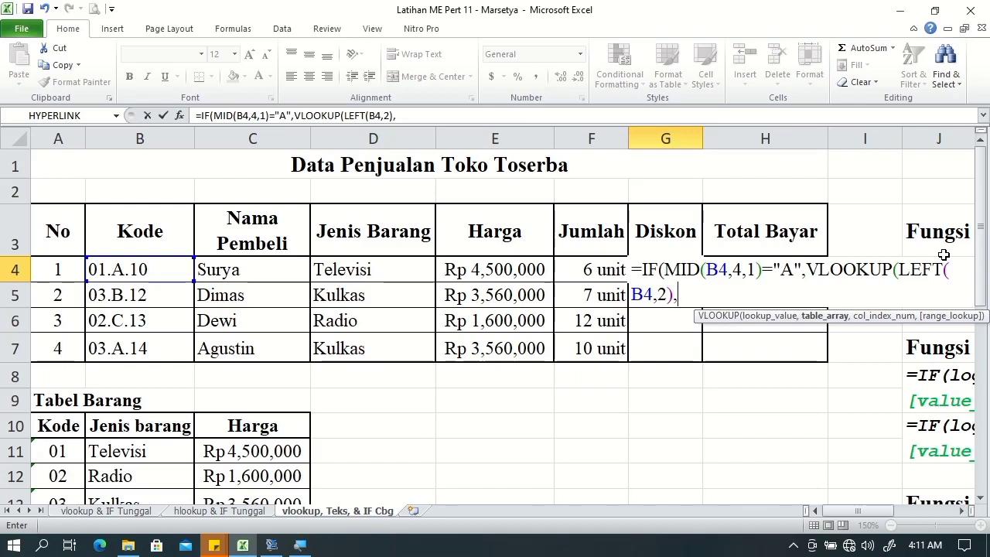
Select A18:B20, lock it as $A$18:$B$20, and close the VLOOKUP with column 2
drag(985, 265, 986, 282)
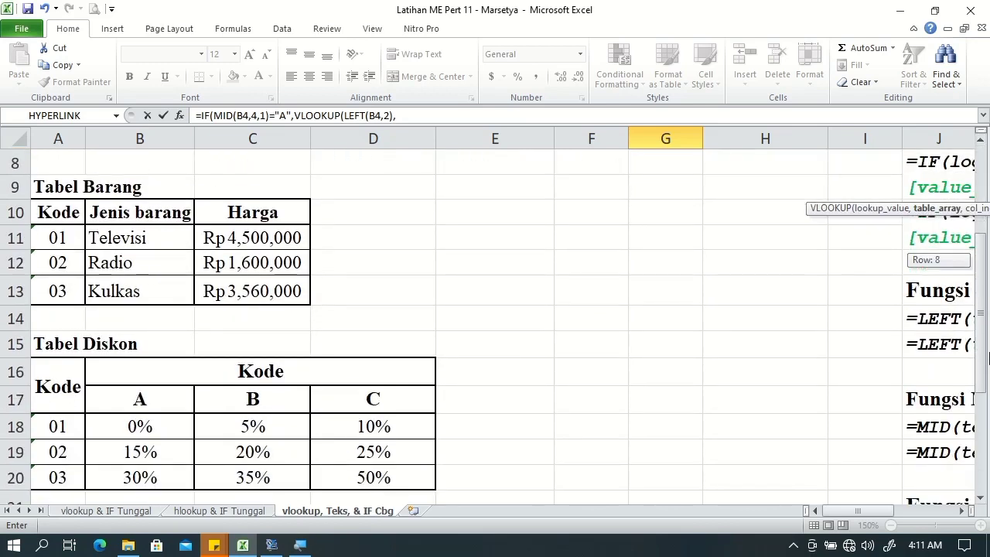
click(66, 426)
drag(65, 426, 184, 465)
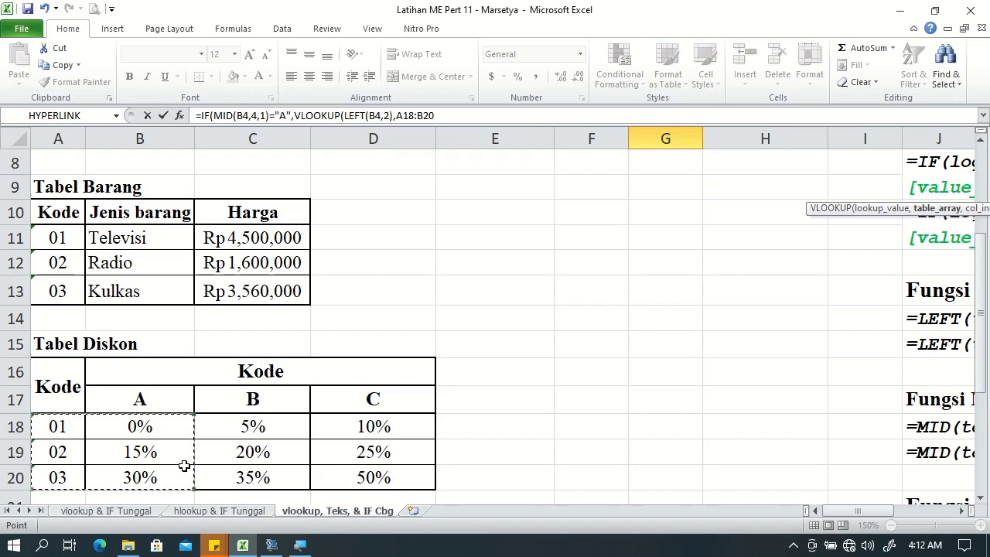
scroll(868, 275, down, 1)
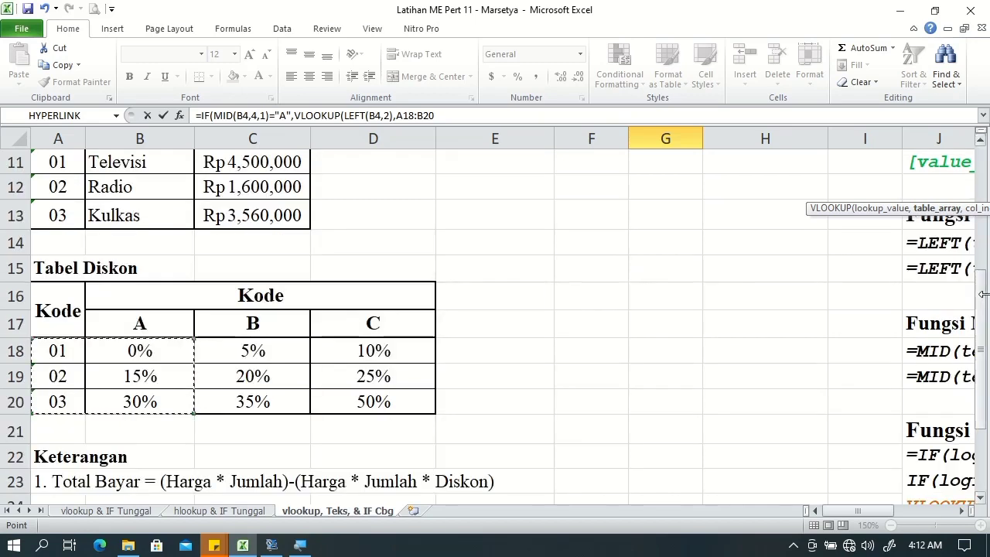
drag(981, 298, 982, 202)
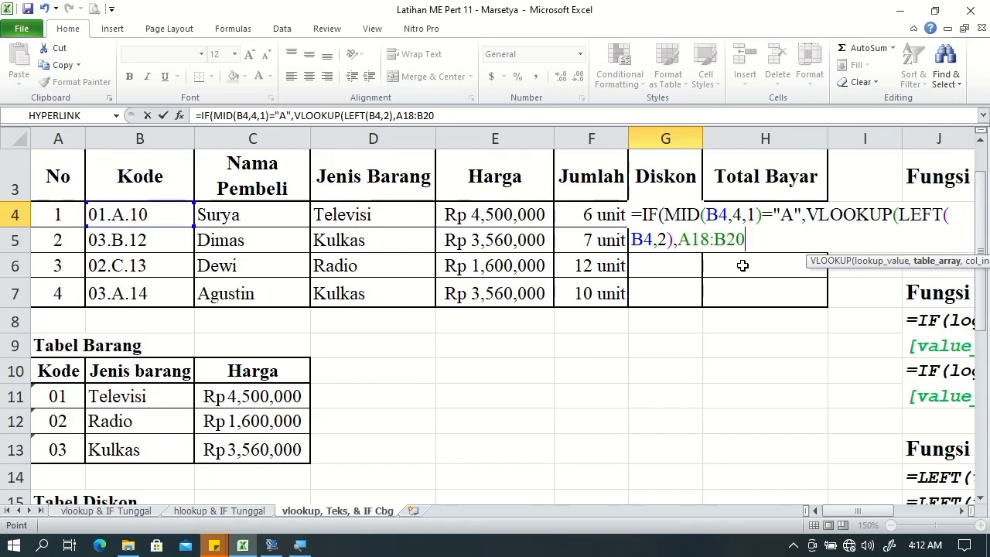
key(F4)
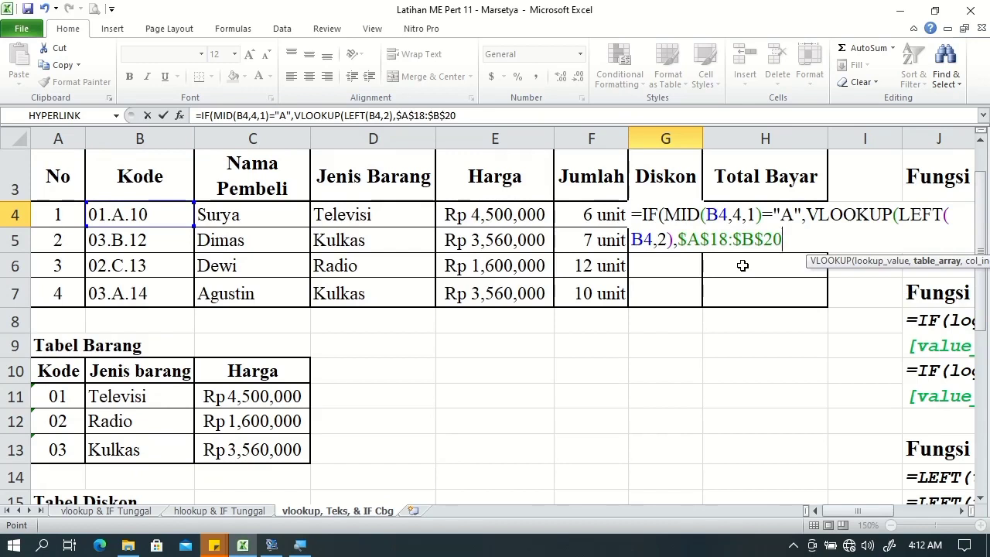
text(,)
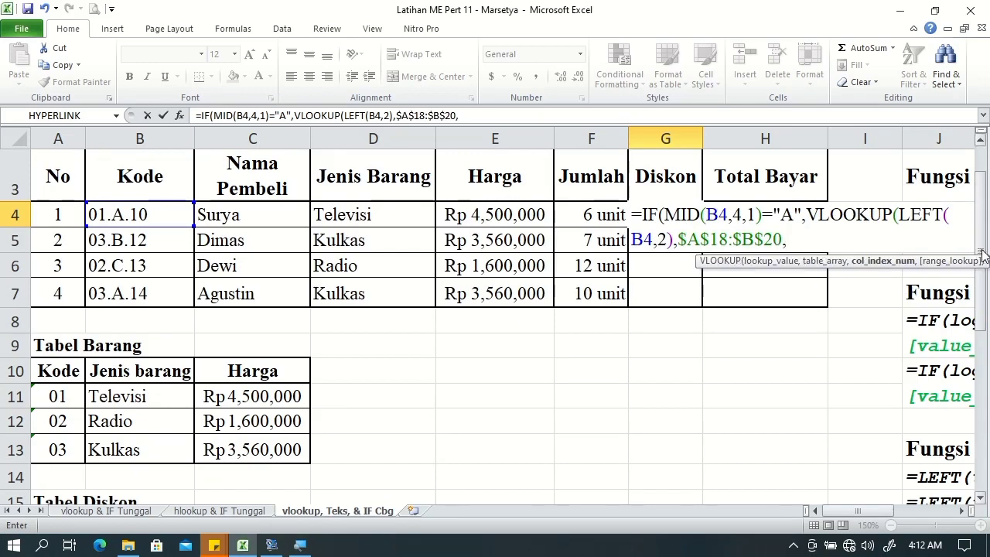
mouse_move(981, 230)
mouse_down()
mouse_move(981, 334)
mouse_move(984, 214)
mouse_up()
text(2)
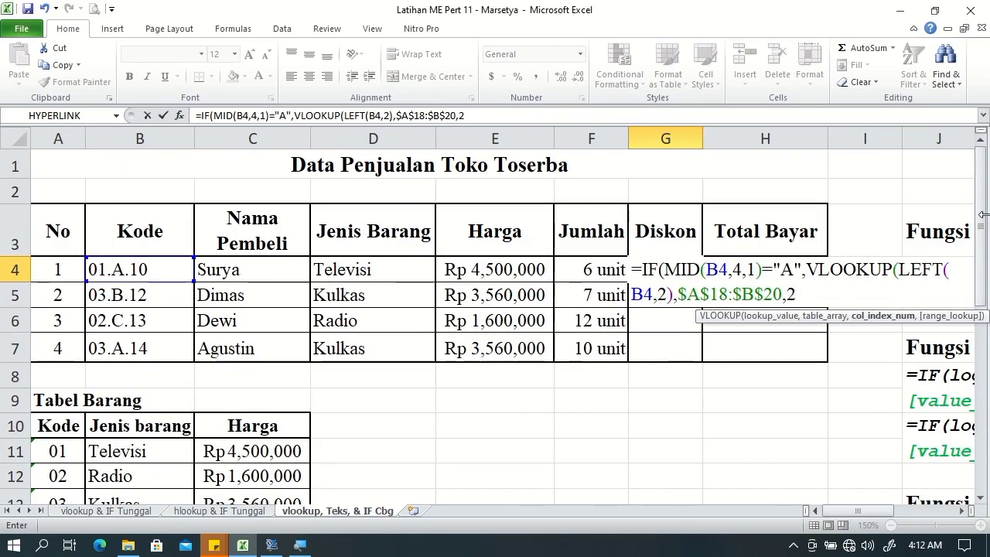
text())
text(,)
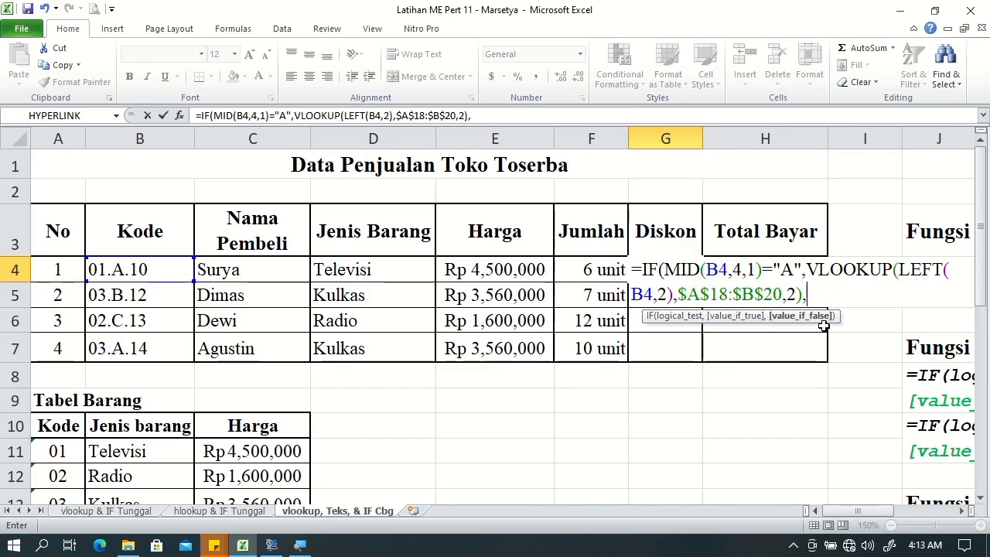
Nest IF(MID(B4,4,1)="B",VLOOKUP(LEFT(B4,2), as the false branch
text(if)
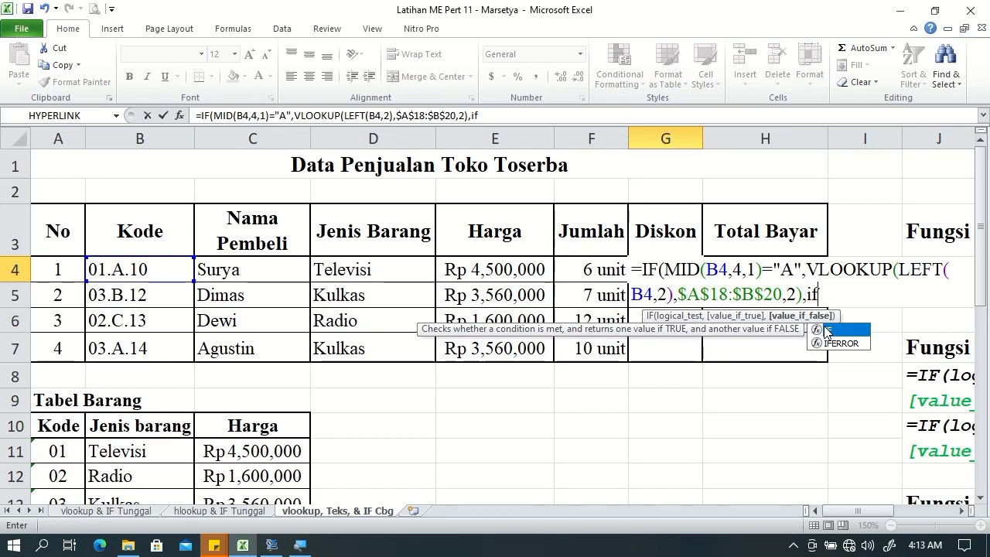
double_click(826, 331)
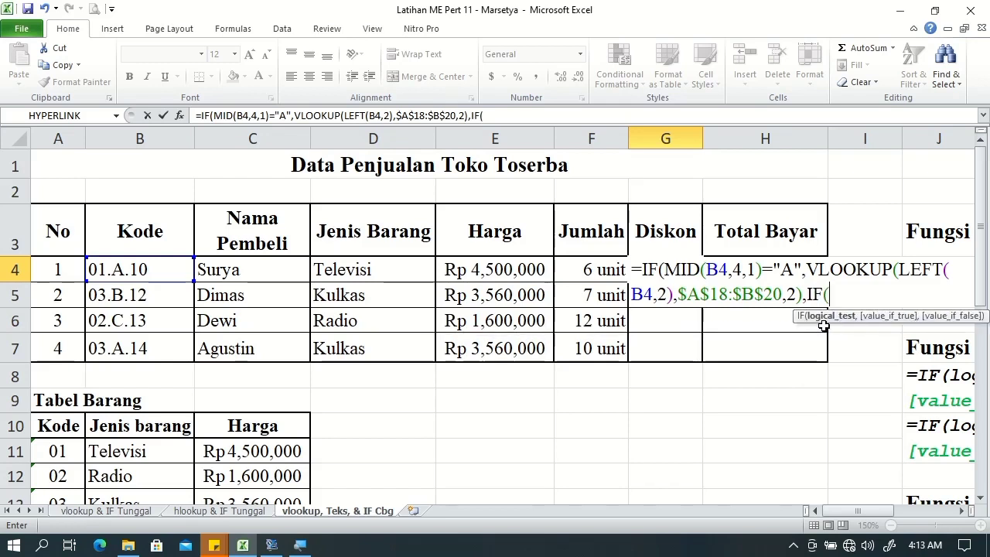
text(mi)
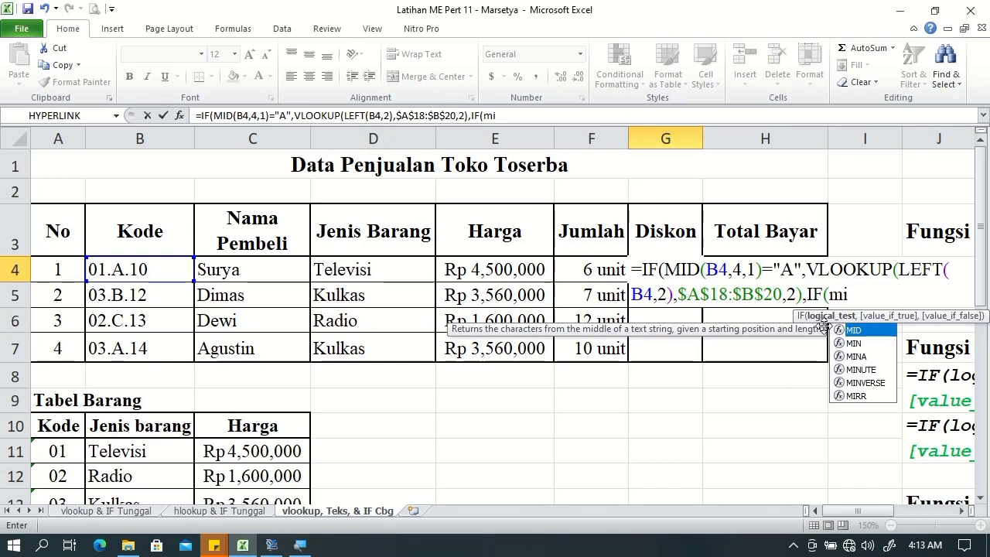
key(Tab)
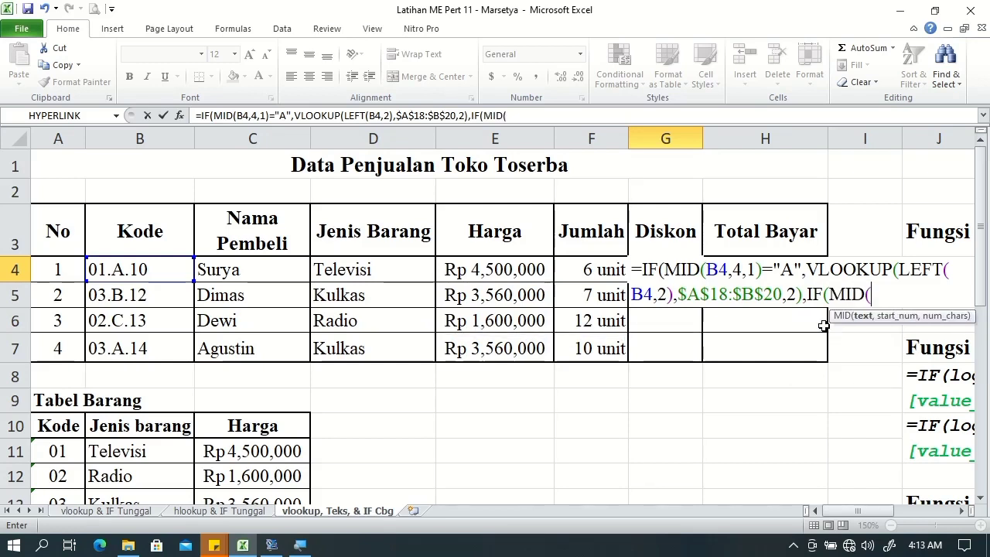
text(b4,)
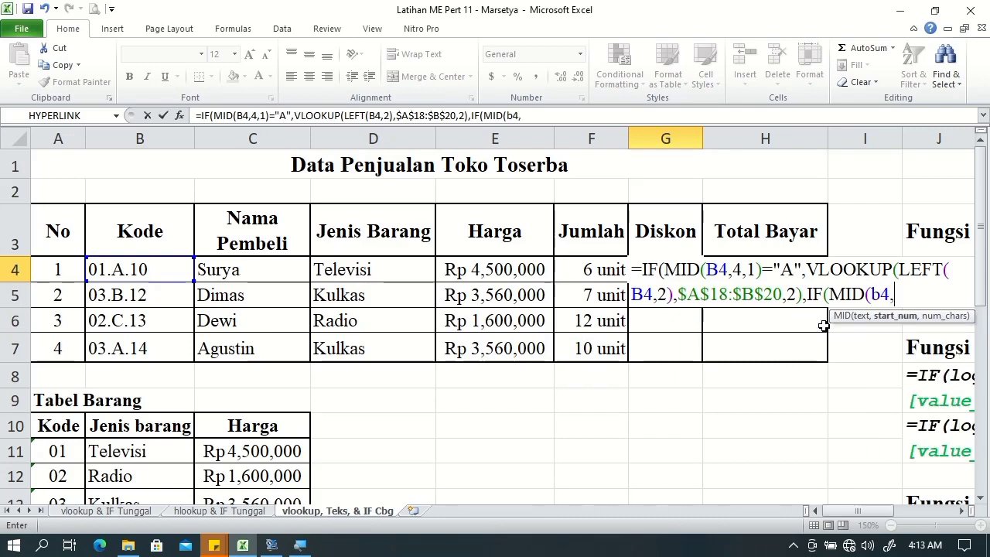
text(4,1)=)
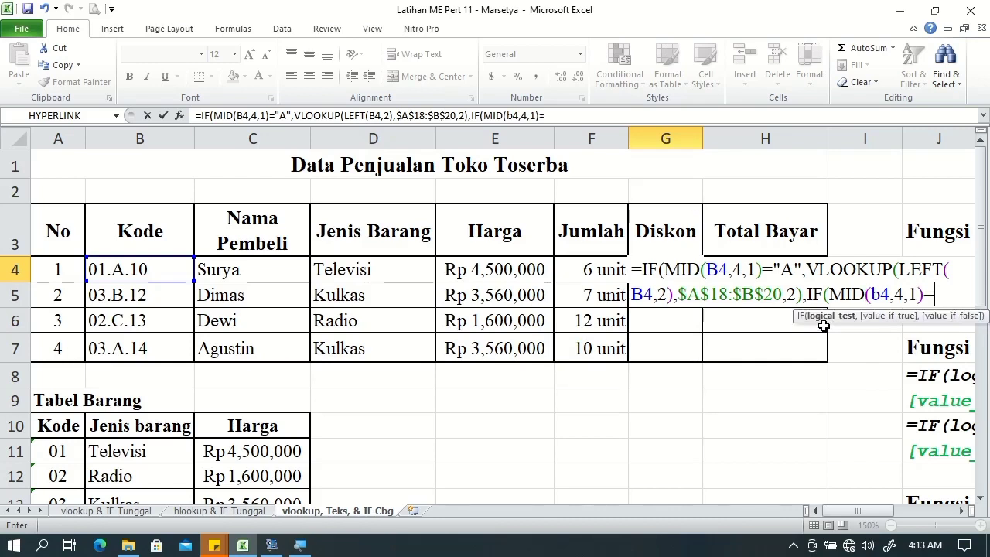
text("B")
text(,vlo)
key(Tab)
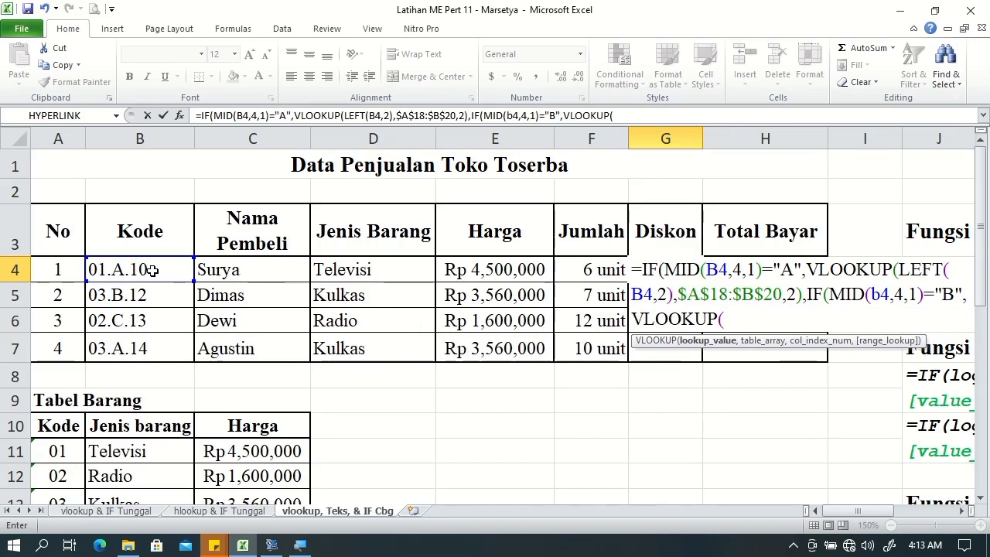
text(le)
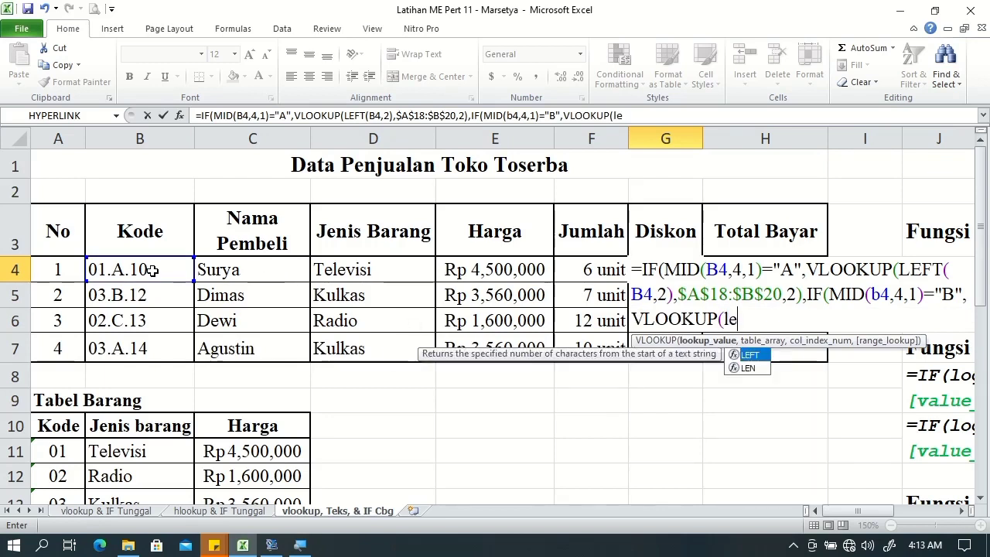
key(Tab)
click(152, 270)
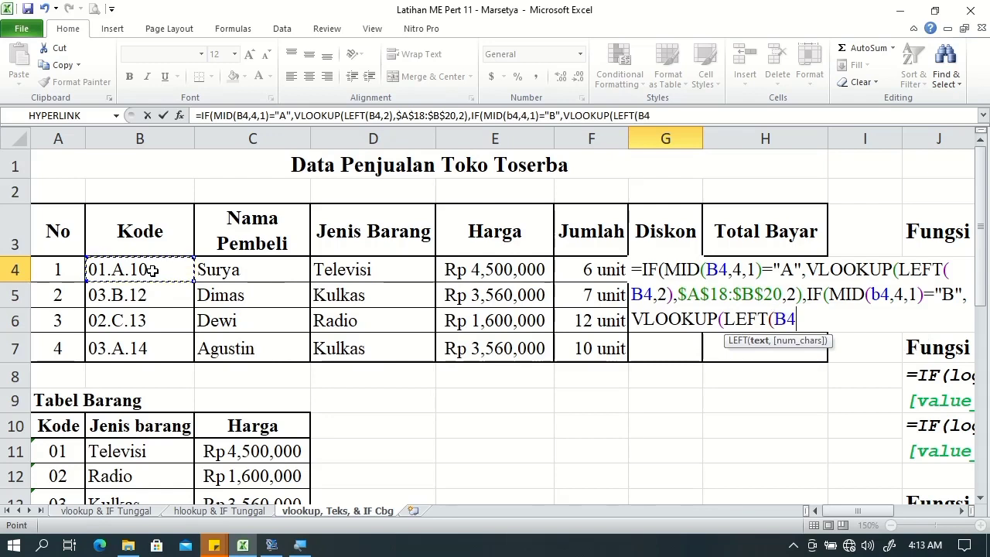
text(,2)
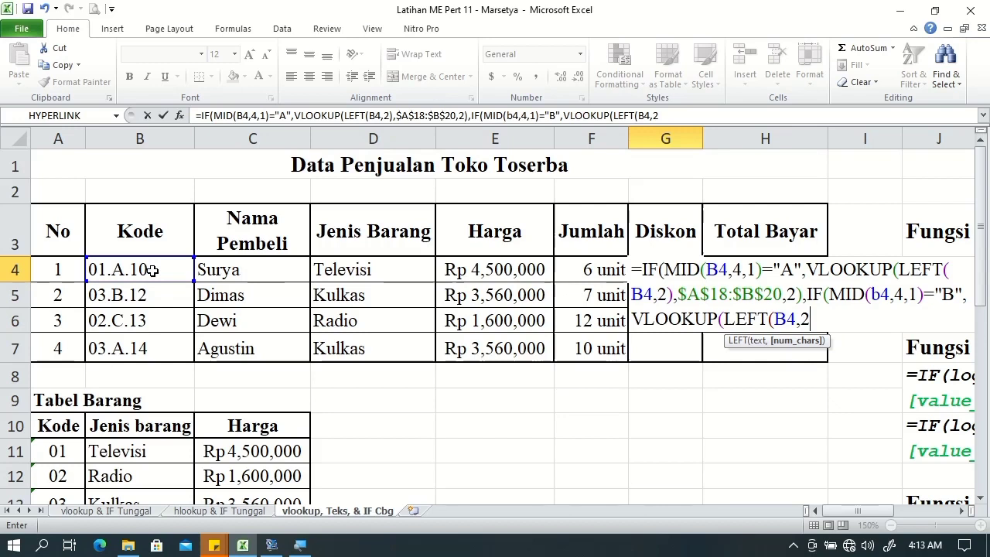
text())
text(,)
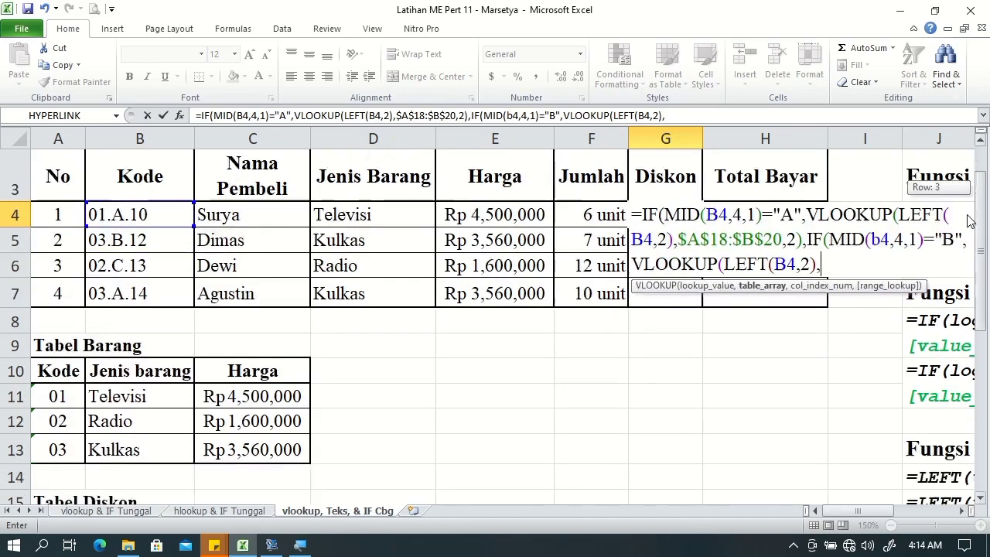
Use the absolute range $A$18:$C$20 with column index 3 for the B lookup
drag(985, 188, 984, 287)
click(51, 405)
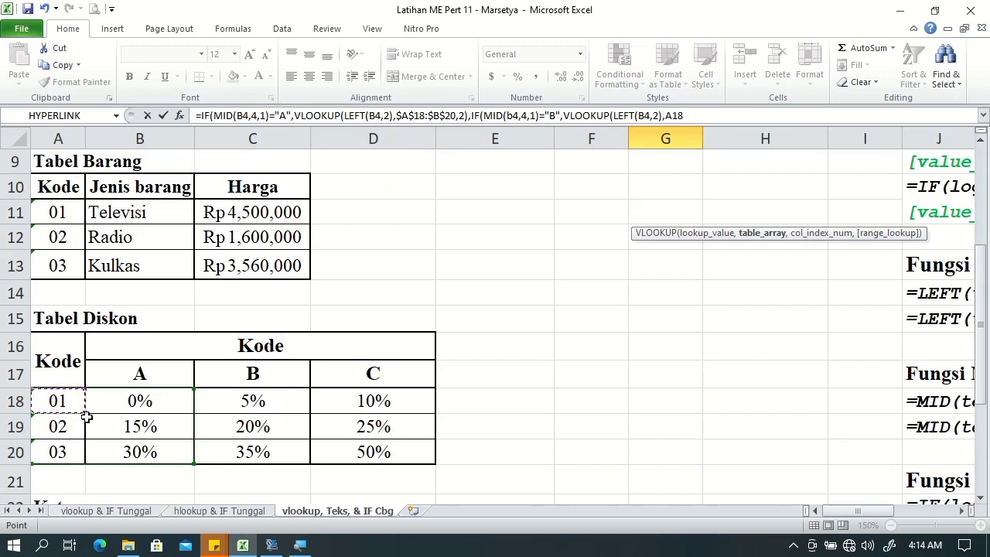
drag(229, 432, 240, 449)
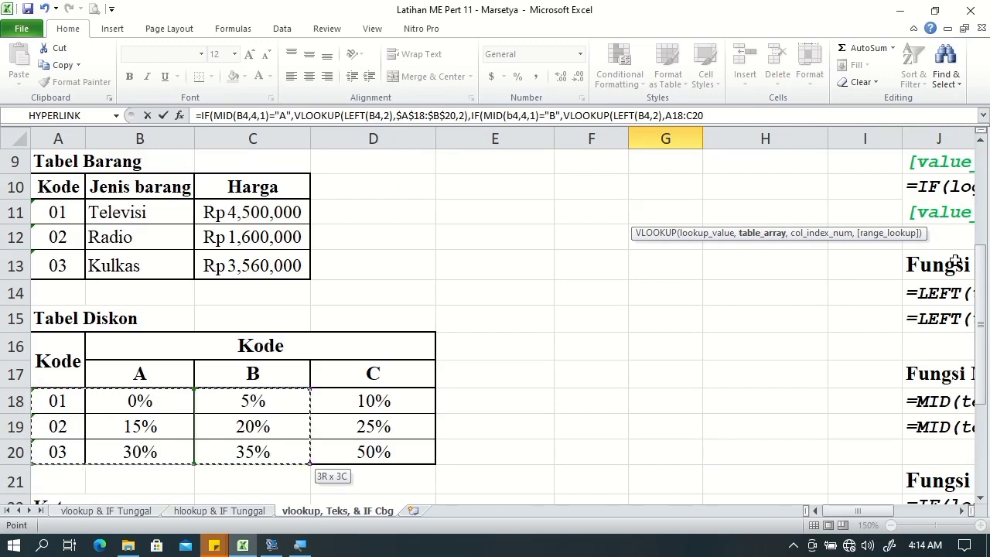
drag(980, 294, 987, 171)
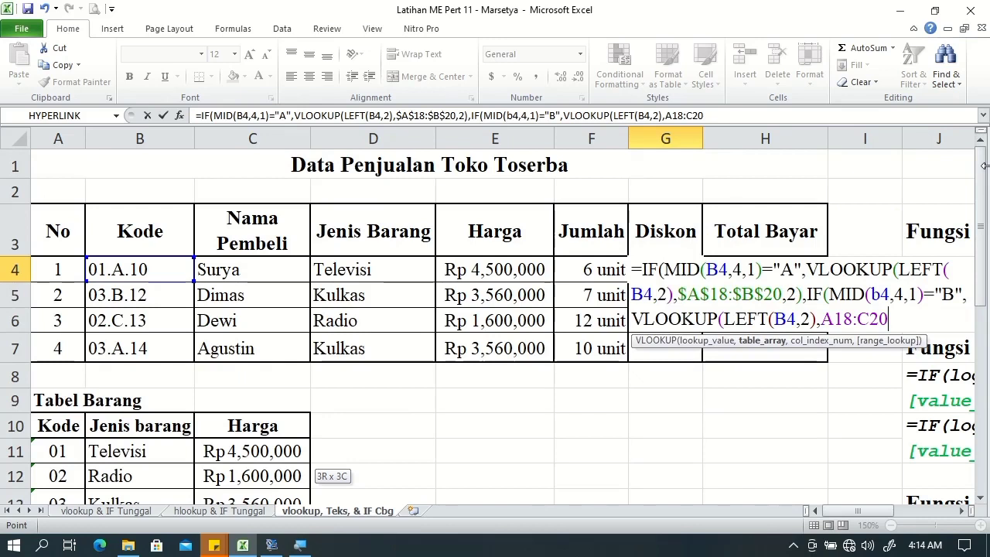
key(F4)
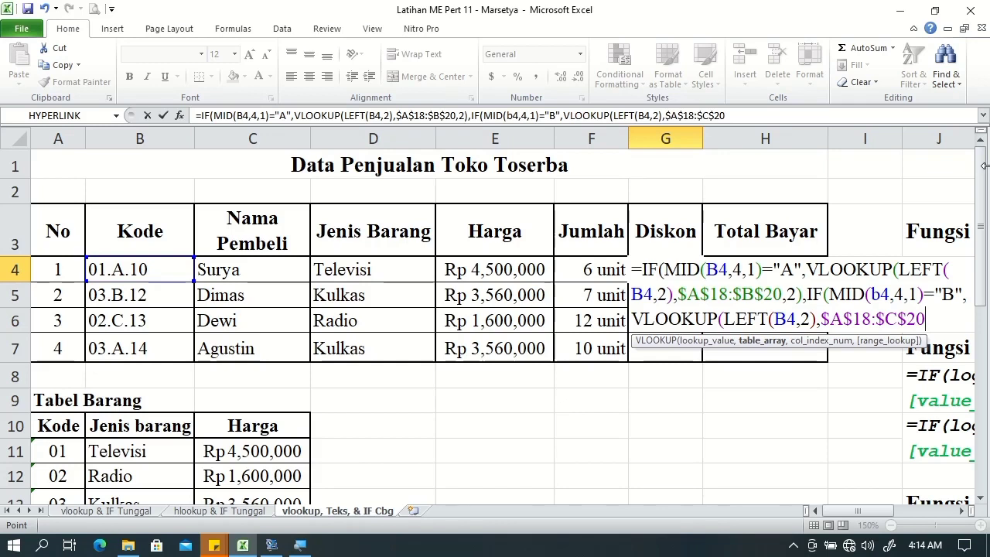
text(,)
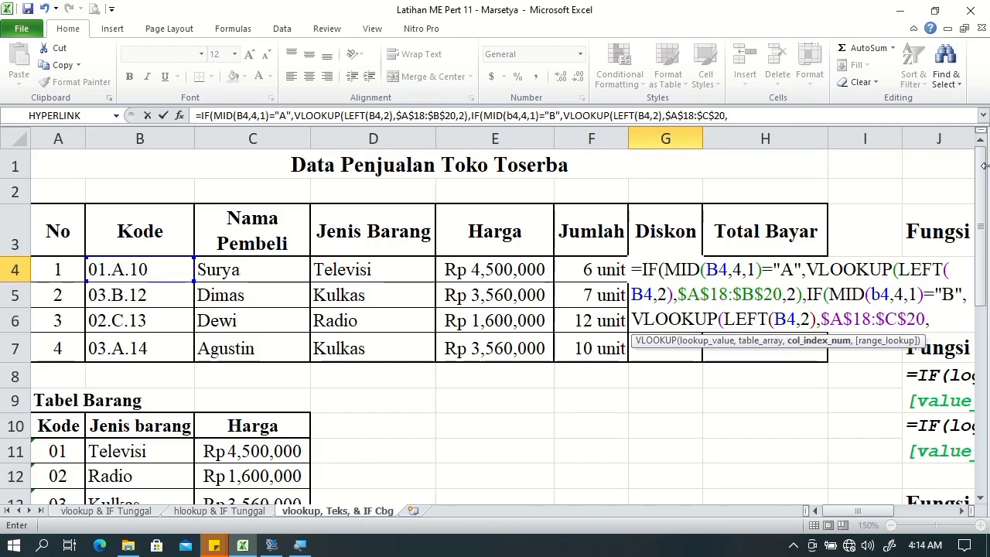
text(3)
text(),)
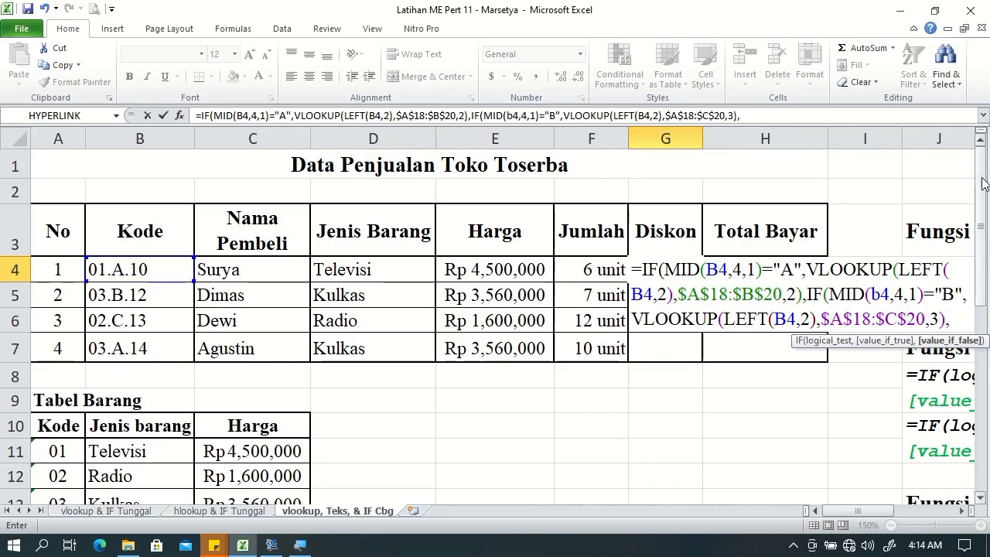
drag(984, 183, 980, 256)
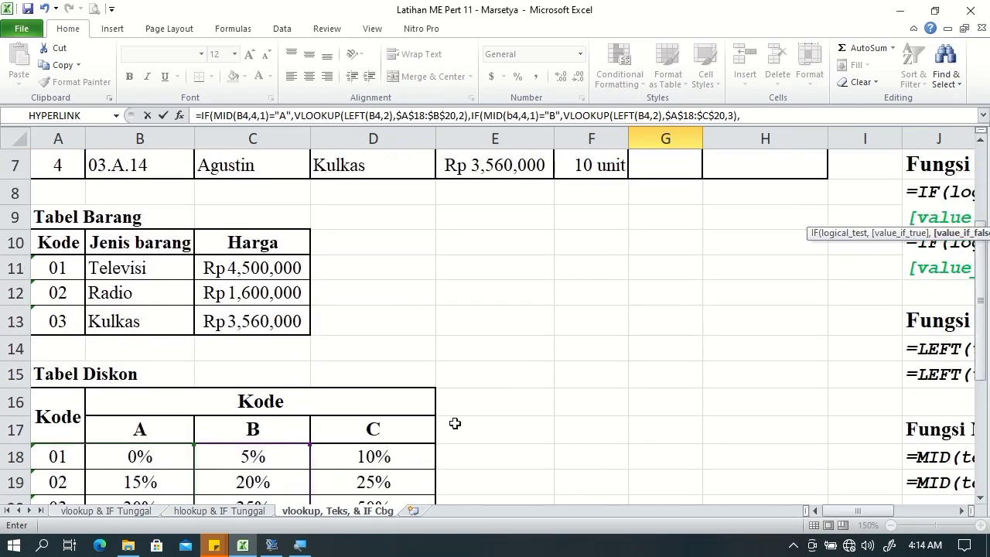
drag(980, 273, 987, 210)
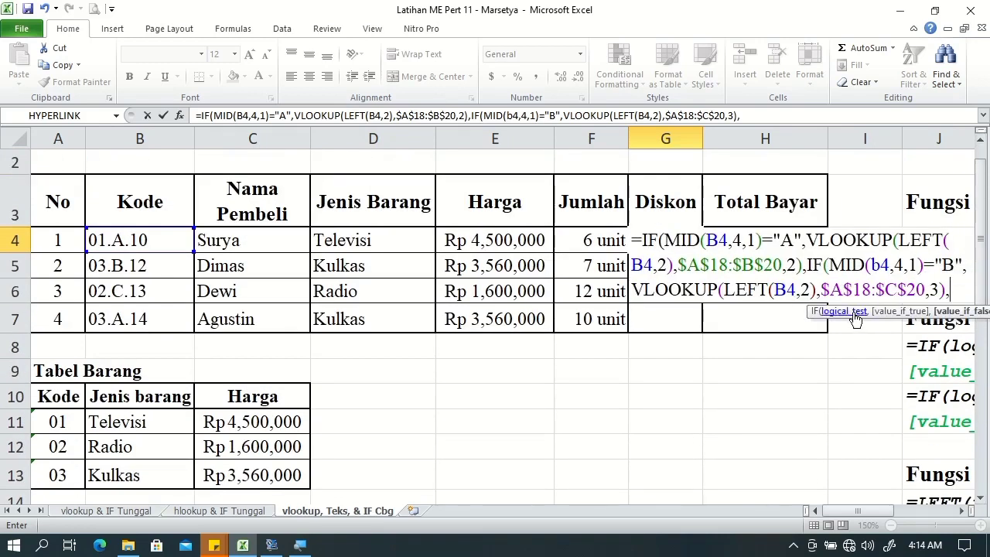
Add a fallback VLOOKUP(LEFT(B4,2), for all other codes
text(vlo)
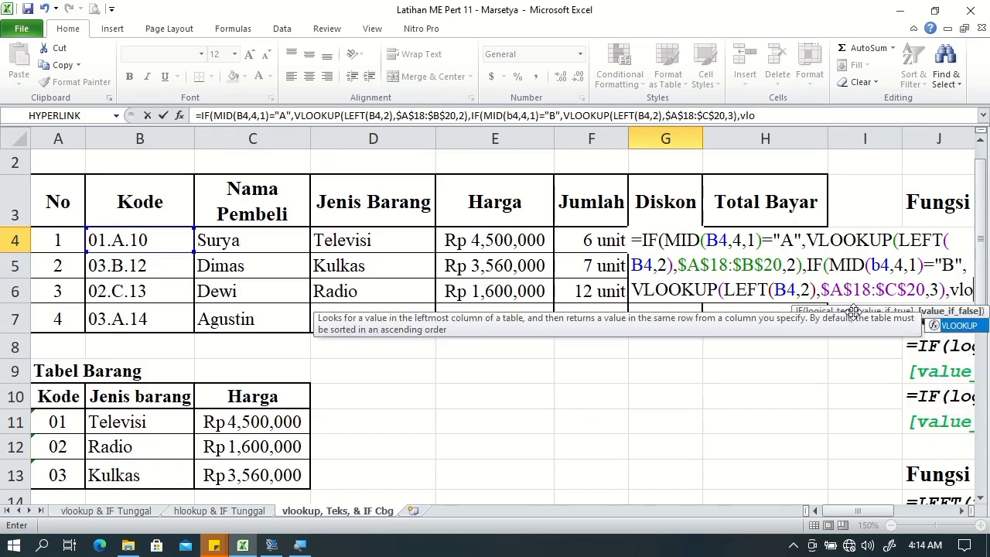
key(Tab)
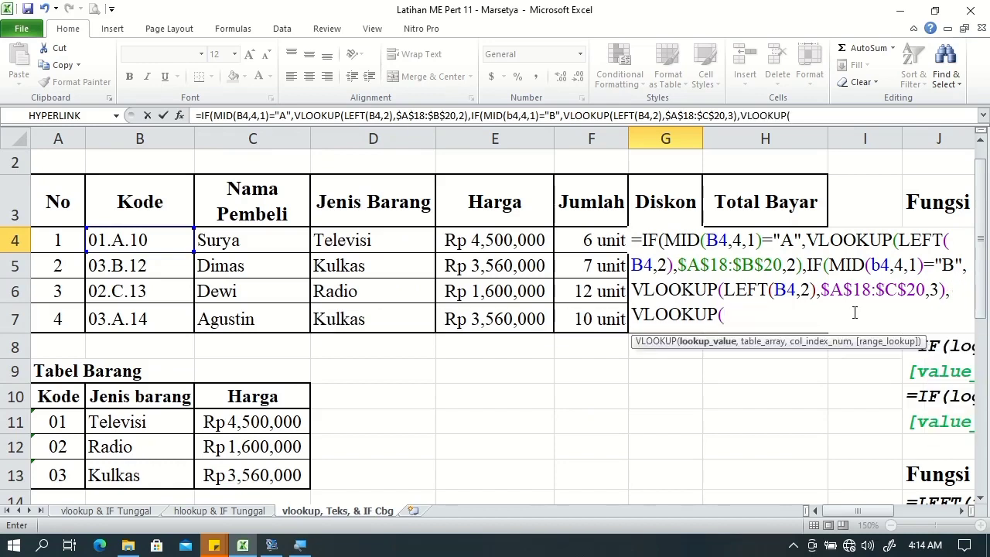
text(l)
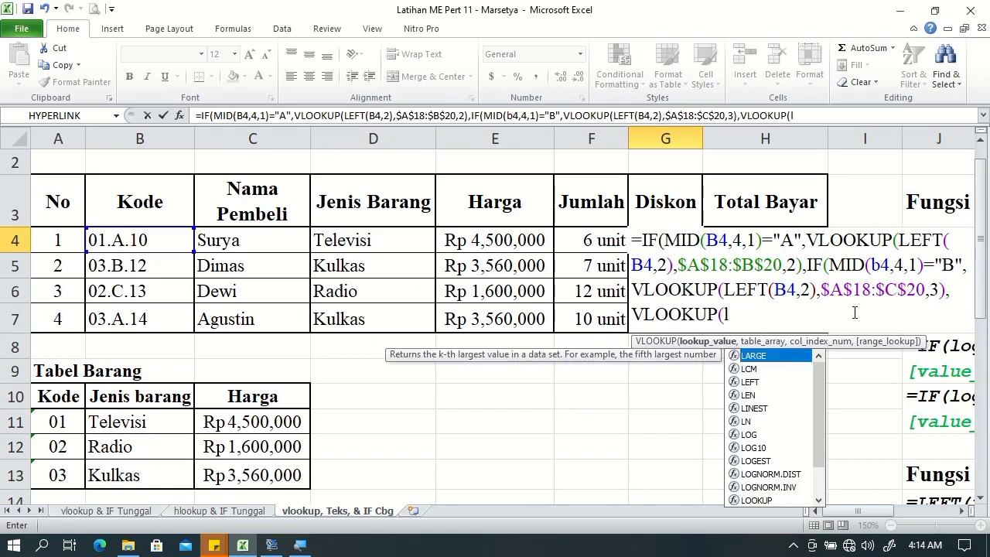
text(e)
key(Tab)
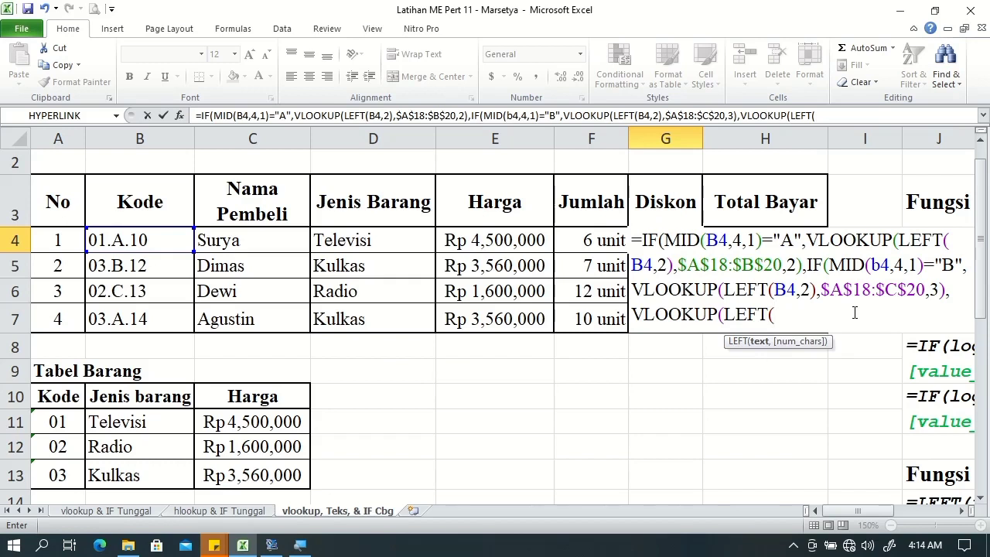
click(108, 245)
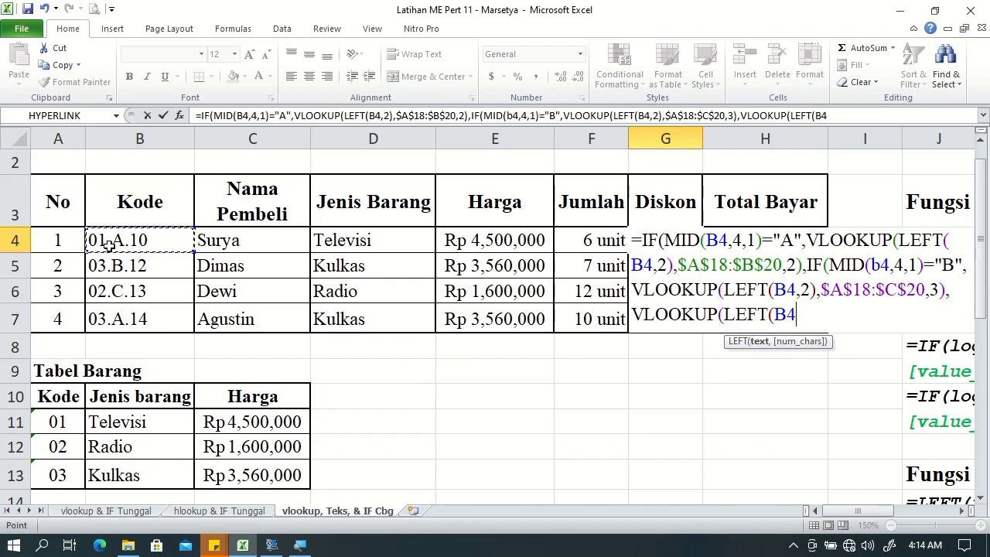
text(,2),)
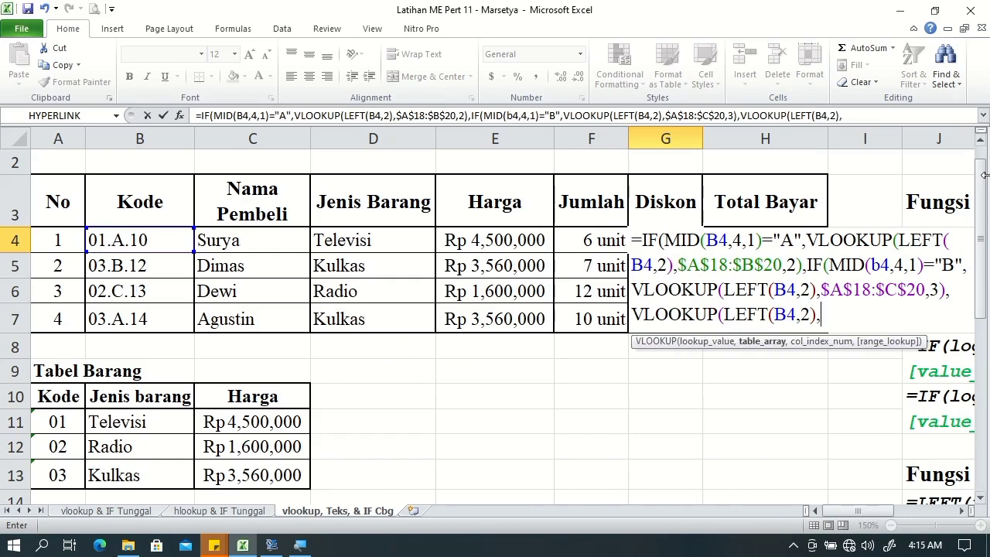
Point the fallback at $A$18:$D$20, column 4, and submit the formula
drag(977, 204, 977, 255)
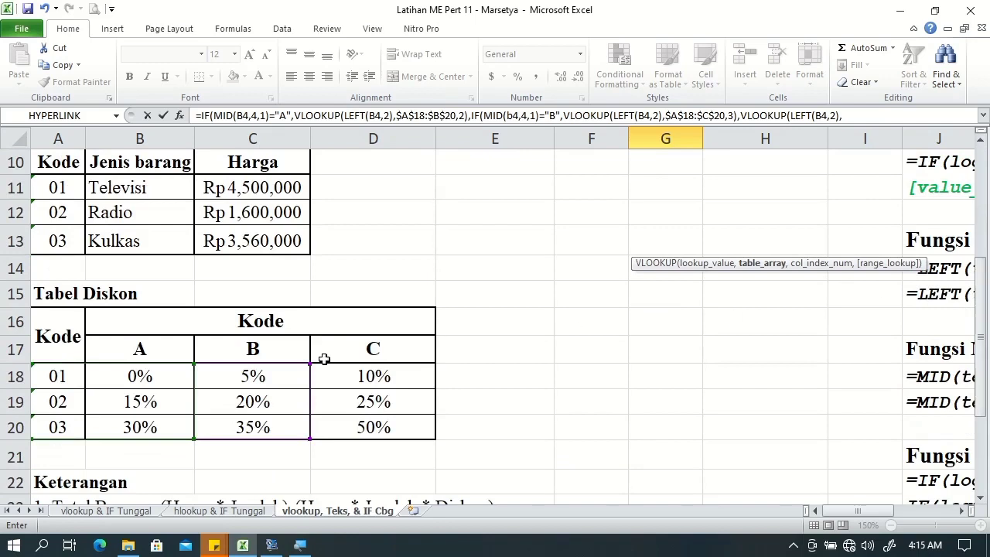
click(68, 377)
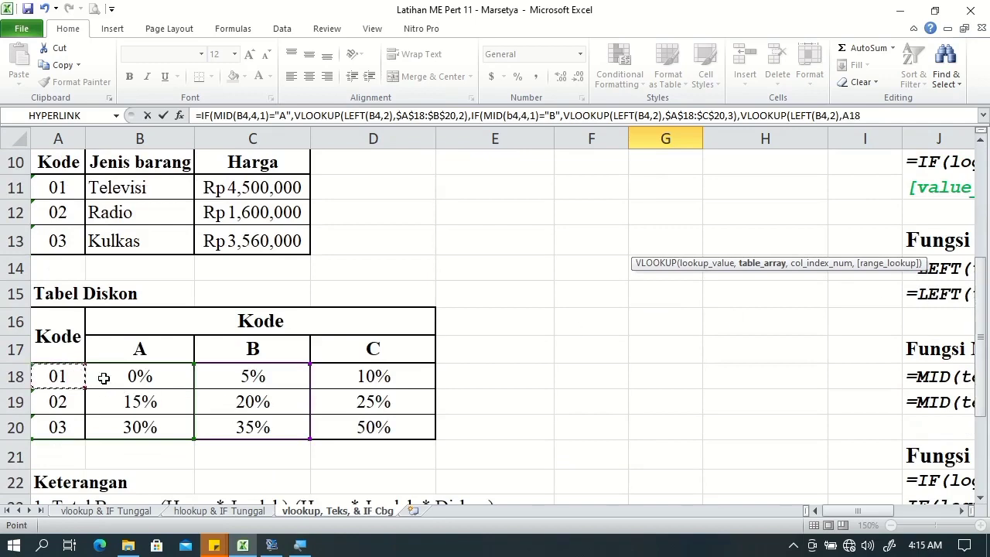
shift+click(376, 424)
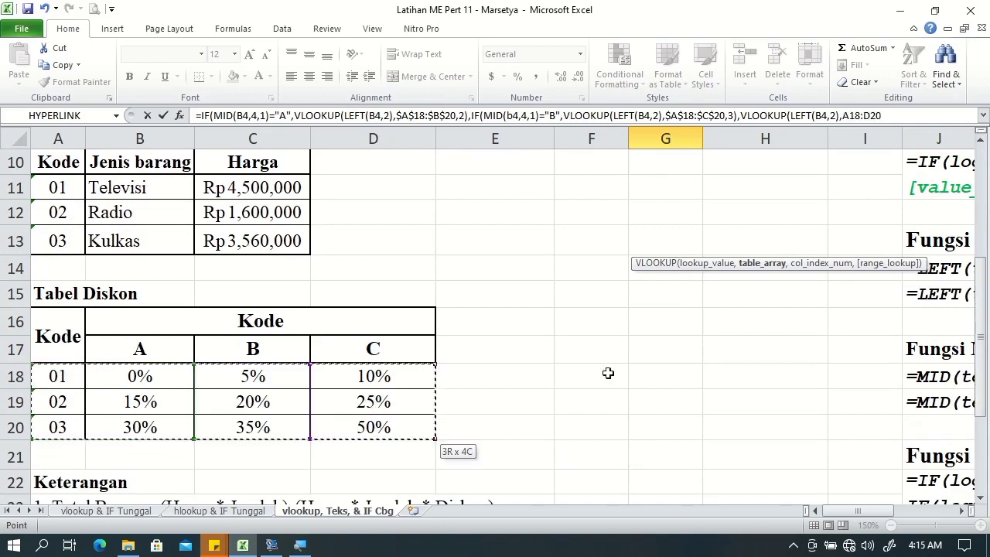
drag(985, 304, 983, 208)
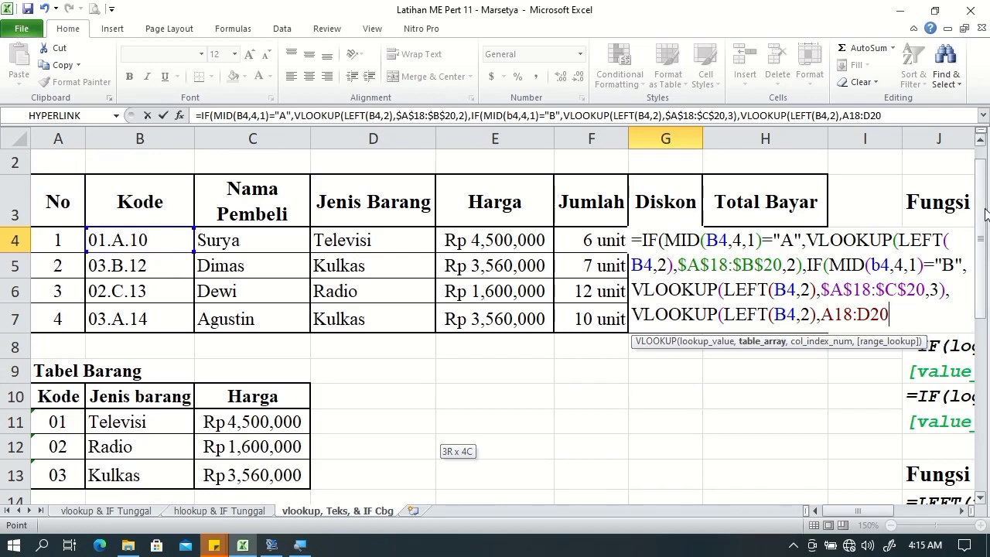
key(F4)
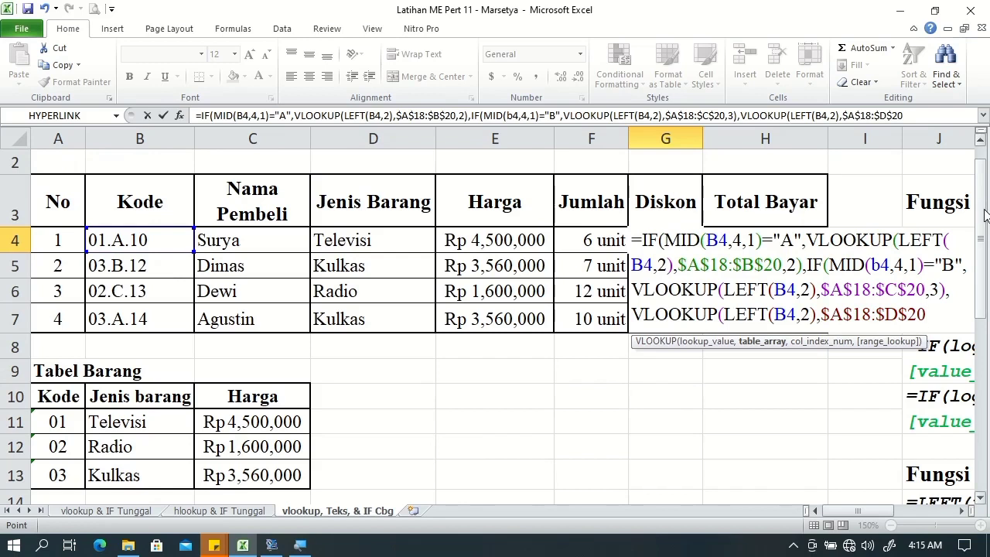
text(,)
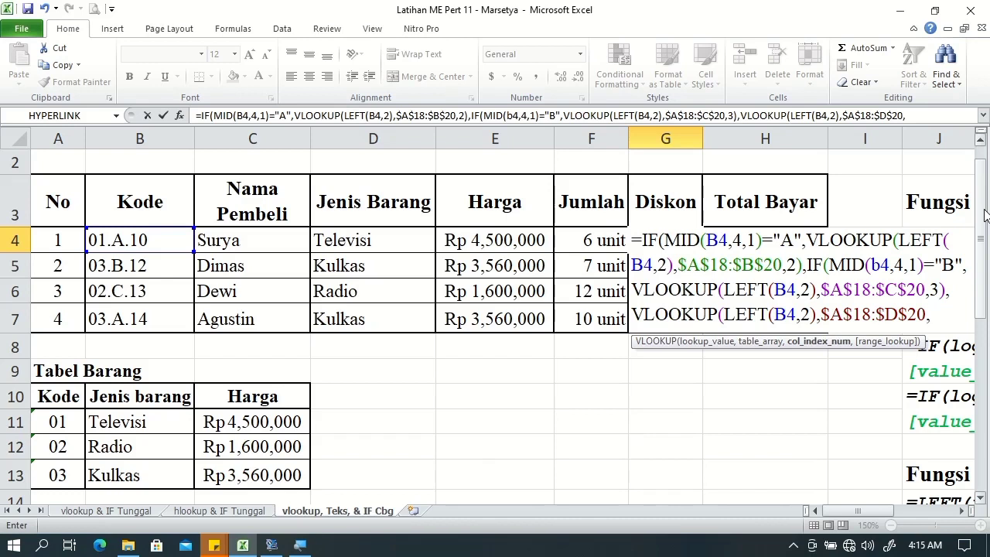
text(4)
key(Return)
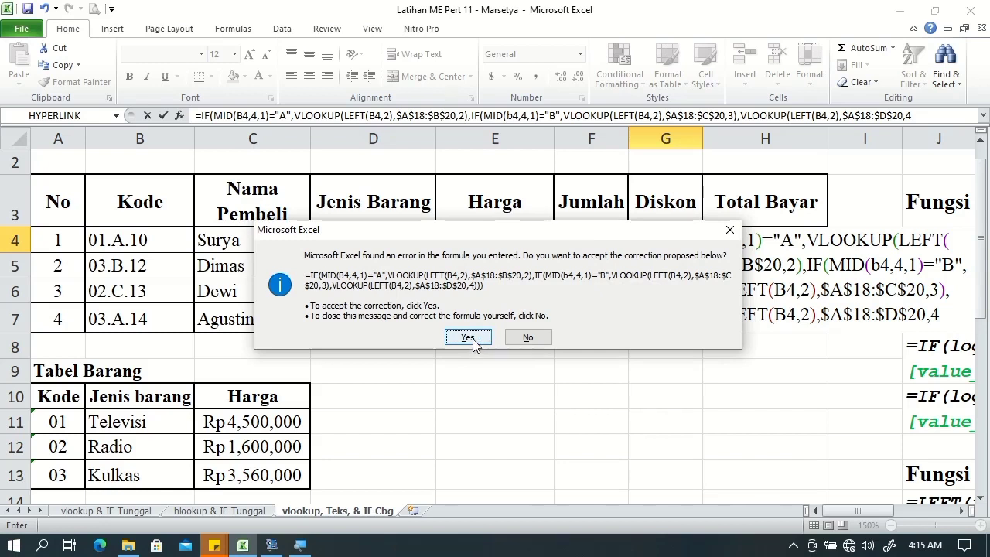
Accept the correction, format G4's 0% as a centred percentage, then select H4
click(474, 340)
click(691, 243)
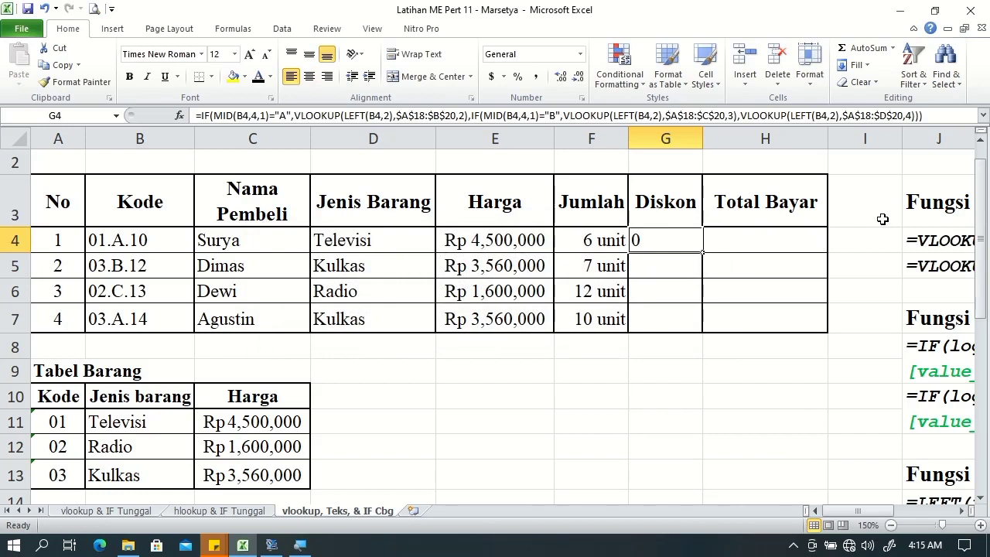
click(519, 77)
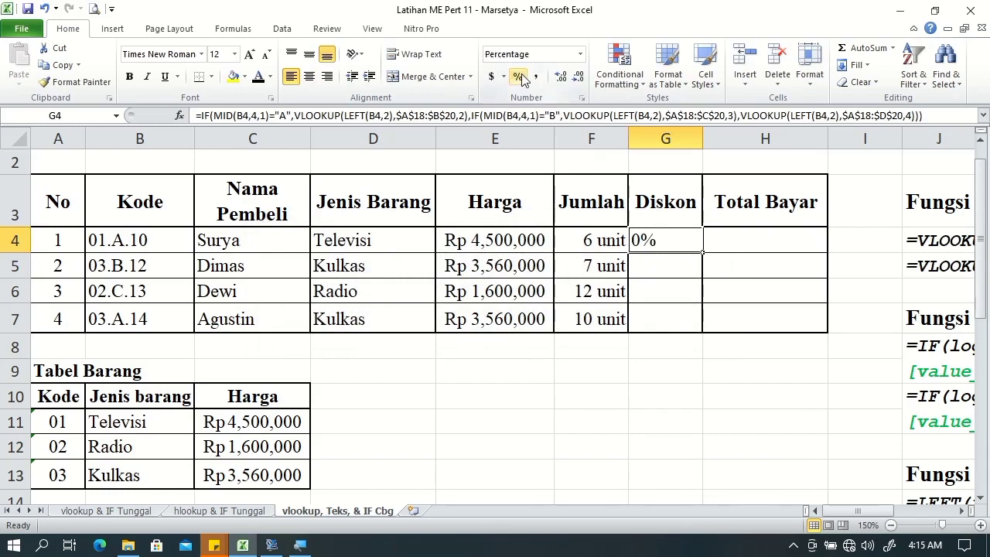
click(308, 76)
click(720, 243)
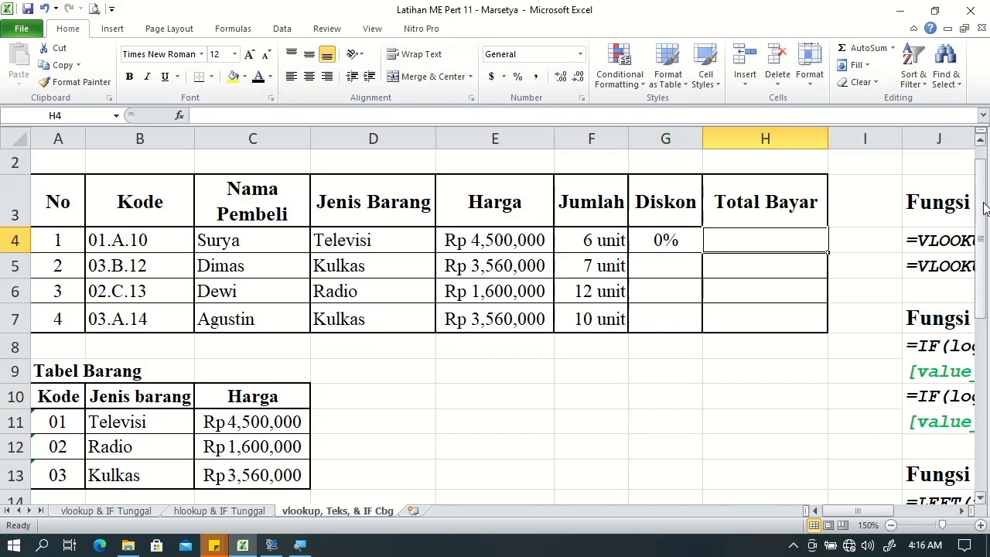
drag(980, 207, 965, 371)
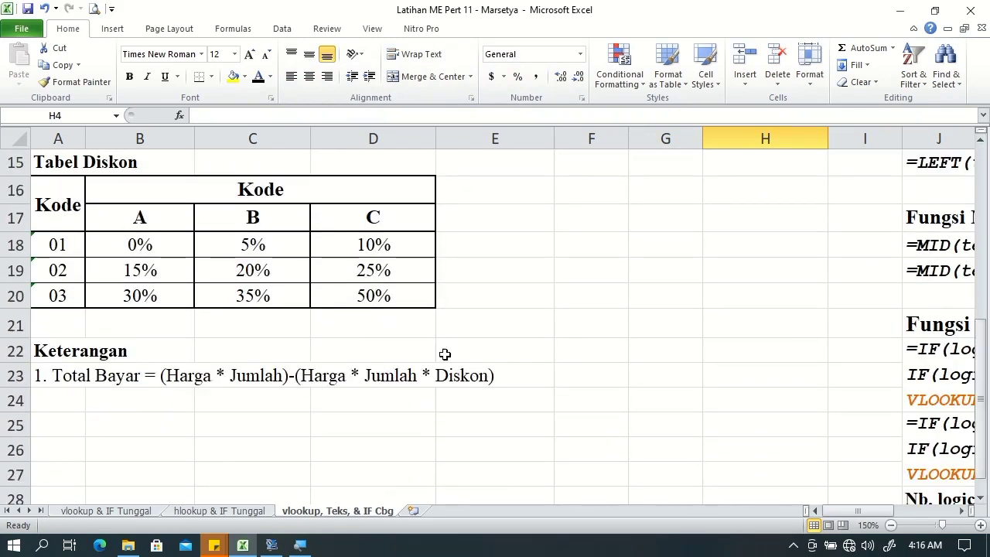
scroll(984, 362, up, 5)
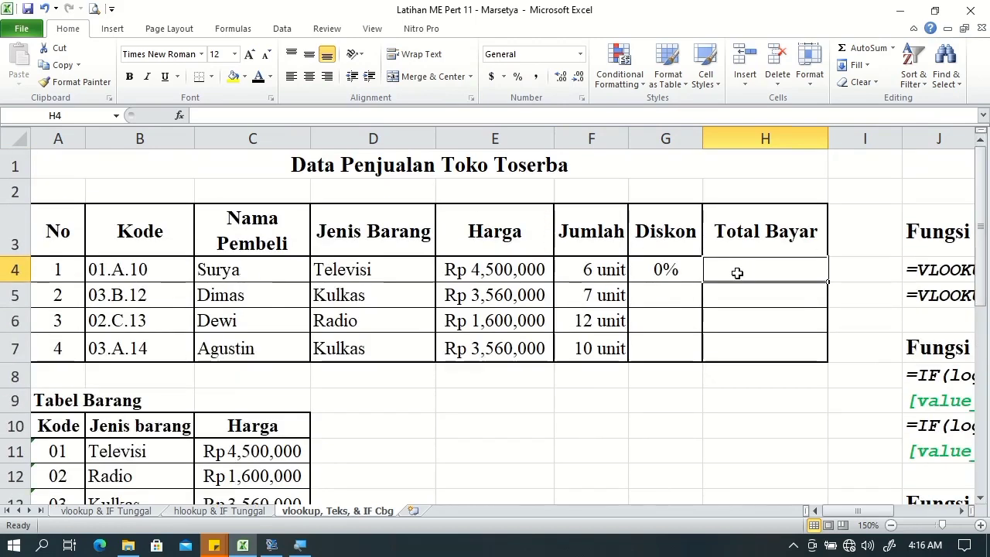
Enter =(E4*F4)-(E4*F4*G4) in H4 and accept the correction, giving Rp 27,000,000
text(=()
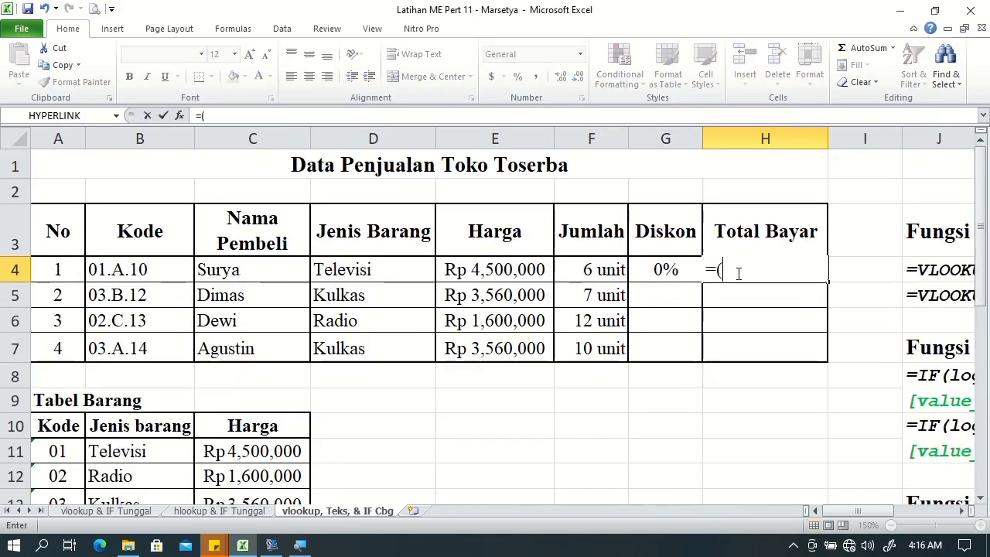
click(461, 272)
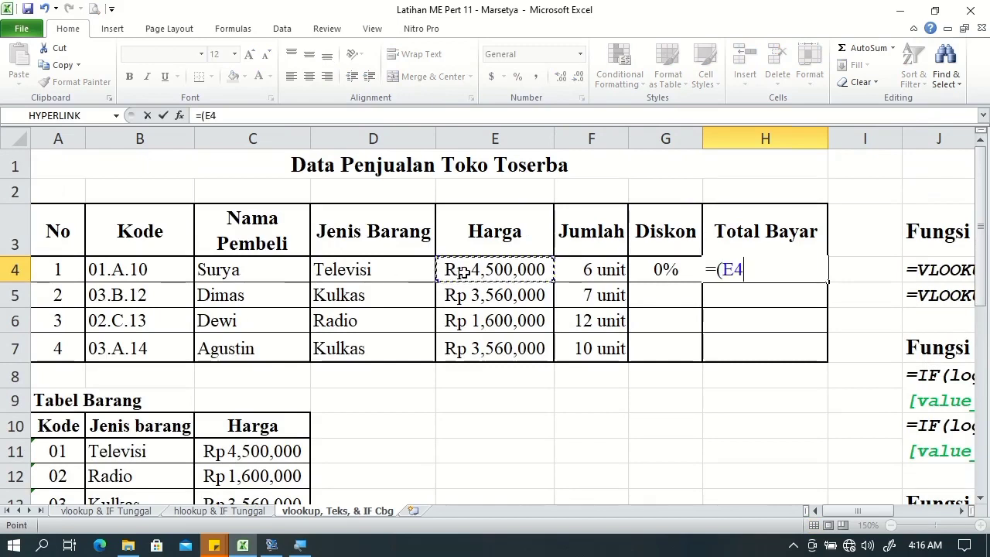
text(*)
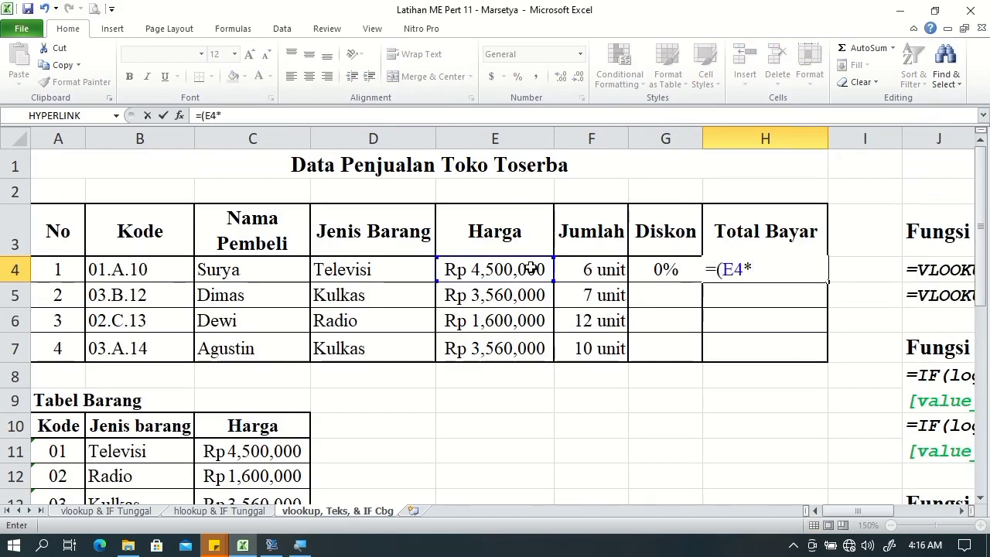
click(599, 263)
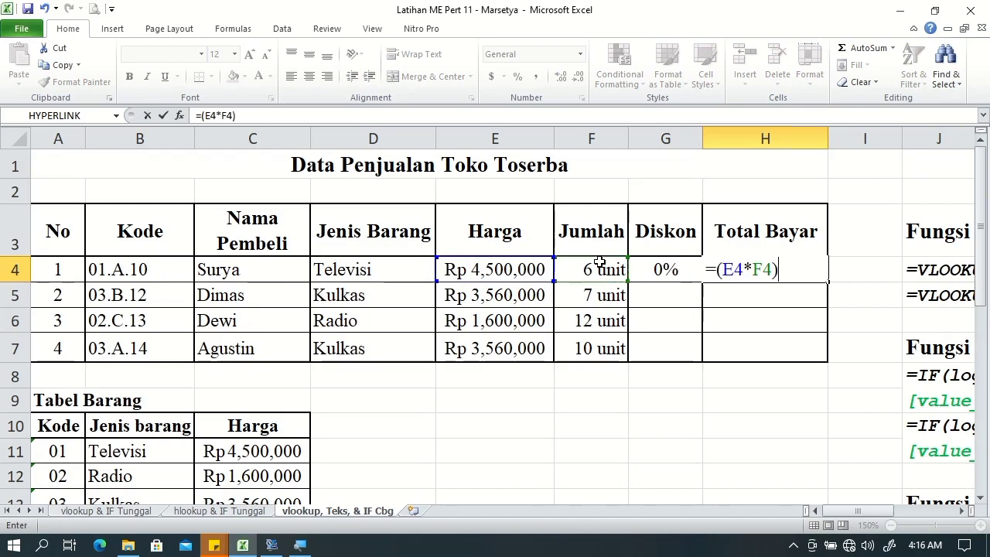
click(526, 270)
text(*)
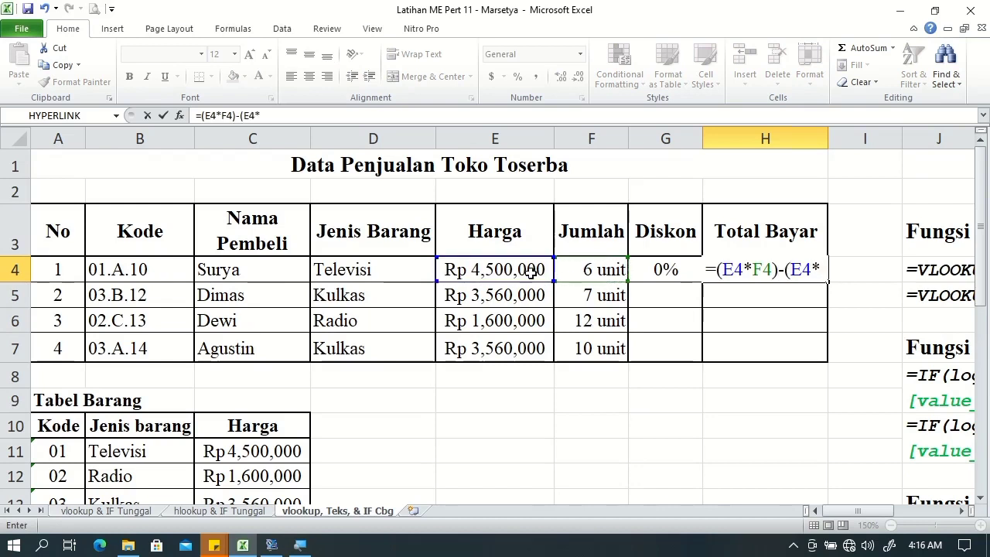
click(611, 271)
text(*)
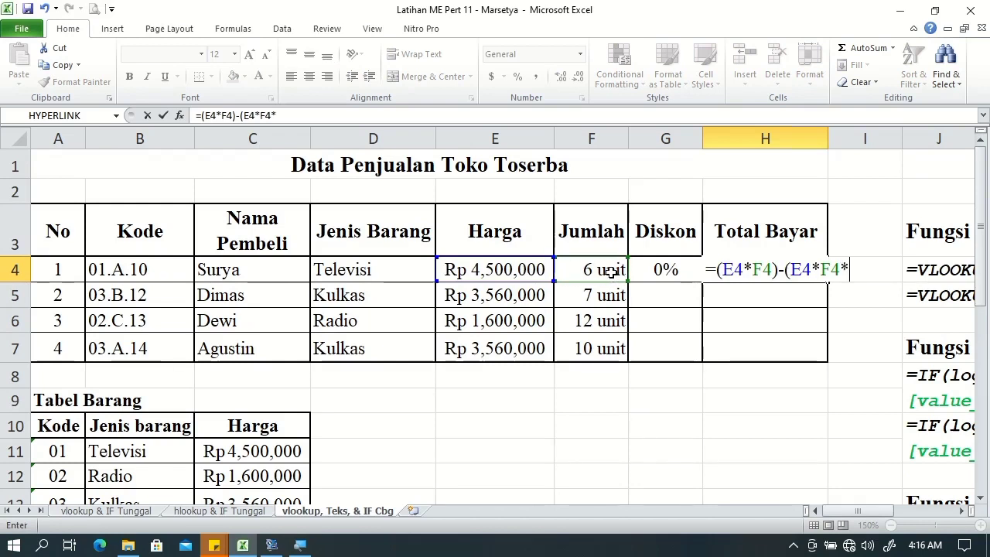
click(660, 269)
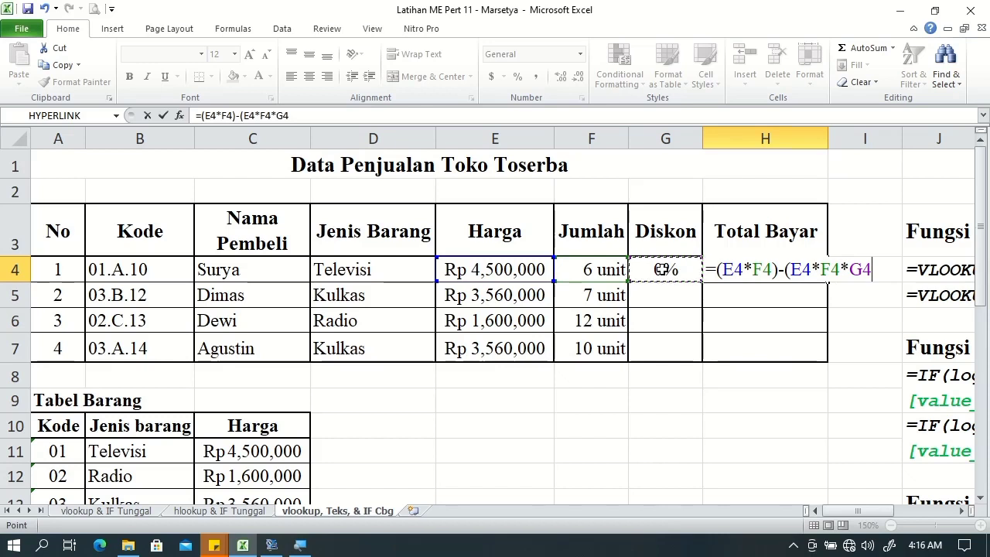
key(Return)
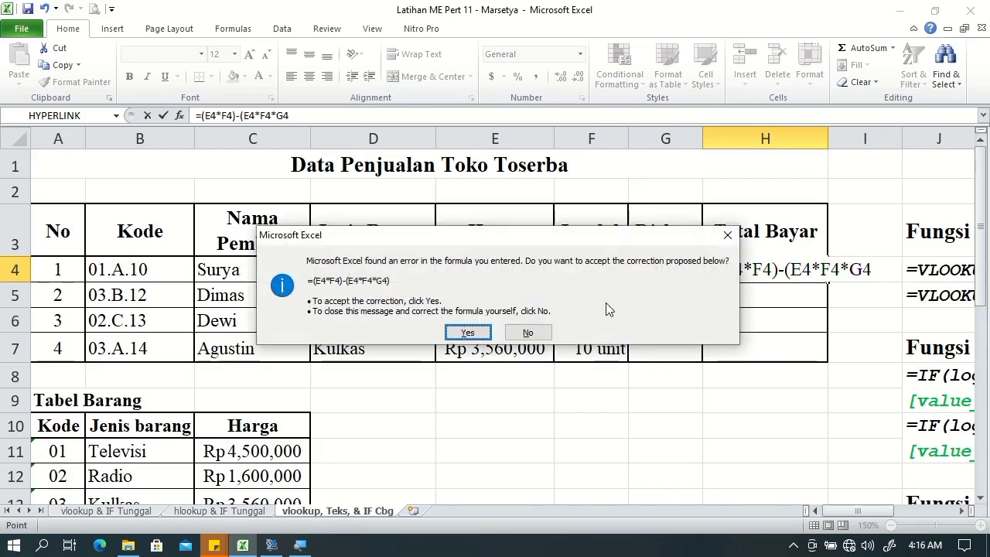
click(468, 332)
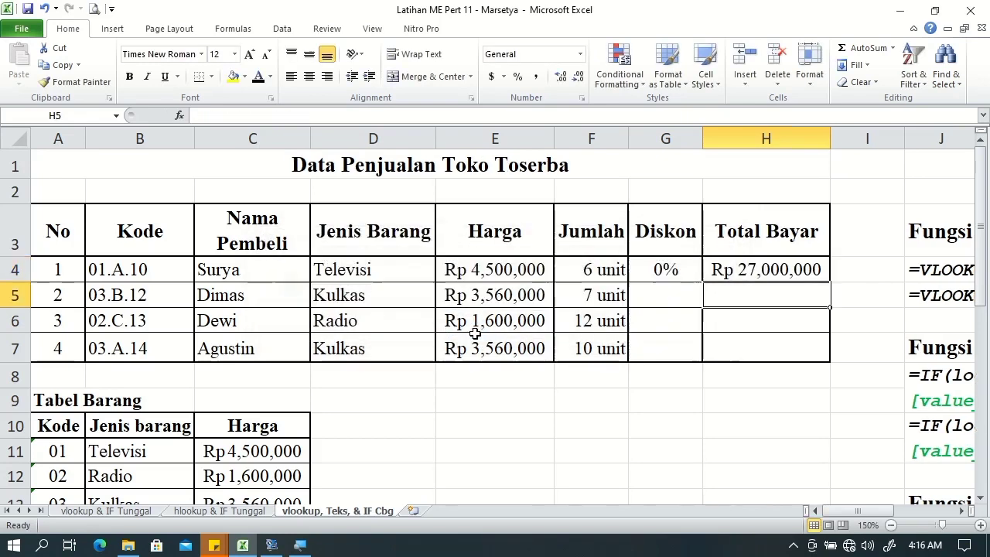
click(770, 272)
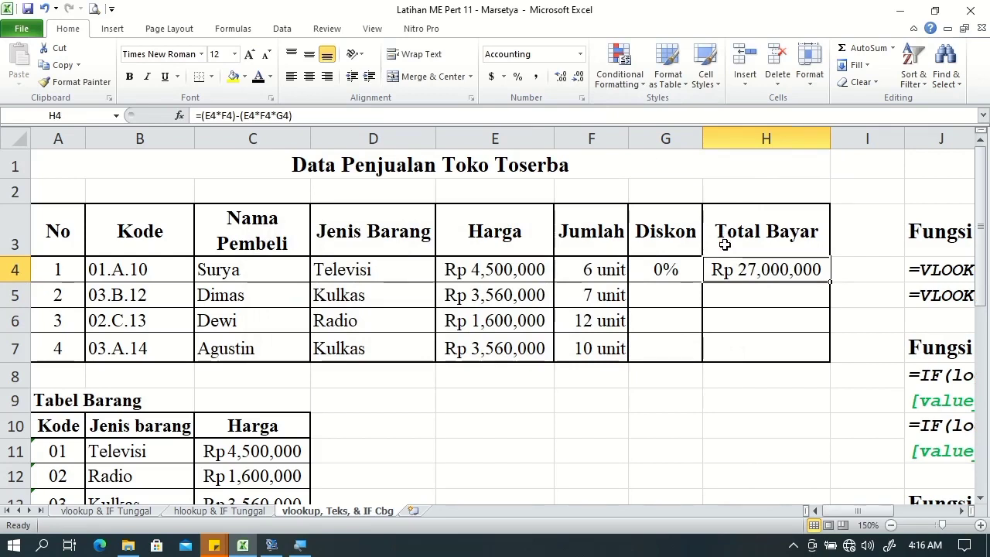
Fill the G4:H4 Diskon and Total Bayar formulas down to row 7
click(734, 292)
click(734, 274)
click(545, 273)
click(704, 269)
mouse_move(671, 271)
mouse_down()
mouse_move(772, 278)
mouse_move(826, 354)
mouse_up()
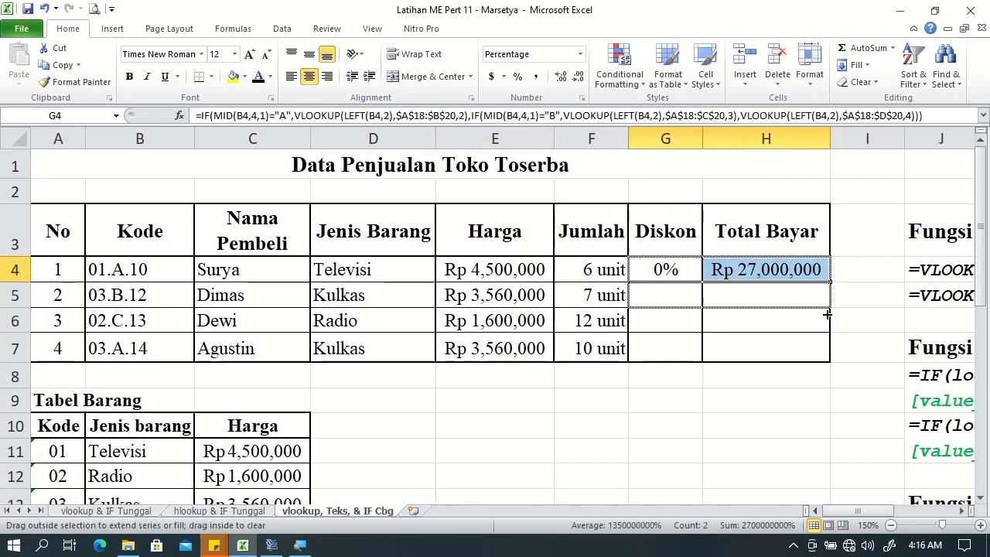
click(807, 375)
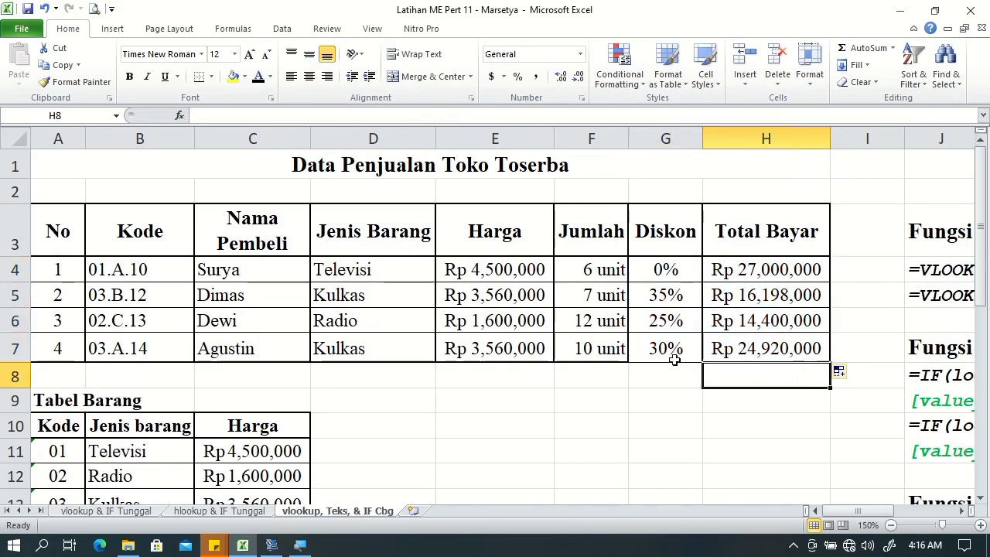
Reapply the cell borders on G7:H7 through Format Cells
drag(670, 353, 717, 348)
right_click(718, 348)
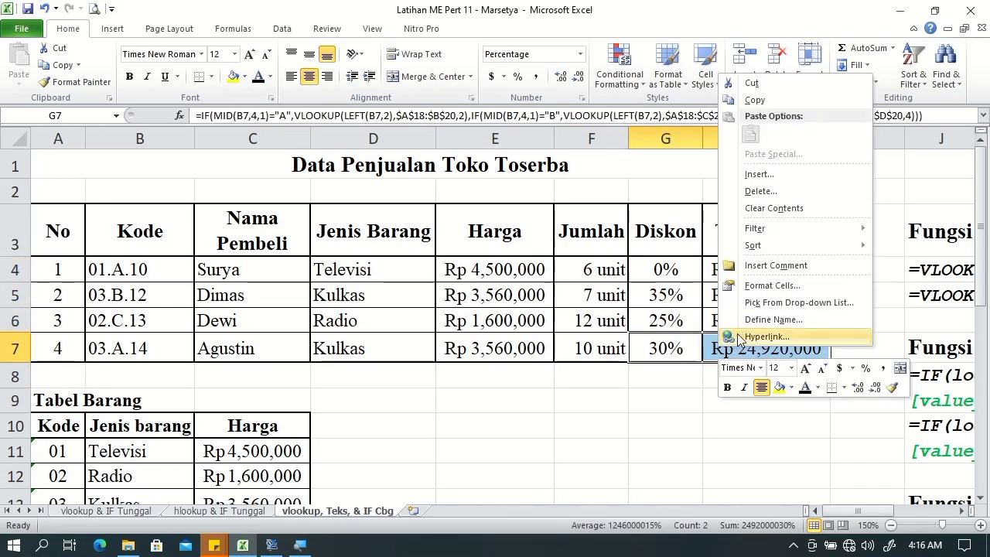
click(749, 284)
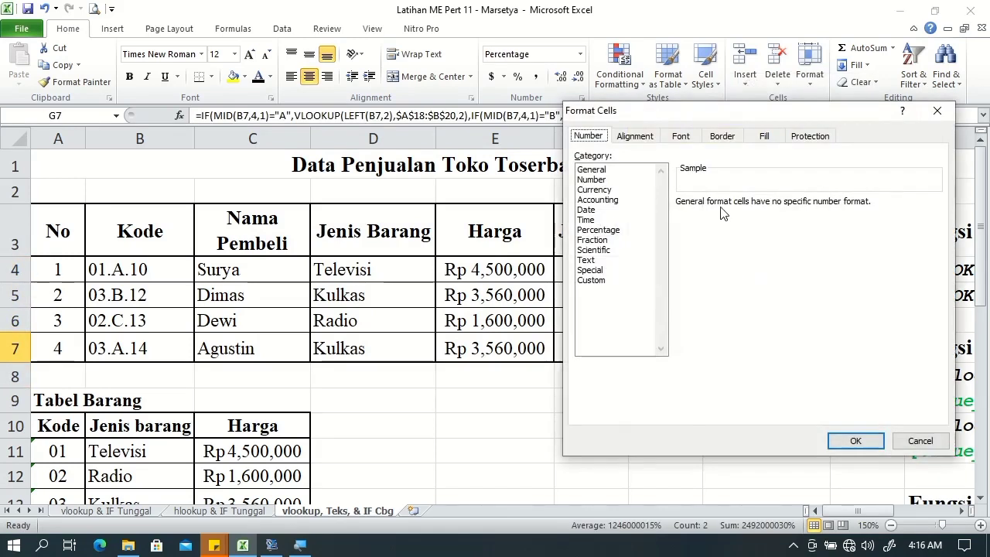
click(724, 137)
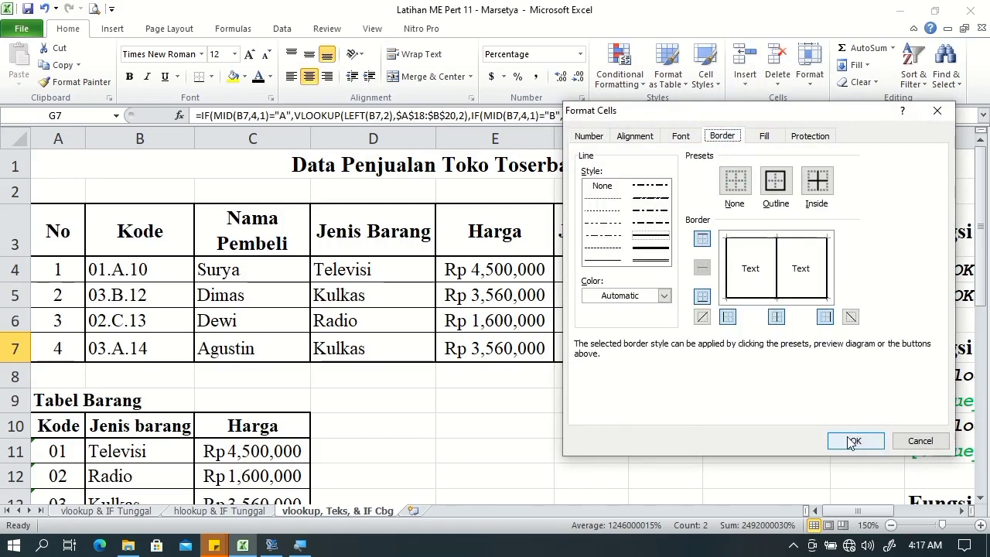
click(853, 441)
click(818, 424)
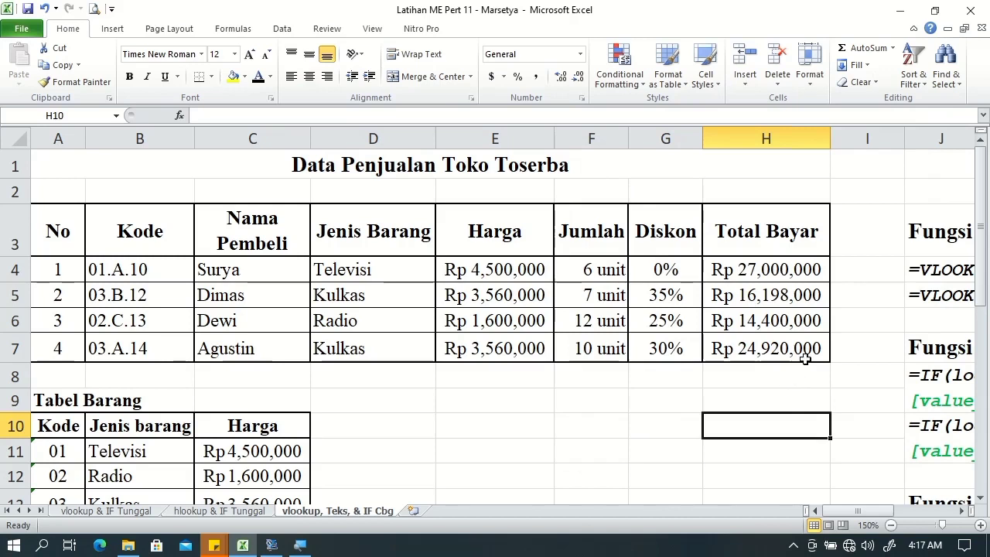
Scroll down to check the discount table's A heading and 01 code
drag(983, 282, 985, 289)
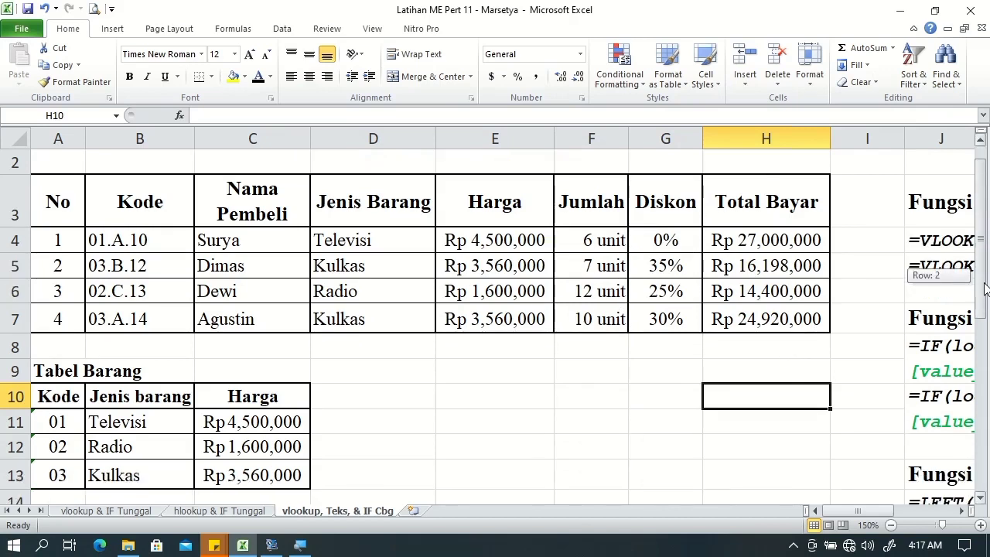
drag(985, 289, 984, 310)
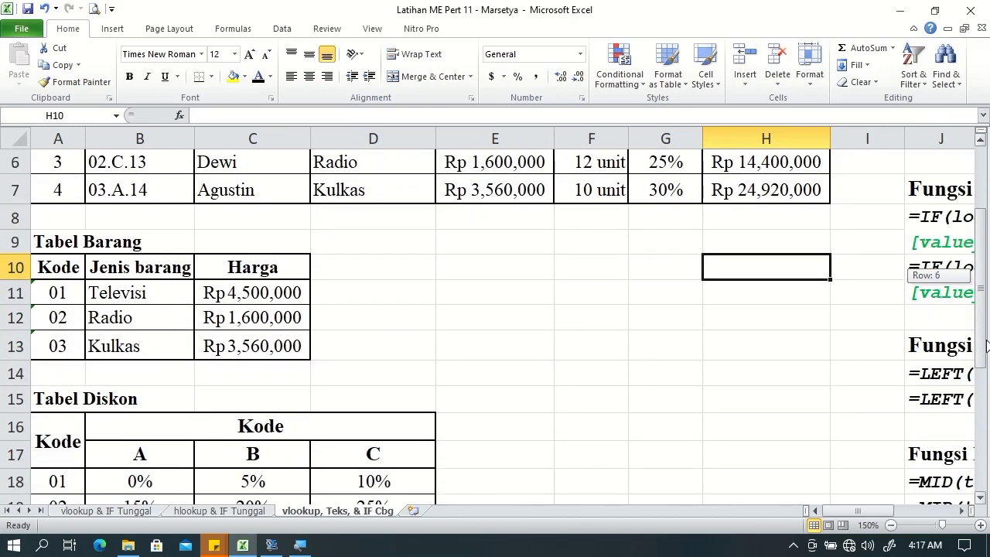
click(116, 455)
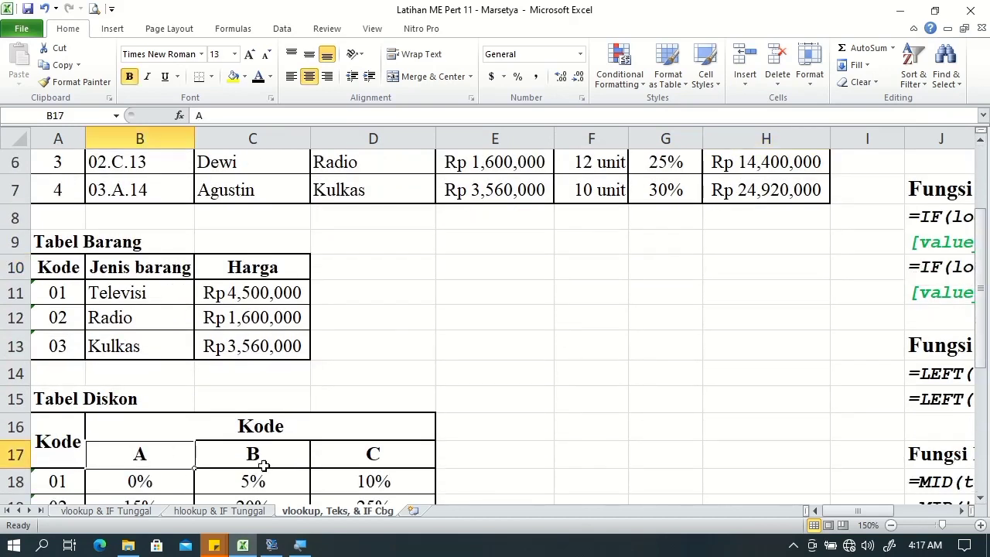
click(70, 481)
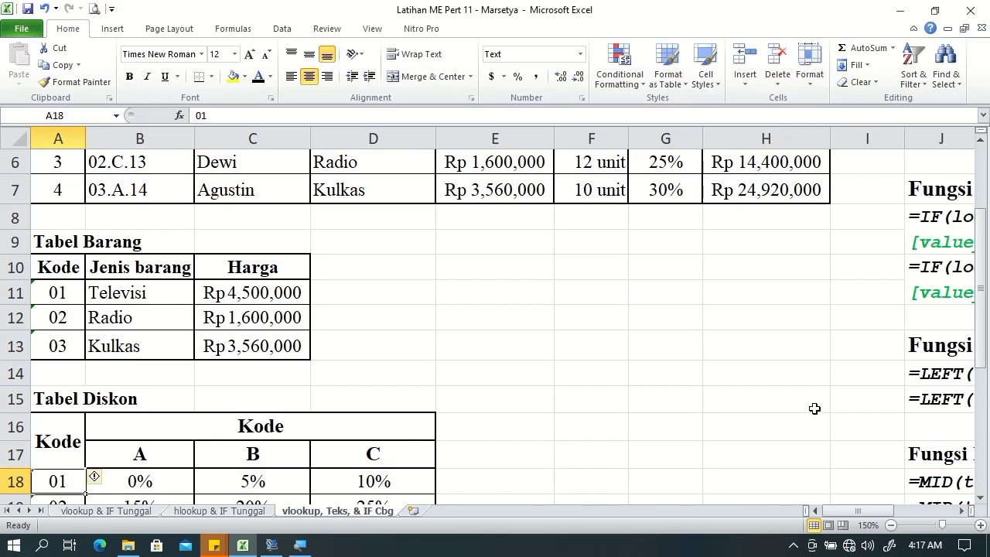
click(187, 489)
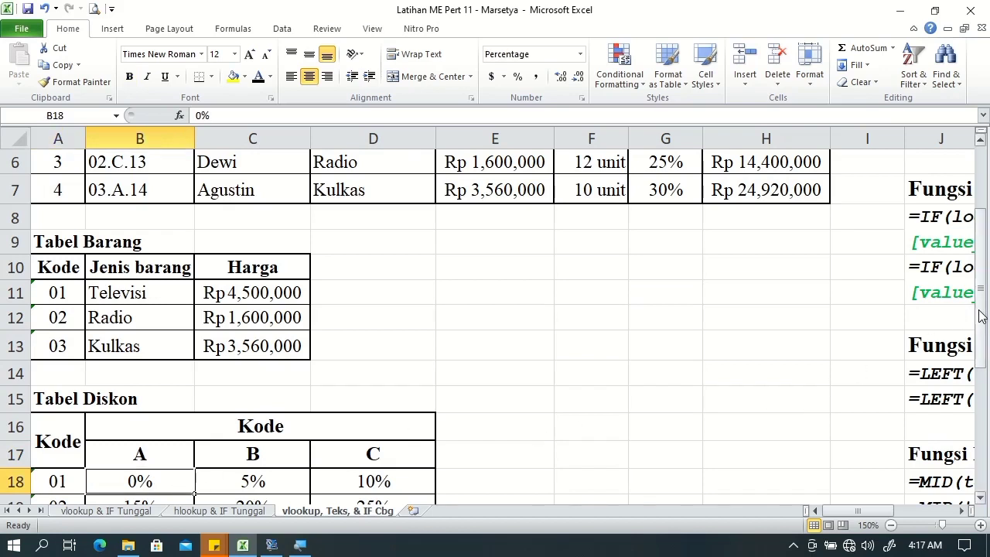
drag(981, 315, 981, 269)
click(683, 242)
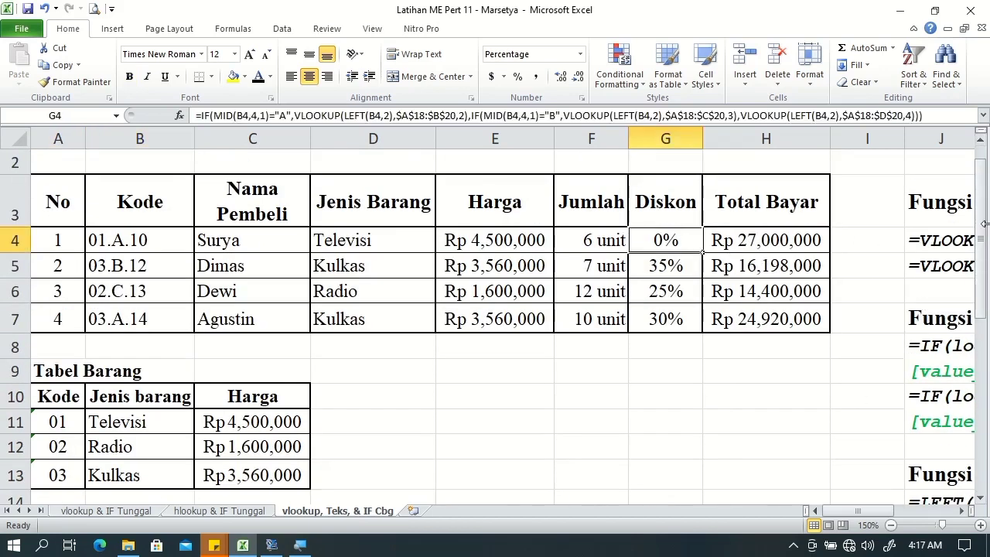
drag(984, 224, 988, 292)
click(256, 399)
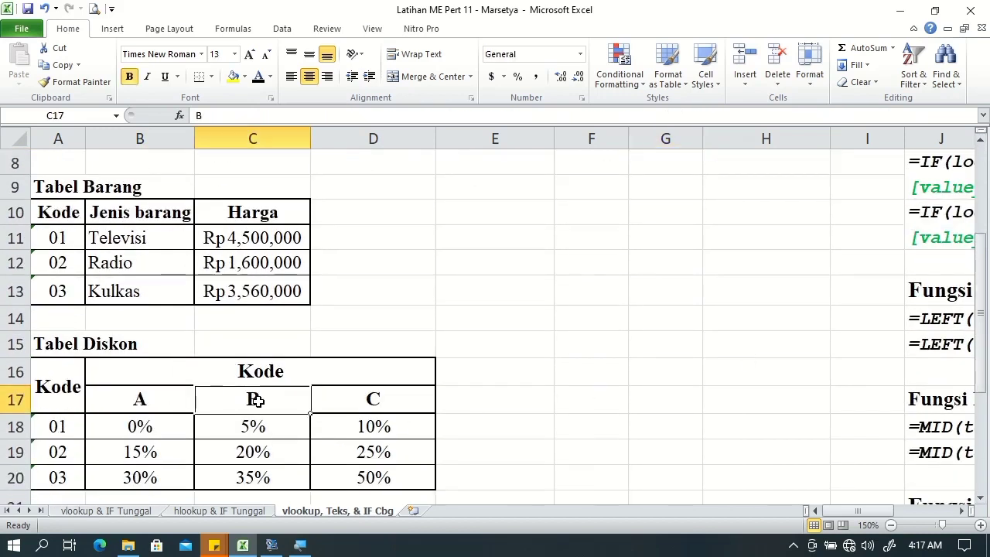
click(58, 478)
click(225, 481)
drag(983, 315, 981, 232)
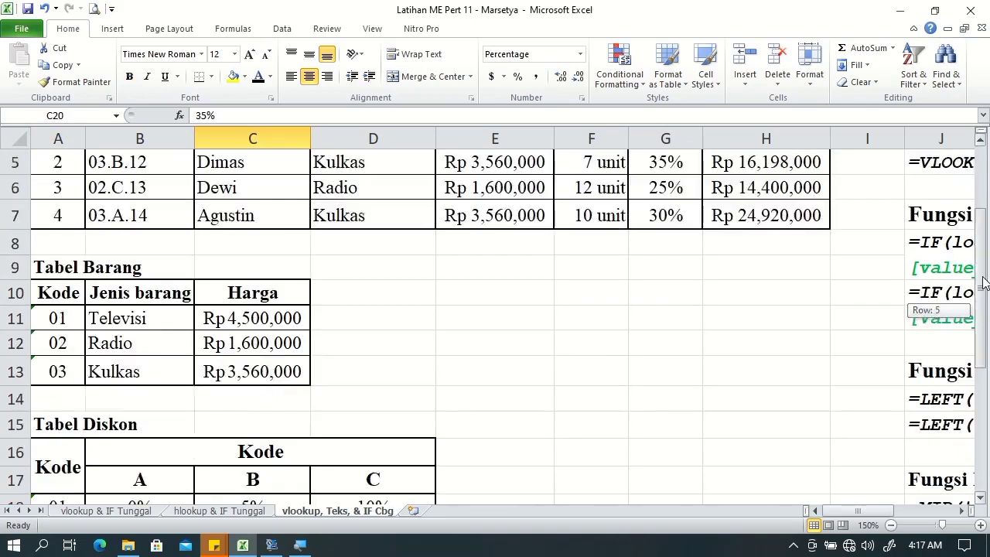
click(658, 297)
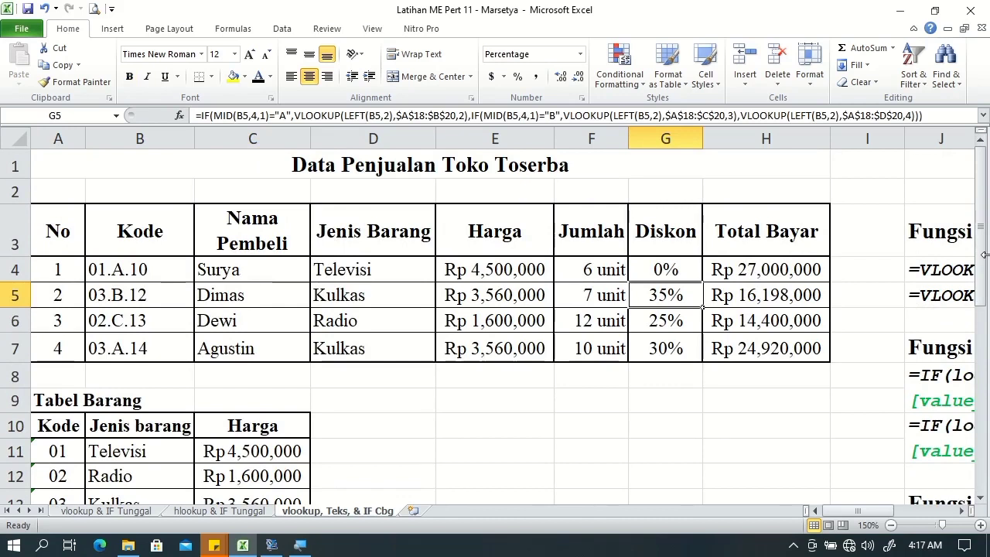
drag(984, 254, 982, 270)
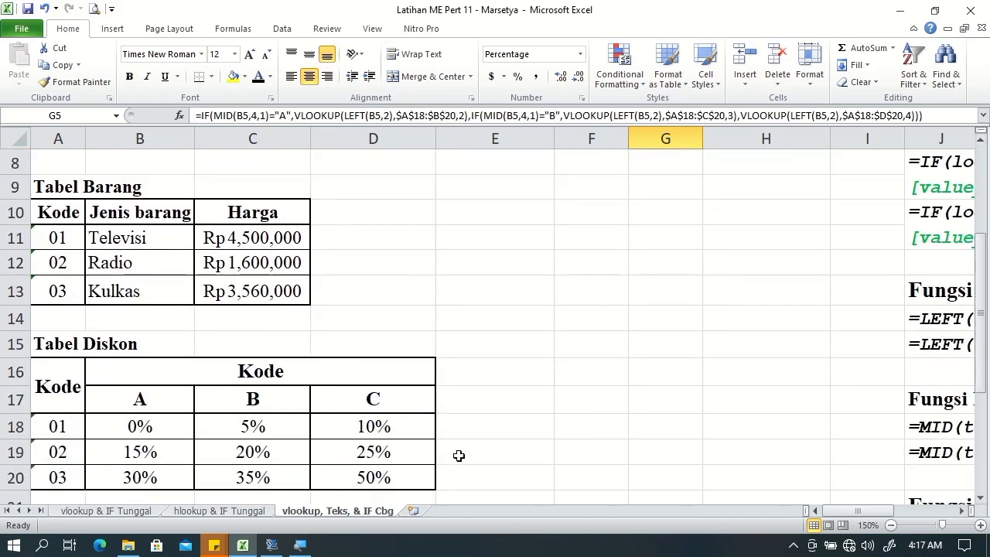
click(391, 396)
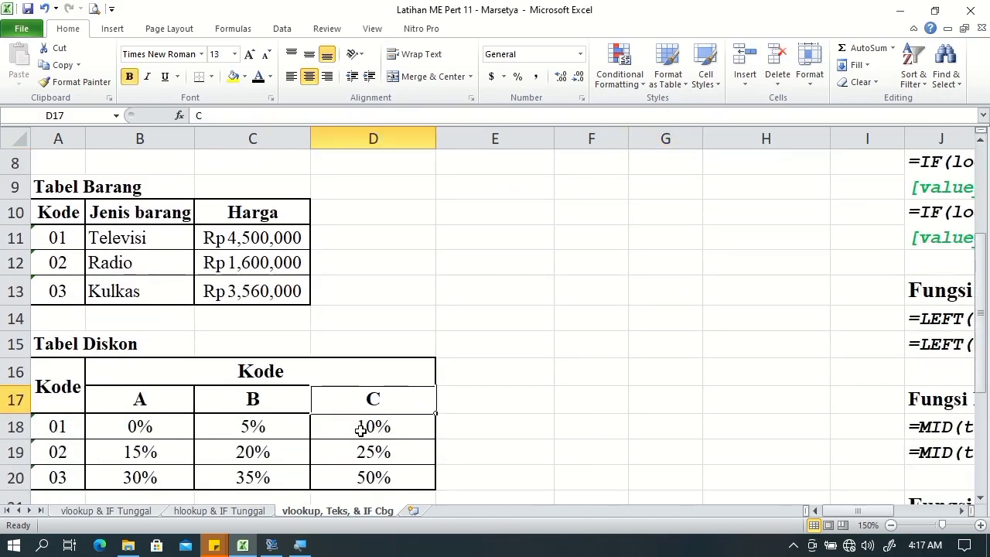
click(325, 446)
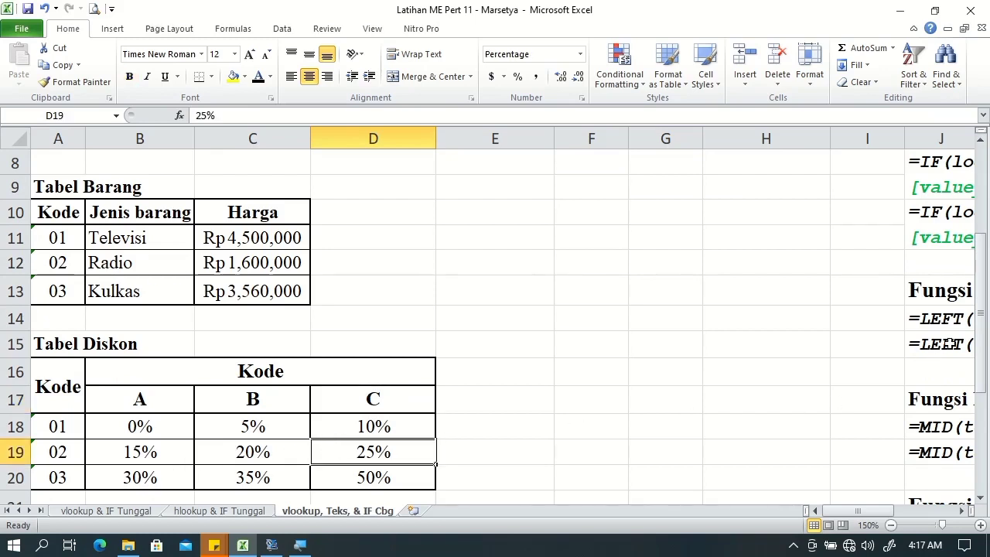
scroll(967, 336, up, 2)
click(681, 295)
click(666, 319)
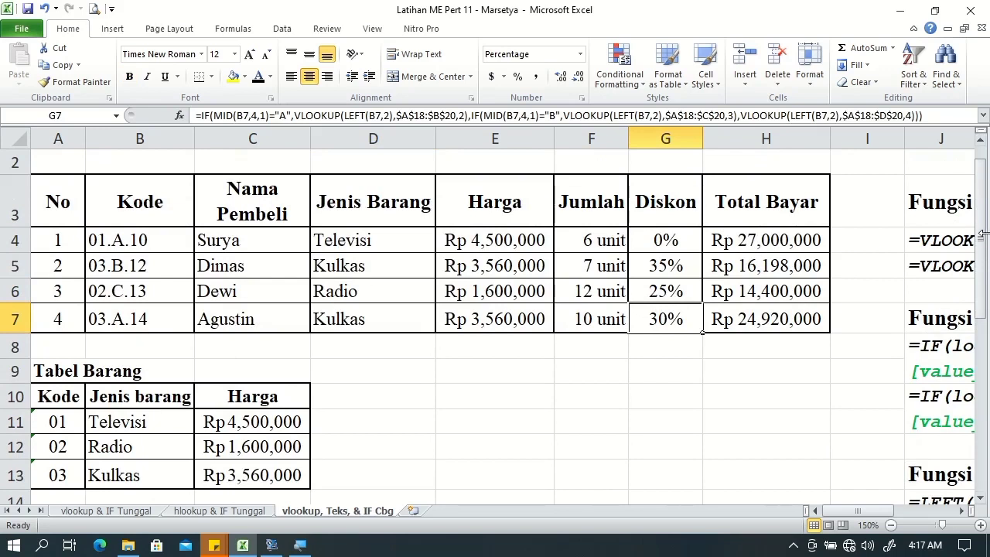
drag(983, 234, 981, 344)
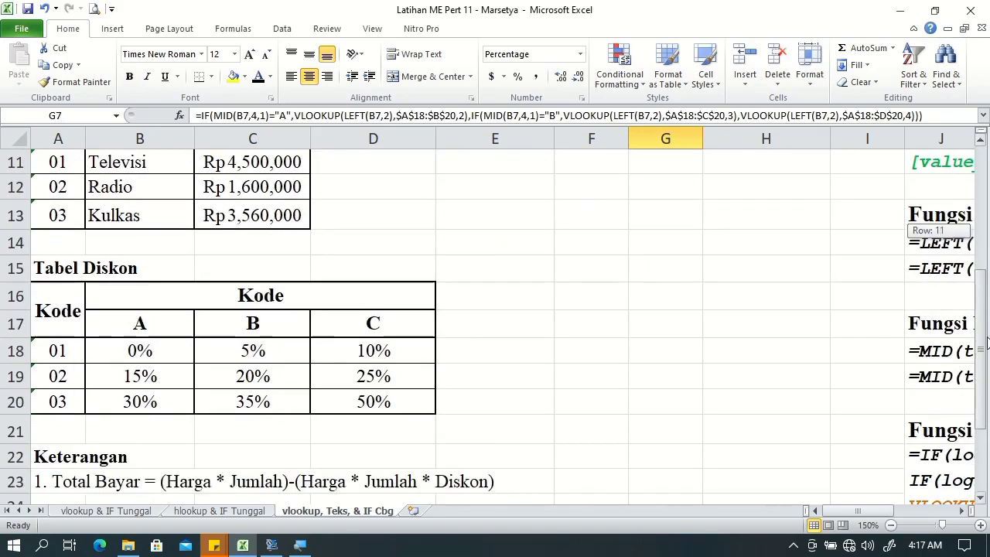
click(140, 325)
click(147, 402)
drag(981, 321, 981, 210)
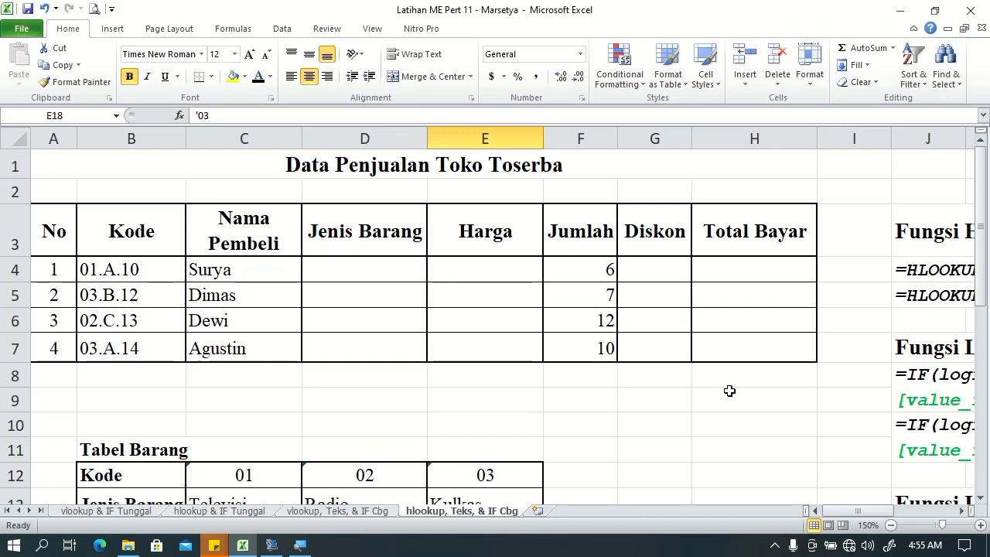
Scroll the sheet right to view the function notes beside the order table
drag(858, 515, 878, 515)
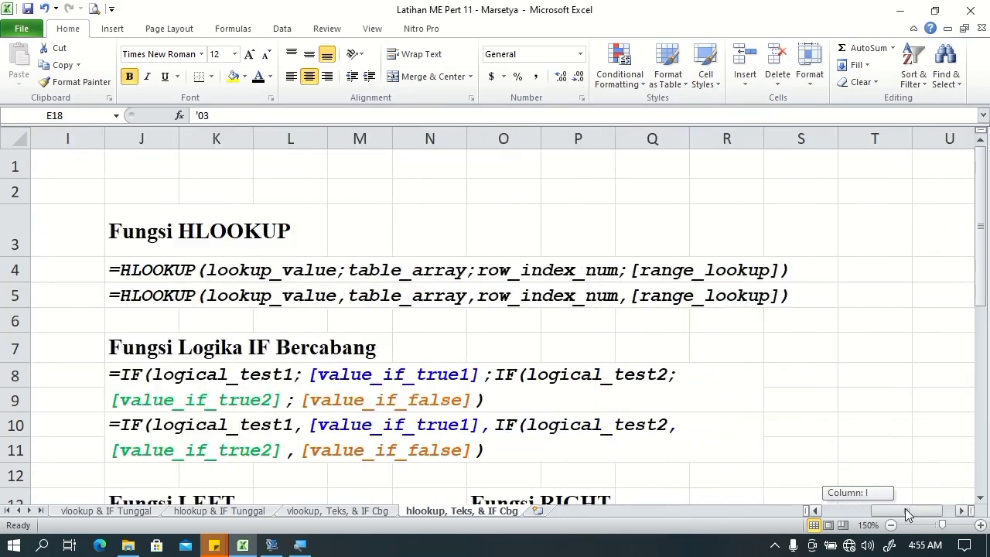
click(816, 510)
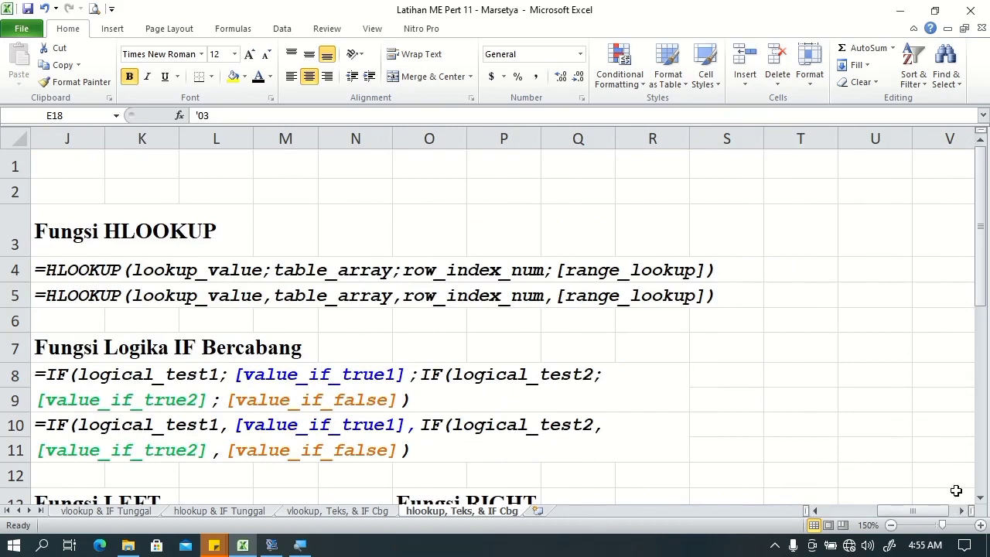
click(980, 498)
click(981, 498)
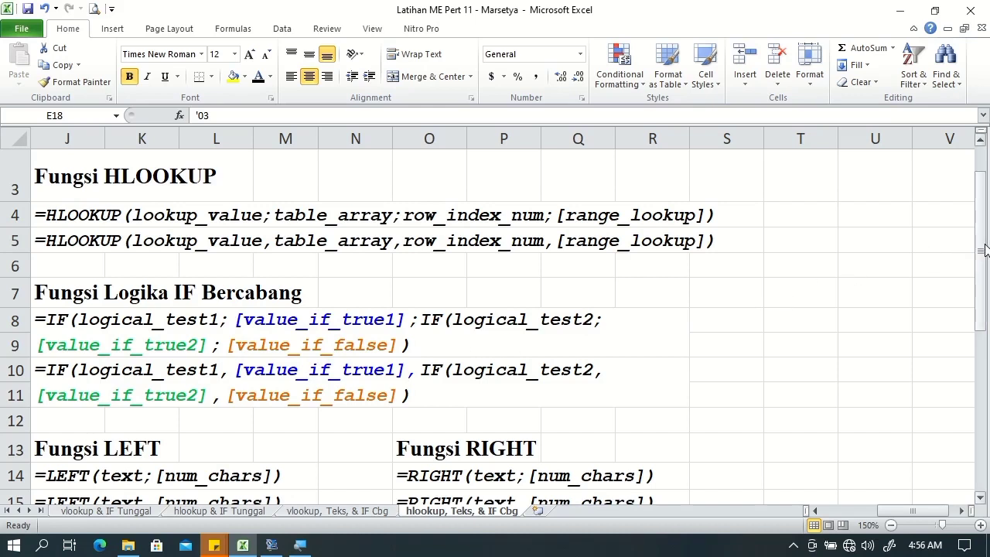
drag(980, 213, 980, 234)
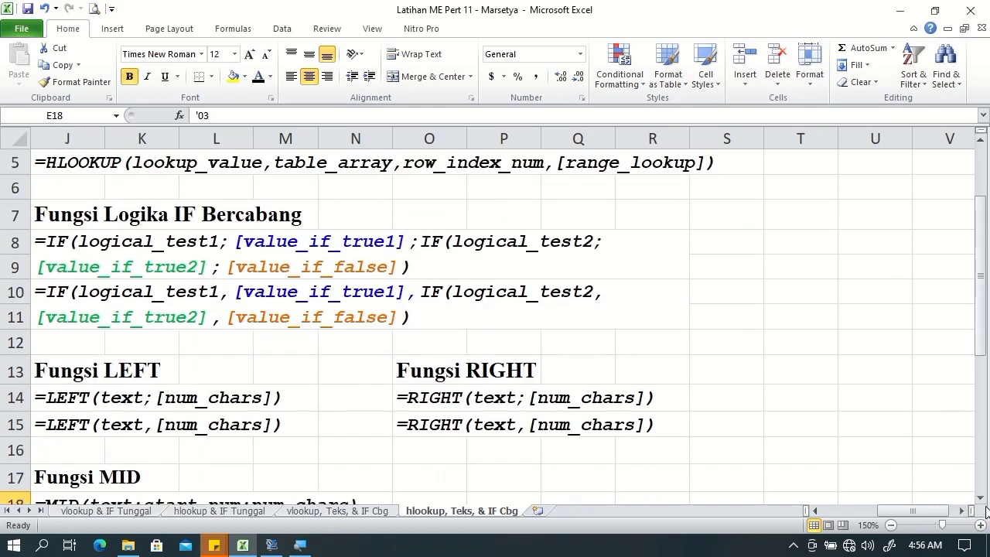
click(980, 498)
click(980, 497)
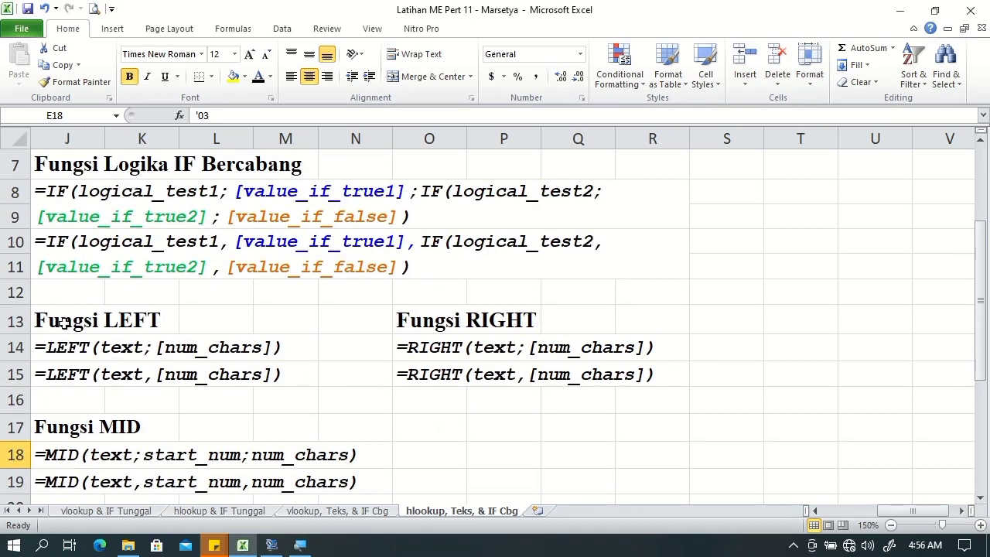
click(64, 322)
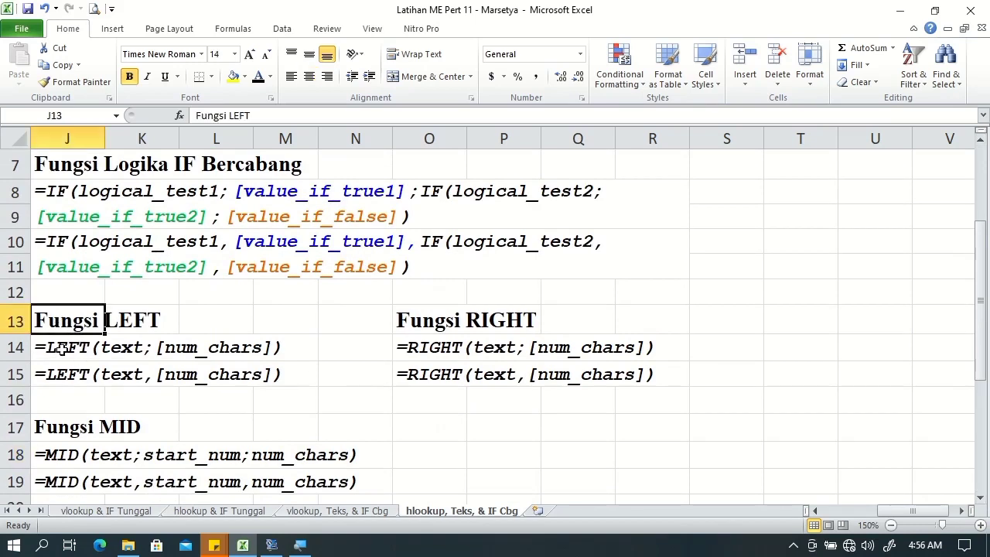
click(62, 350)
click(439, 318)
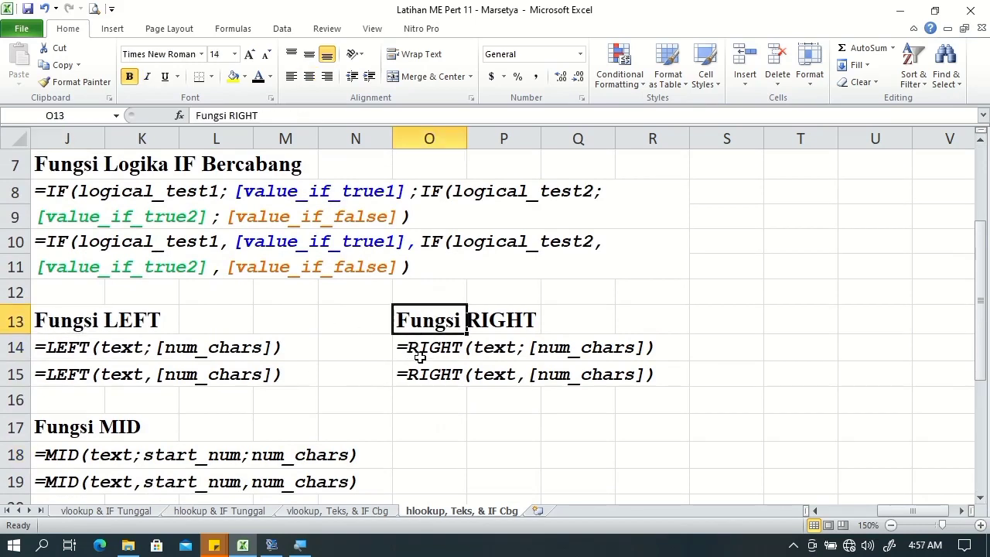
click(418, 356)
click(35, 456)
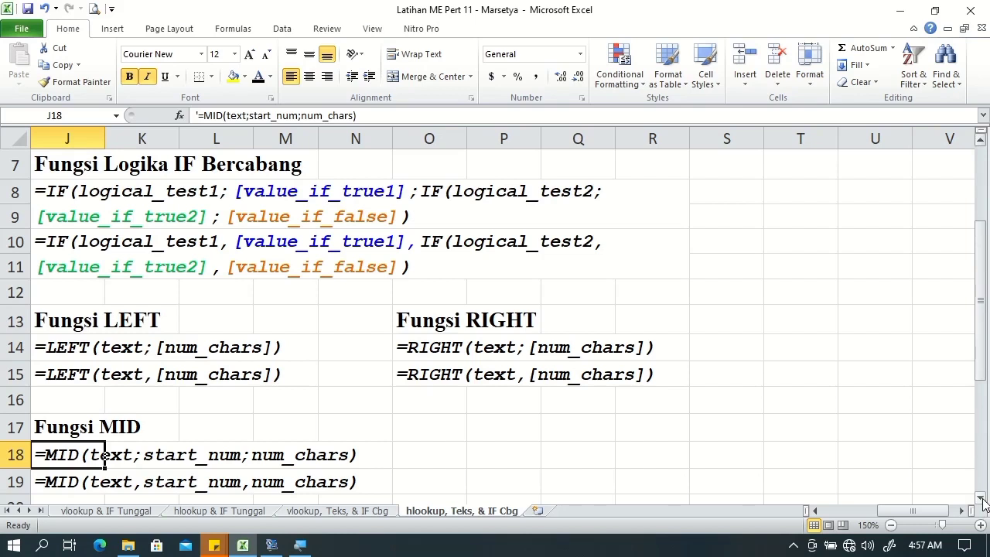
click(982, 499)
click(982, 499)
click(982, 499)
click(982, 499)
click(983, 499)
click(983, 499)
click(983, 500)
click(983, 500)
click(983, 499)
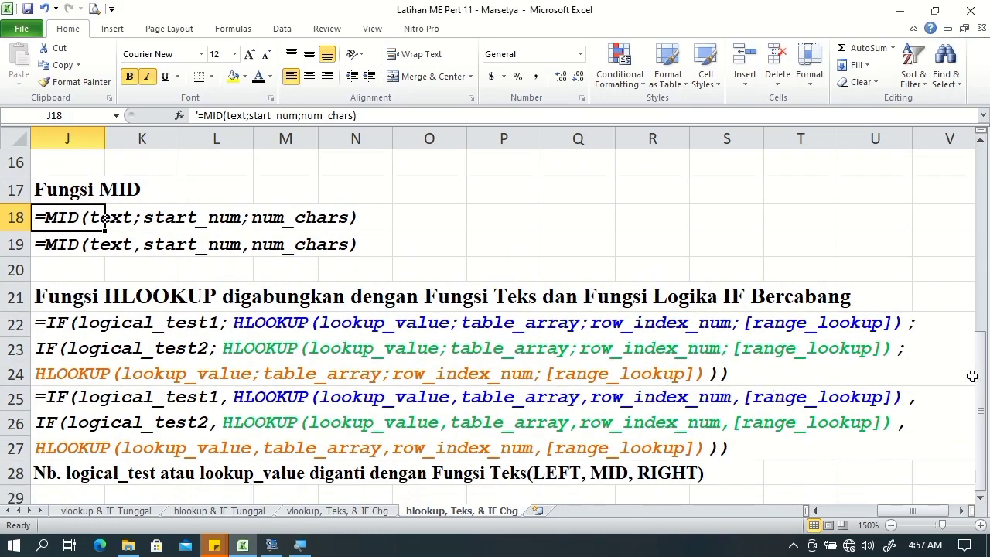
drag(981, 389, 981, 272)
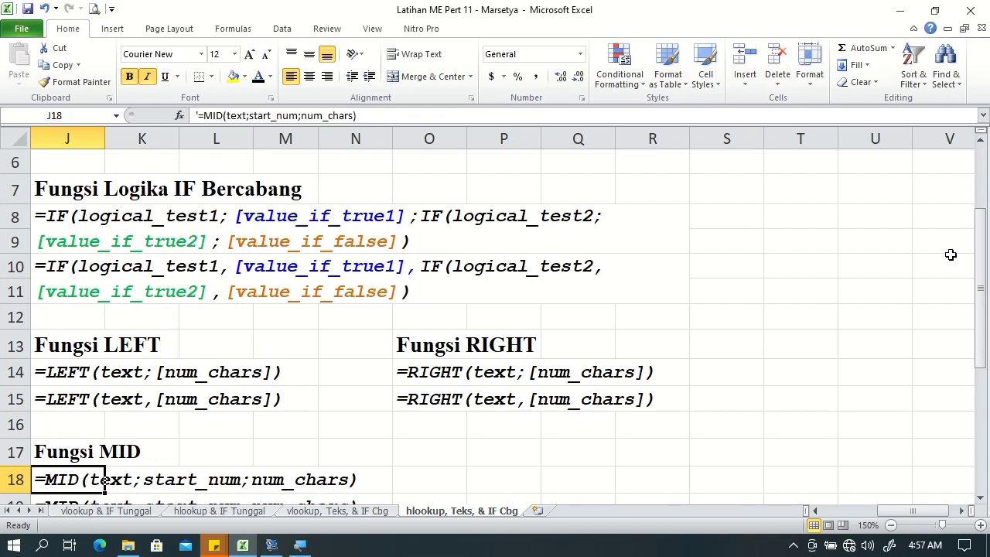
drag(978, 264, 988, 389)
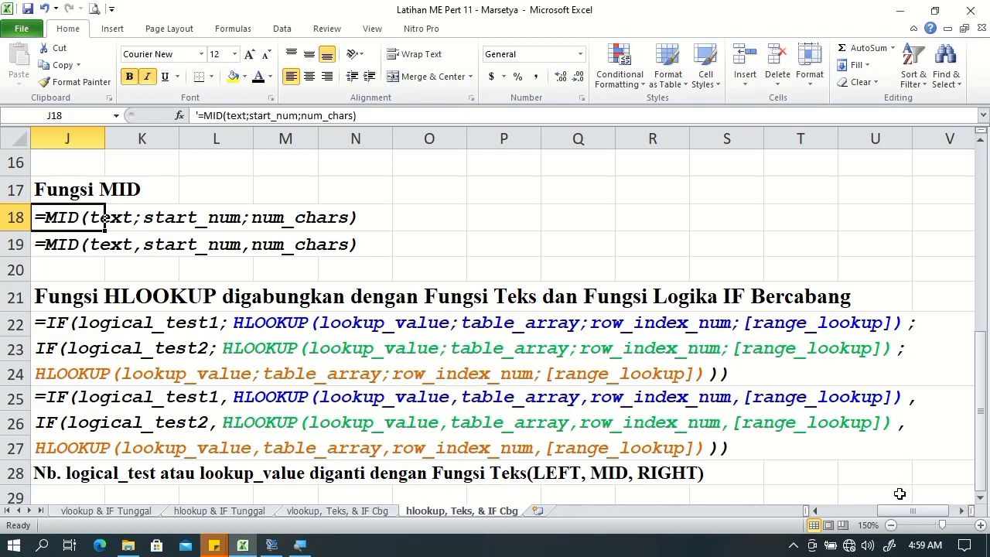
drag(898, 511, 831, 512)
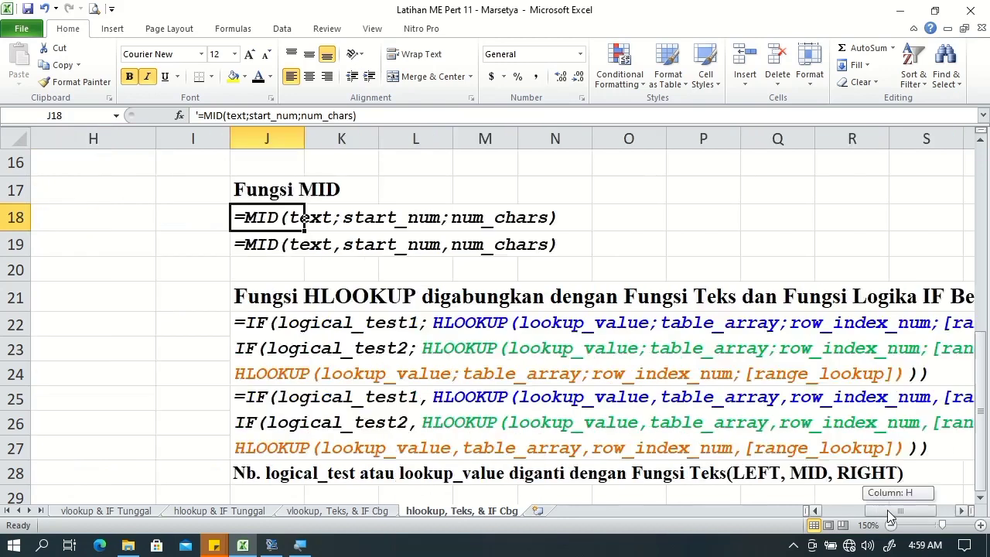
drag(979, 444, 981, 290)
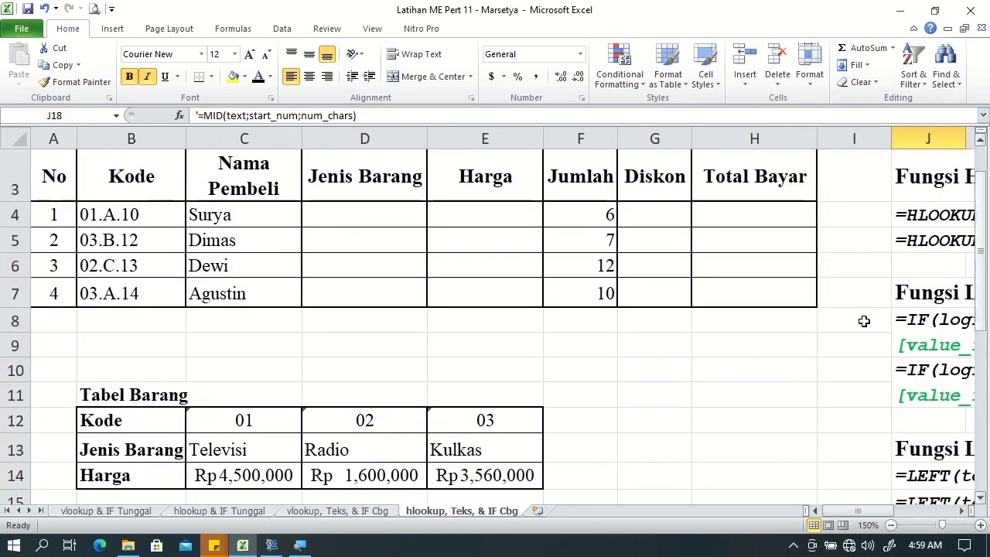
click(215, 423)
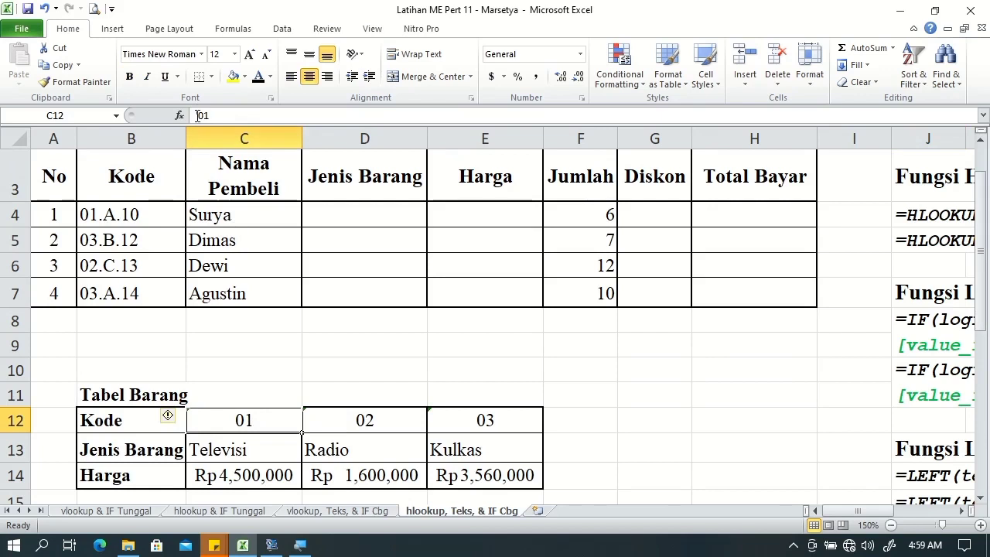
click(580, 53)
scroll(624, 348, down, 1)
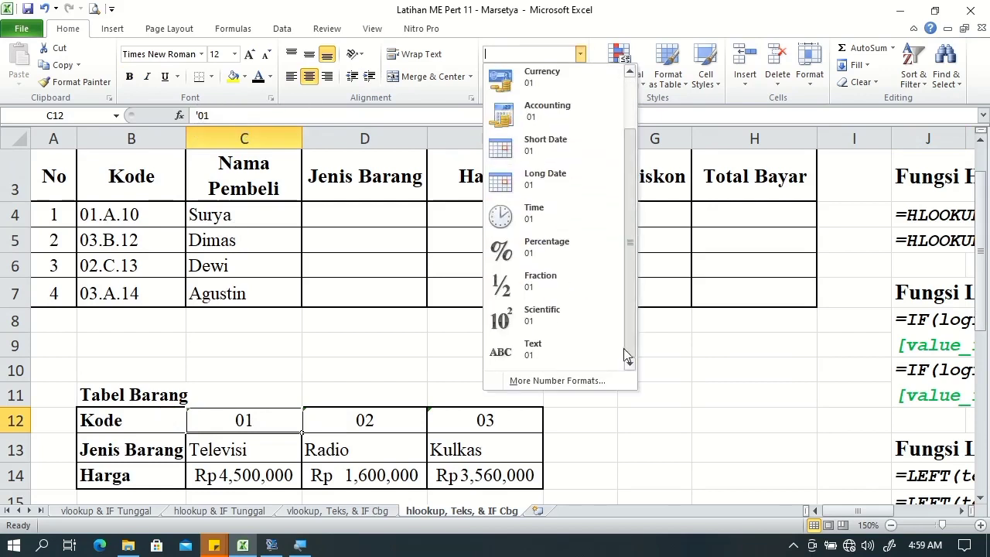
click(492, 468)
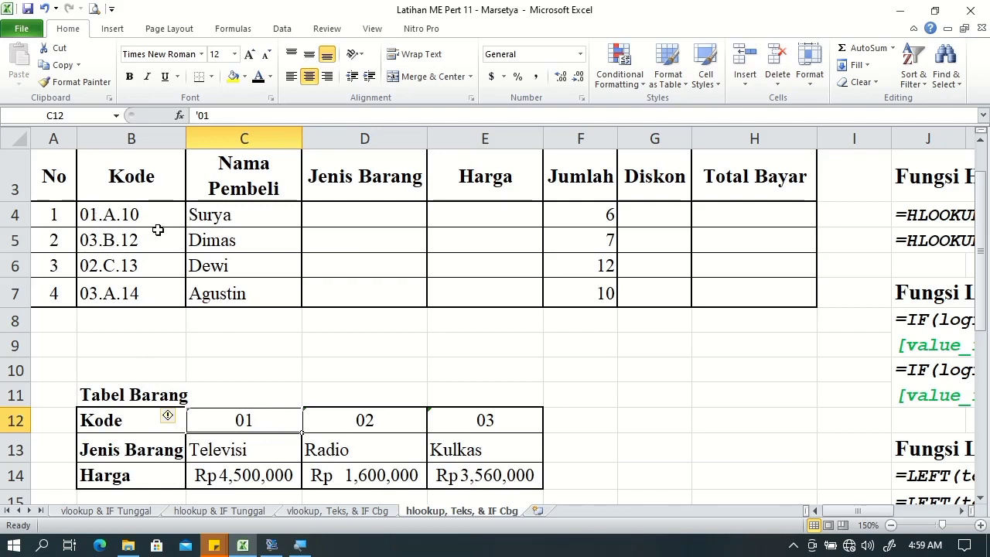
click(398, 214)
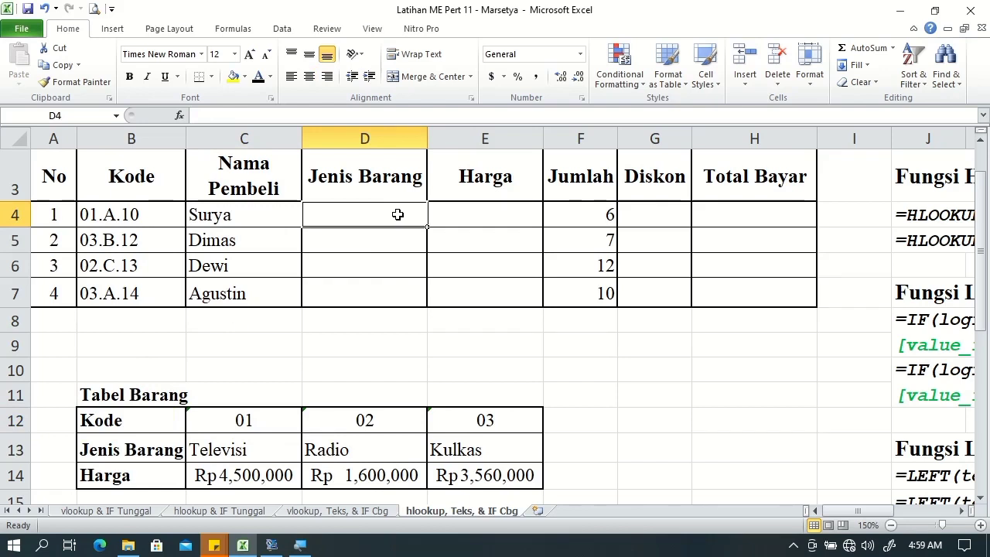
In D4, start =HLOOKUP(LEFT(B4,2), using the Kode's first two characters
text(=hl)
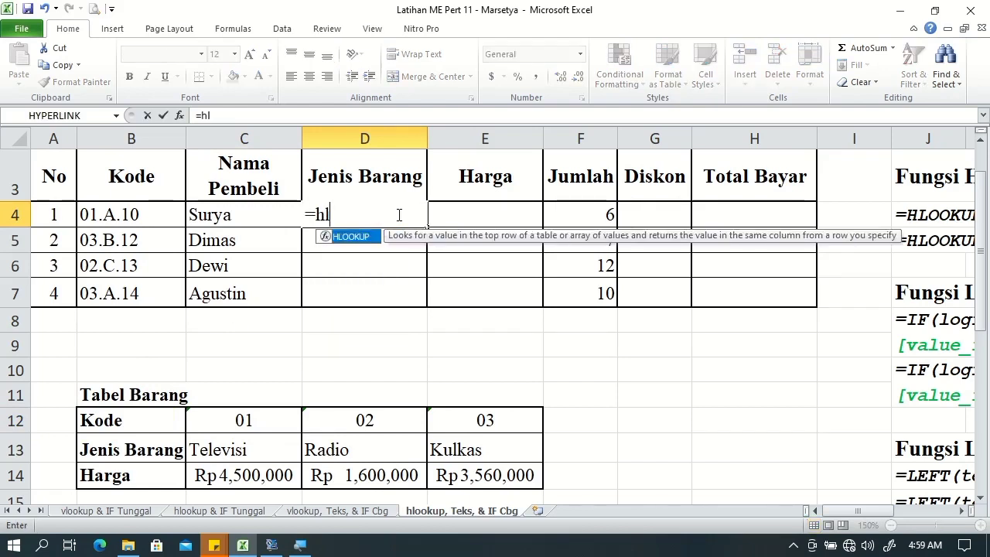
key(Tab)
text(le)
key(Tab)
scroll(54, 219, down, 1)
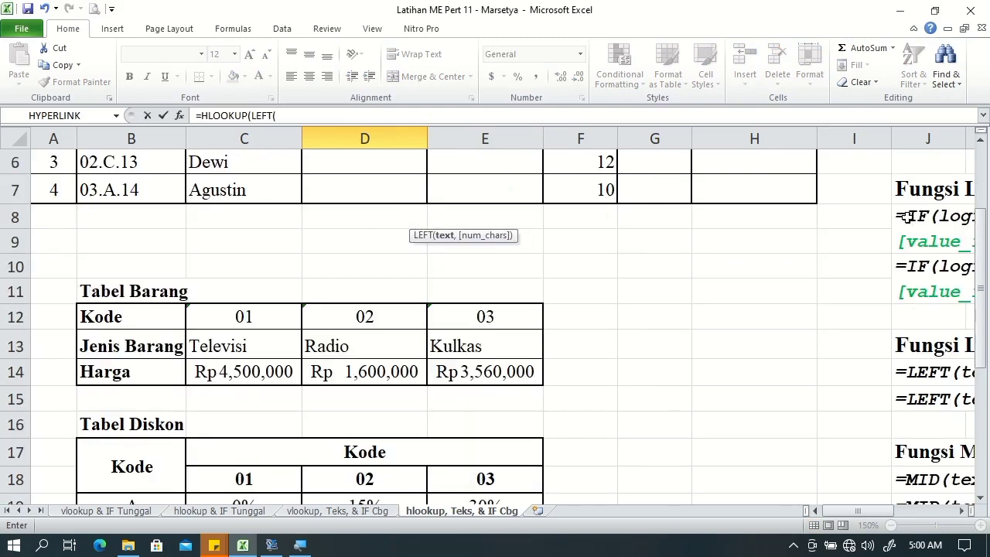
scroll(980, 270, up, 2)
click(116, 275)
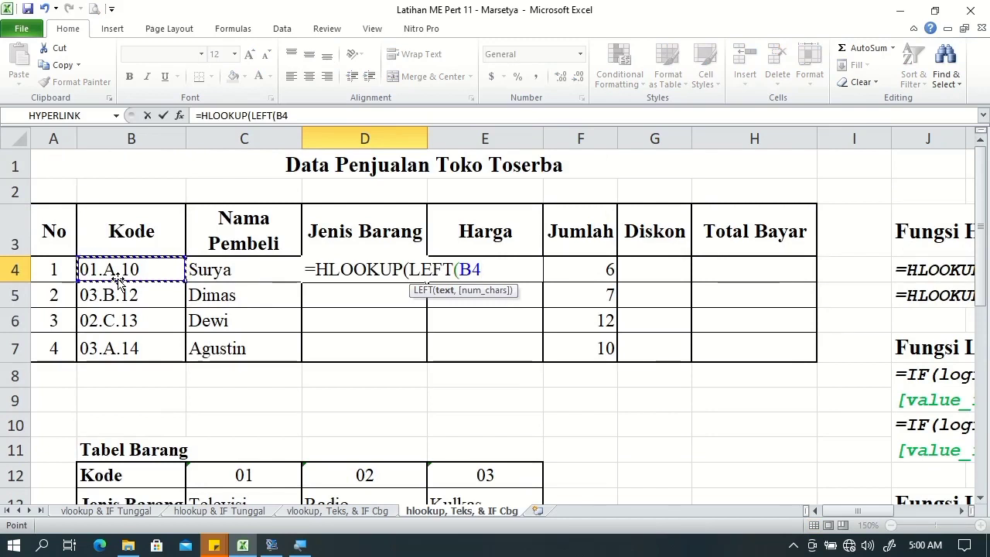
text(,)
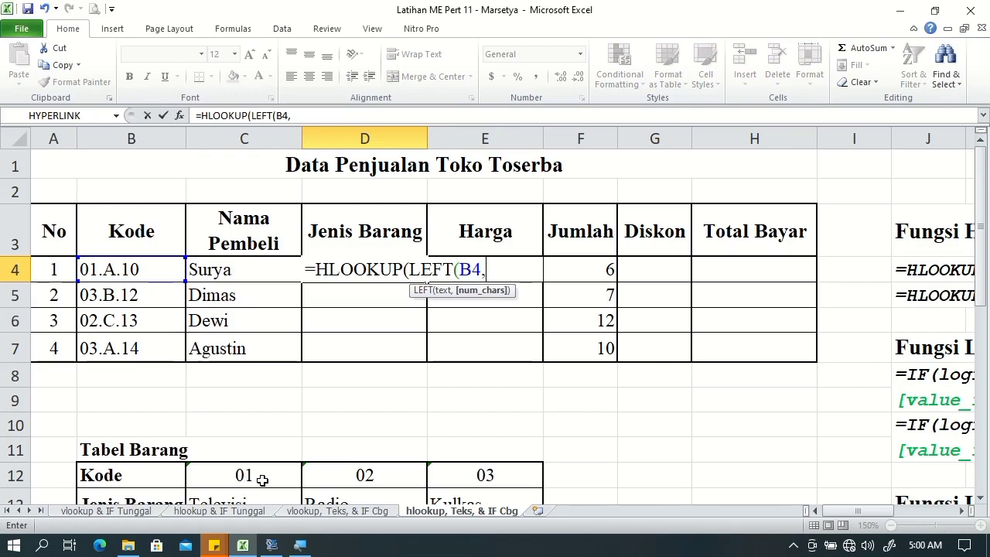
text(2))
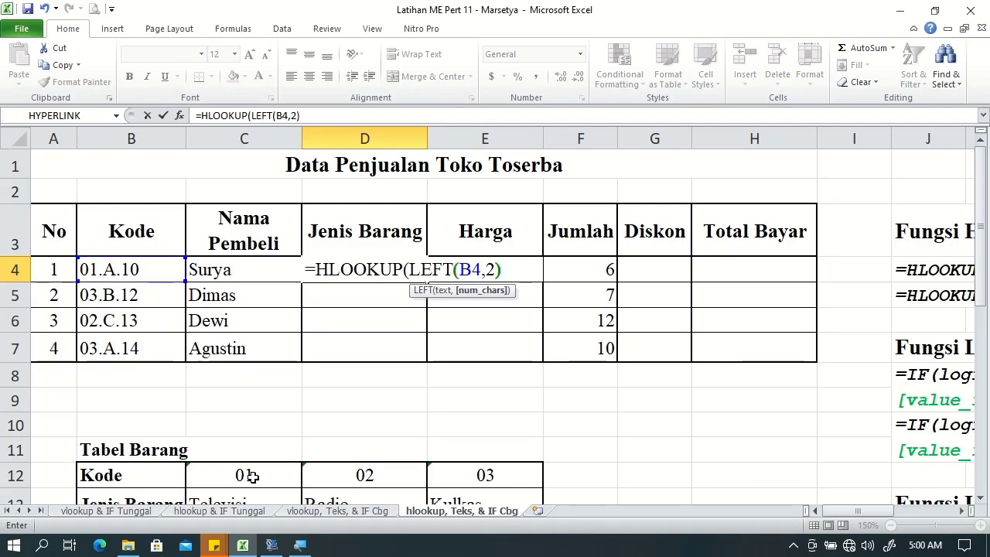
text(,)
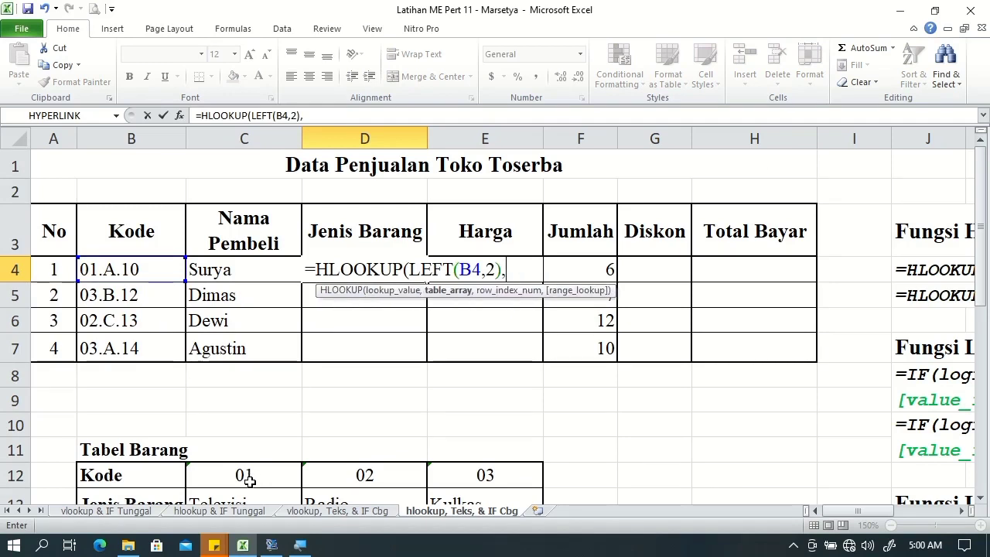
Set the table to absolute $C$12:$E$13 with row index 2 and submit
scroll(719, 289, down, 1)
click(236, 419)
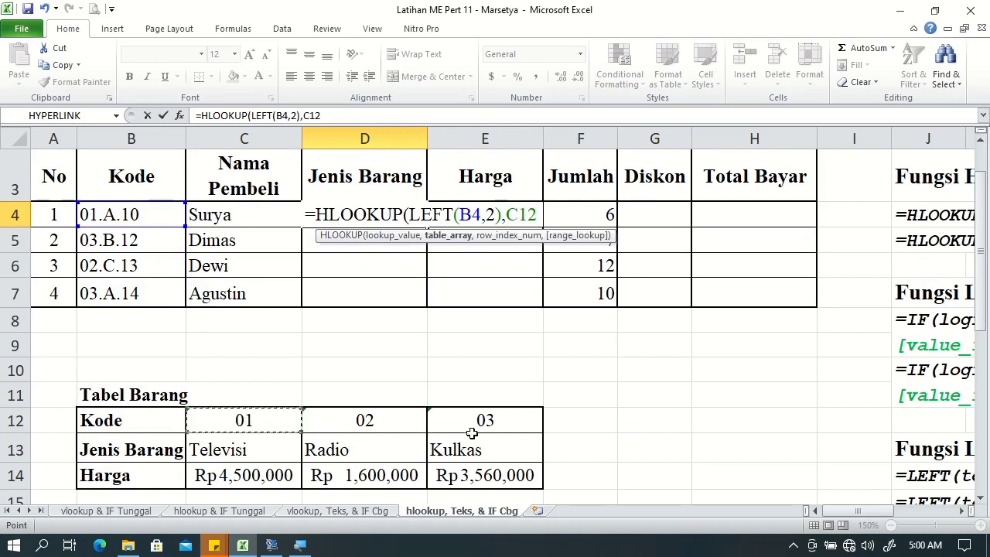
drag(472, 433, 480, 445)
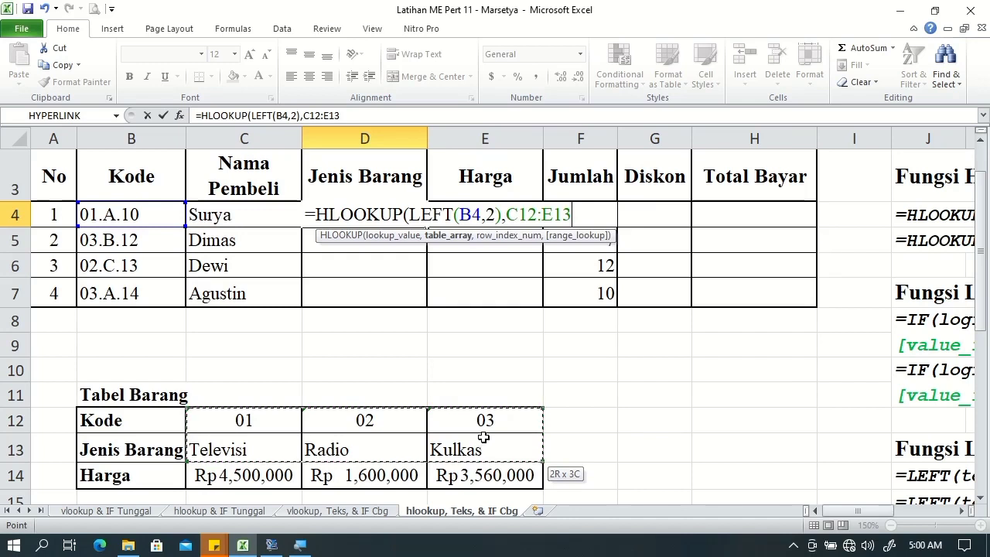
key(F4)
text($E$13,)
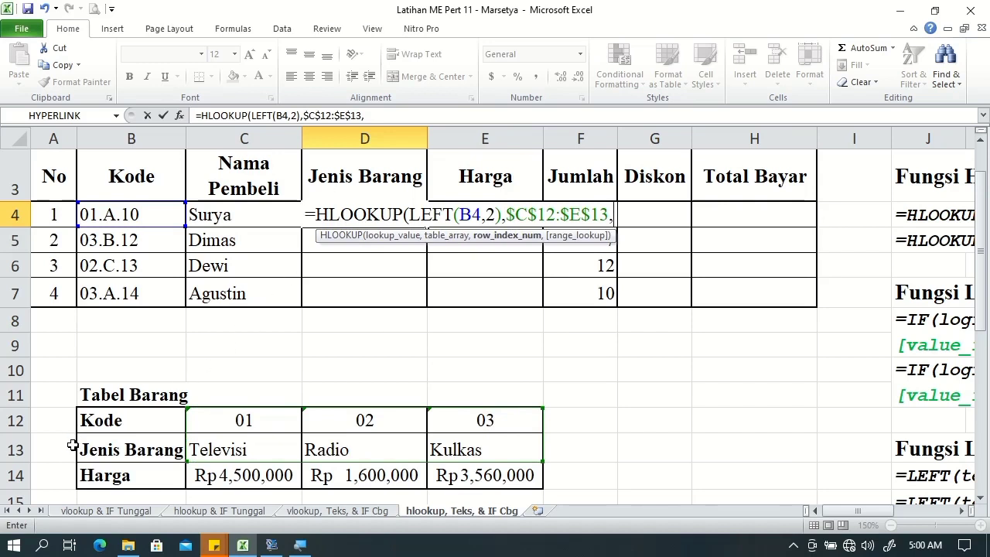
text(2)
key(Return)
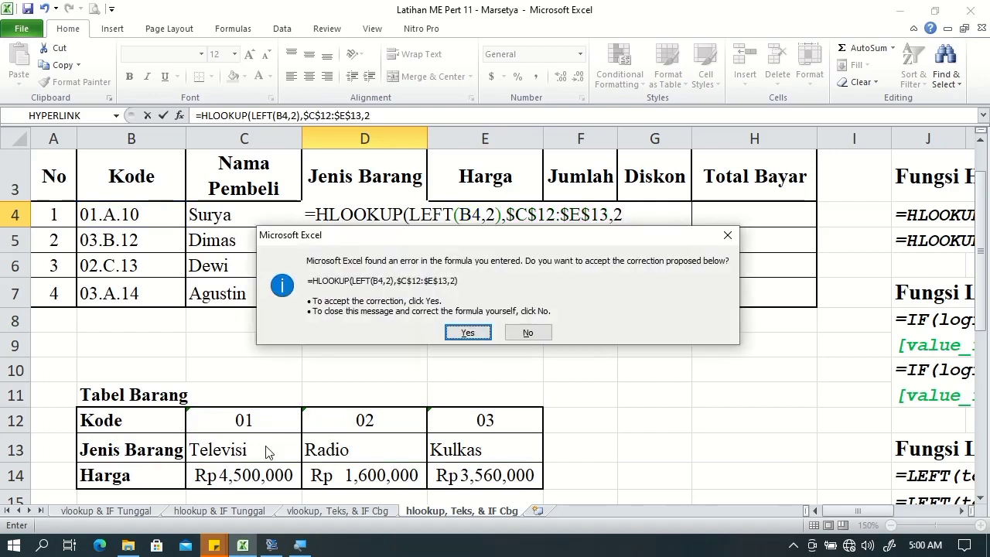
Accept Excel's corrected D4 formula =HLOOKUP(LEFT(B4,2),$C$12:$E$13,2) so it shows Televisi
click(468, 332)
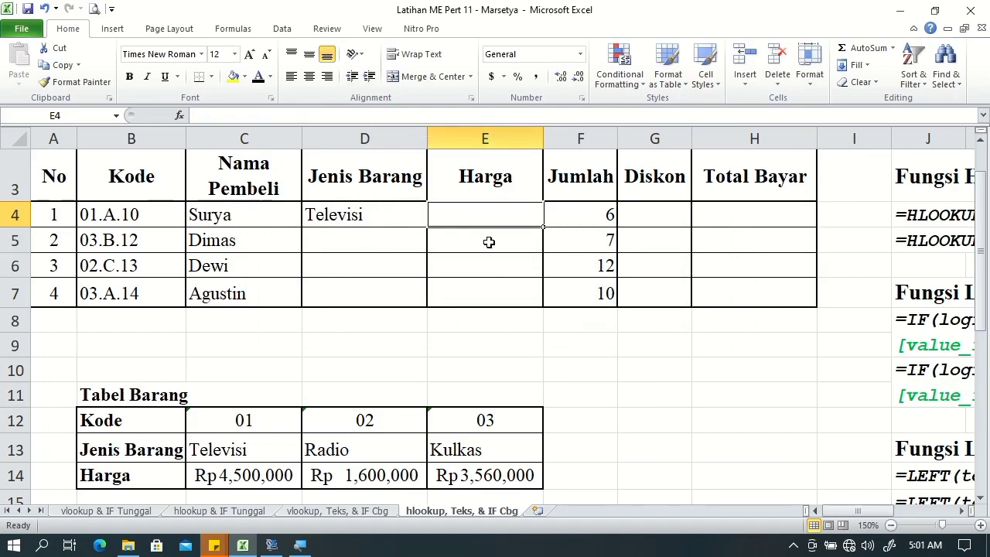
Start E4's price formula as HLOOKUP with LEFT(B4,2) as the lookup value
text(=)
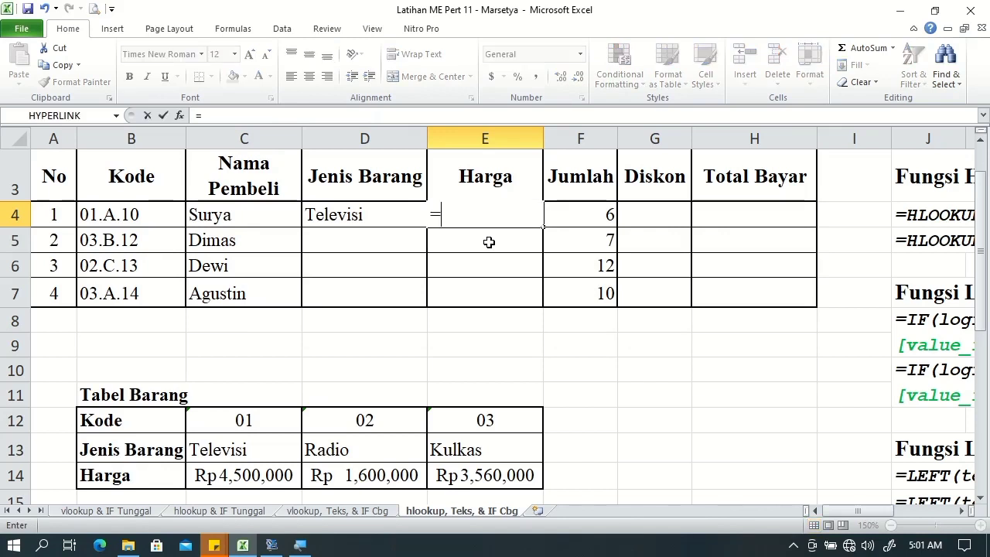
text(h)
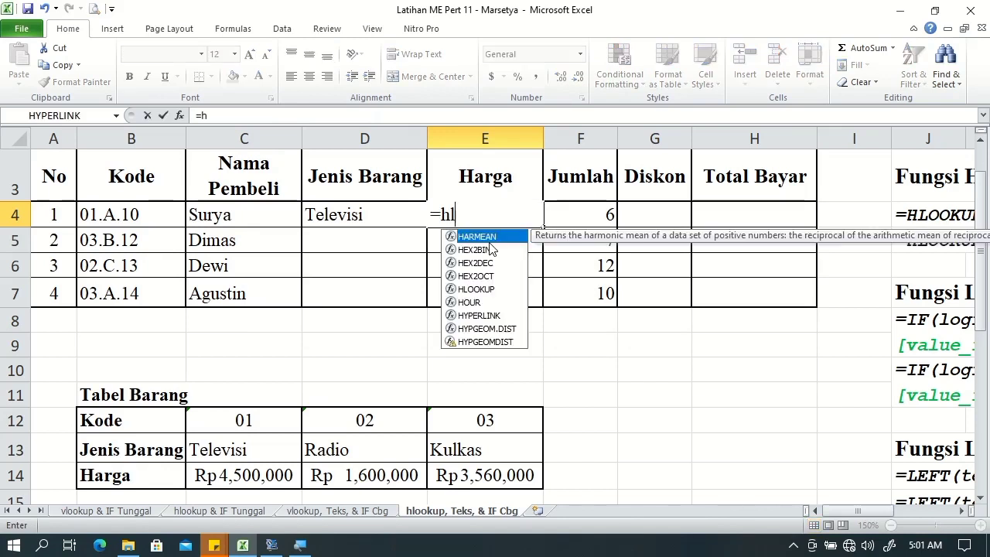
key(Tab)
text(lef)
key(Tab)
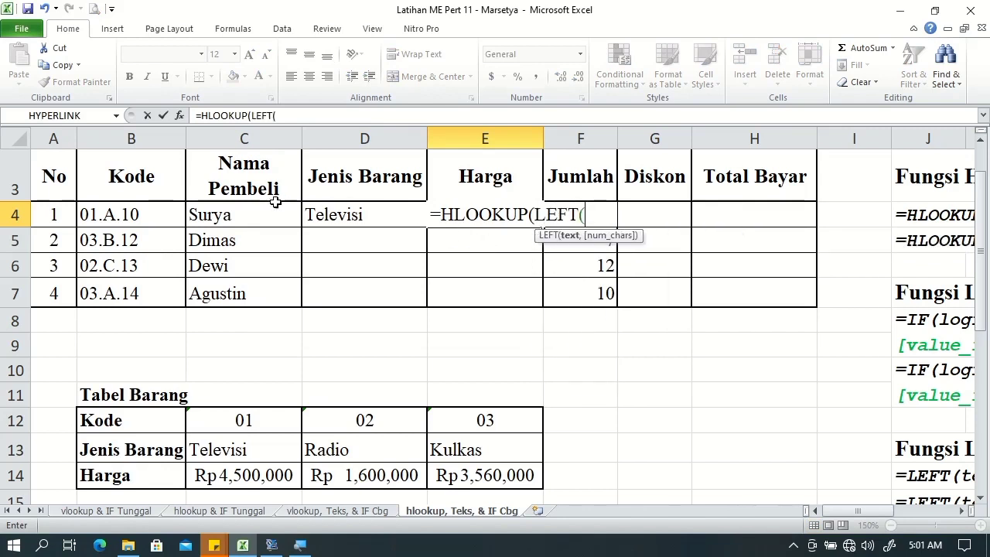
click(129, 215)
text(,2))
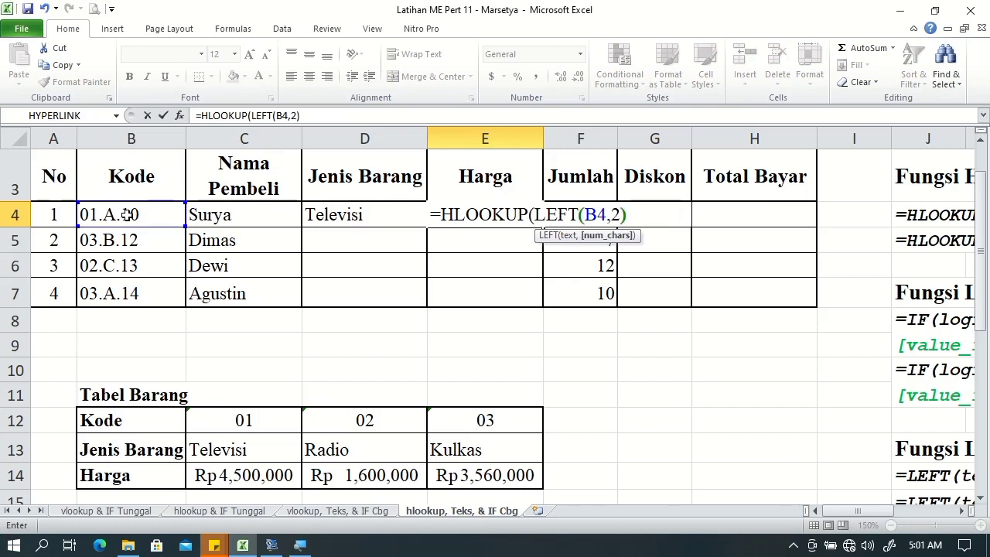
text(,)
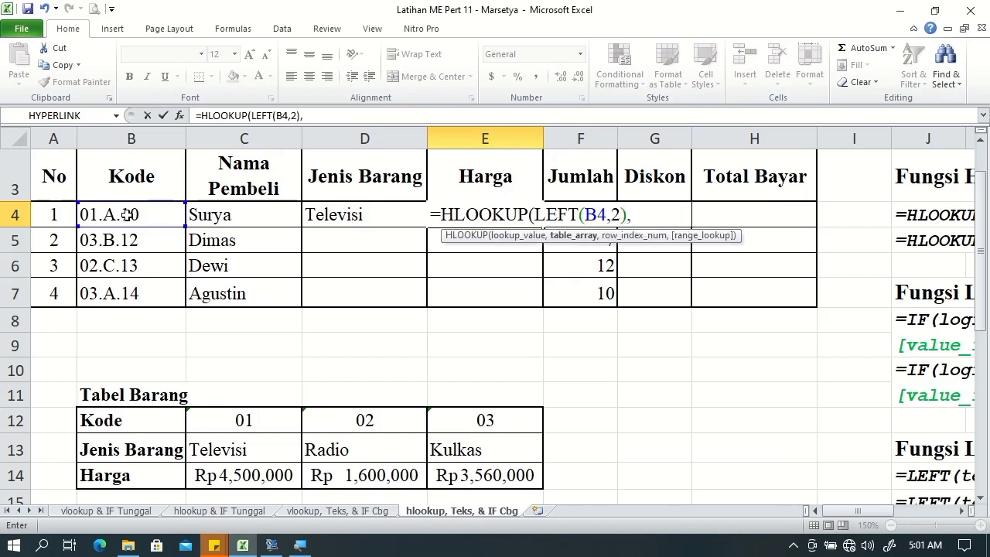
Finish it with absolute range $C$12:$E$14 and row 3, accepting the closing-parenthesis fix
click(229, 422)
drag(230, 421, 499, 474)
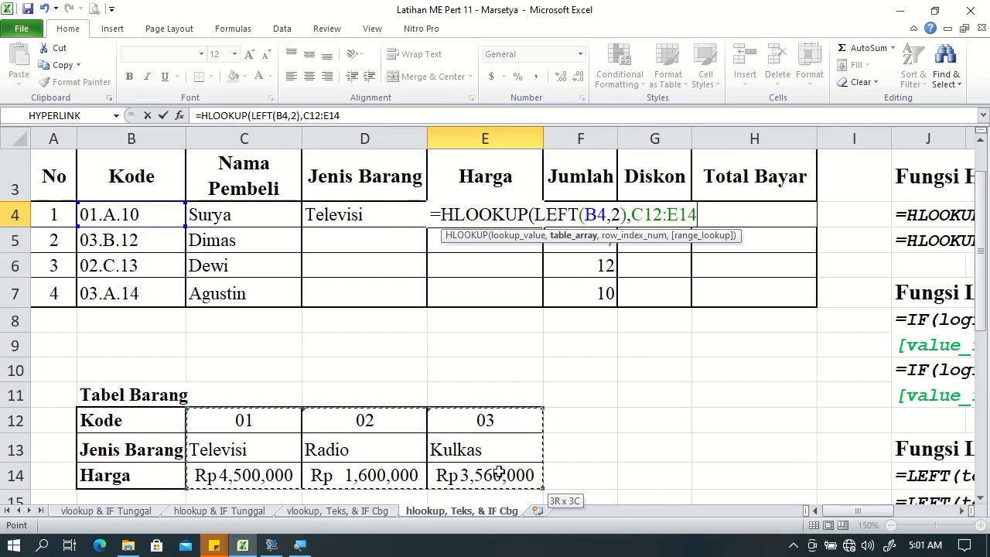
key(F4)
text($E$14,)
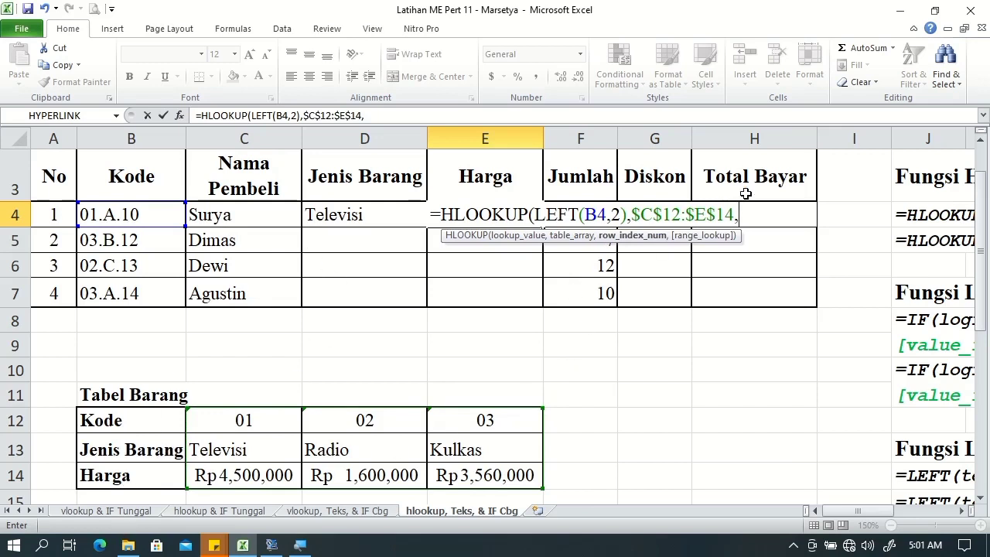
text(3)
key(Return)
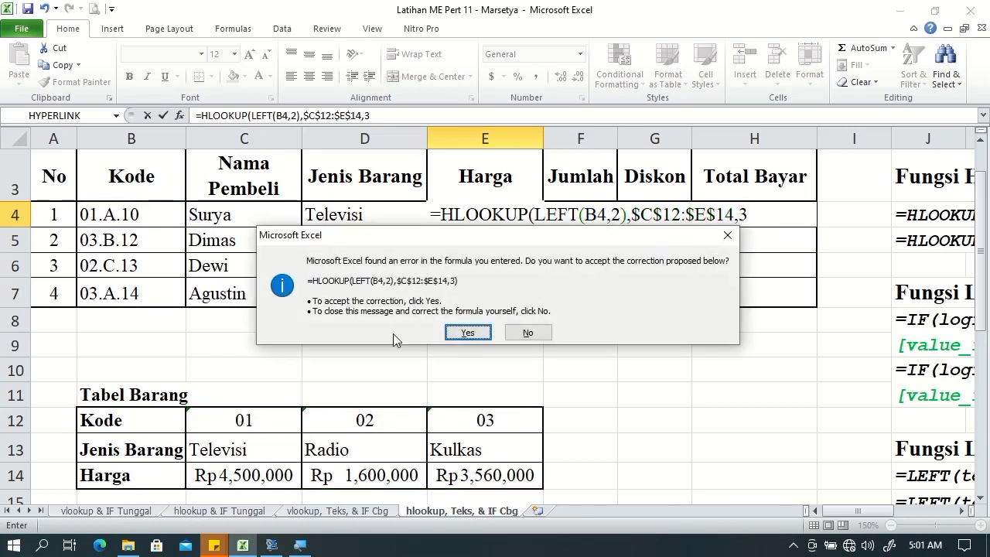
click(462, 338)
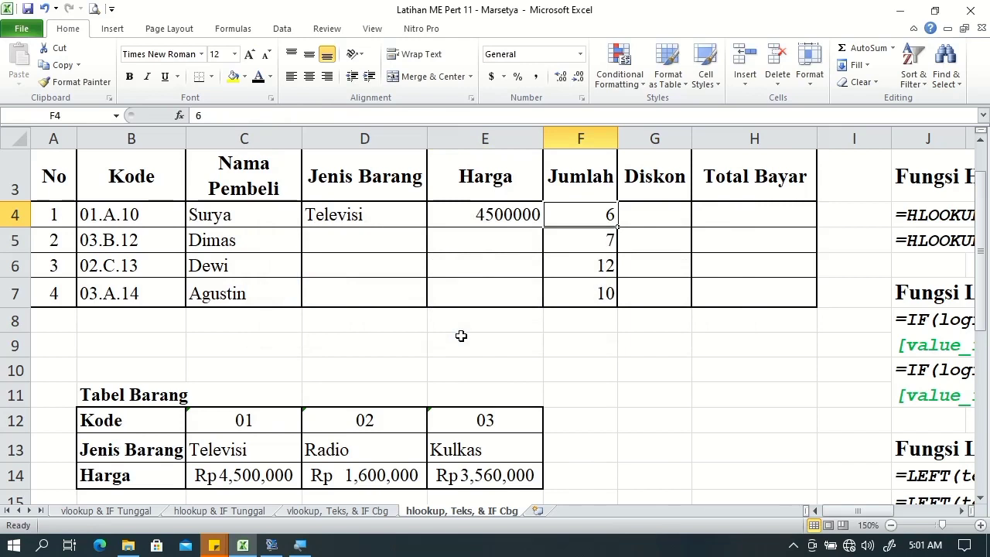
Give E4 Accounting format with 0 decimal places and the Rp Indonesian symbol
click(486, 213)
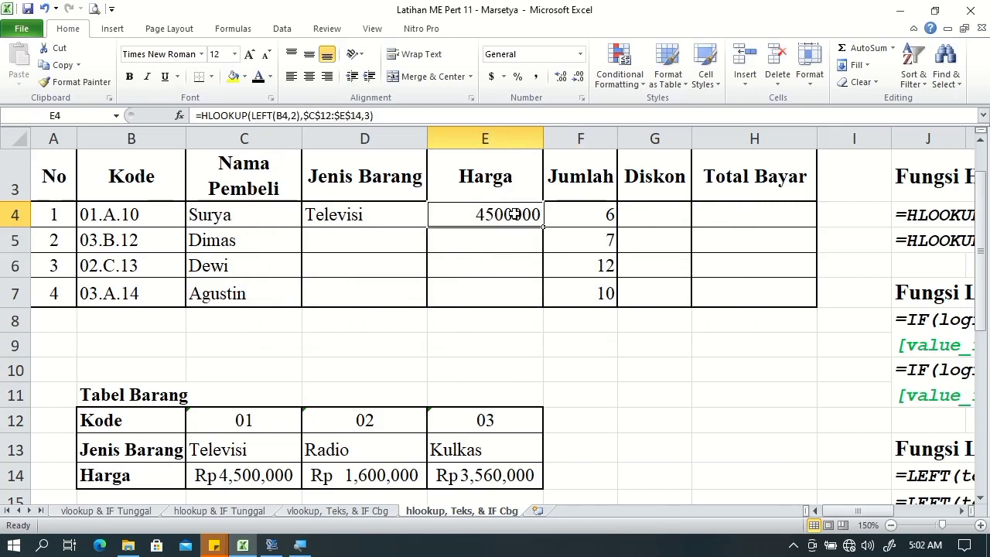
click(503, 77)
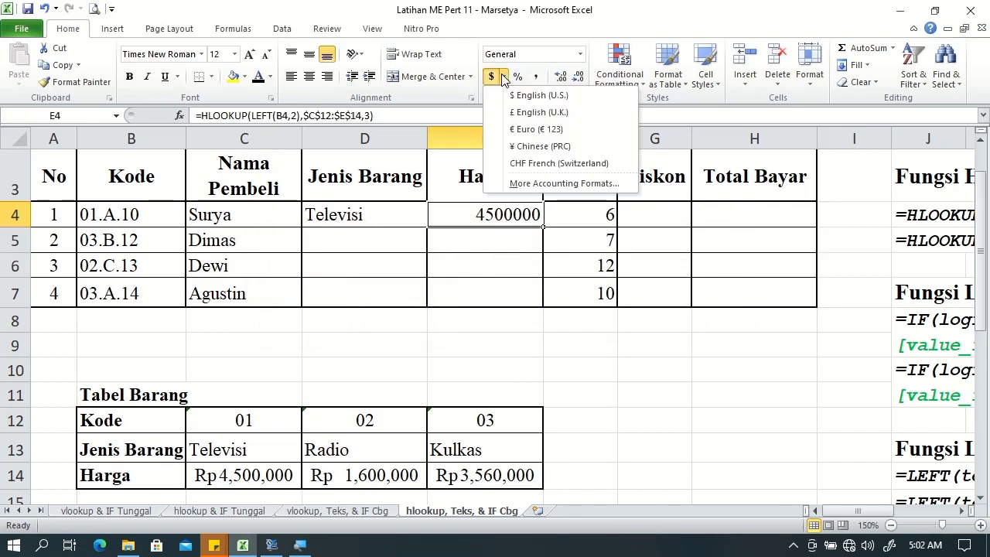
click(514, 183)
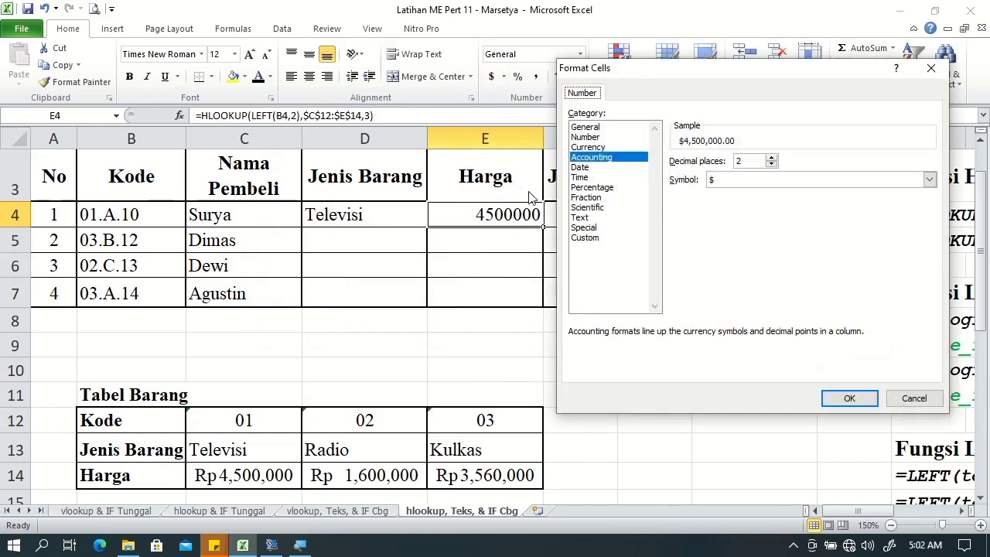
click(771, 164)
click(772, 164)
click(929, 180)
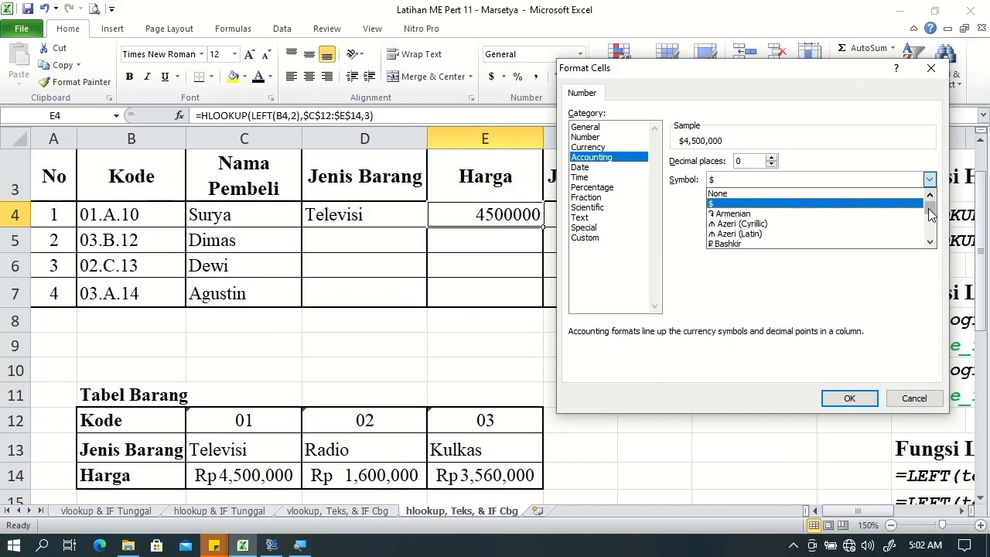
drag(931, 201, 929, 213)
click(930, 243)
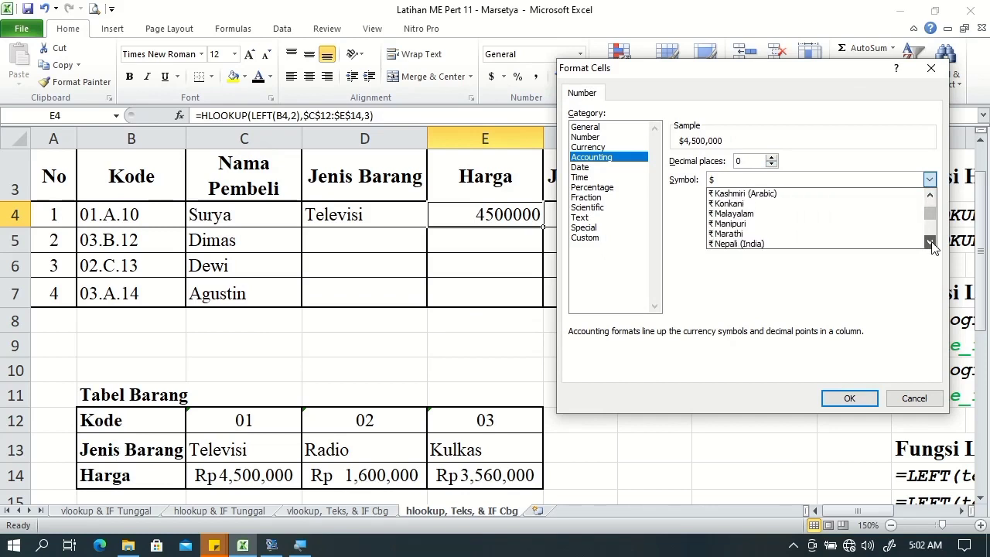
click(930, 243)
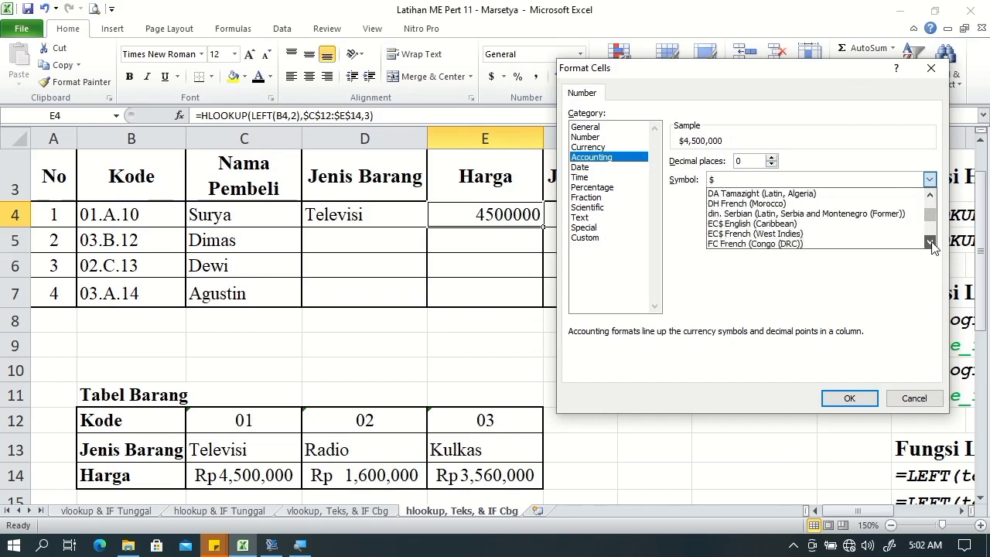
click(930, 243)
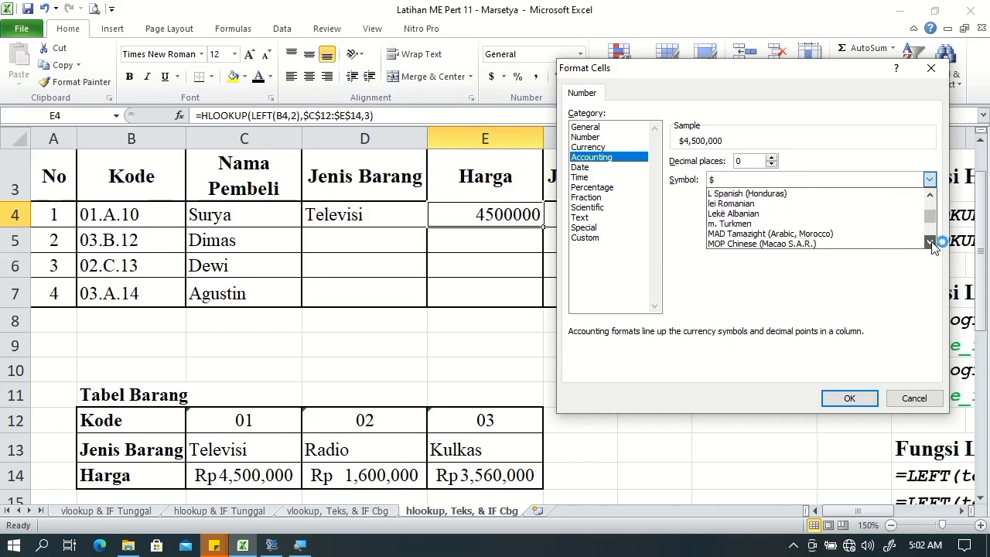
click(931, 243)
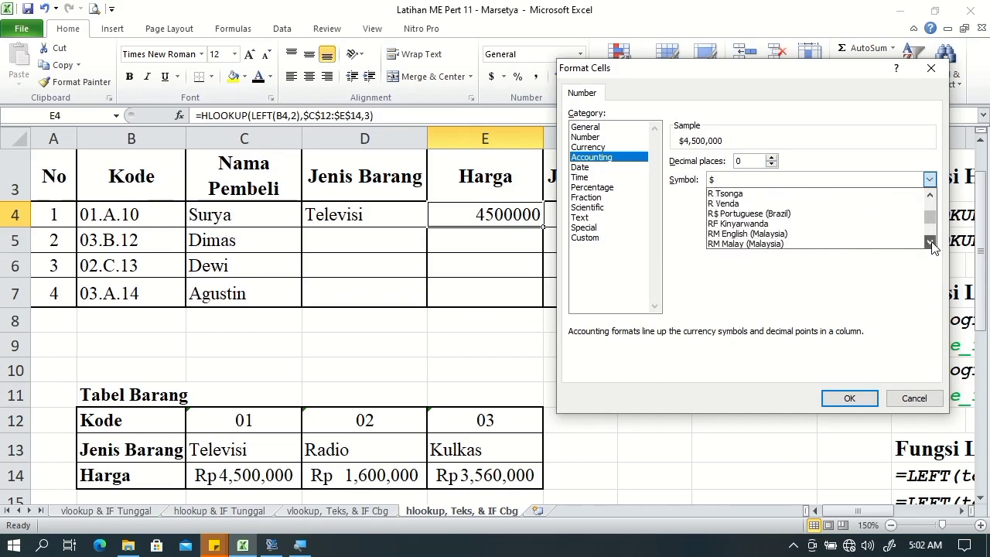
click(862, 242)
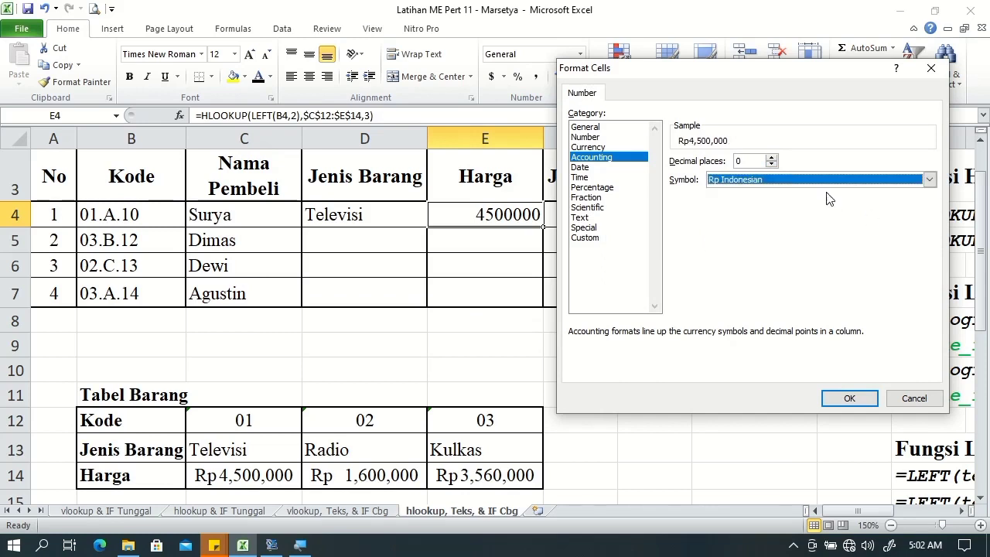
click(849, 397)
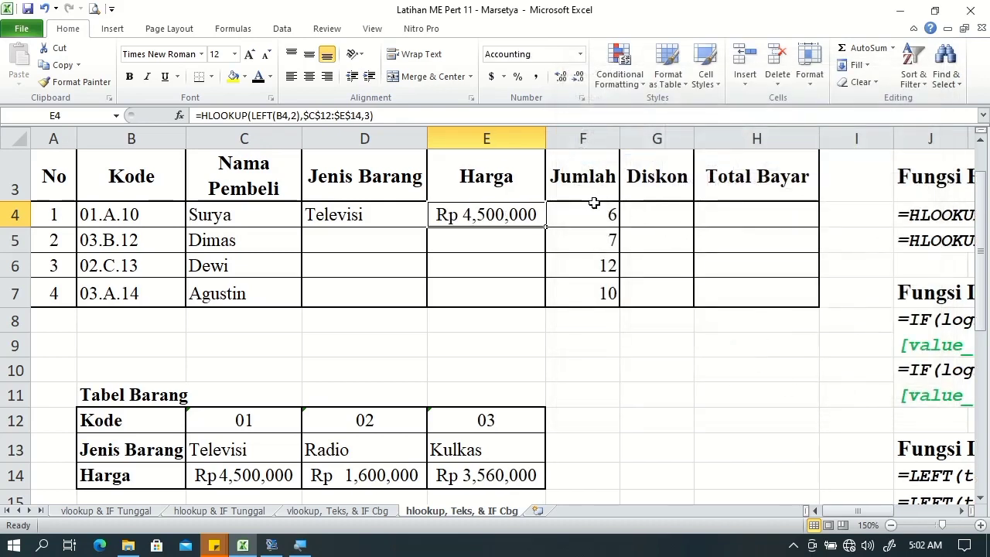
Fill the D4:E4 Jenis Barang and Harga formulas down through row 7
click(345, 222)
drag(408, 212, 449, 214)
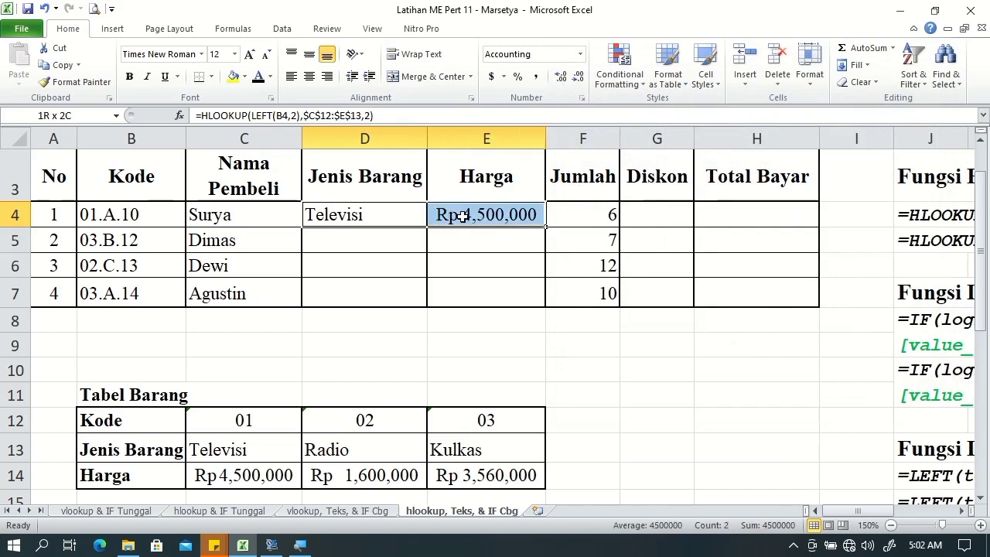
drag(545, 226, 538, 307)
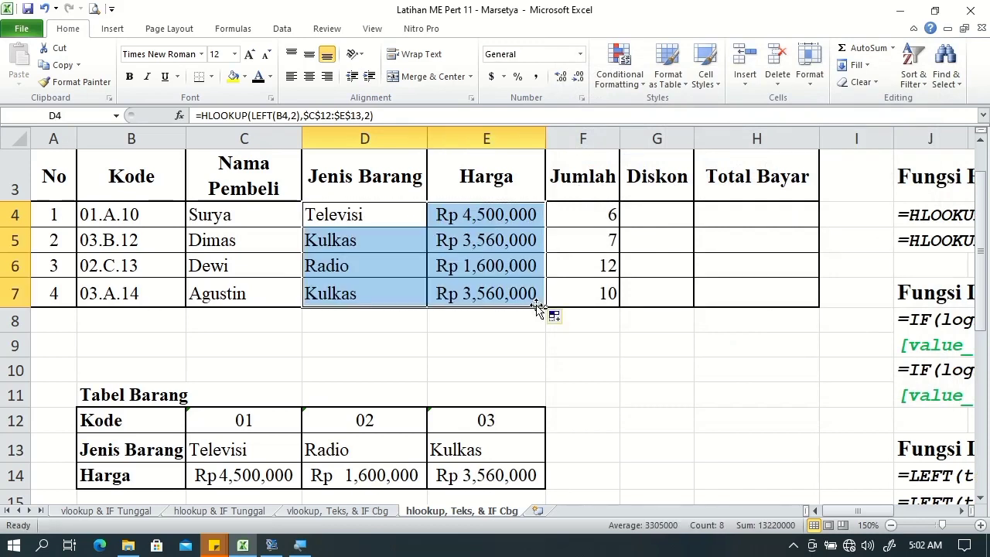
Add a bottom border under cells D7:E7 via Format Cells
click(504, 320)
click(392, 297)
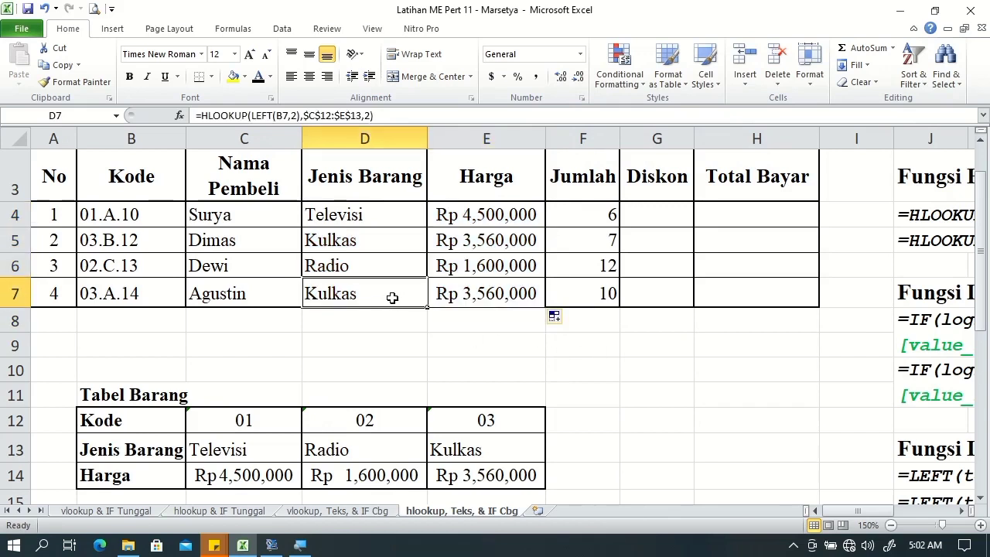
drag(393, 298, 454, 297)
right_click(455, 296)
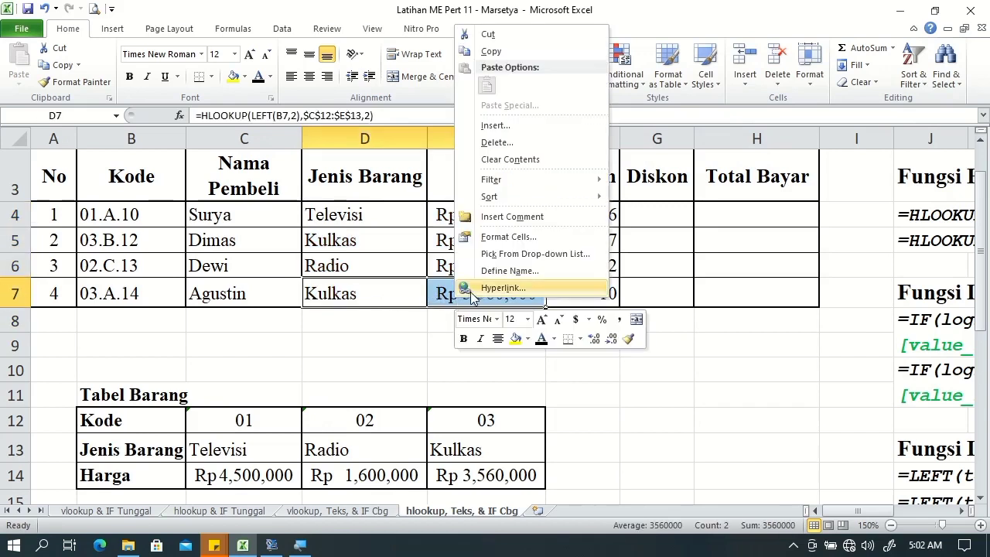
click(507, 237)
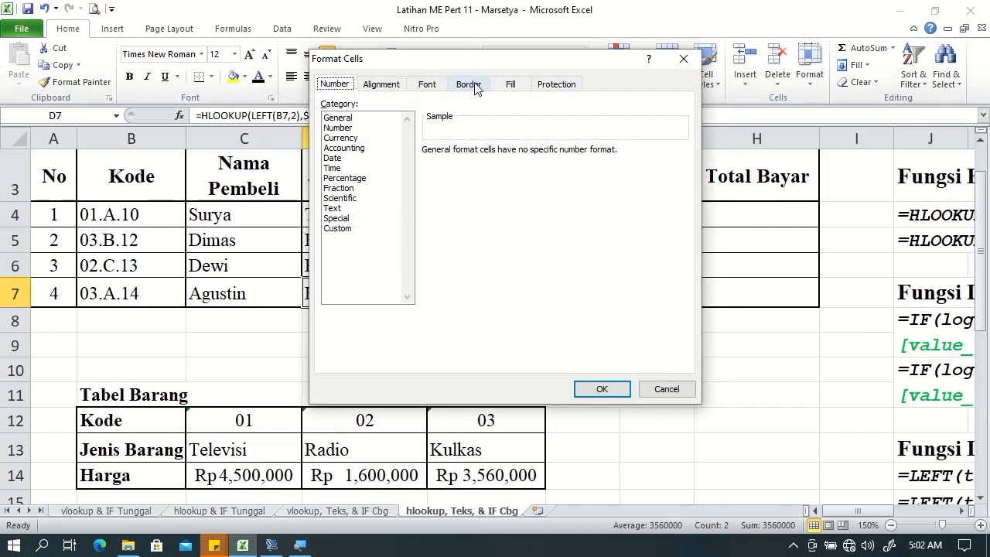
click(475, 87)
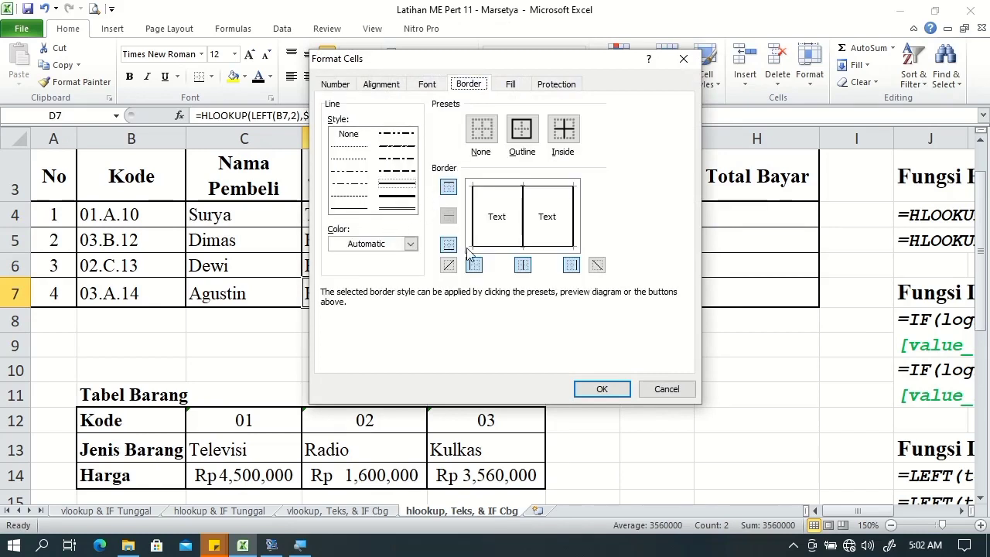
click(499, 245)
click(593, 389)
click(558, 361)
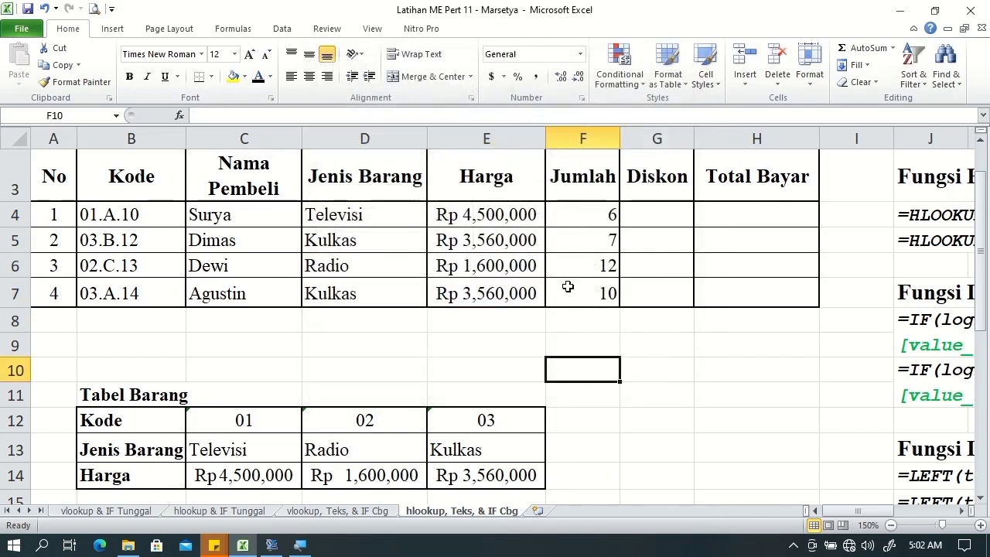
drag(574, 216, 580, 294)
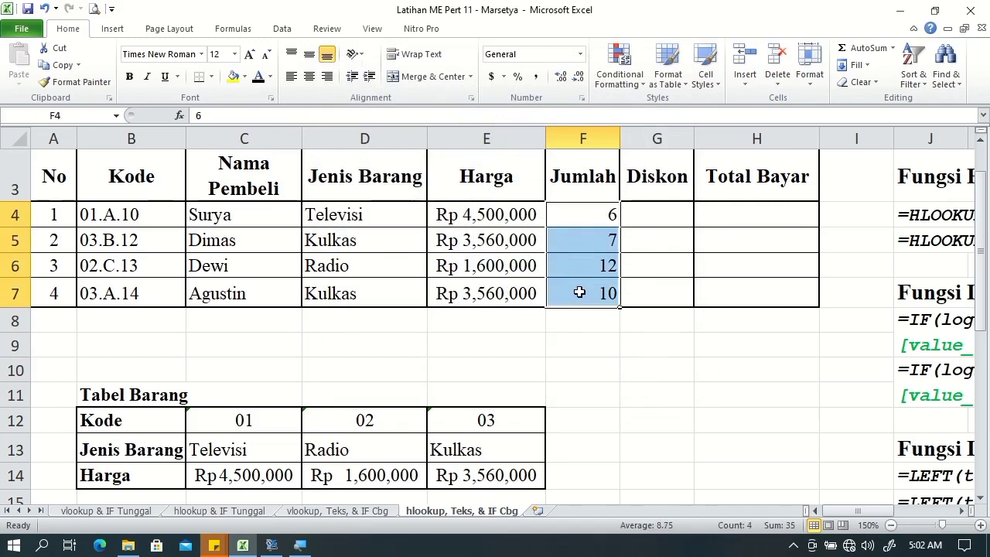
Apply the custom number format # "unit" to the Jumlah cells F4:F7
right_click(579, 292)
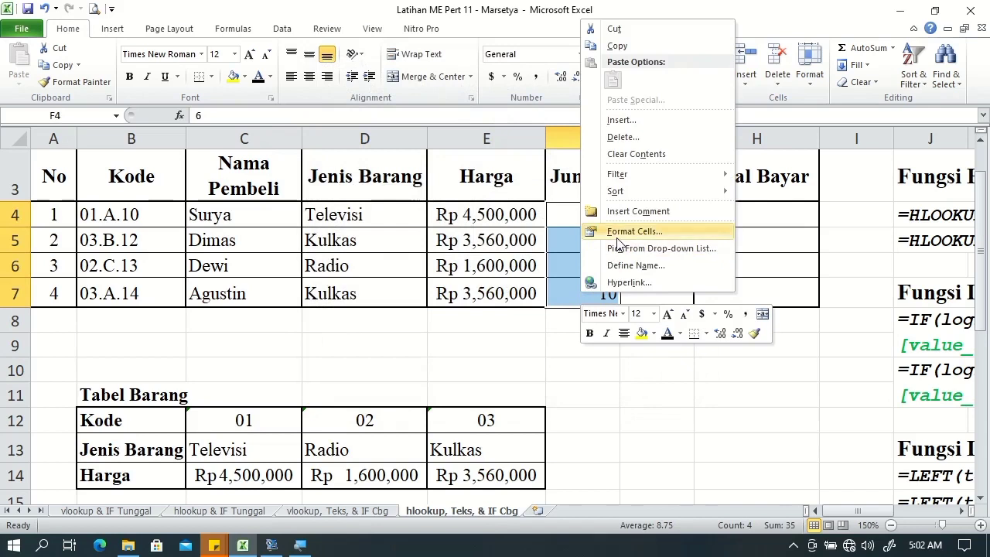
click(611, 230)
click(456, 87)
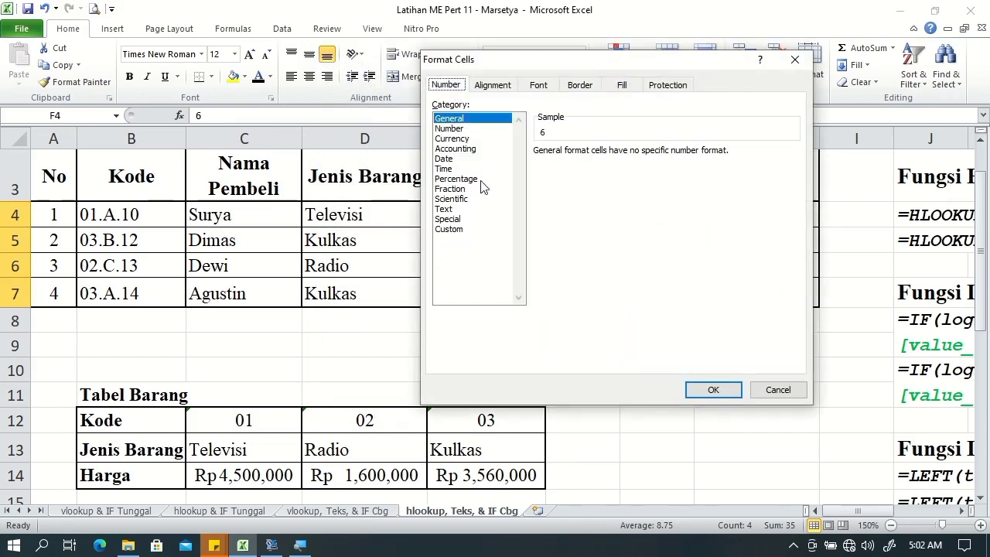
click(450, 229)
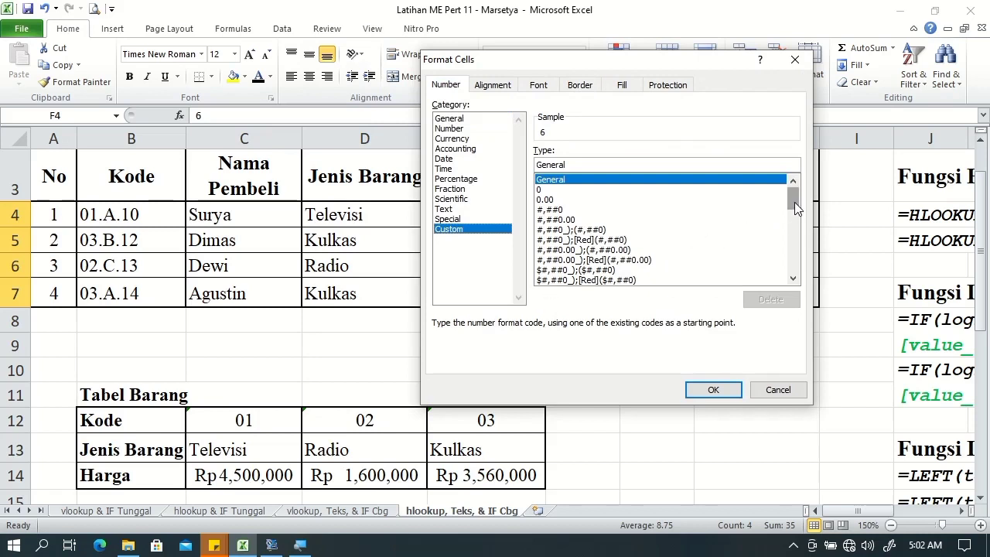
drag(794, 202, 797, 261)
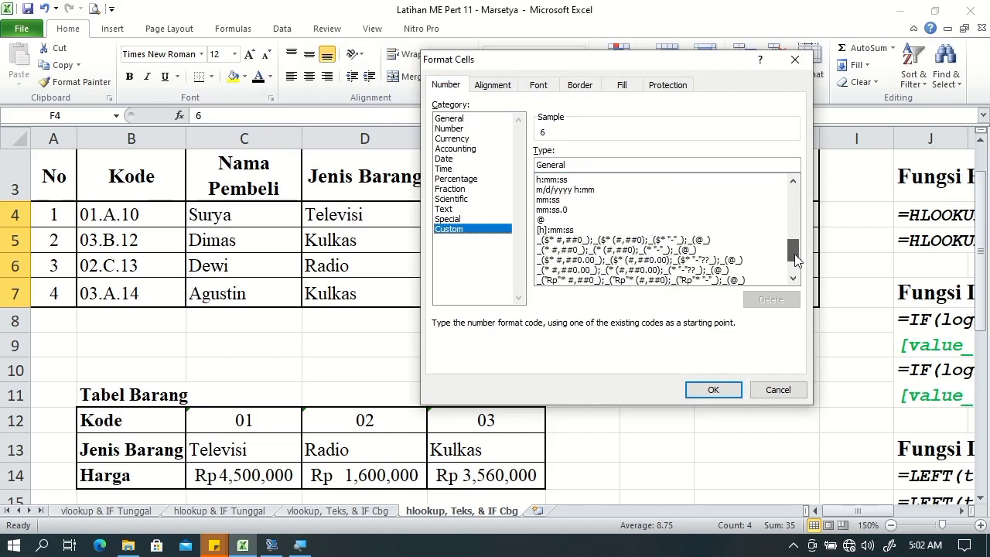
drag(797, 260, 794, 281)
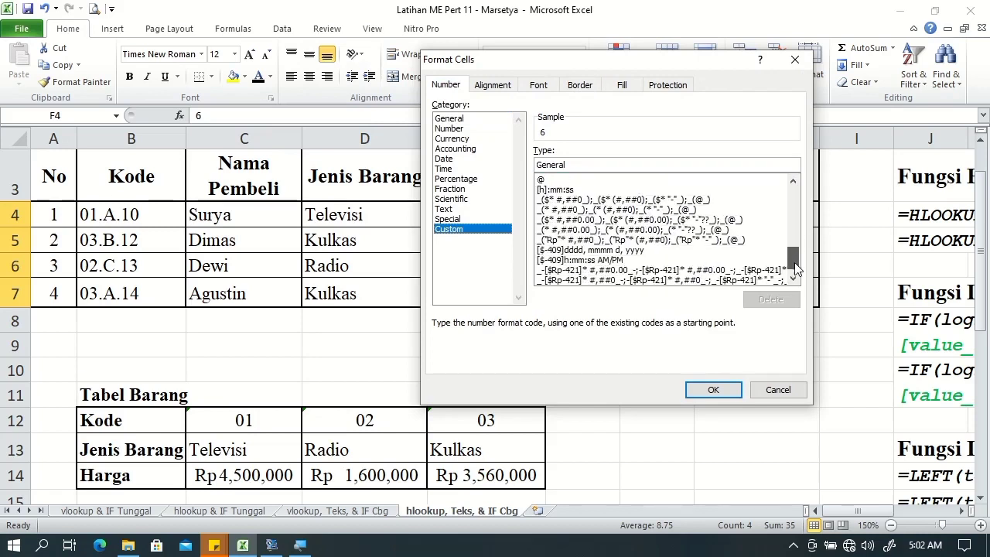
click(552, 280)
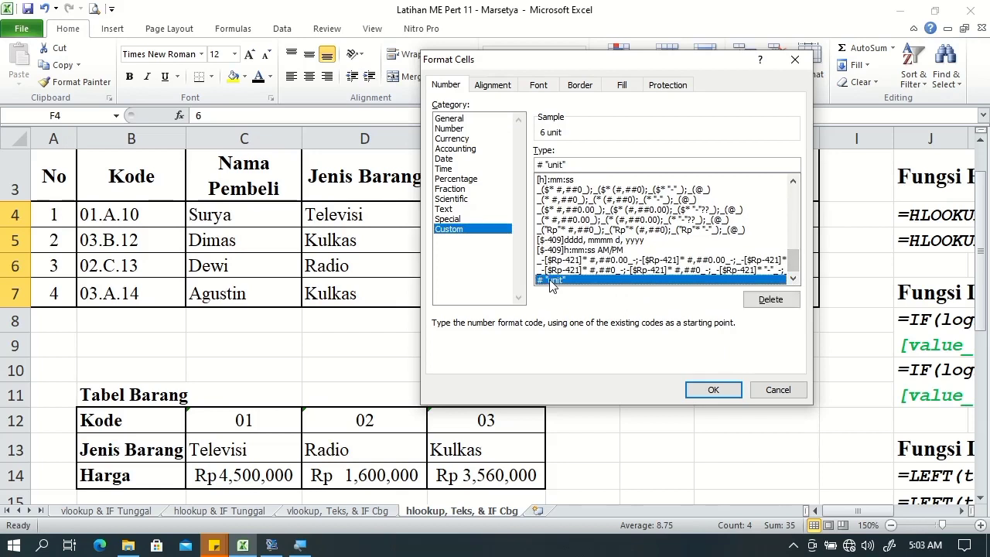
click(711, 391)
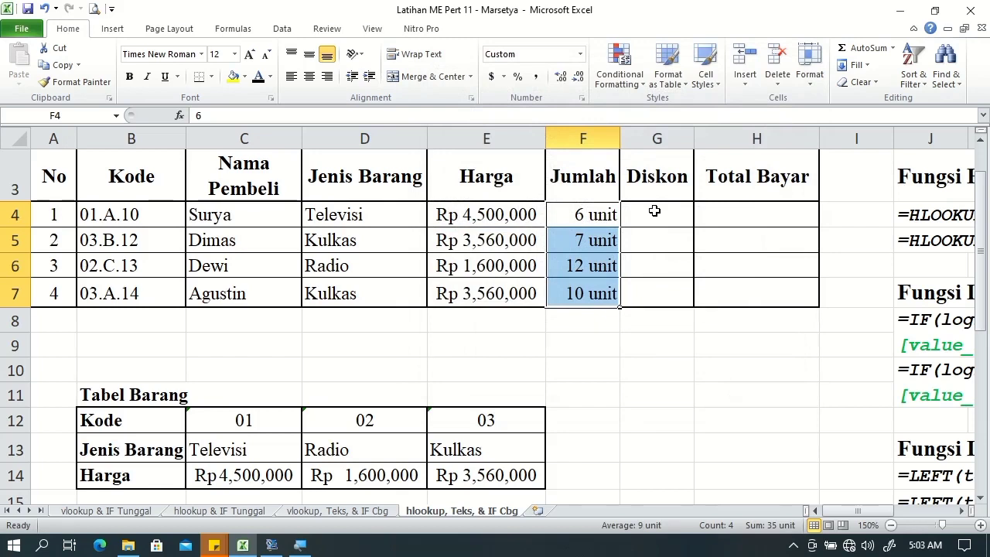
Review Tabel Diskon's row codes A, B, C and column codes 01, 02, 03
drag(984, 215, 982, 263)
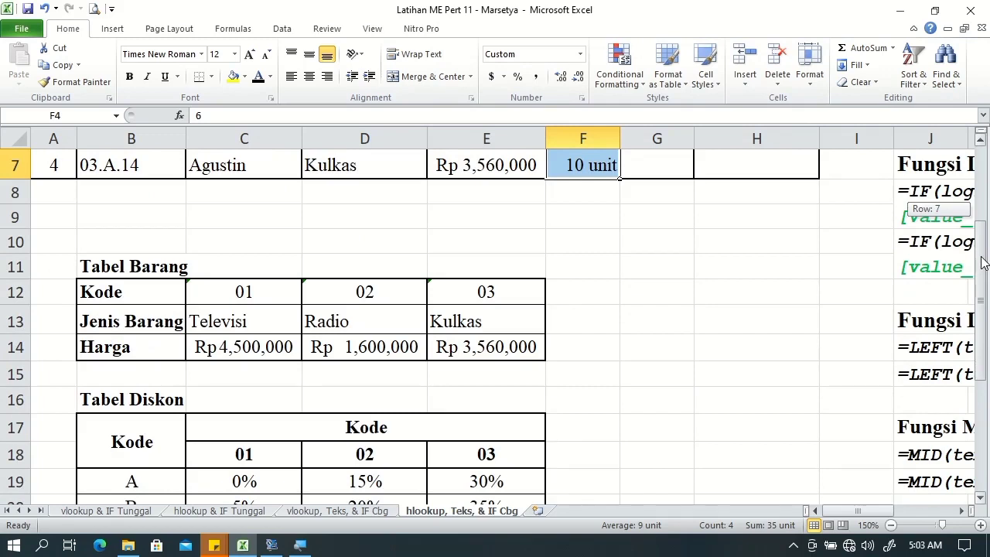
drag(983, 263, 982, 275)
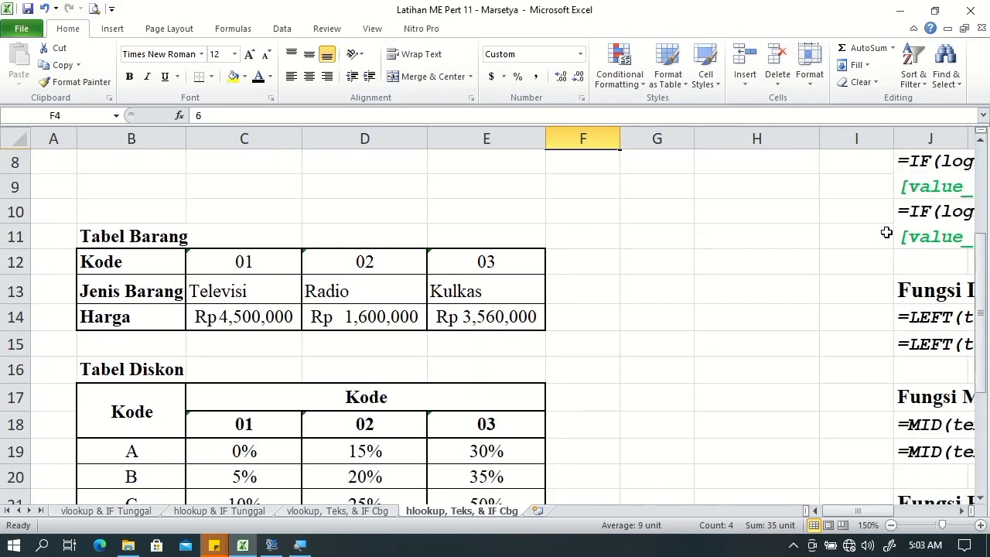
click(131, 454)
click(136, 473)
click(147, 495)
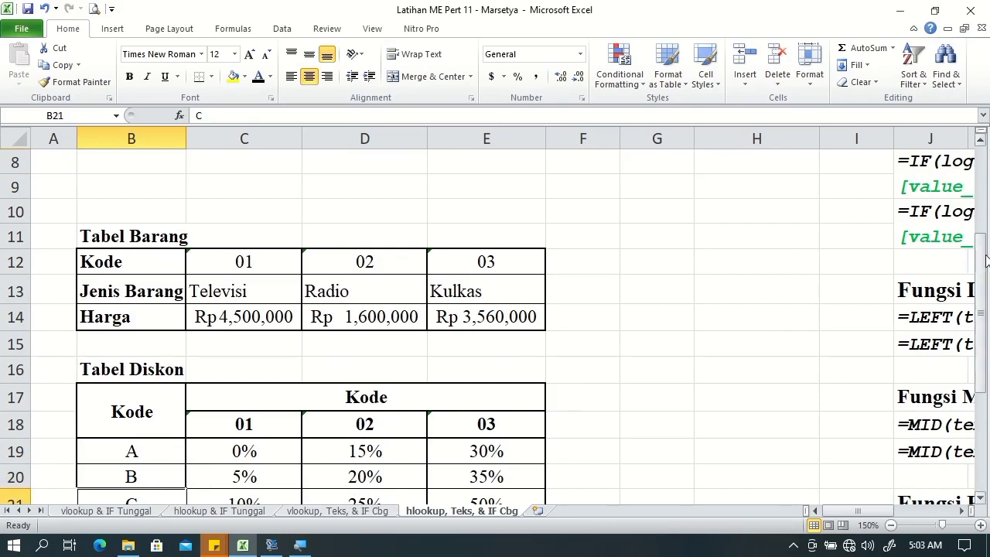
mouse_move(986, 264)
mouse_down()
mouse_move(984, 217)
mouse_move(983, 248)
mouse_up()
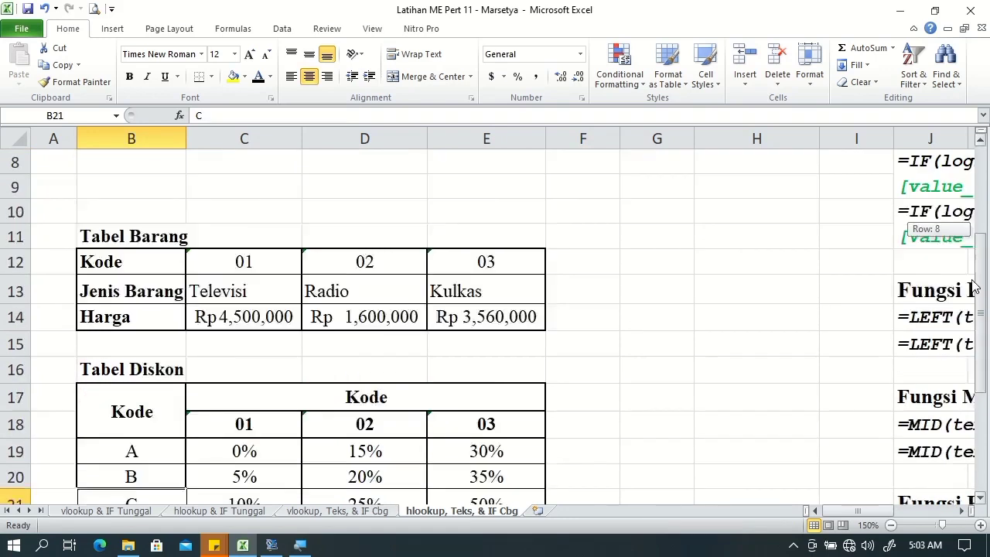
click(231, 376)
click(376, 375)
click(477, 378)
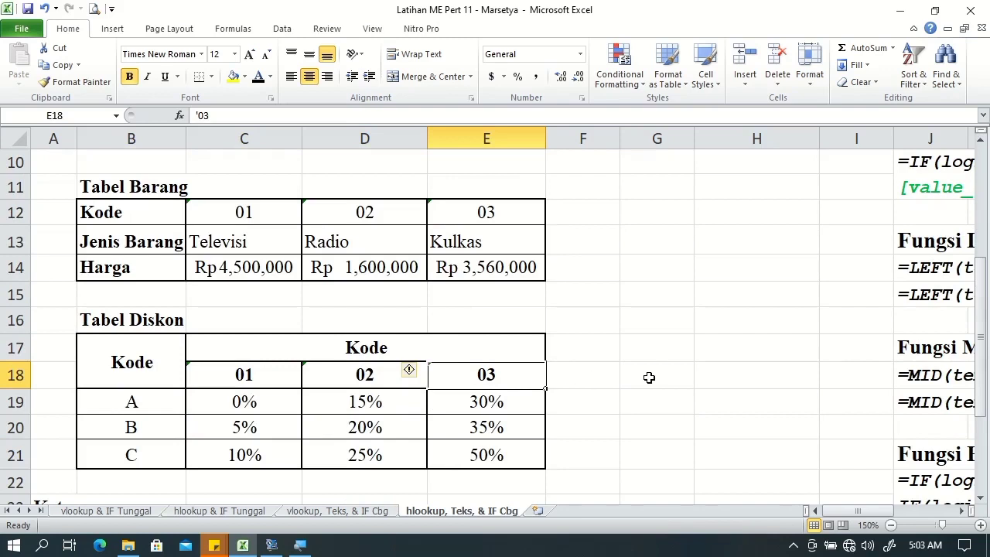
drag(985, 312, 984, 294)
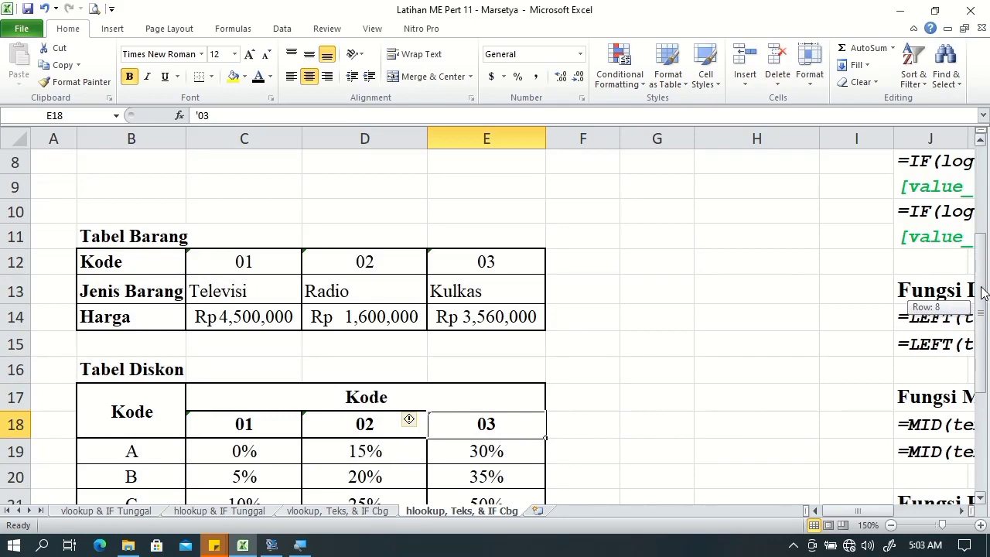
drag(983, 292, 983, 285)
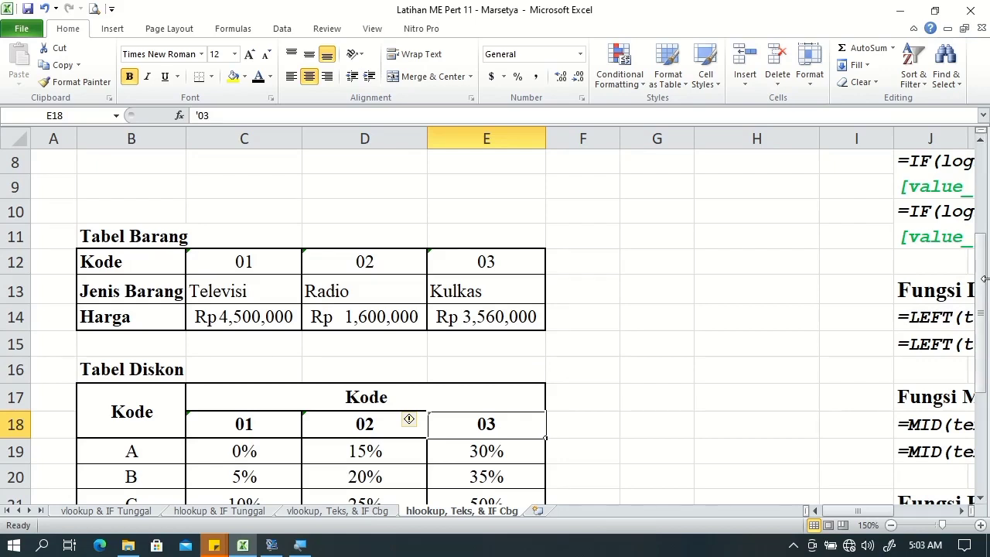
Return to the order table and left-align the first Diskon cell G4
scroll(982, 282, up, 2)
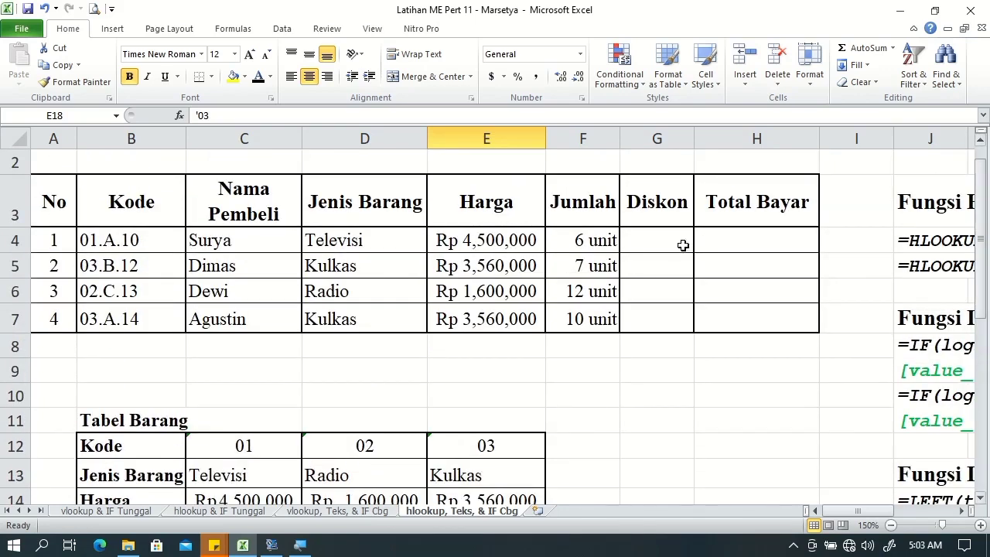
click(650, 200)
drag(980, 178, 981, 232)
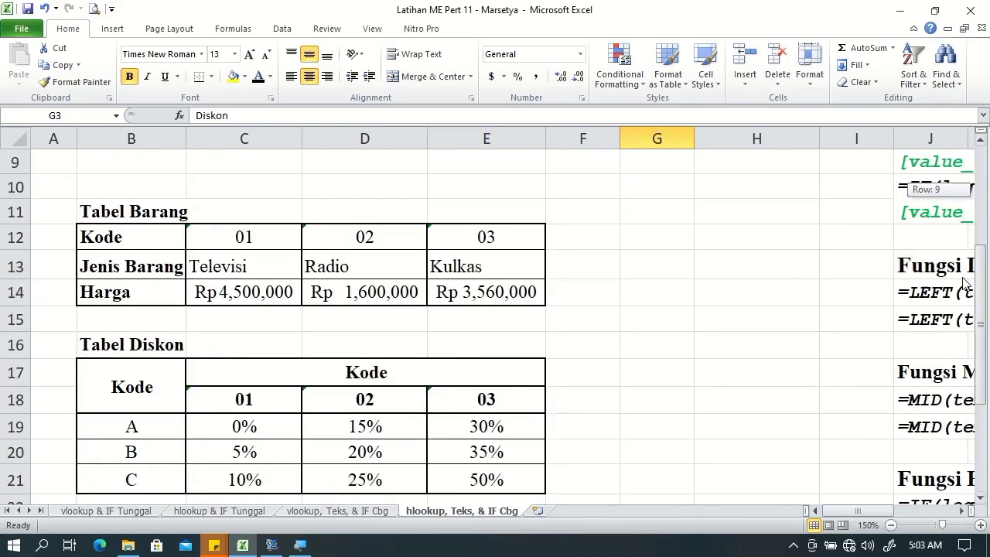
click(90, 319)
drag(983, 269, 982, 182)
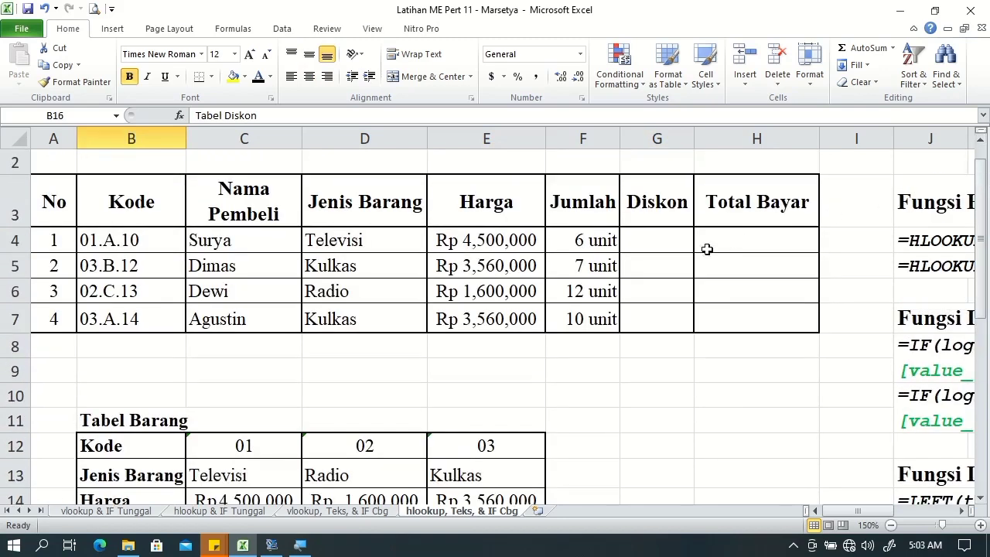
click(663, 256)
click(661, 246)
click(291, 76)
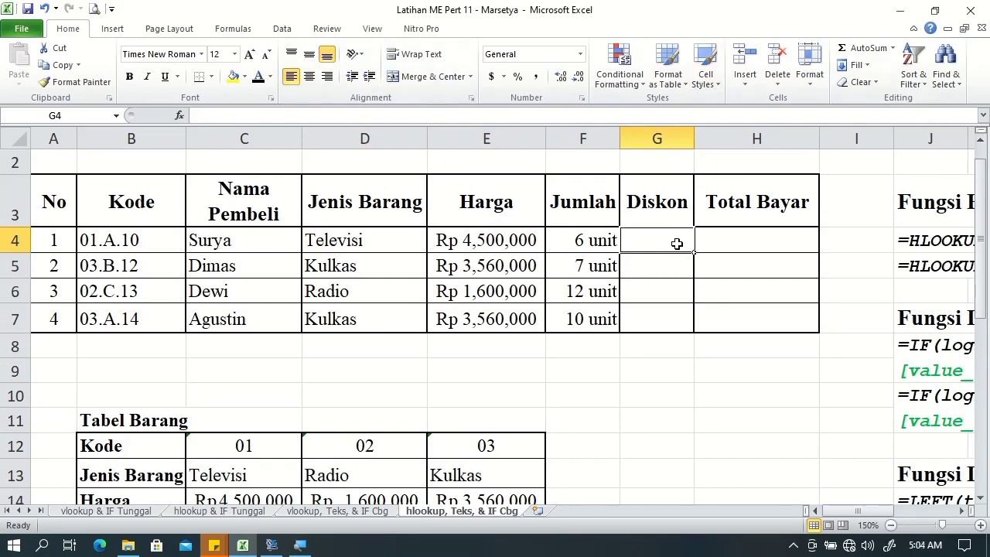
Start G4's Diskon formula with =IF(MID(B4,4,1) to test the code's fourth character
text(=)
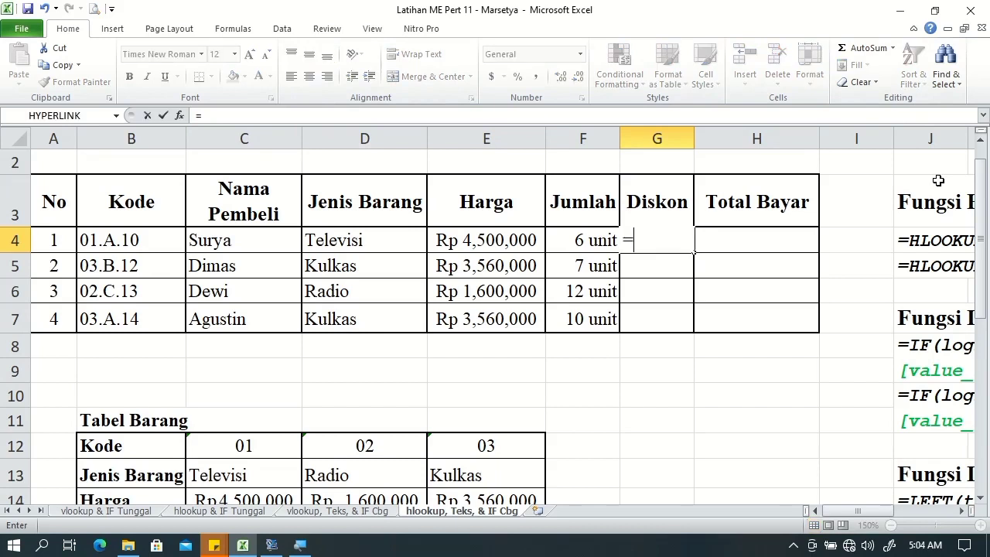
text(if)
key(Tab)
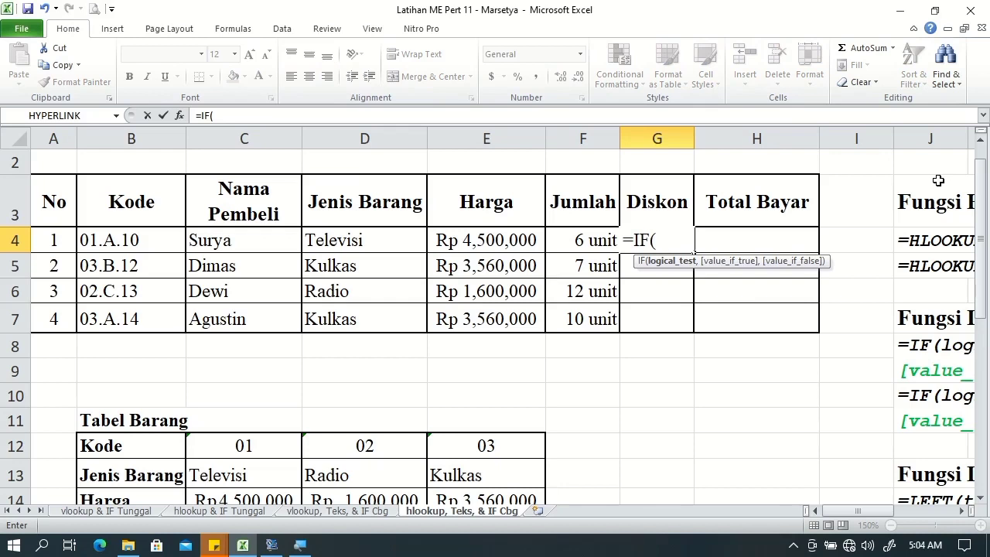
text(mid)
key(Tab)
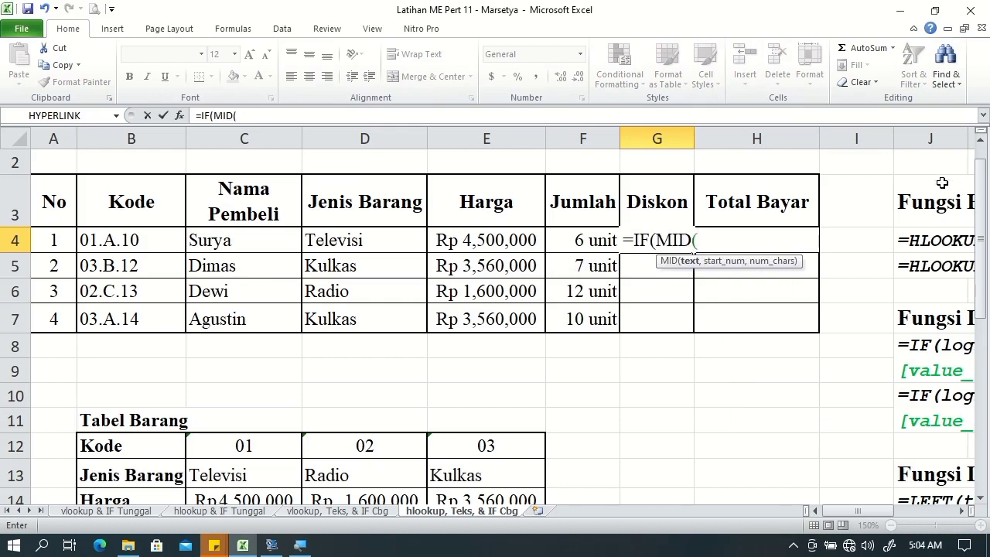
click(116, 258)
click(124, 248)
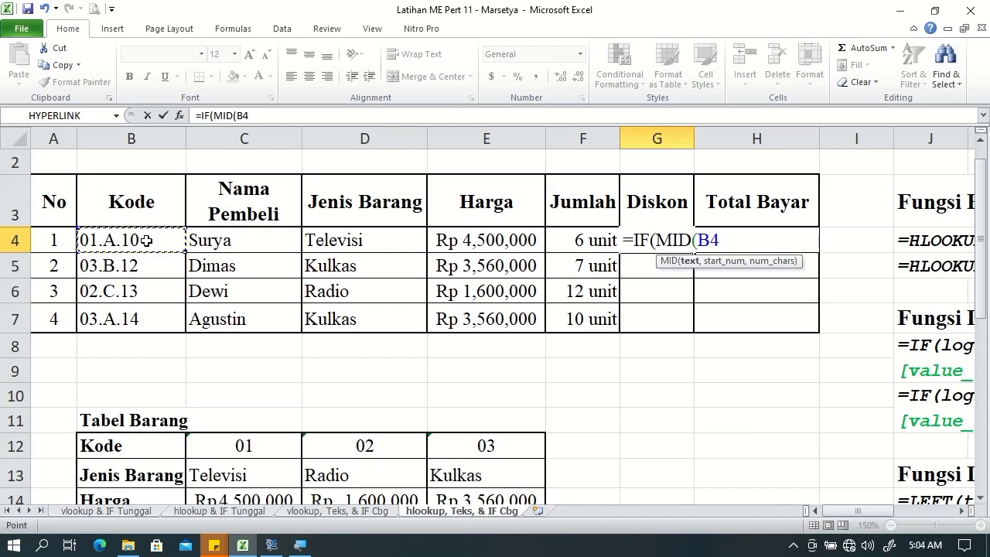
text(,)
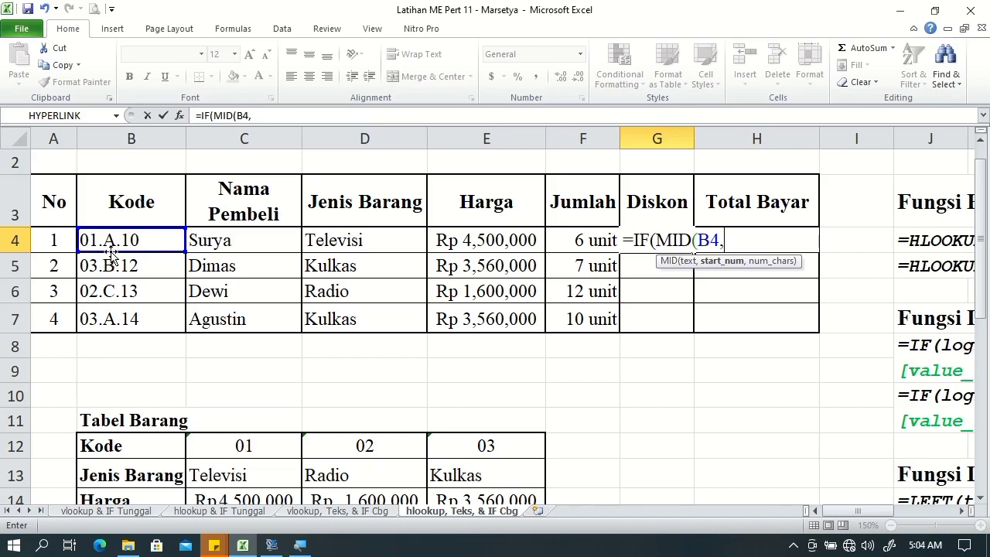
text(4)
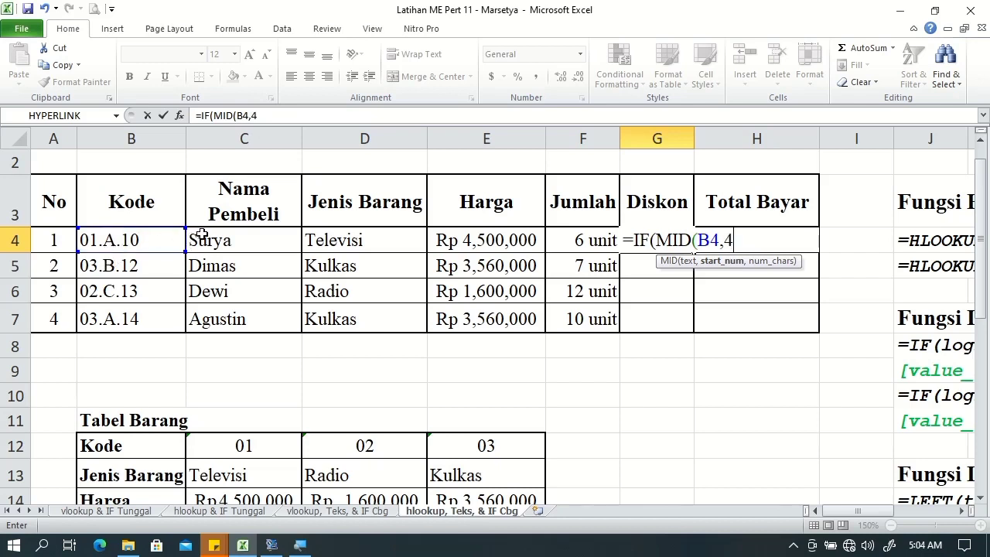
text(,)
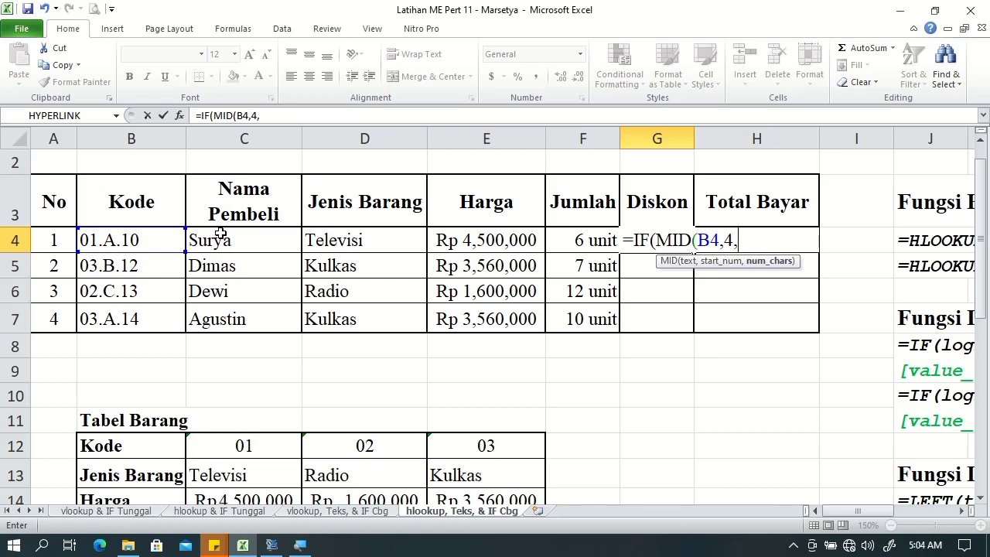
text(1)
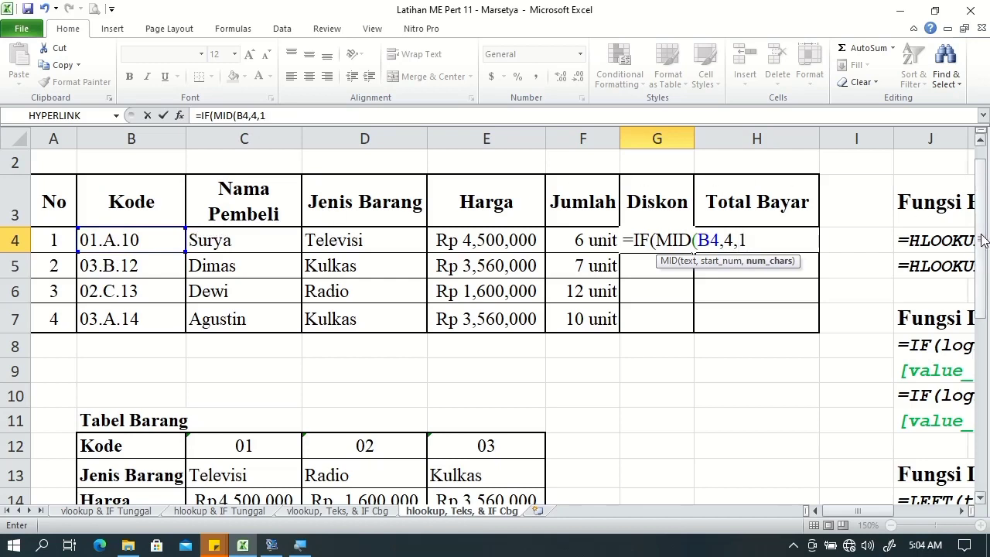
scroll(471, 372, down, 2)
scroll(471, 371, down, 1)
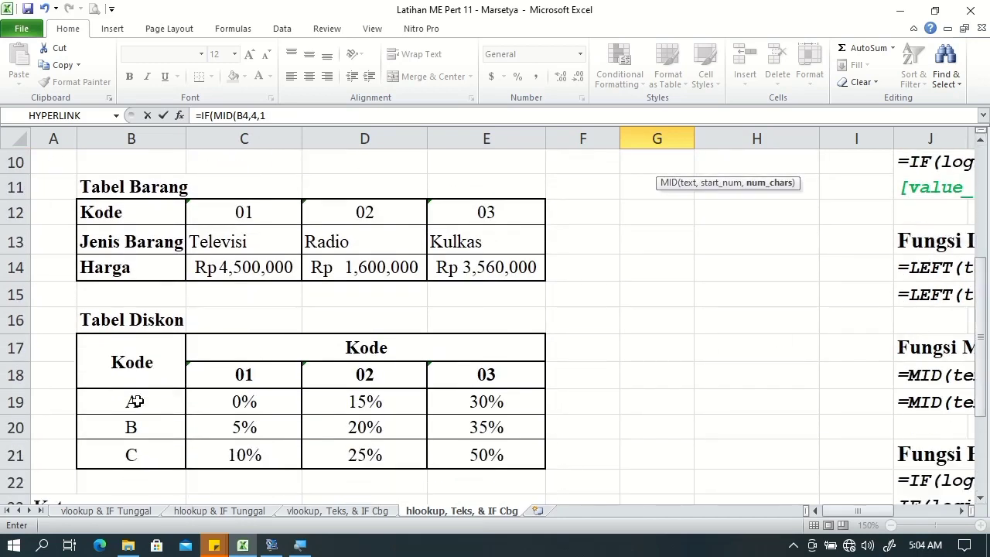
drag(986, 331, 985, 188)
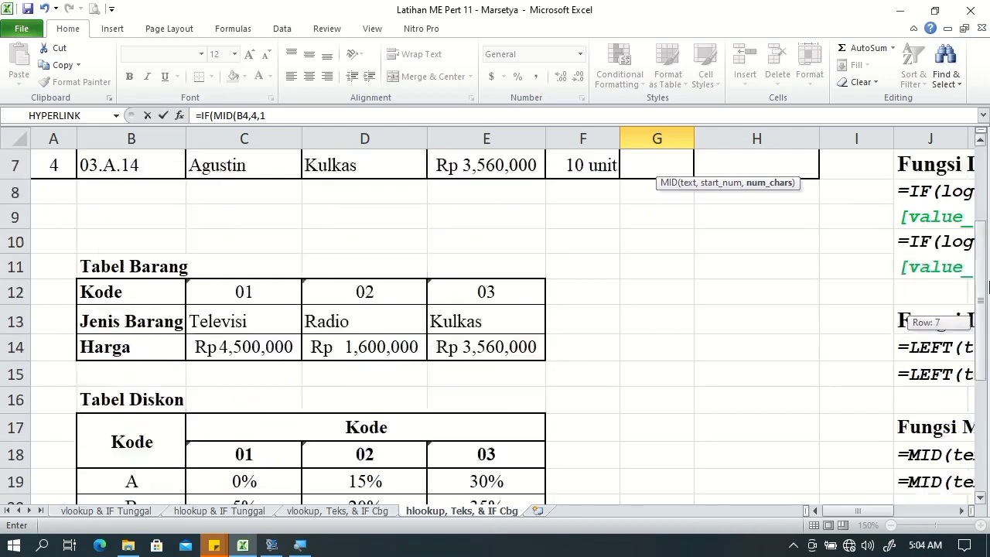
Add the ="A" condition and begin HLOOKUP with LEFT(B4,2) as lookup value
text()="A)
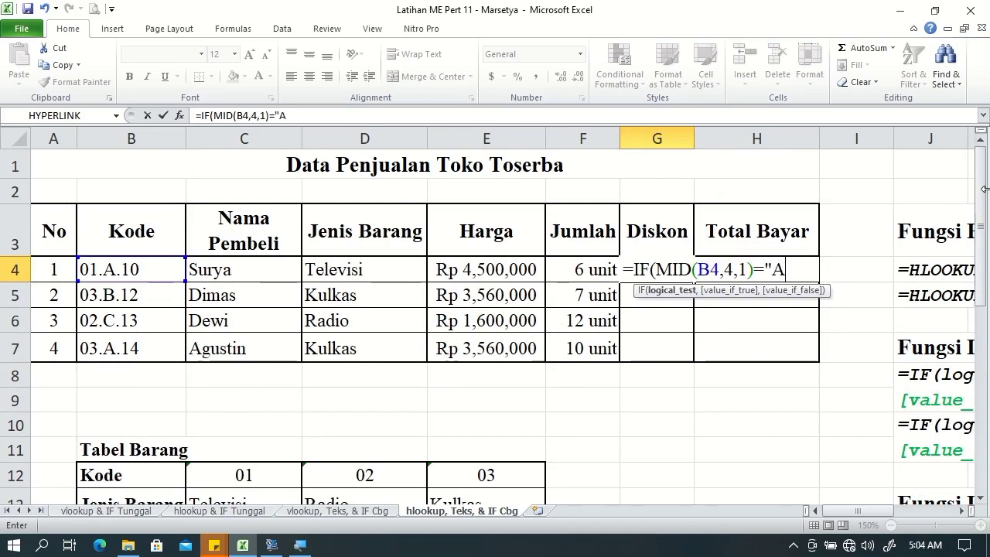
text(",)
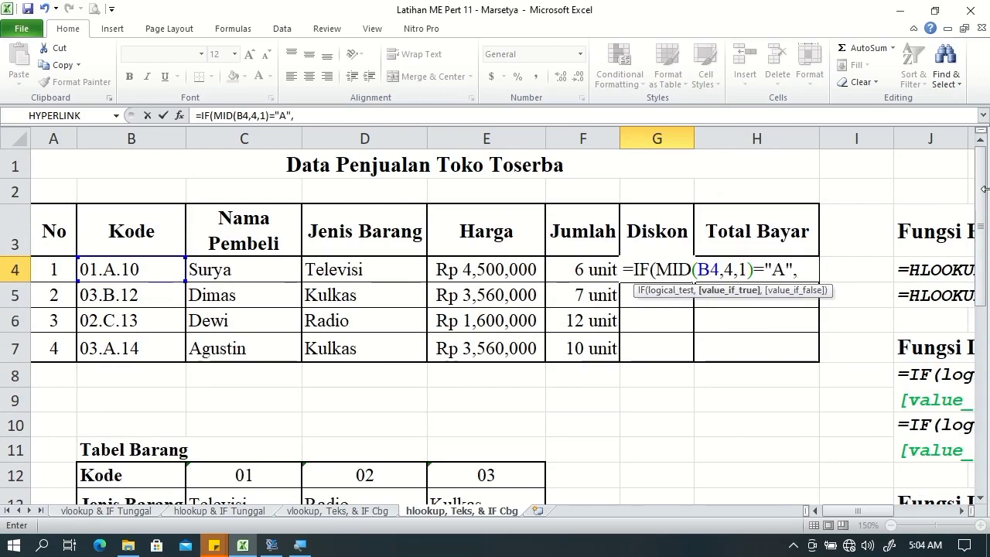
text(h)
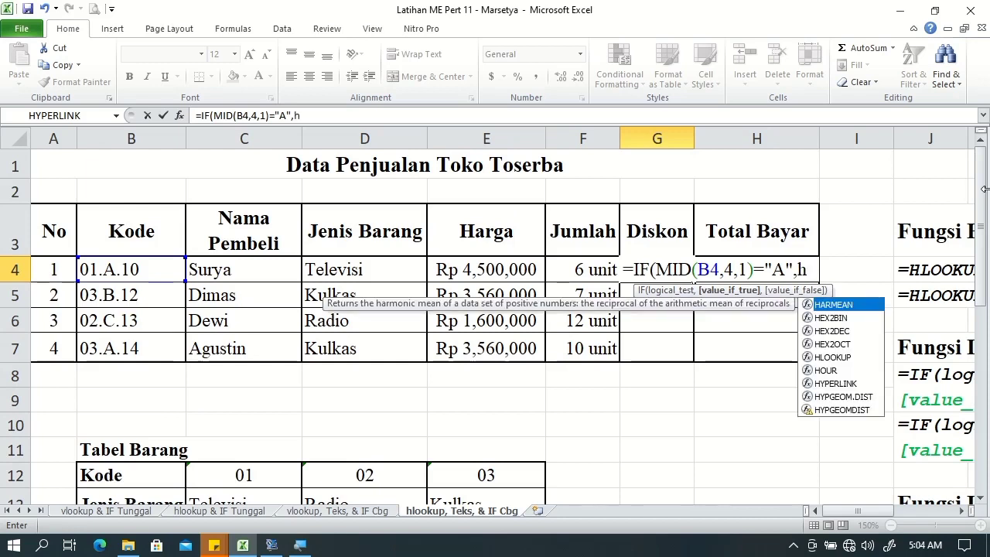
text(l)
key(Tab)
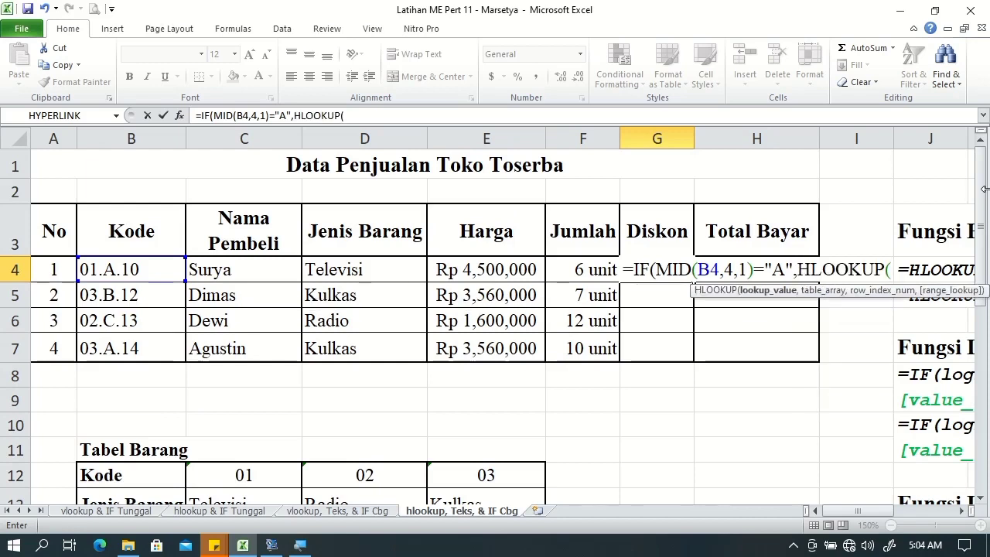
text(lef)
key(Tab)
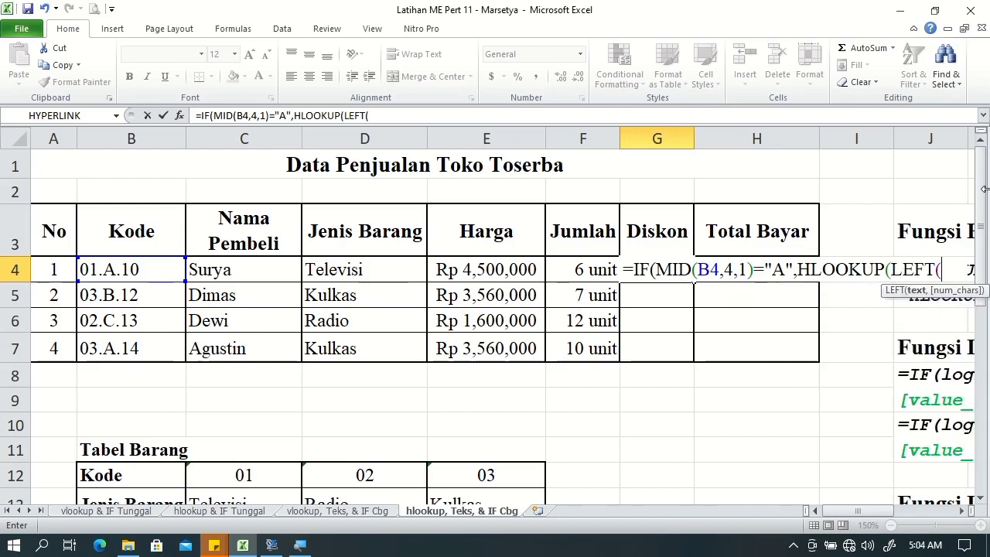
click(135, 273)
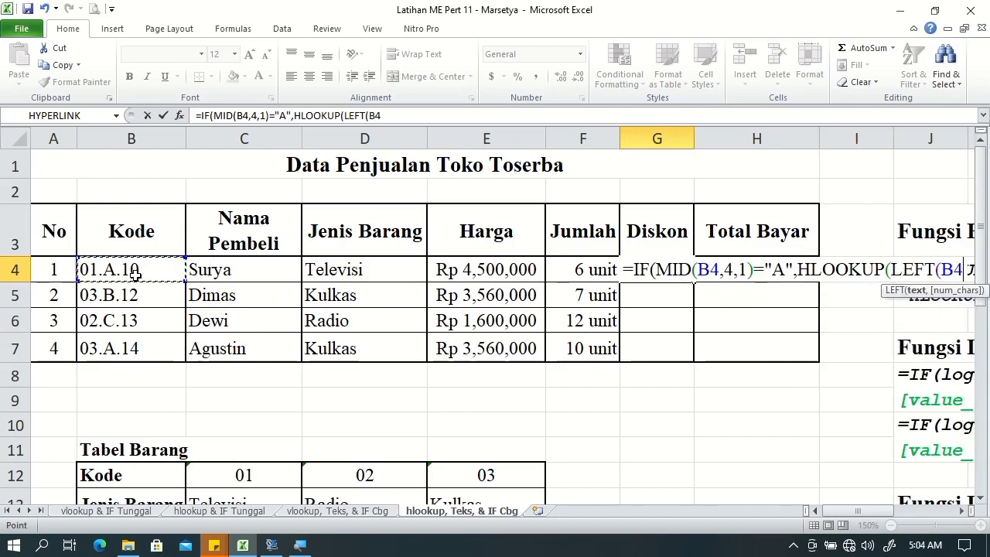
text(,)
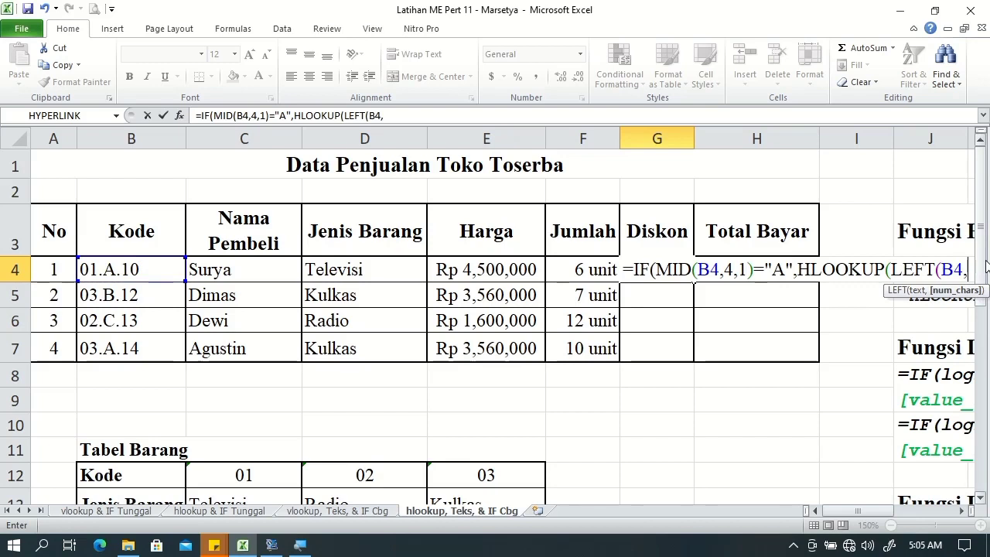
text(2)
scroll(582, 373, down, 3)
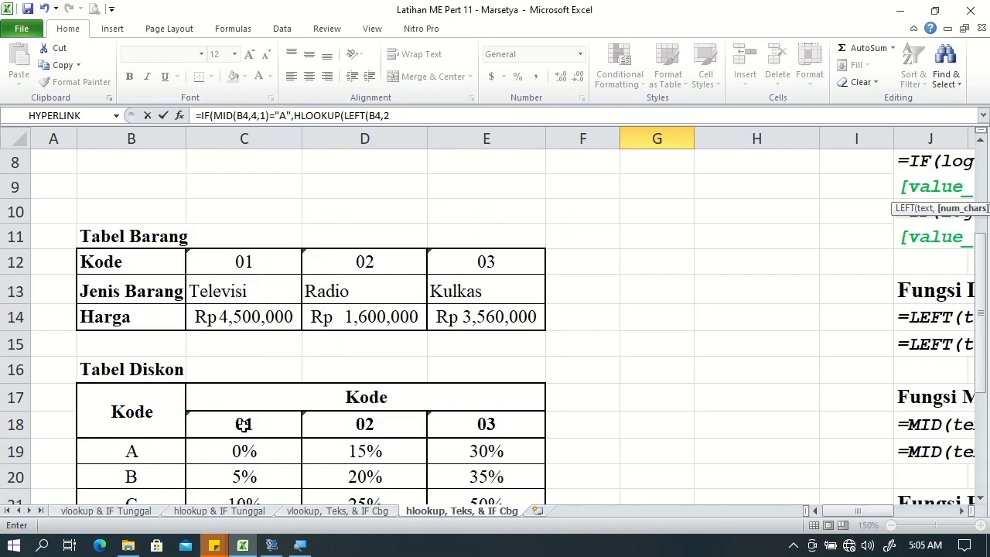
drag(979, 363, 984, 232)
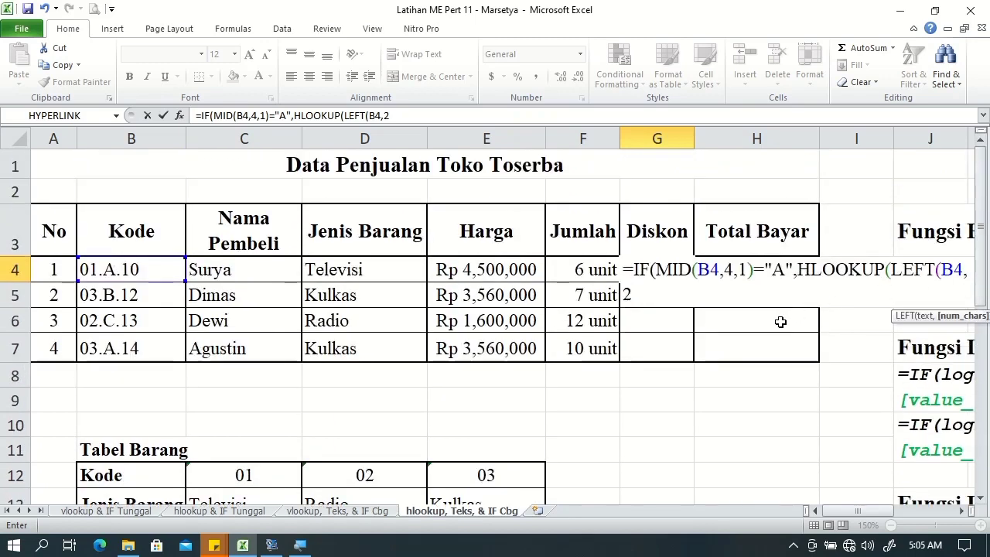
text(),)
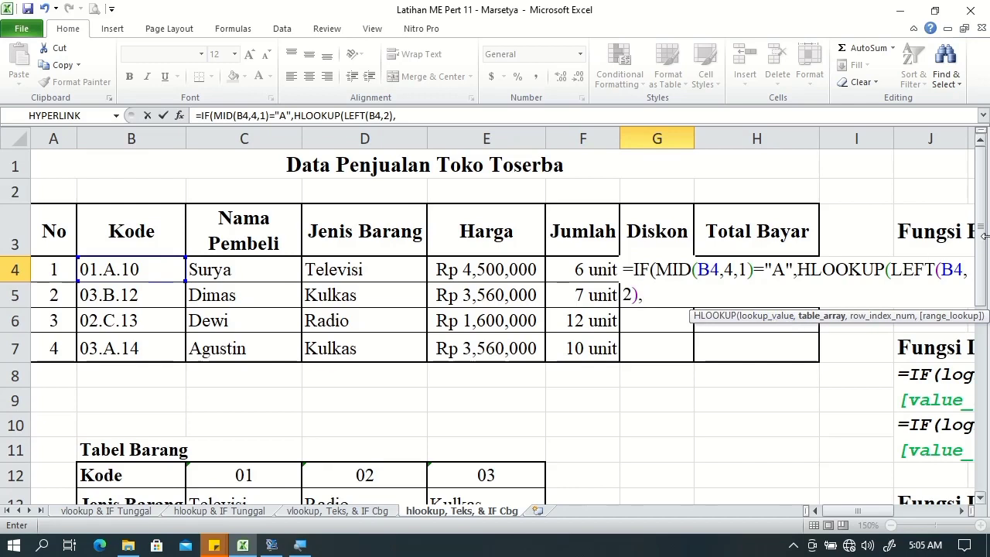
Give the A-case HLOOKUP absolute range $C$18:$E$19 and row 2, then open a nested IF
drag(984, 232, 981, 272)
click(226, 422)
shift+click(506, 448)
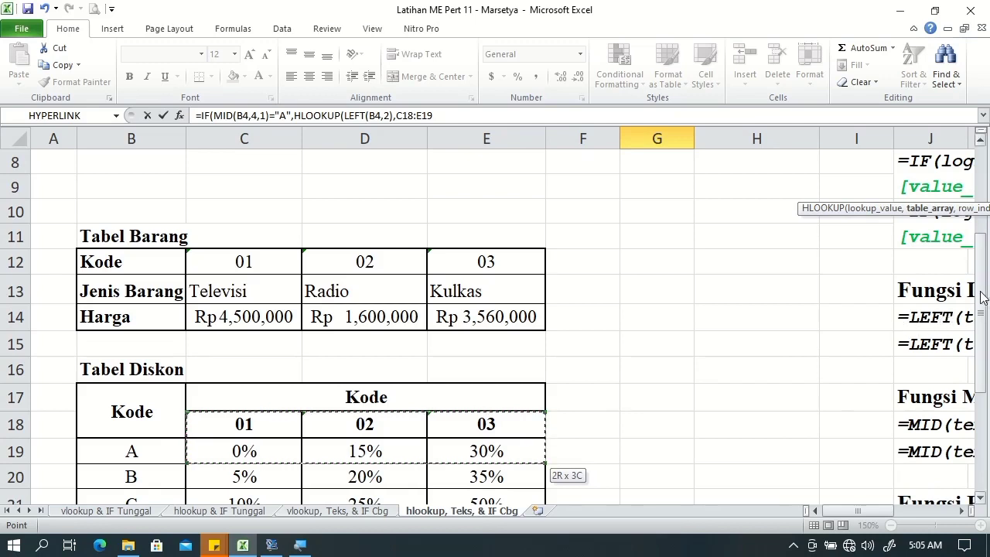
drag(983, 297, 984, 217)
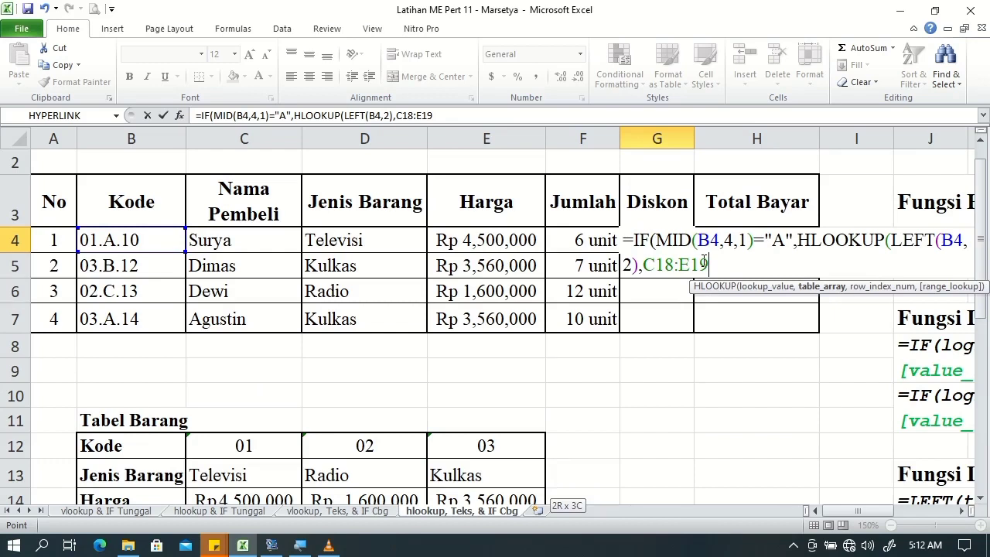
key(F4)
text($E$19,)
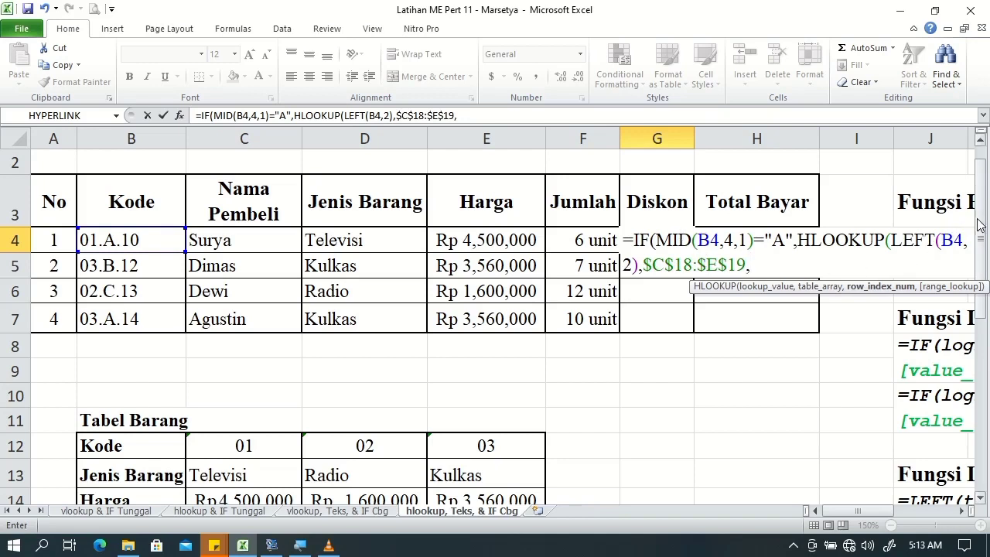
drag(980, 224, 981, 256)
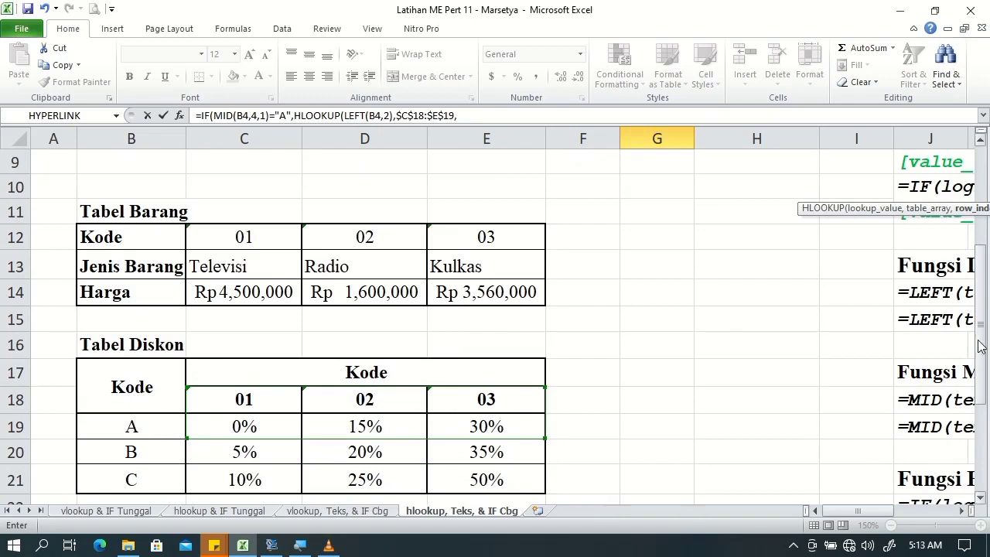
drag(982, 273, 983, 242)
text(2)
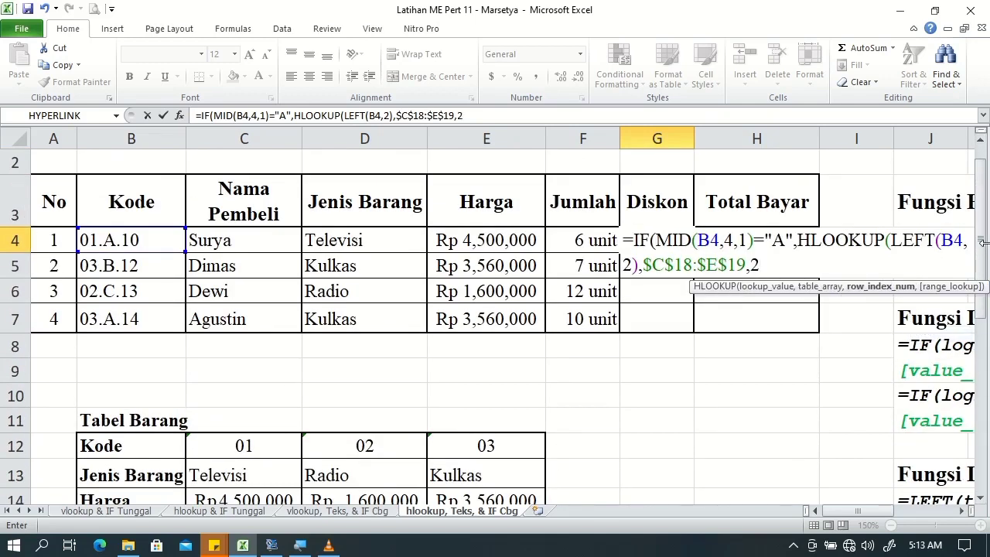
text(),)
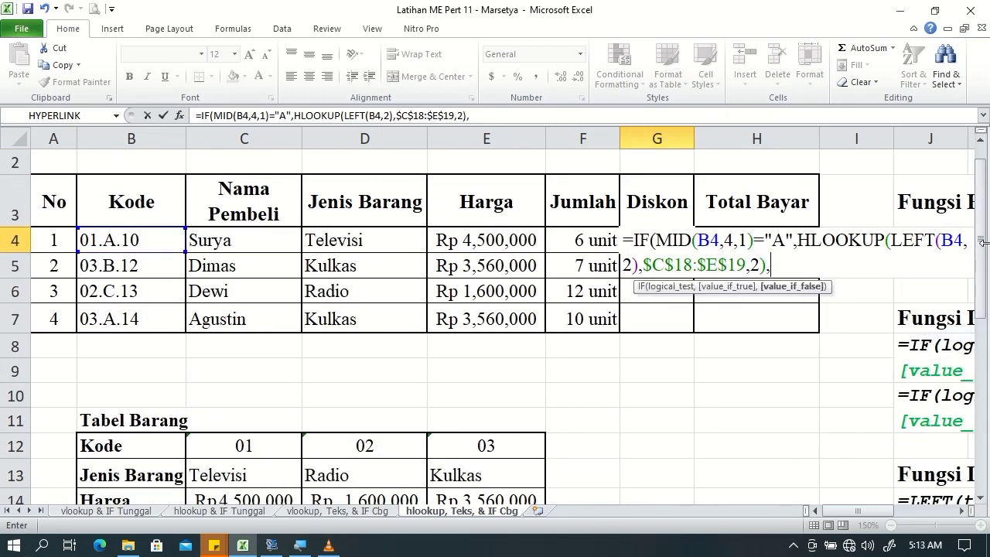
text(if)
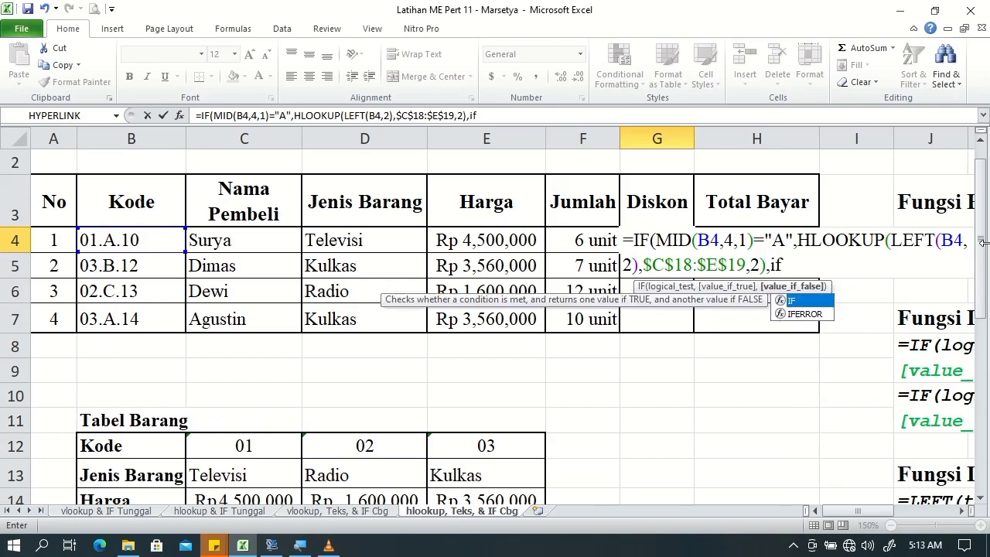
Add the code-B test MID(B4,4,1)="B" with another HLOOKUP on LEFT(B4,2)
key(Tab)
text(mi)
key(Tab)
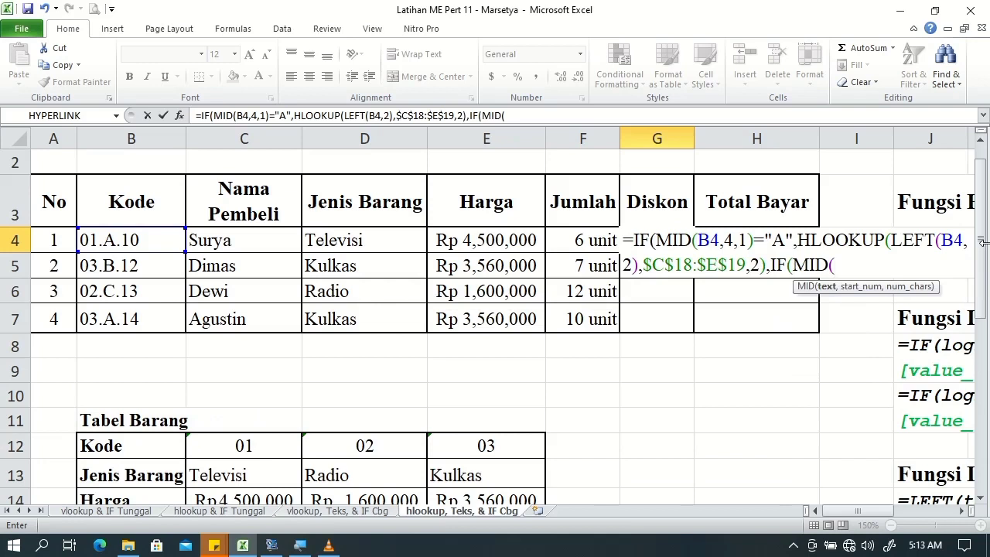
click(165, 240)
text(,)
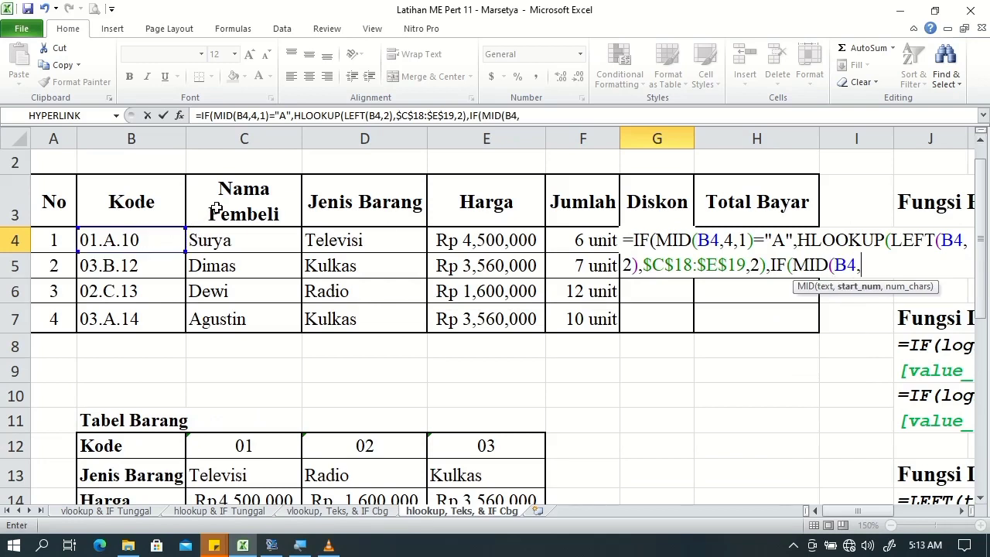
text(4,)
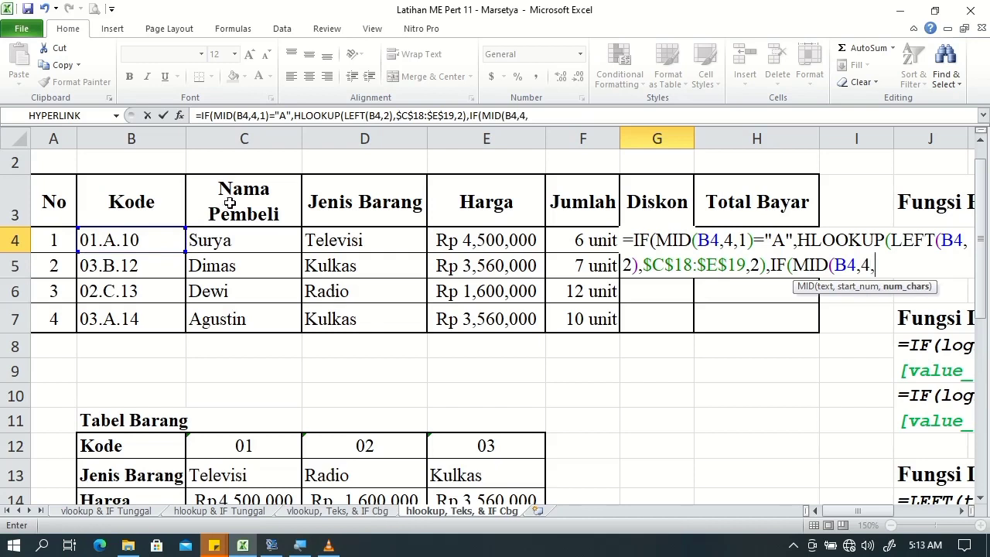
text(1)=)
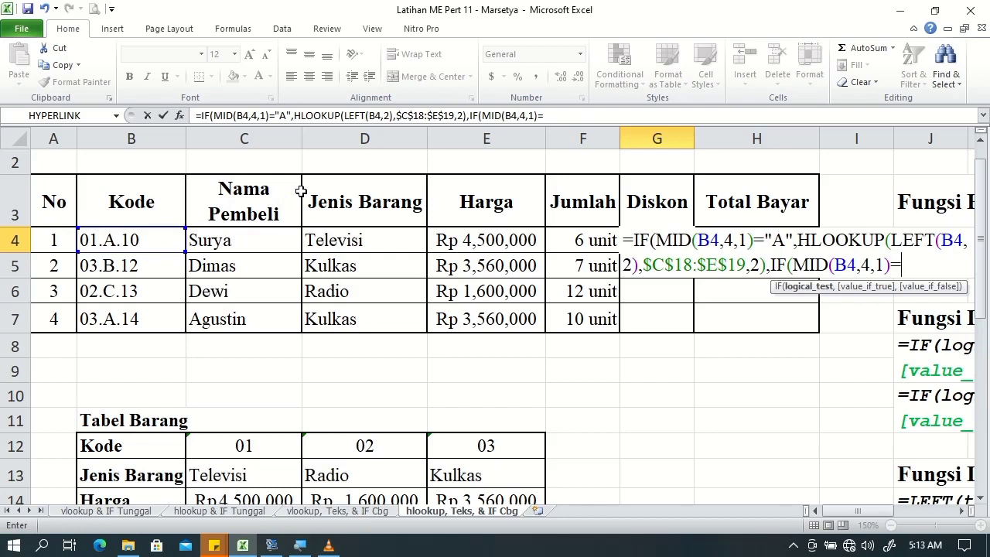
text(")
text(B)
text(,)
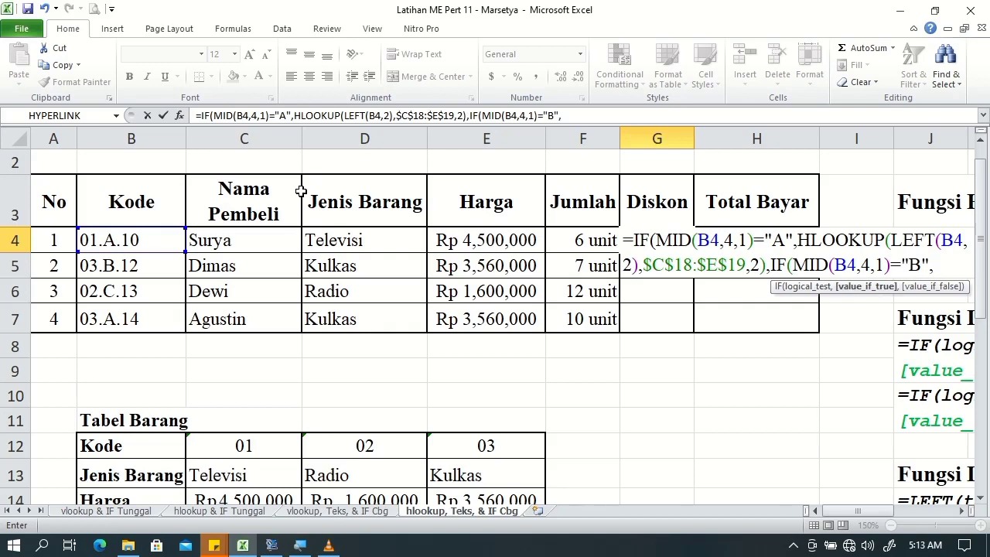
text(h)
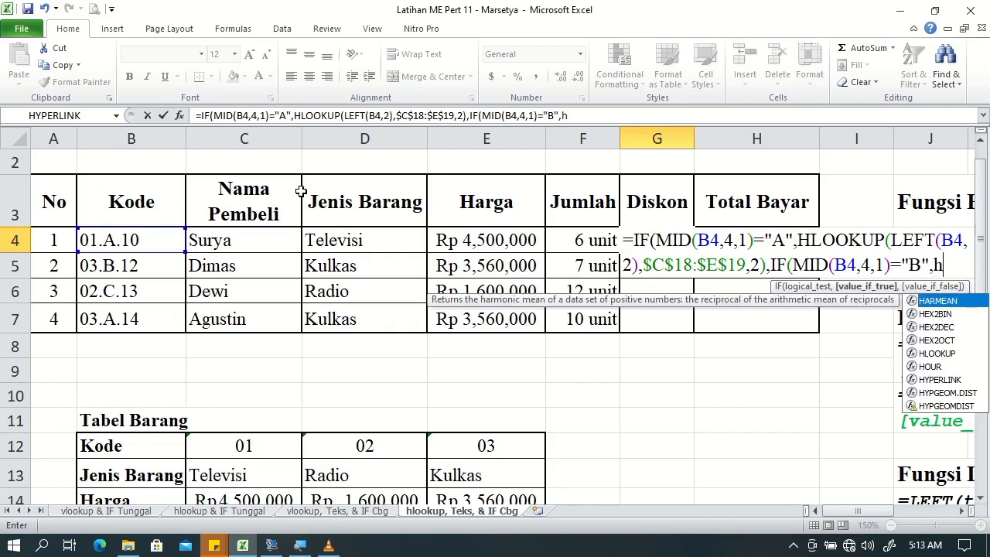
text(lo)
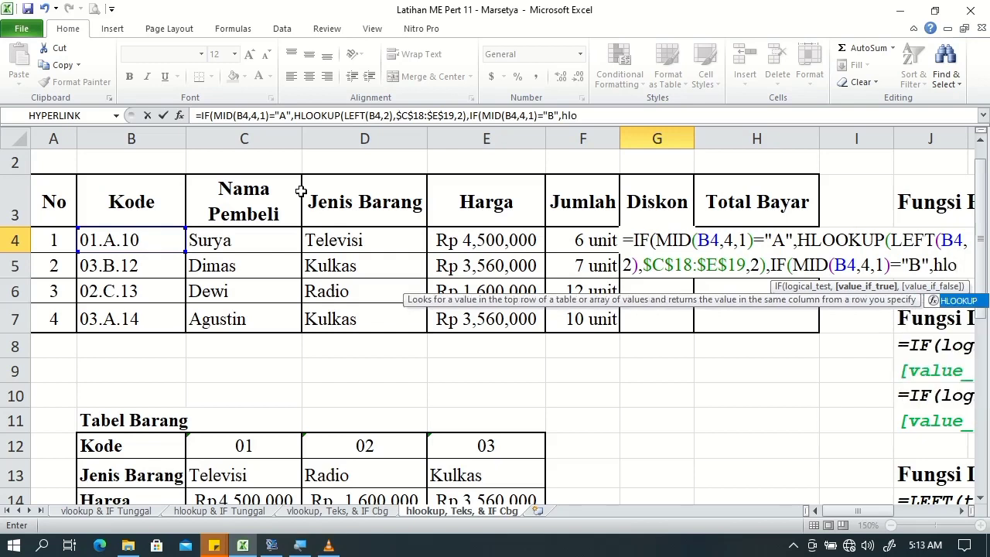
key(Tab)
text(le)
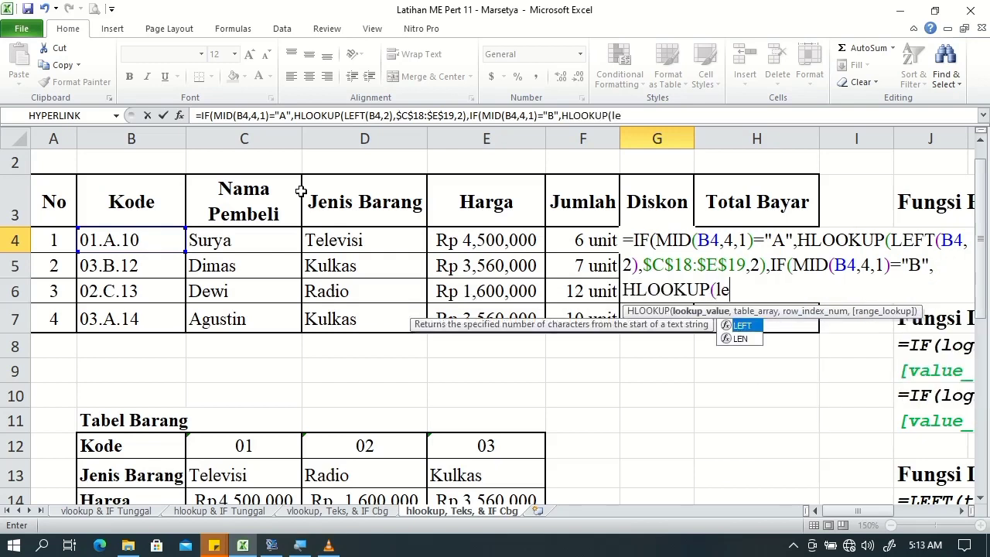
key(Tab)
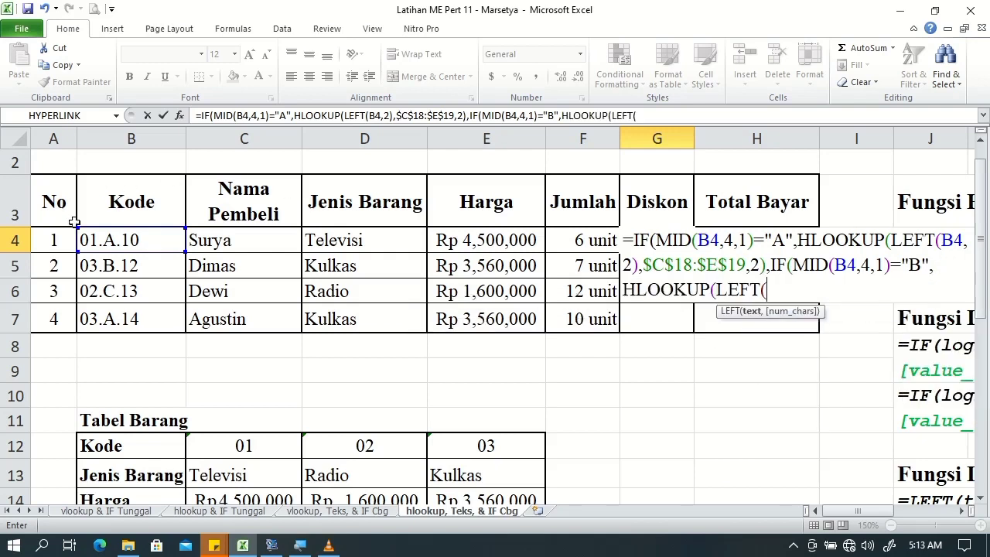
click(139, 244)
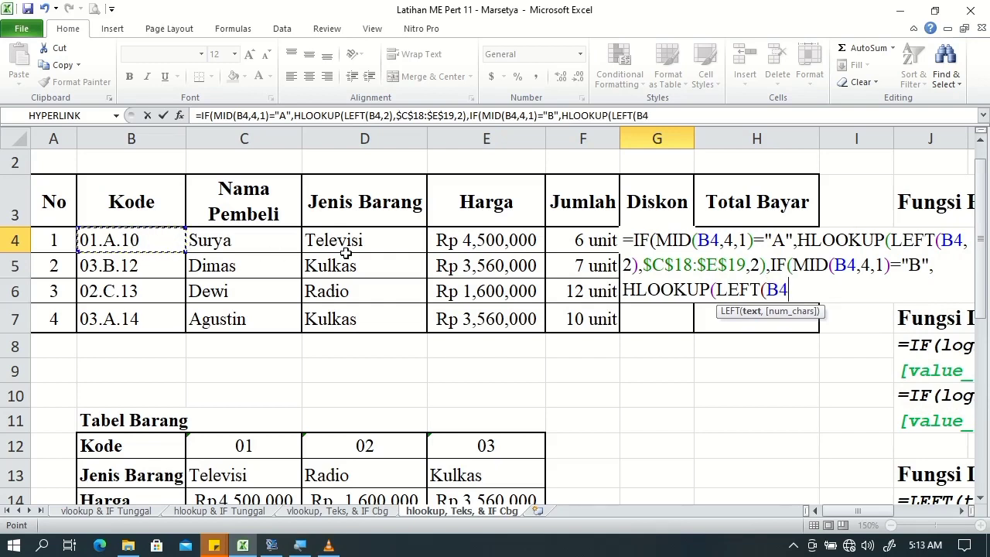
text(,2))
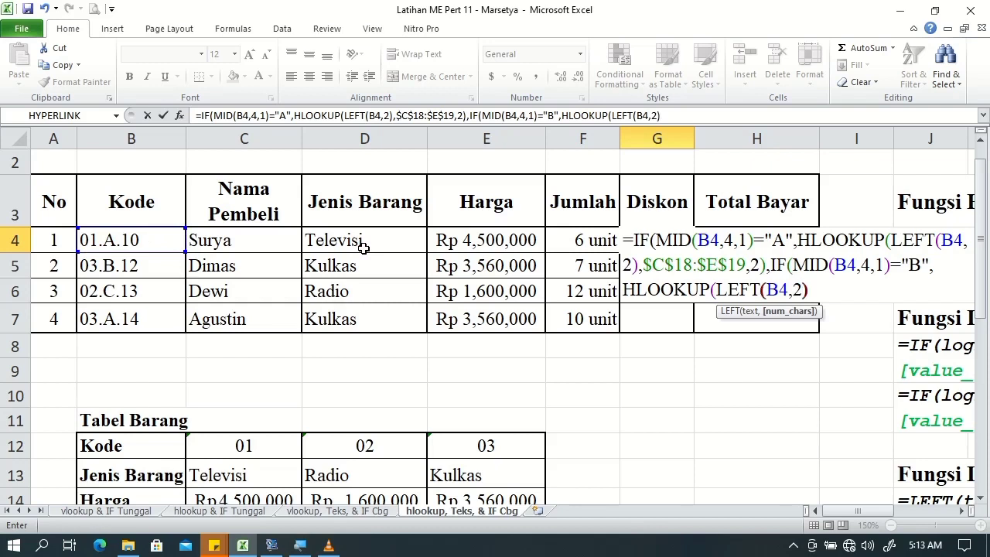
text(,)
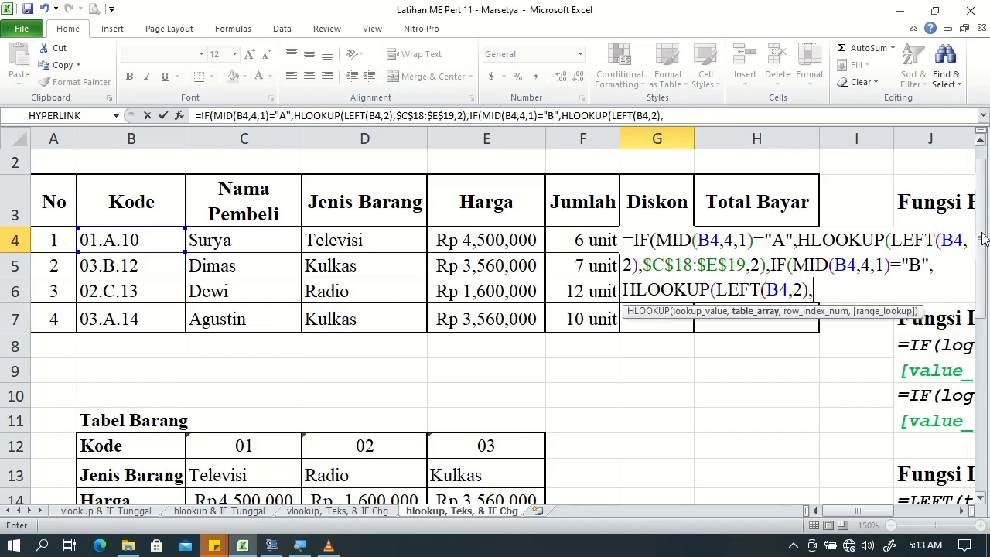
Complete the B-case lookup with $C$18:$E$20 row 3 and start a fallback HLOOKUP(LEFT(B4,2)
drag(982, 248, 982, 301)
click(279, 402)
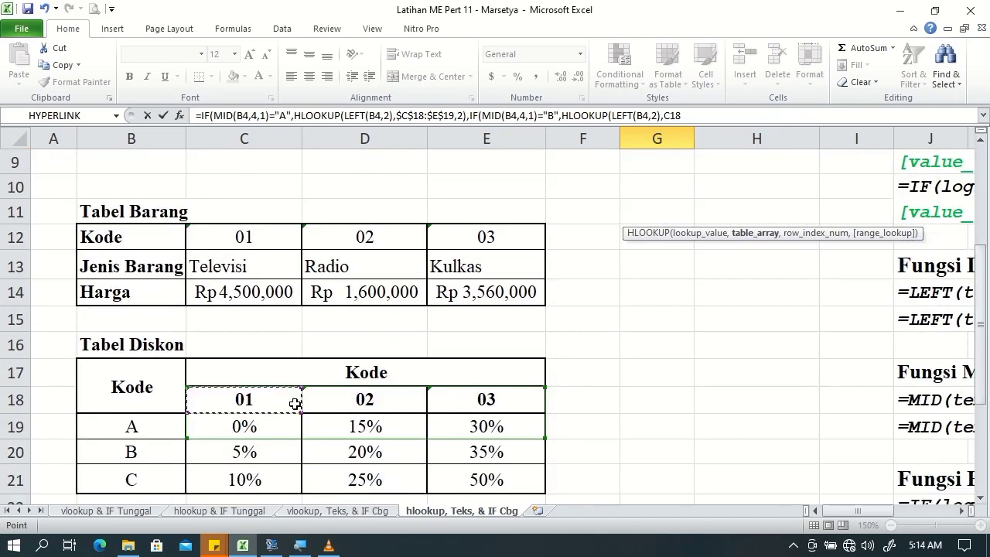
drag(486, 454, 487, 455)
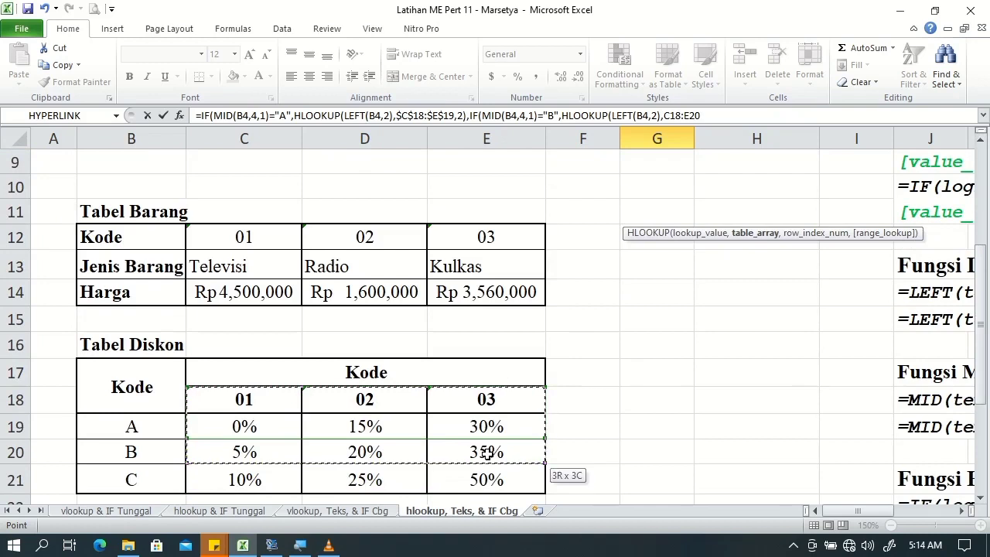
drag(984, 344, 985, 254)
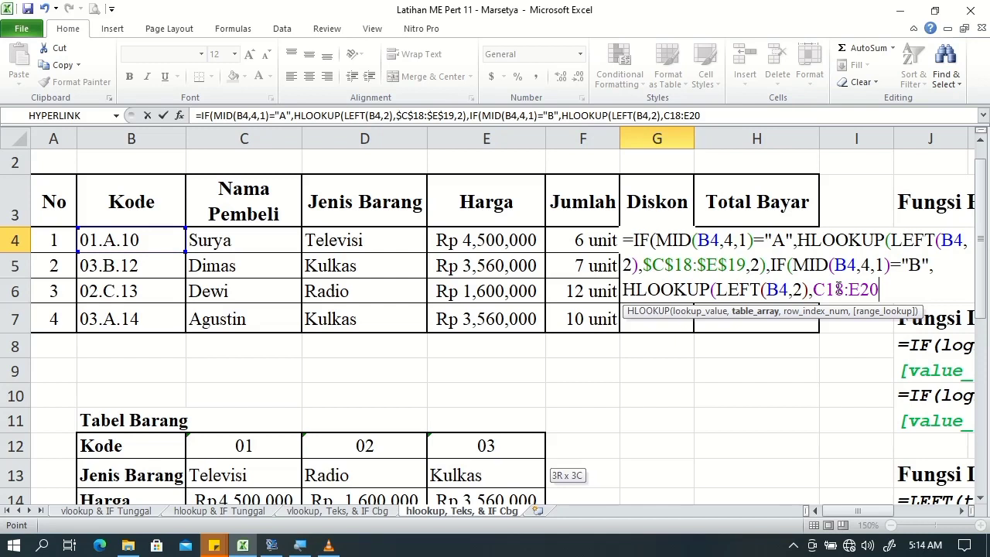
key(F4)
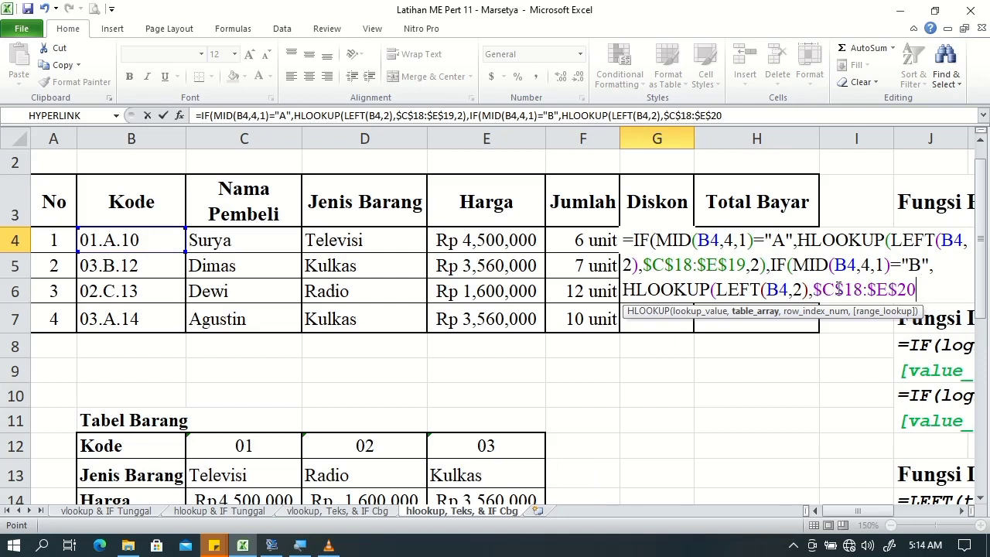
text(,)
drag(981, 307, 981, 325)
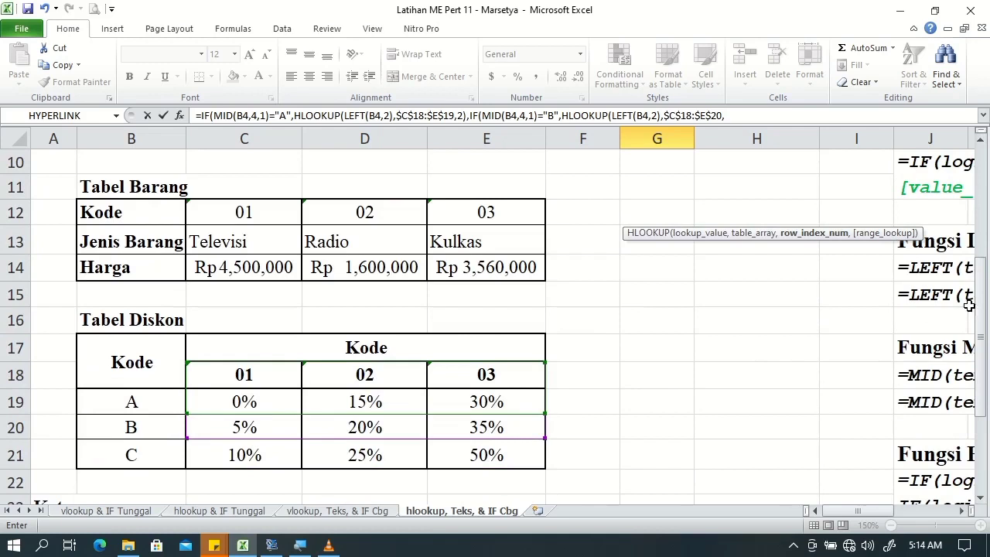
drag(983, 310, 987, 201)
text(3)
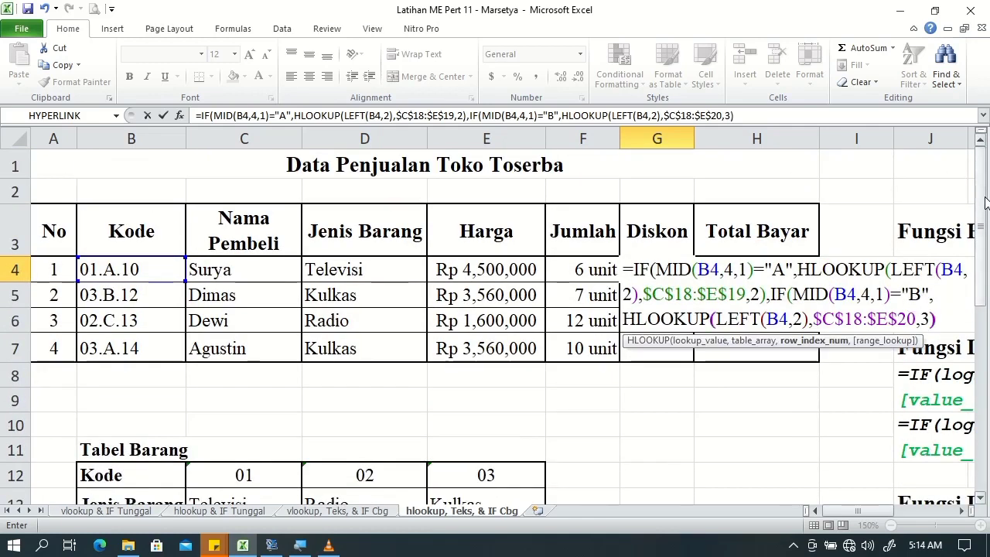
text(,)
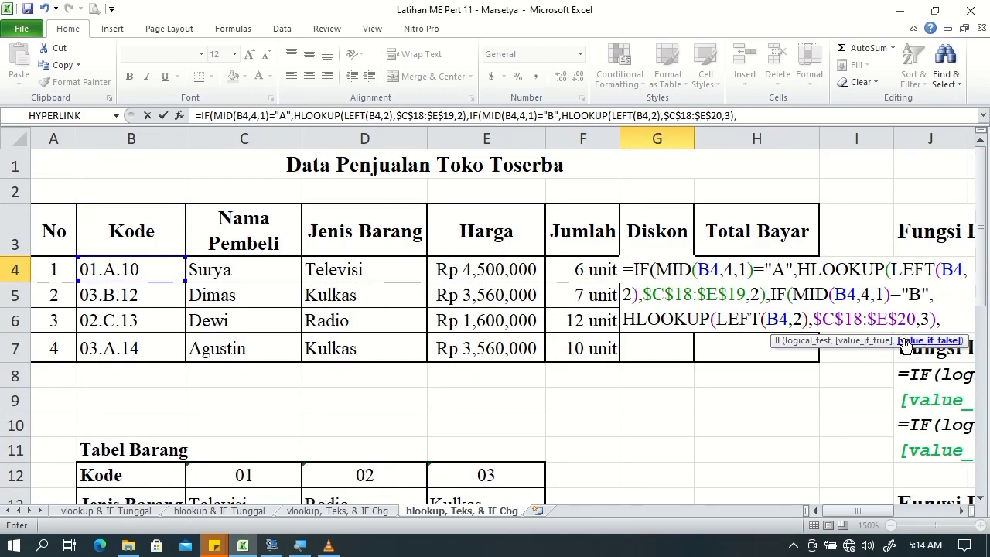
text(h)
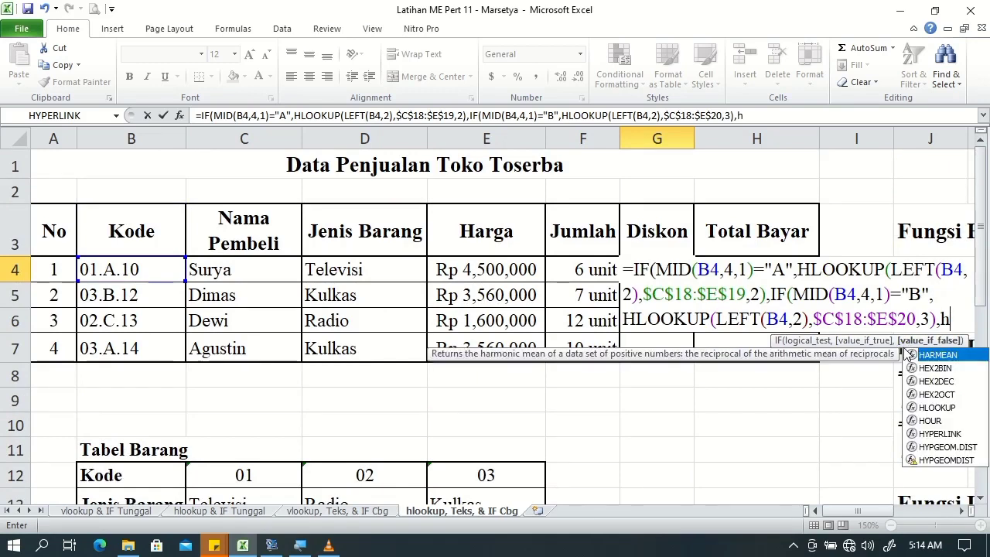
text(l)
key(Tab)
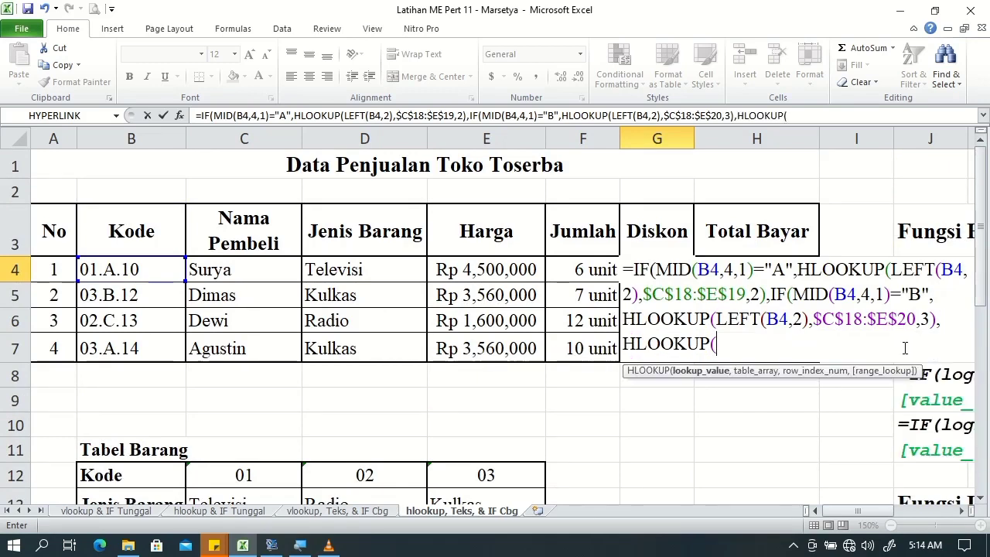
text(l)
key(Tab)
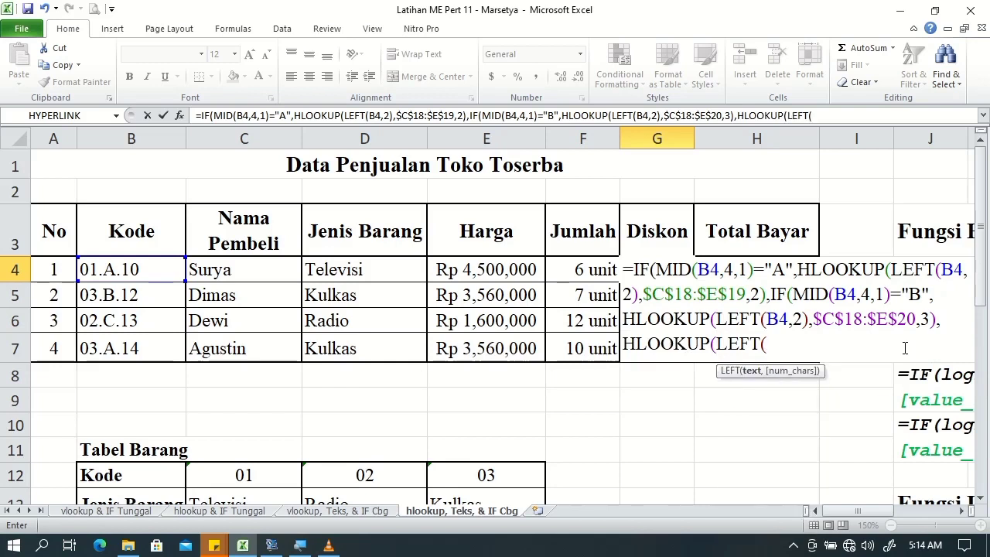
click(130, 269)
text(,)
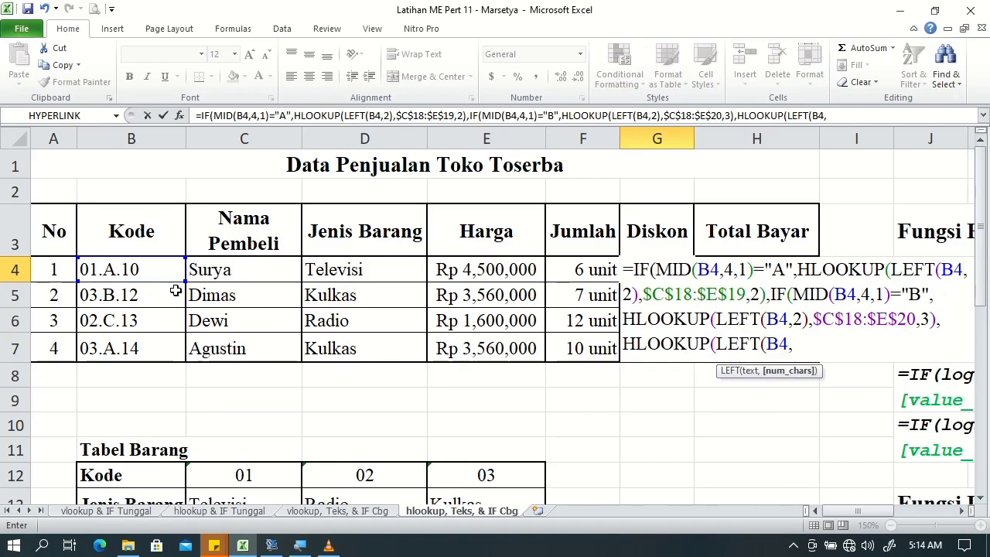
text(2)
text(),)
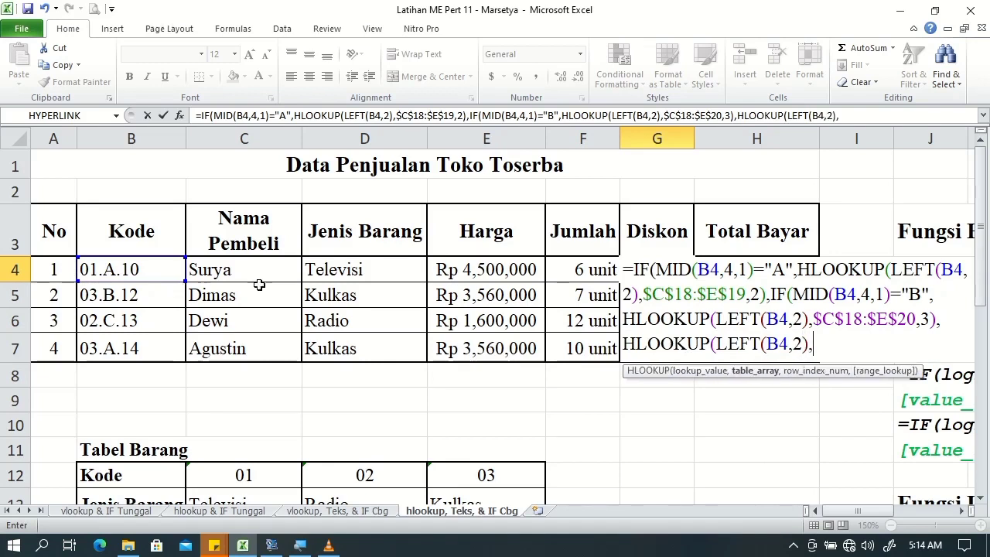
Finish the fallback lookup with absolute range $C$18:$E$21 and row 4, and submit
drag(984, 264, 956, 377)
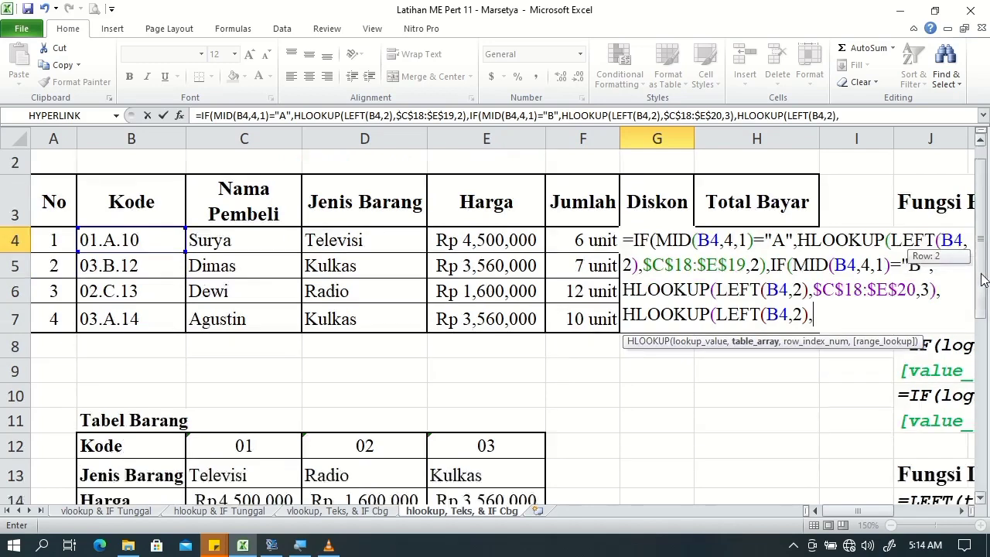
click(241, 358)
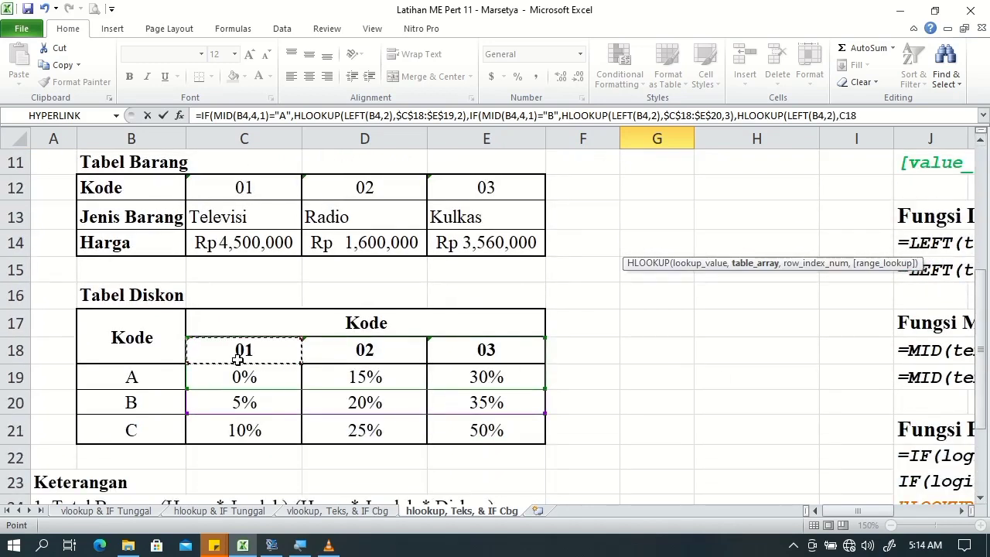
shift+click(487, 426)
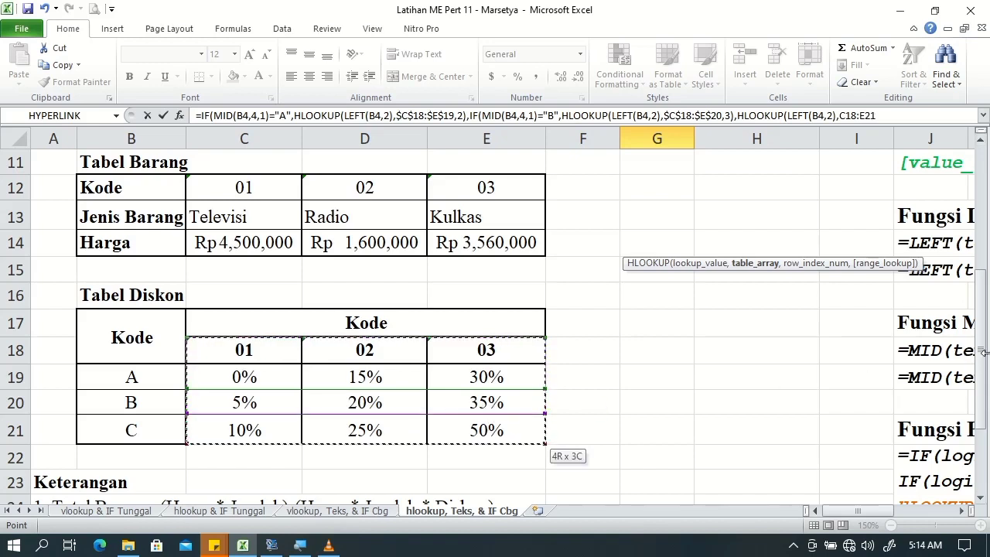
drag(984, 349, 984, 222)
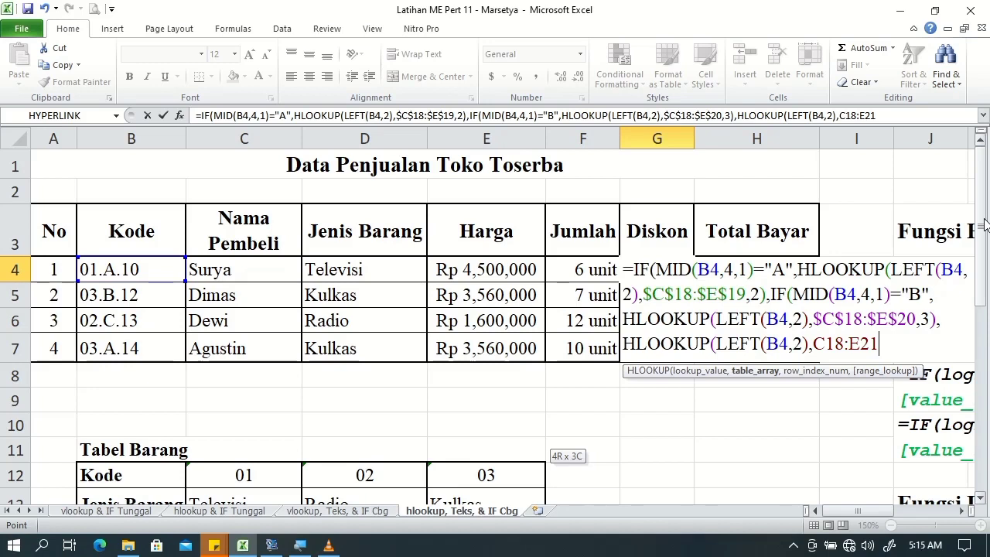
key(F4)
text($E$21,)
scroll(983, 220, down, 3)
scroll(723, 387, down, 1)
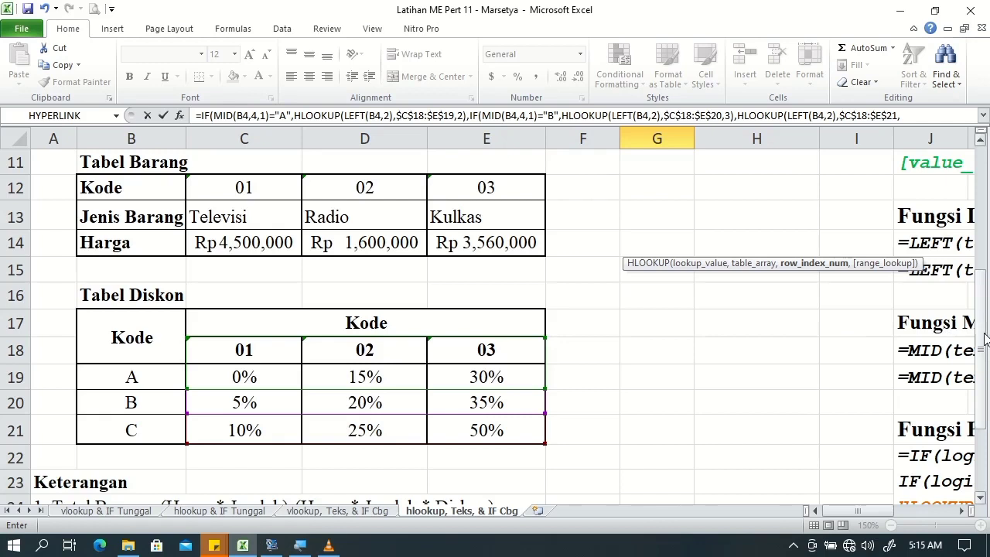
scroll(984, 232, up, 2)
scroll(984, 232, up, 1)
text(4)
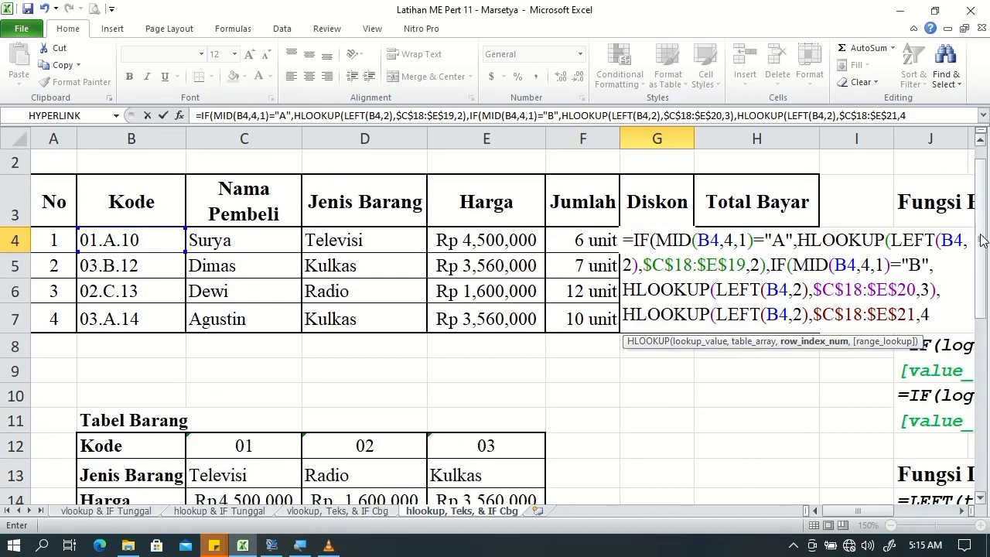
key(Return)
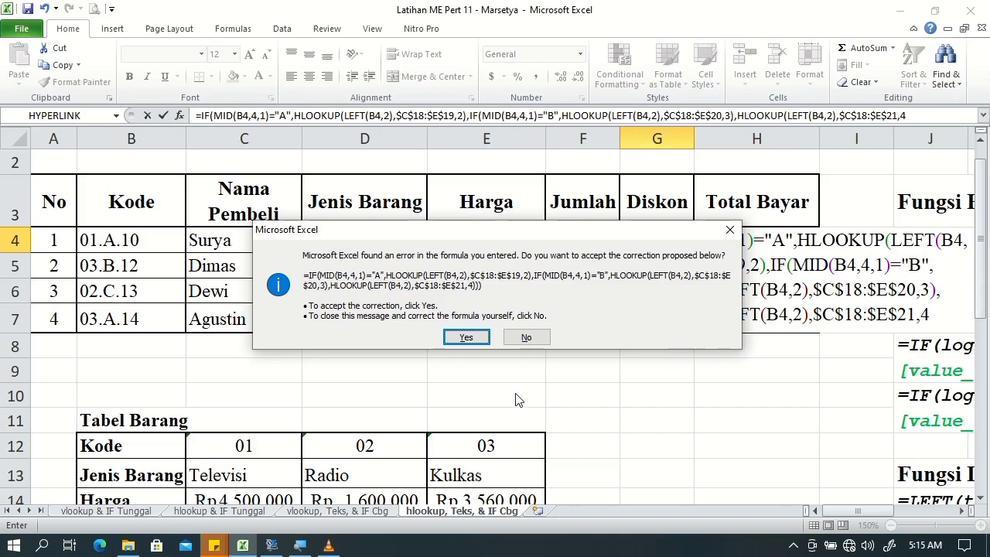
Accept the corrected formula and format G4's 0% discount as a centred percentage
click(466, 338)
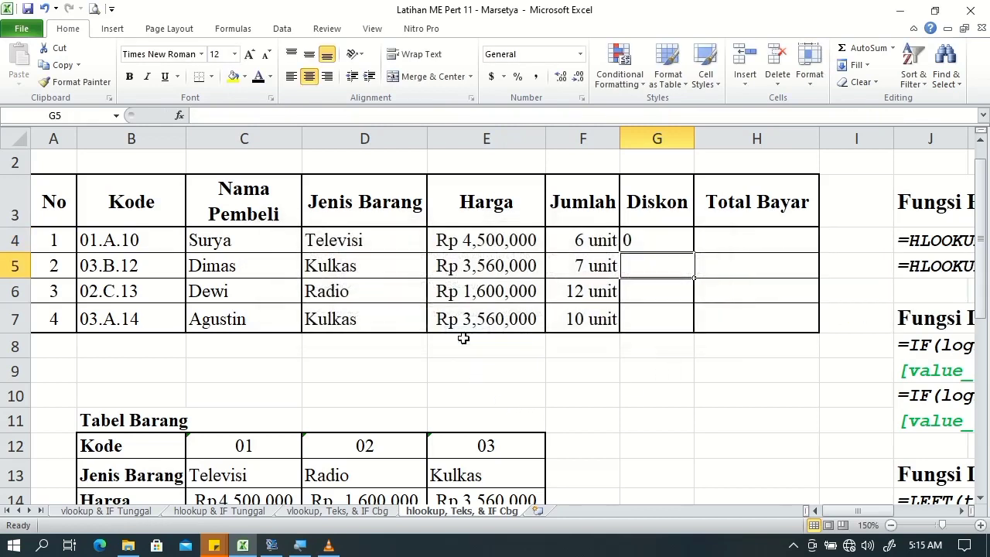
click(663, 237)
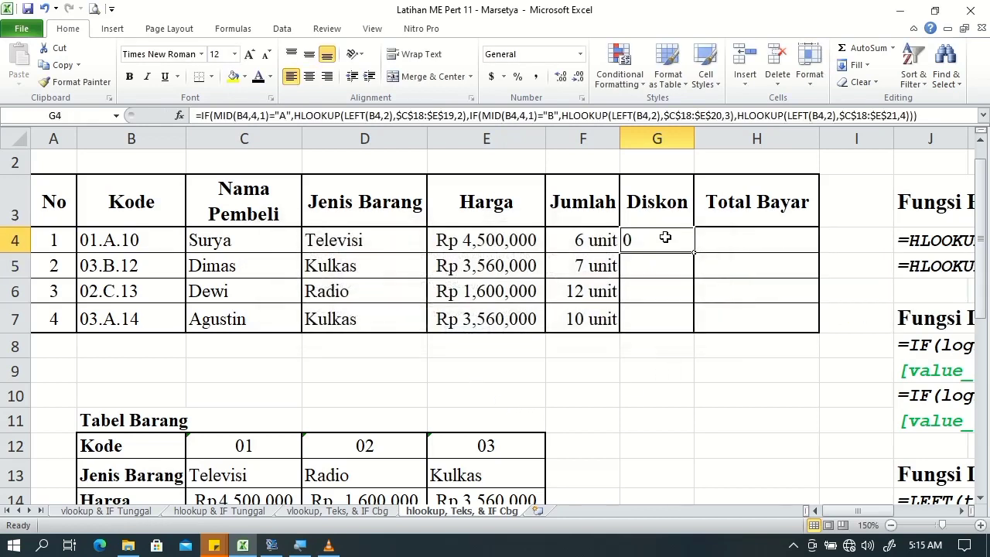
click(518, 77)
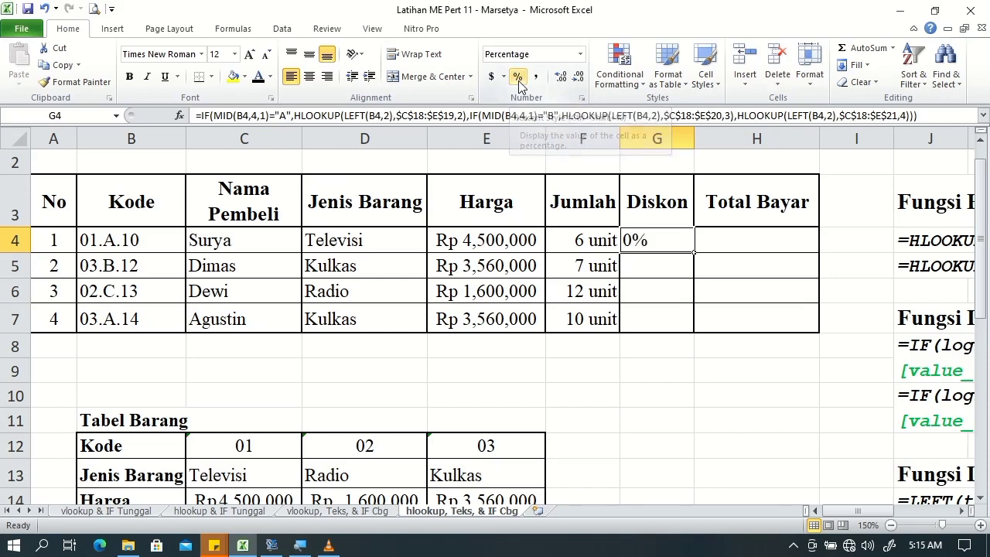
click(307, 78)
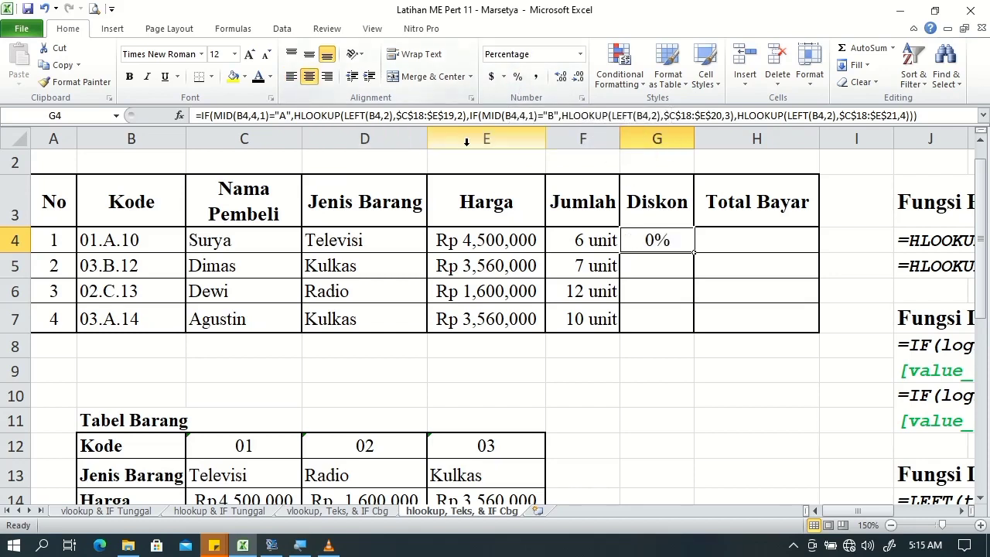
Select Total Bayar cell H4, scrolling the sheet to review the table
click(708, 240)
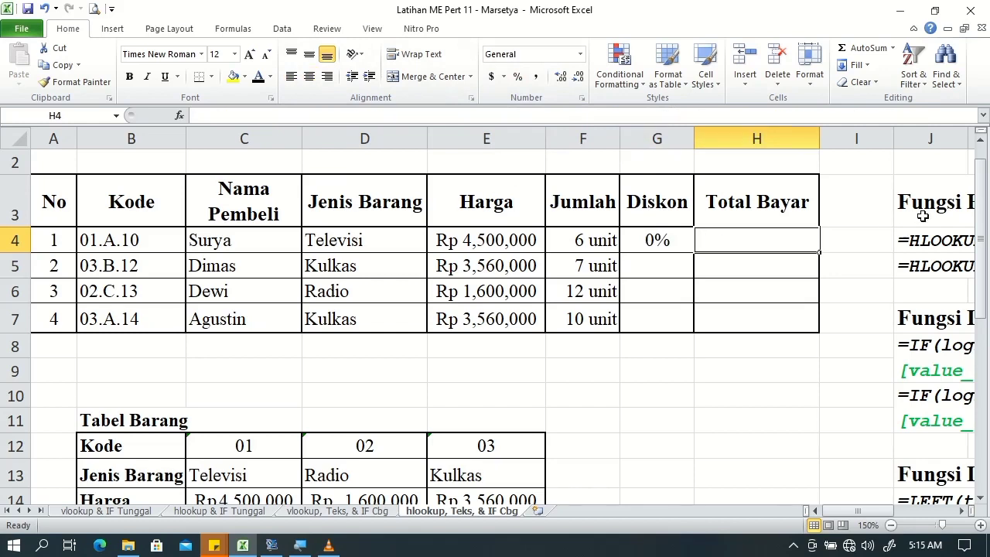
drag(980, 207, 973, 372)
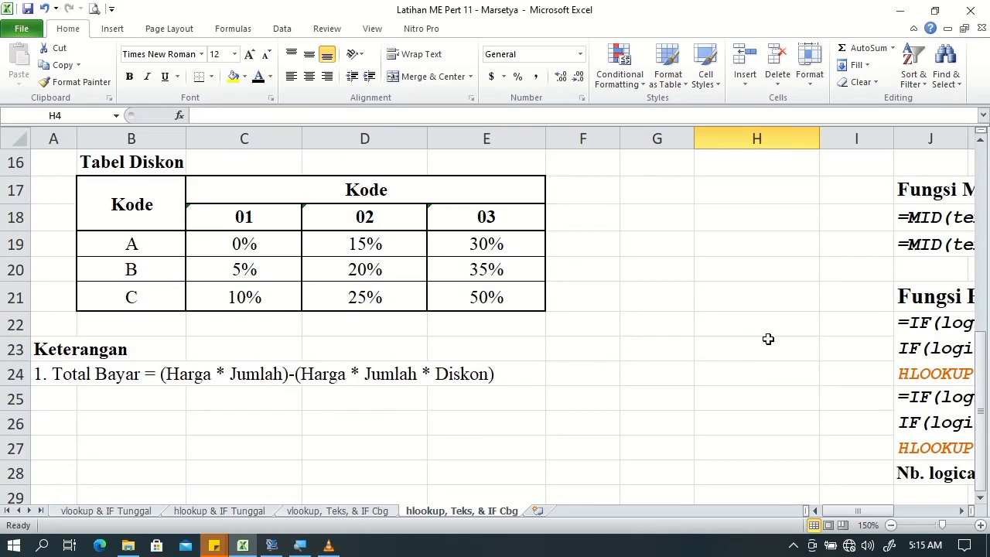
drag(981, 348, 981, 186)
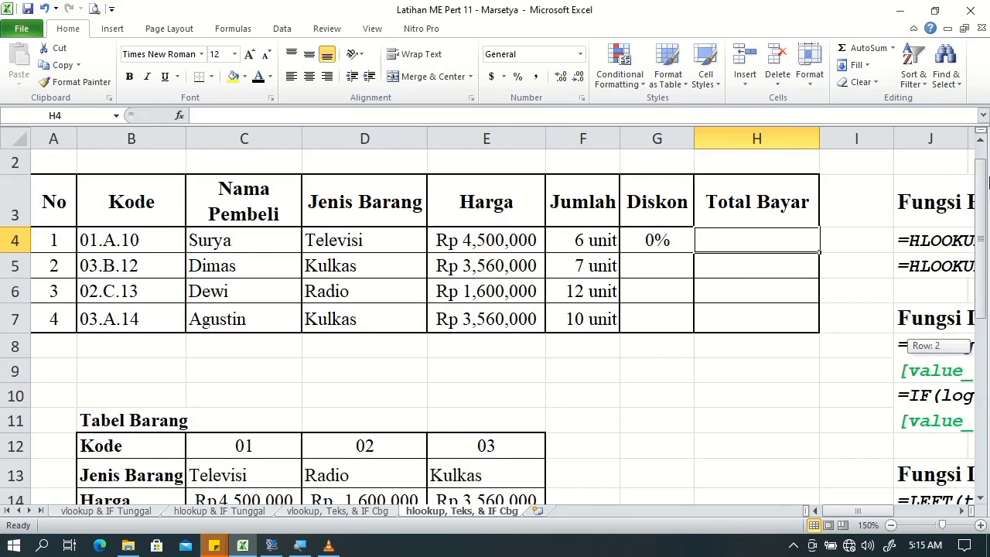
Enter =(E4*F4)-(E4*F4*G4) in H4 and accept the parenthesis fix, giving 27000000
text(=)
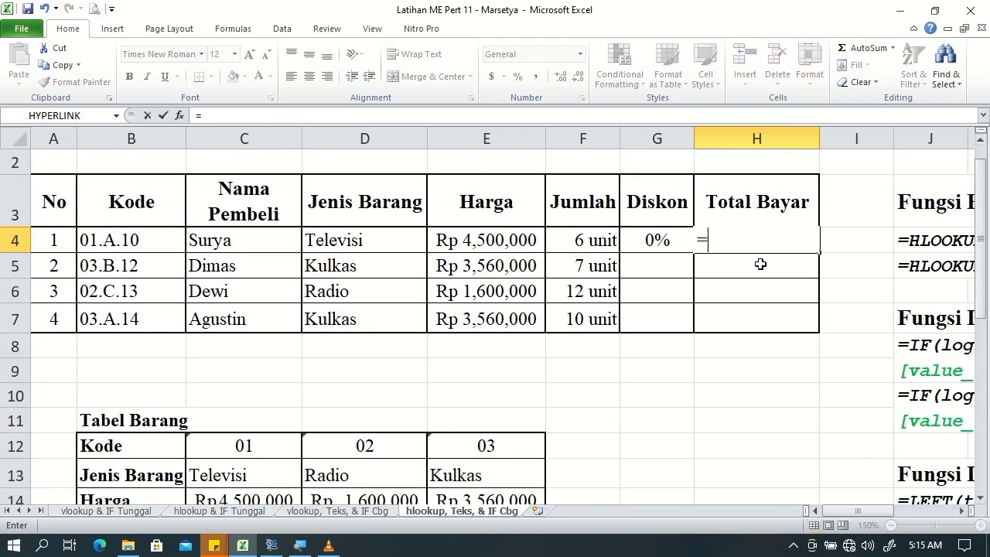
text(()
click(503, 241)
text(*)
click(576, 240)
text()-)
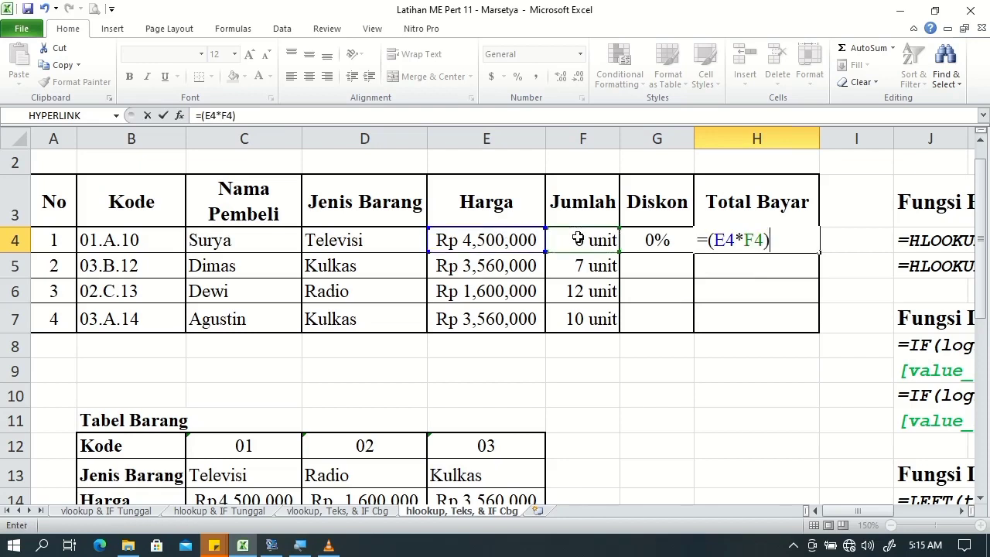
text(()
click(506, 240)
text(*)
click(574, 237)
text(*)
click(676, 234)
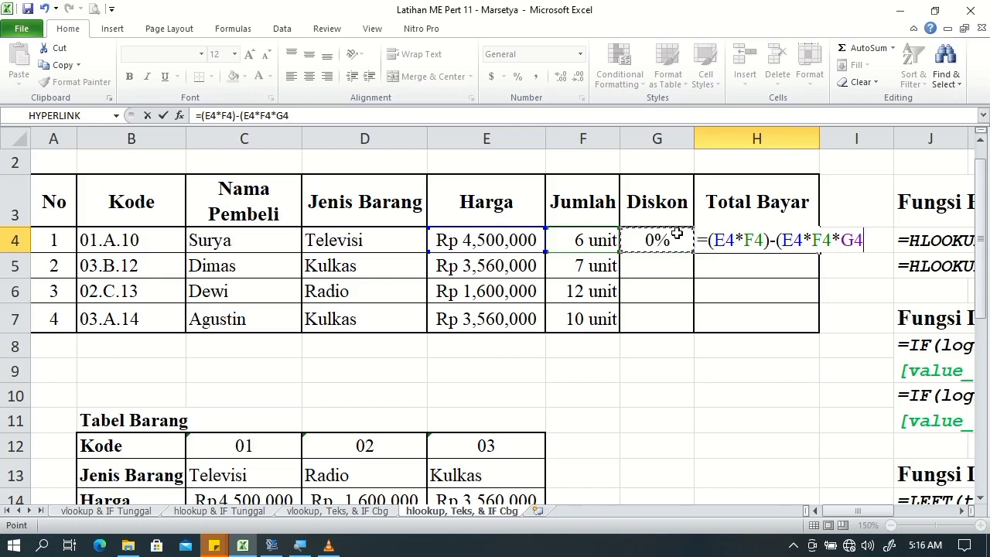
key(Return)
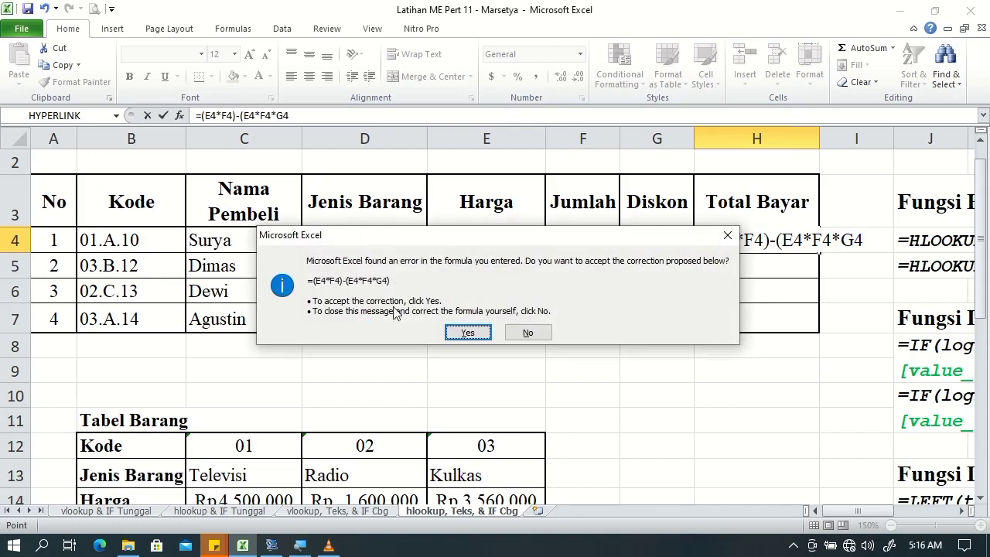
click(466, 334)
click(748, 233)
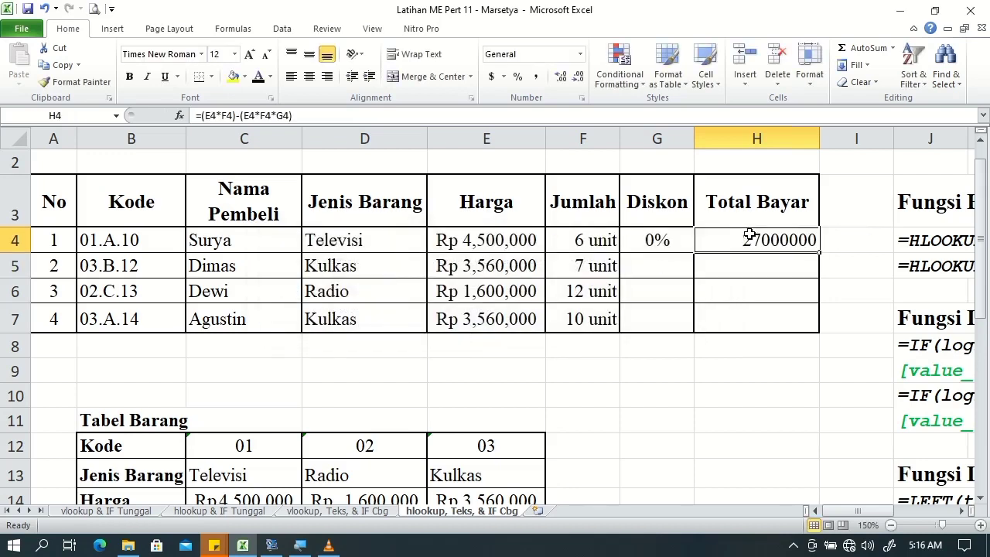
Format H4 as Rp Indonesian accounting with 0 decimal places, showing Rp 27,000,000
click(504, 76)
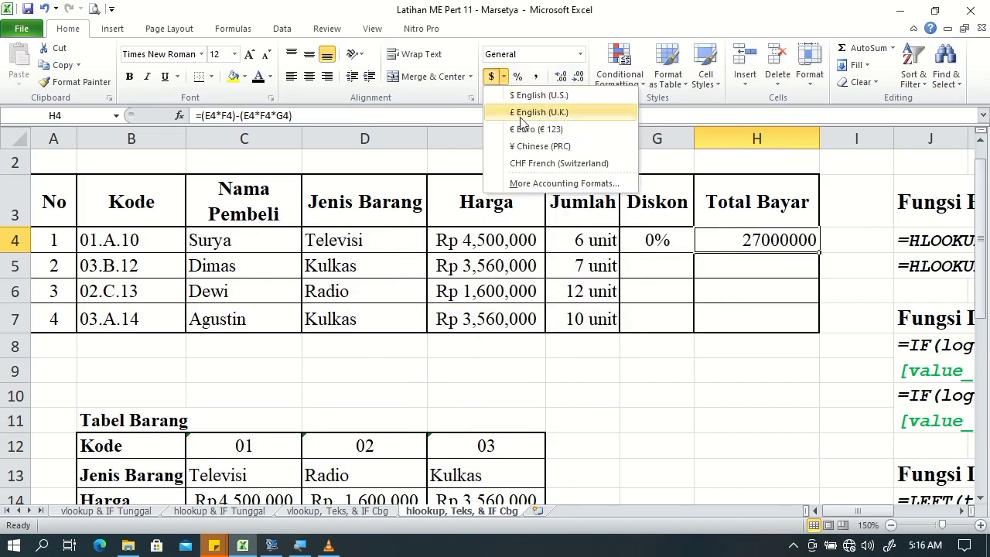
click(588, 183)
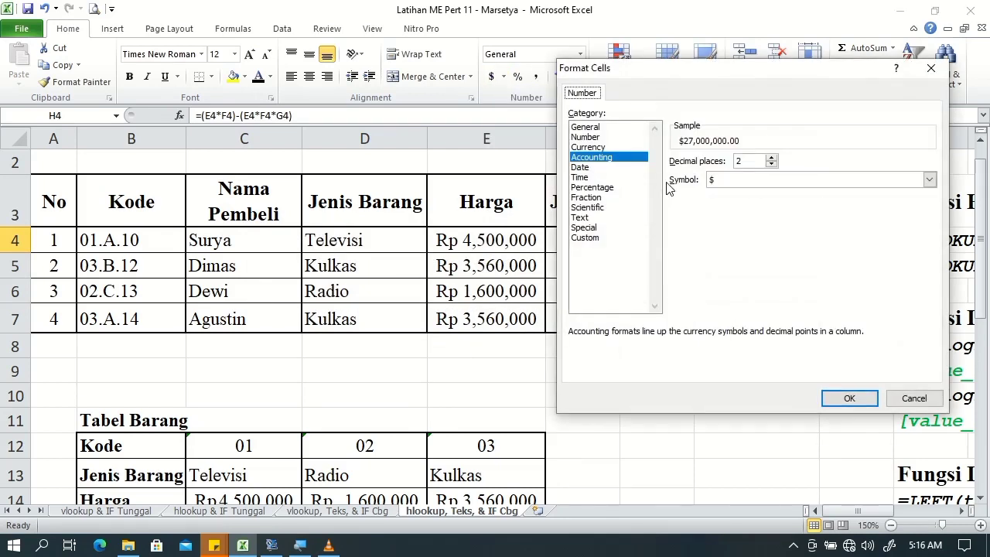
click(771, 165)
click(771, 165)
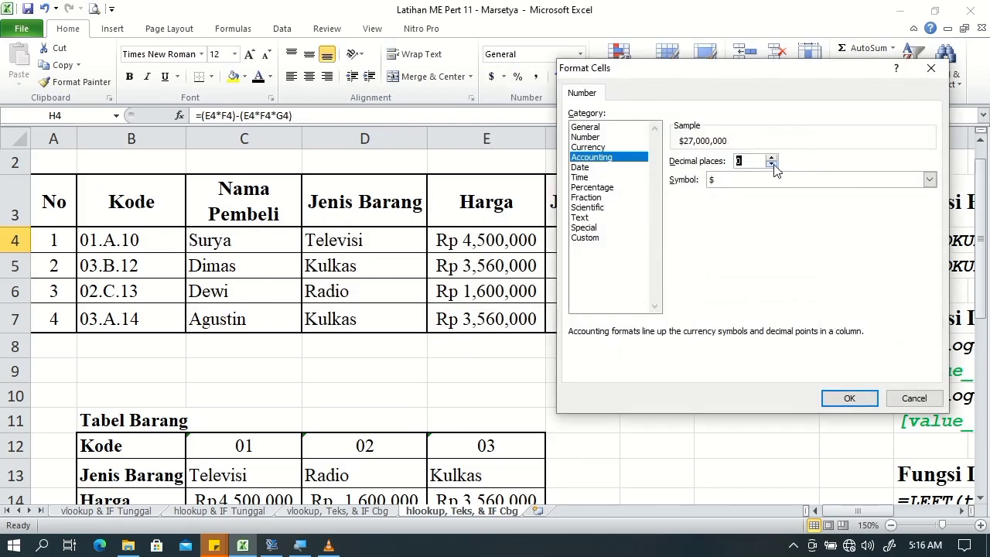
click(889, 180)
drag(930, 198, 932, 222)
click(931, 196)
click(932, 195)
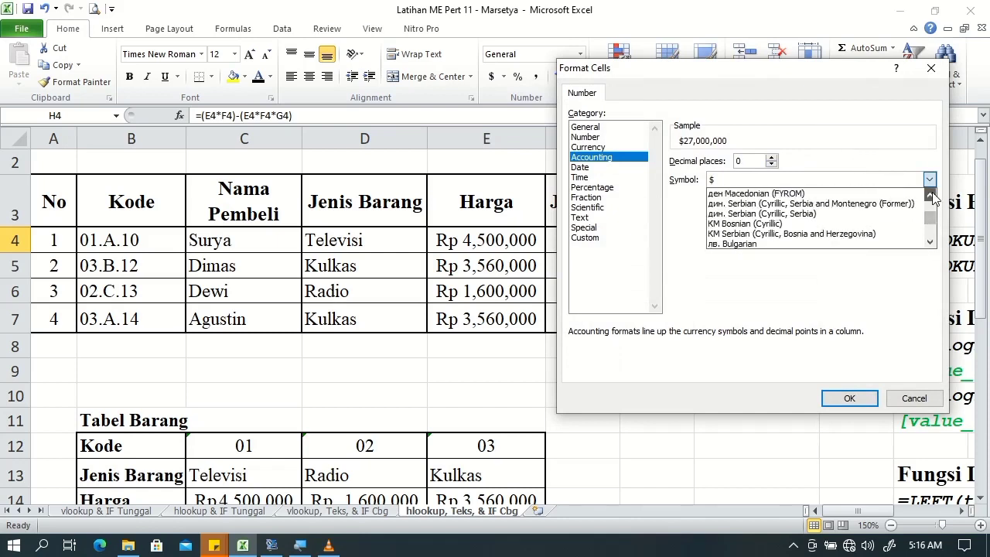
click(844, 223)
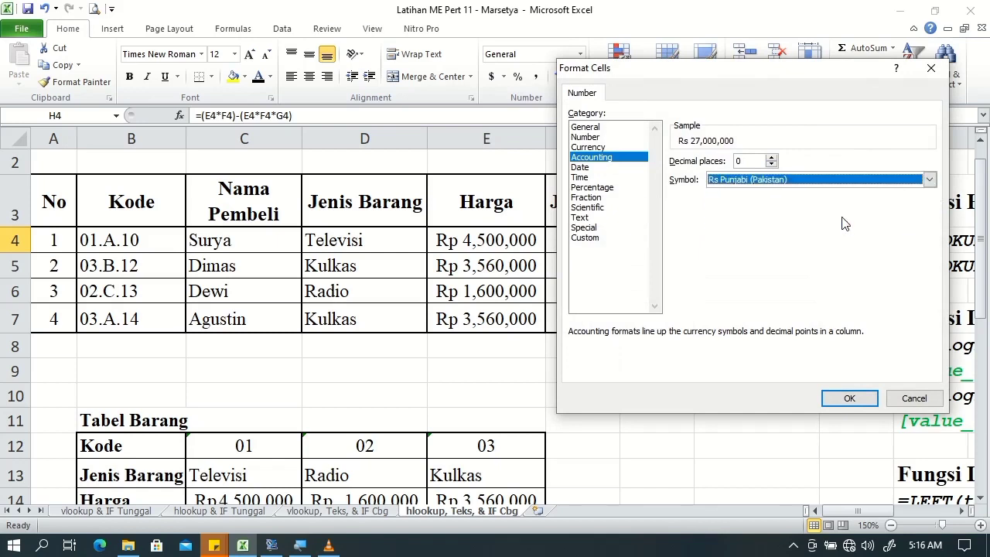
click(929, 180)
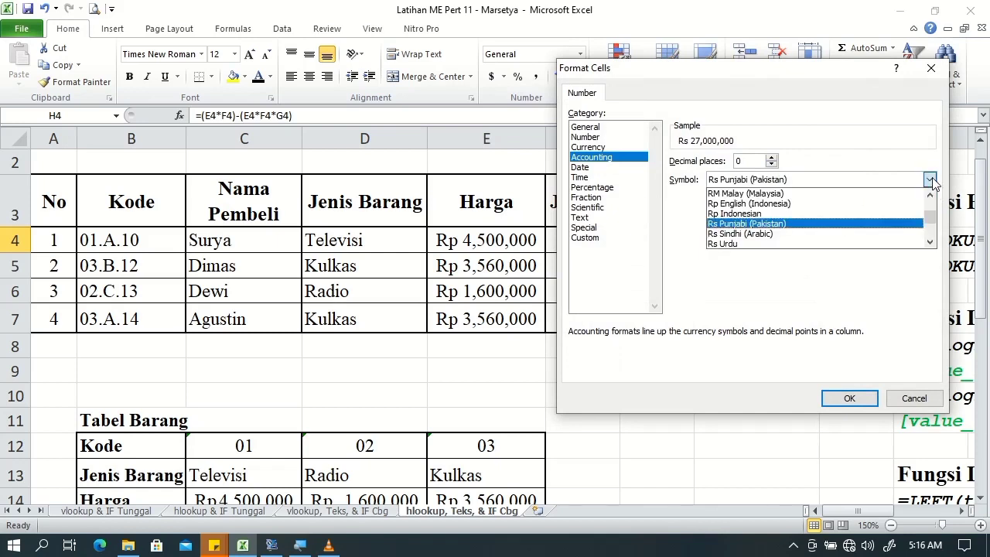
click(877, 214)
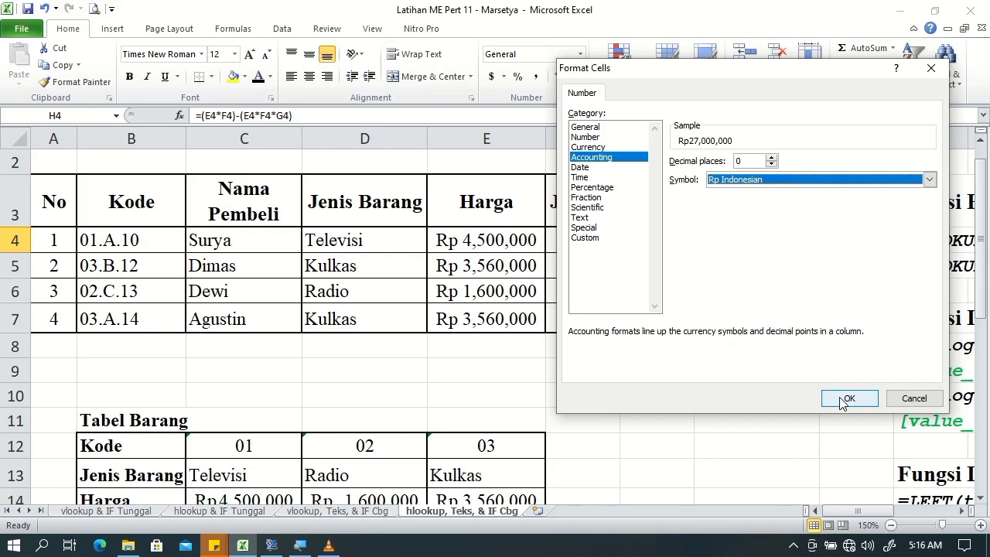
click(845, 400)
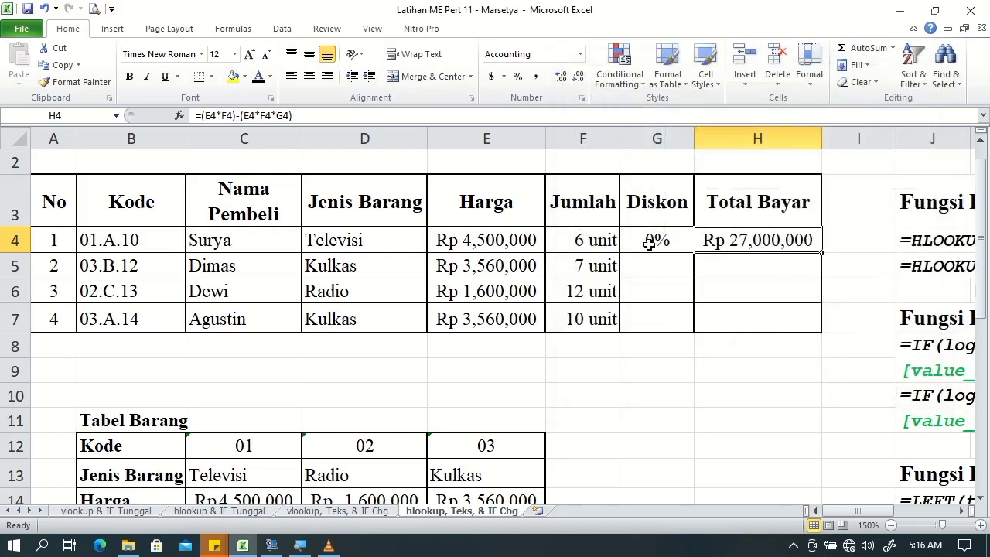
drag(650, 243, 720, 241)
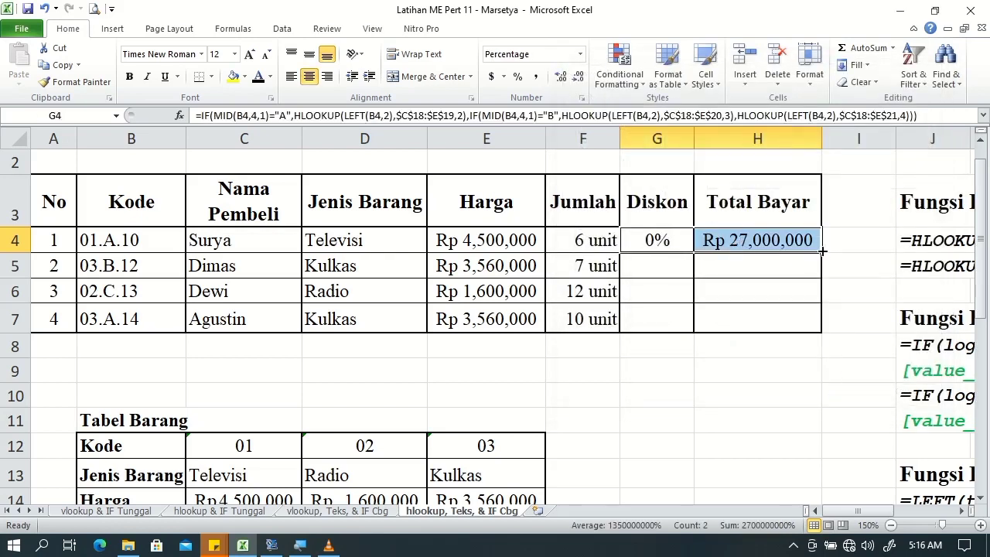
Fill the G4:H4 formulas down to row 7 and reapply borders to G7:H7
drag(822, 251, 818, 328)
click(799, 349)
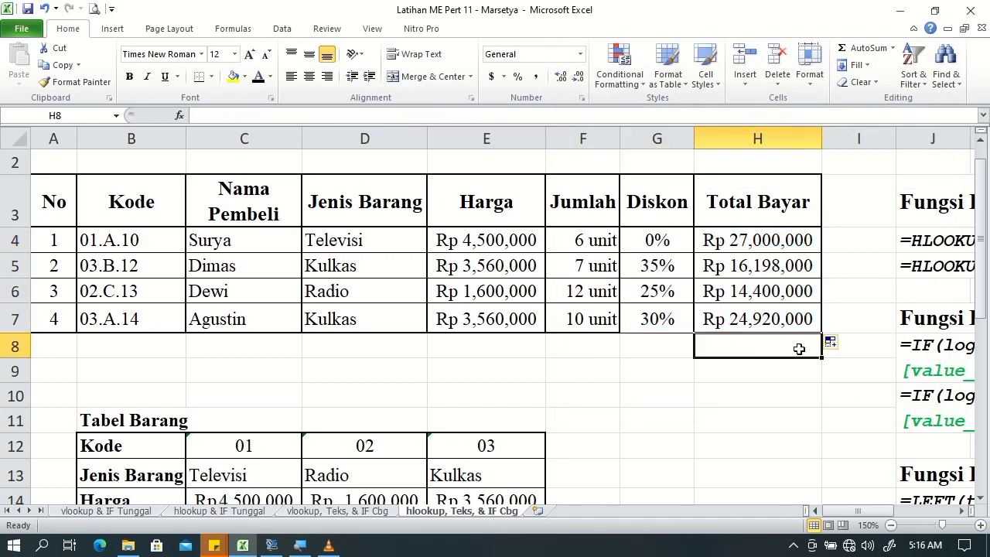
drag(667, 330, 748, 320)
right_click(747, 320)
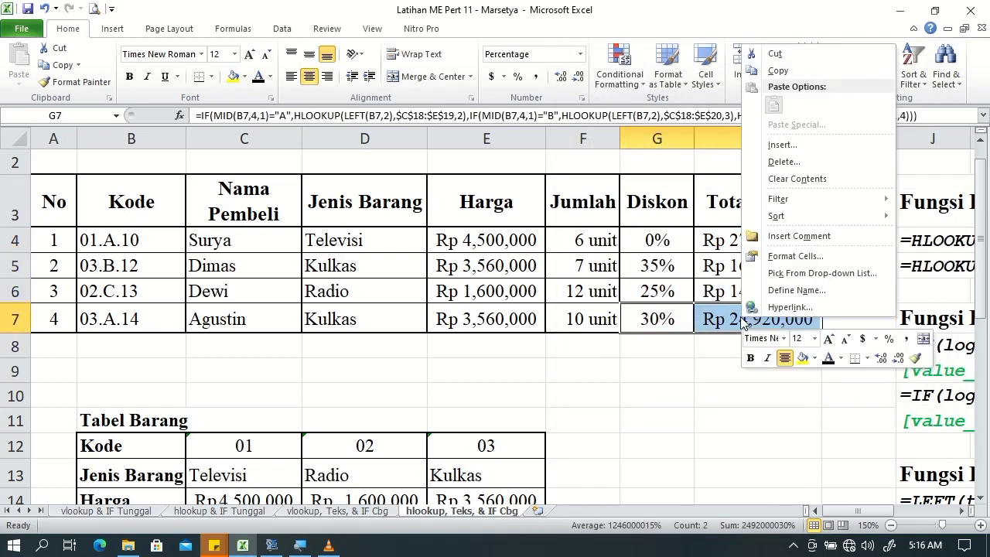
click(787, 256)
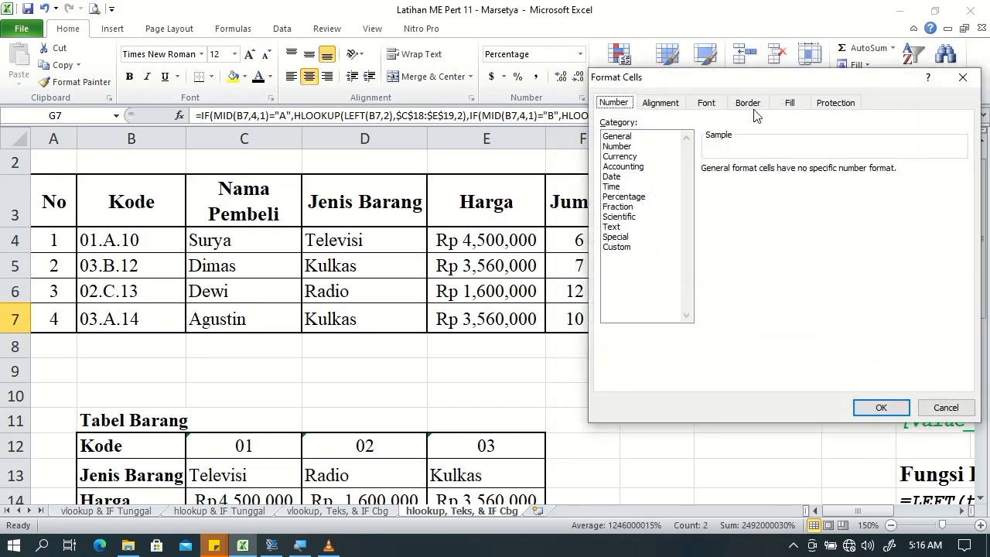
click(750, 104)
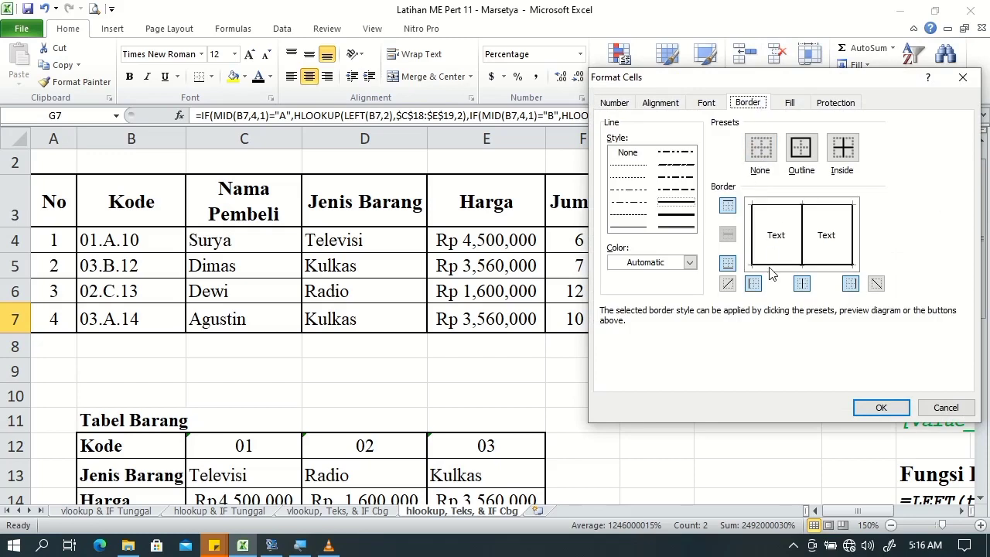
click(878, 408)
click(837, 411)
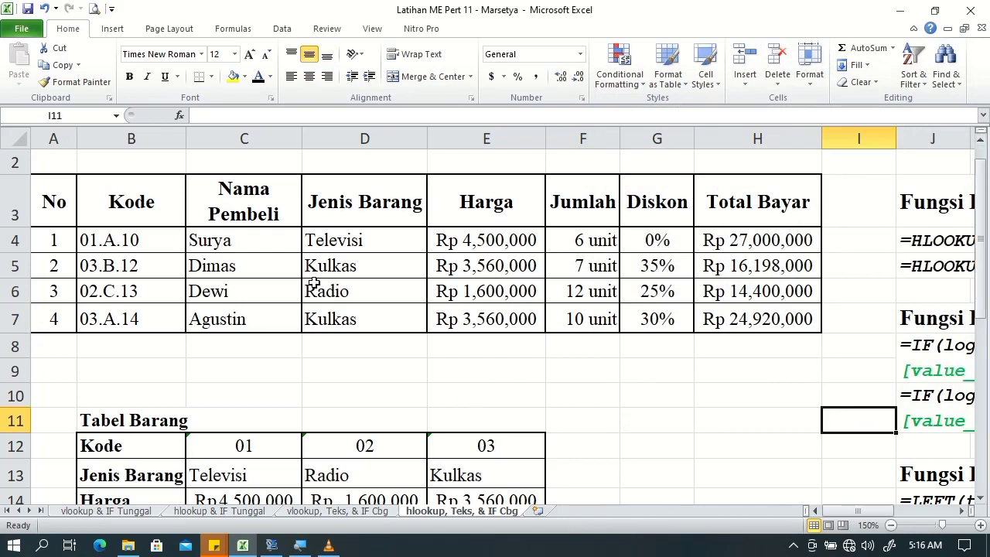
click(116, 244)
drag(977, 180, 984, 267)
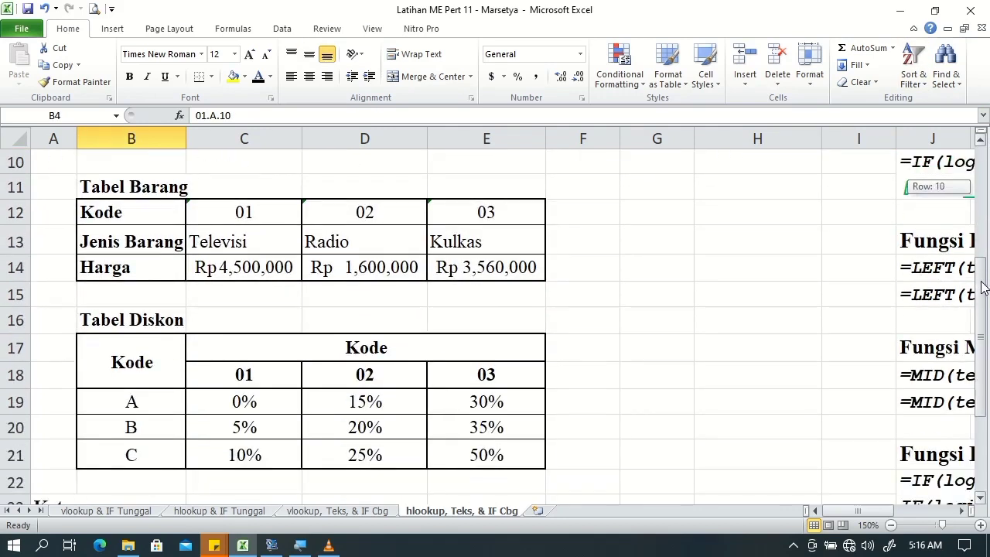
click(242, 401)
mouse_move(985, 369)
mouse_down()
mouse_move(985, 228)
mouse_move(985, 433)
mouse_up()
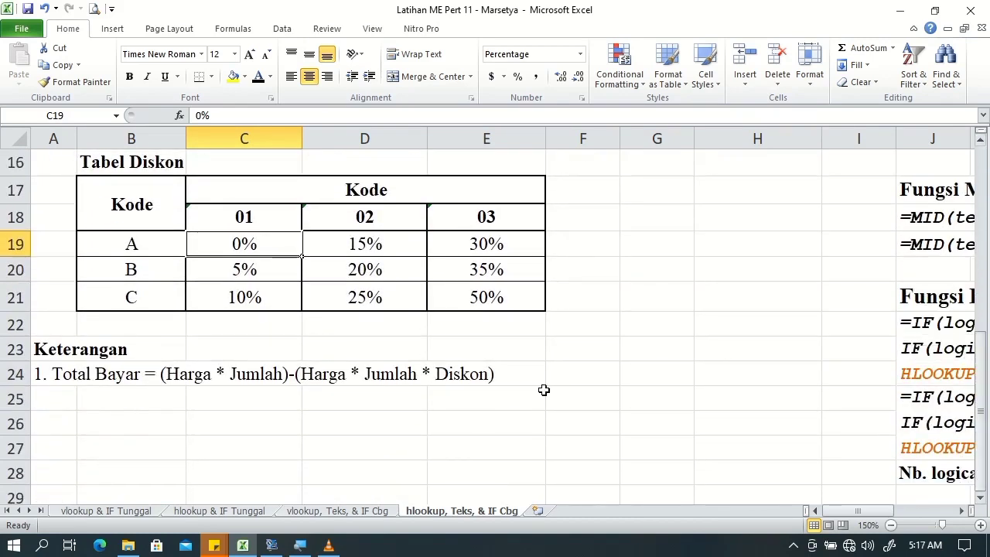
click(526, 274)
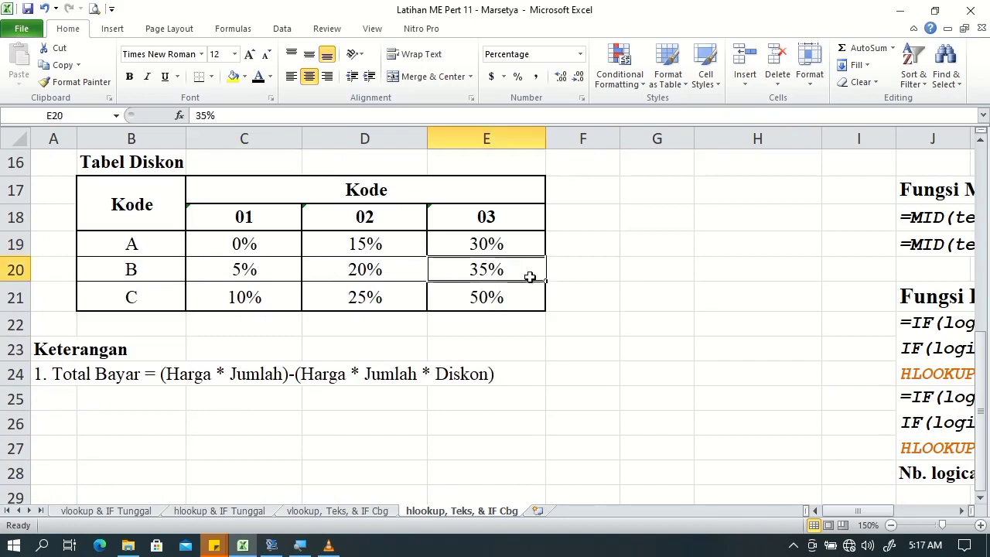
mouse_move(984, 363)
mouse_down()
mouse_move(987, 200)
mouse_move(987, 323)
mouse_move(985, 211)
mouse_up()
click(335, 408)
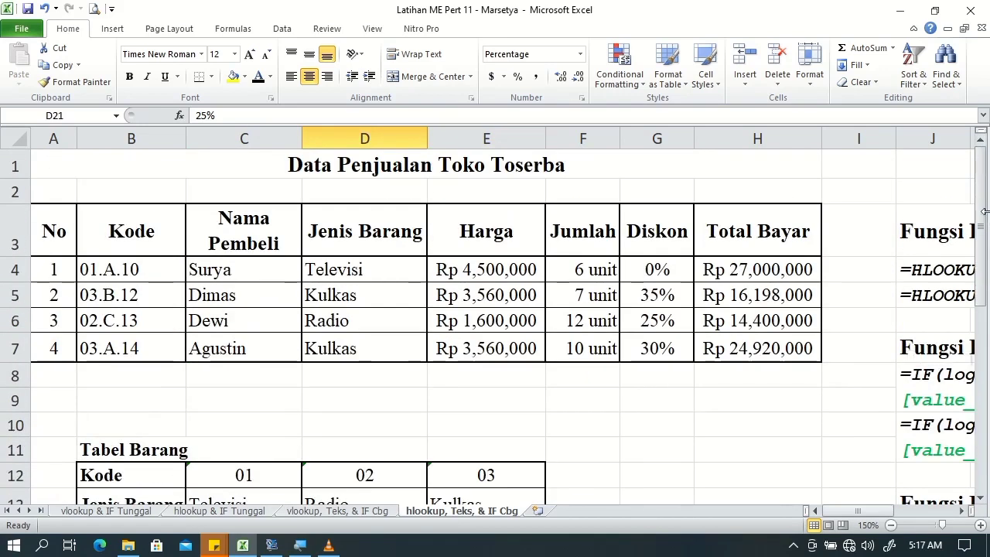
mouse_move(985, 267)
mouse_down()
mouse_move(971, 350)
mouse_move(879, 402)
mouse_up()
click(534, 332)
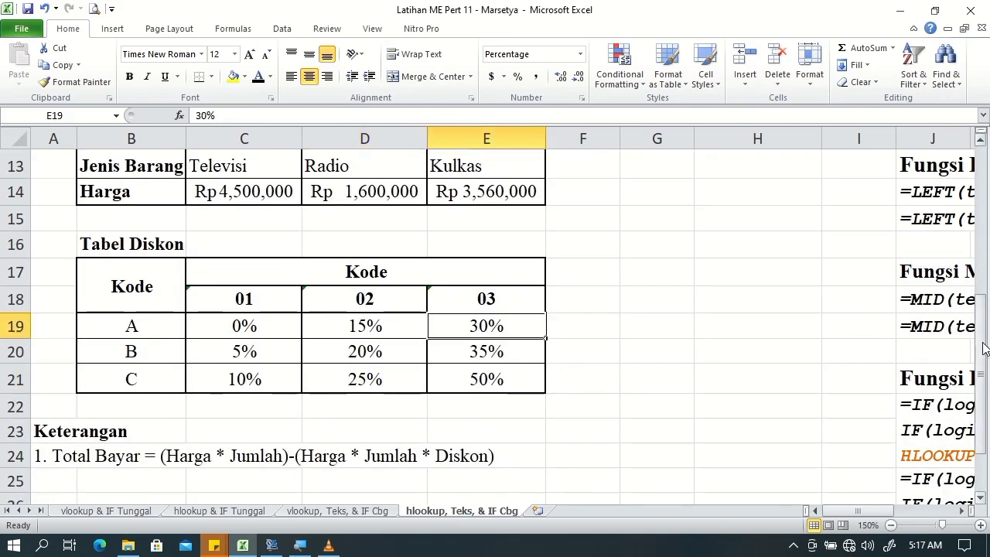
drag(984, 348, 986, 203)
click(682, 263)
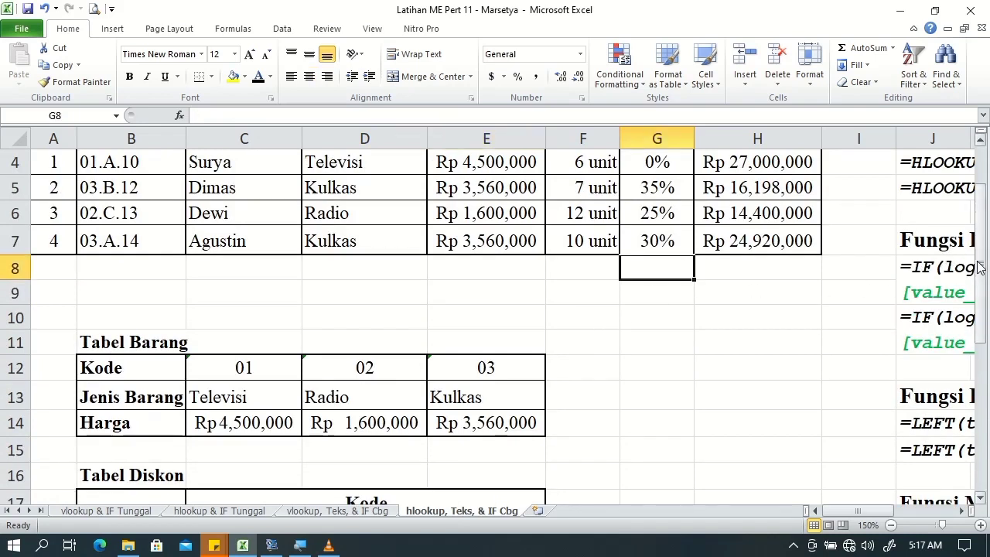
scroll(979, 267, up, 2)
click(656, 318)
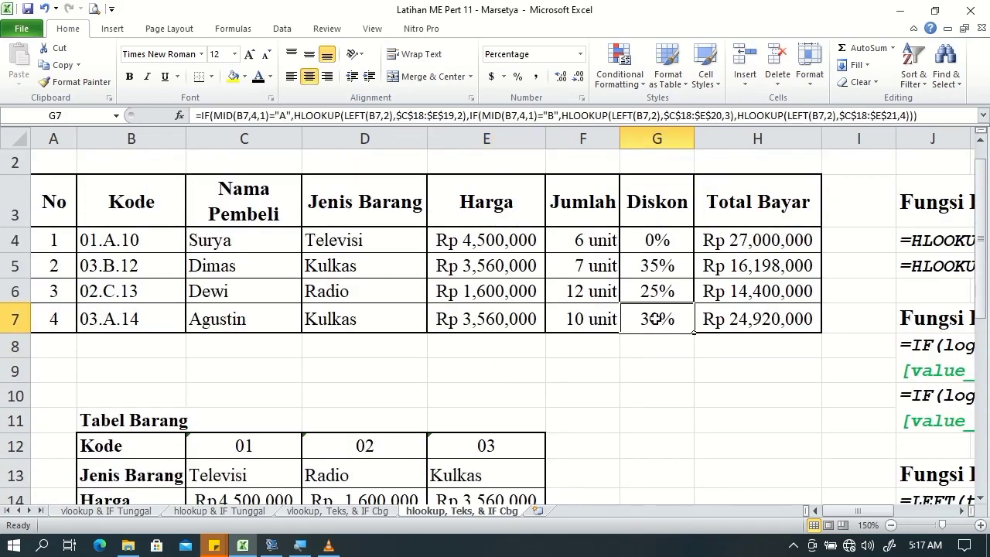